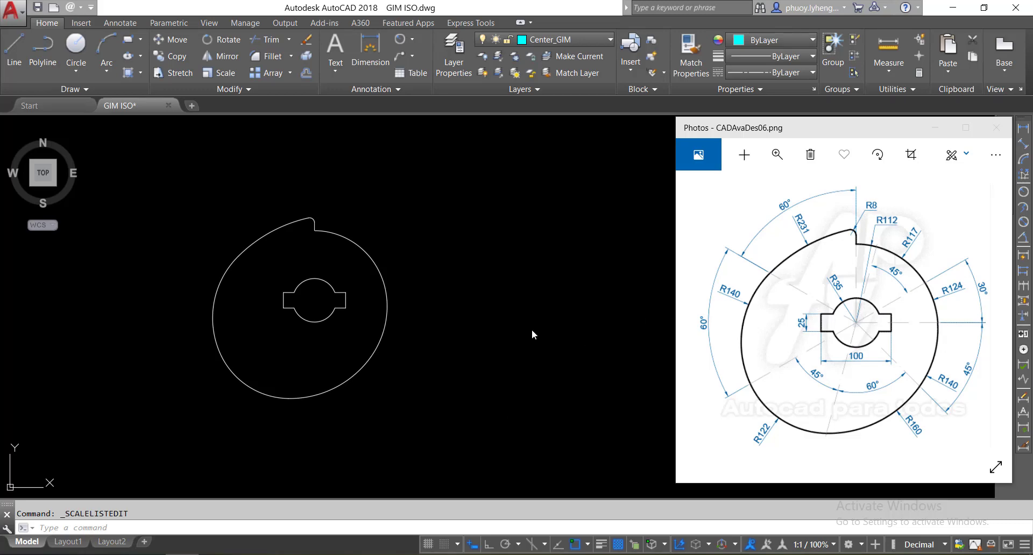
Nudge the reference image window left, pan the cam plate left, and show the layer list.
drag(830, 130, 804, 134)
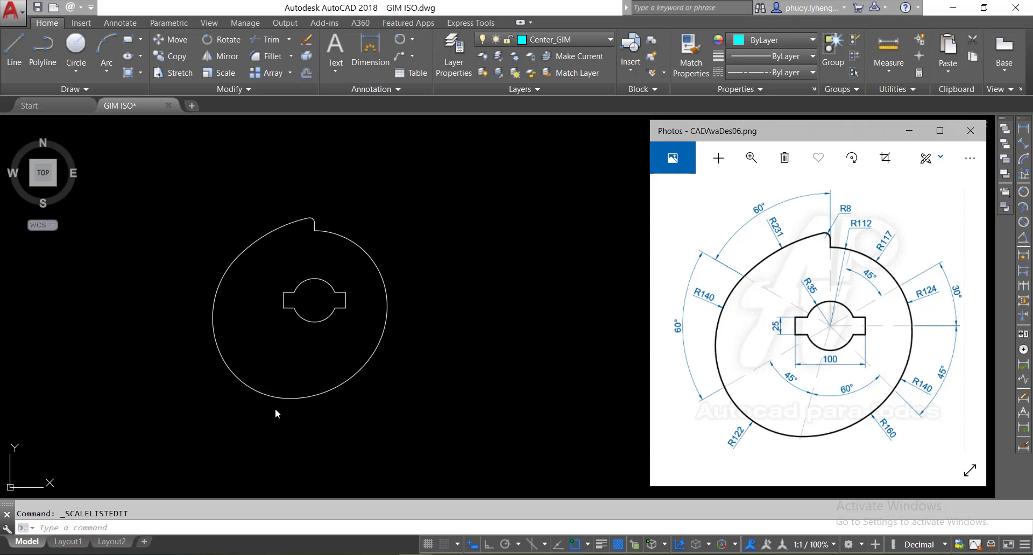
click(320, 394)
click(318, 393)
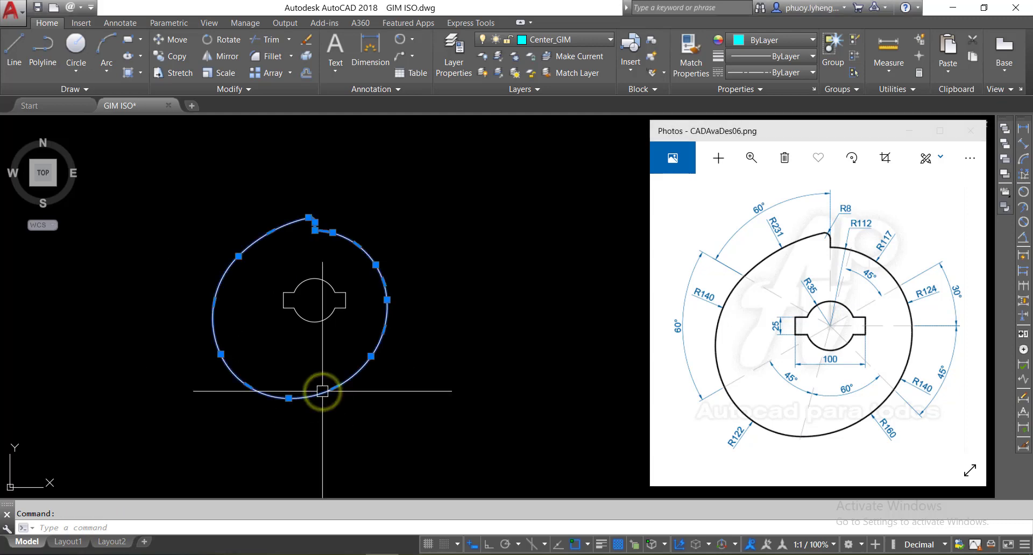
key(Escape)
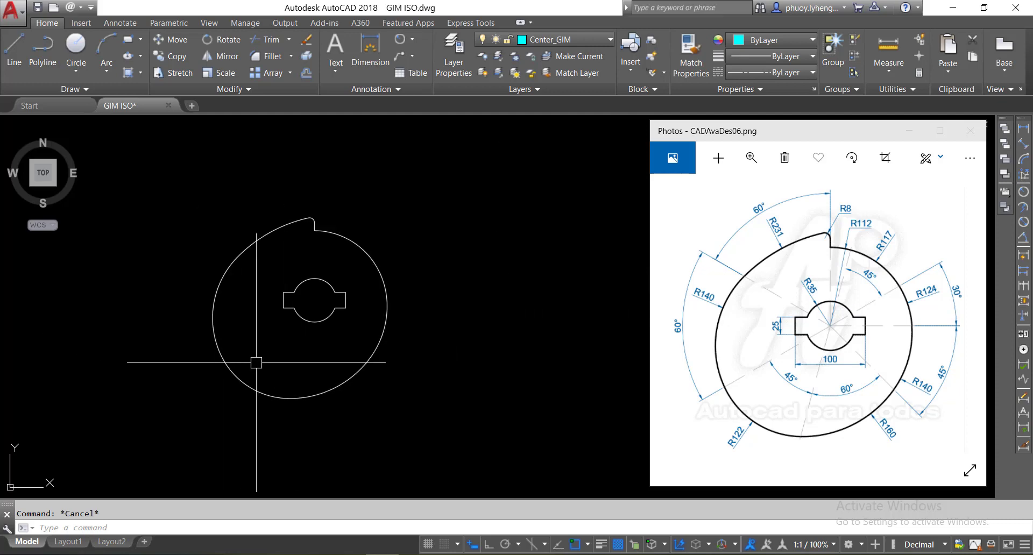
mouse_move(247, 361)
middle_down()
mouse_move(214, 349)
mouse_move(183, 362)
middle_up()
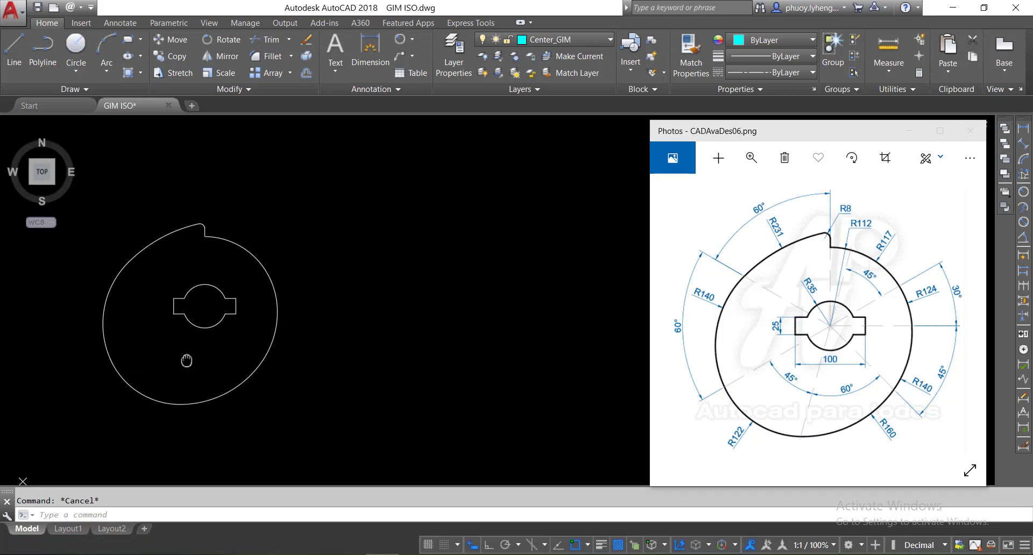
click(593, 38)
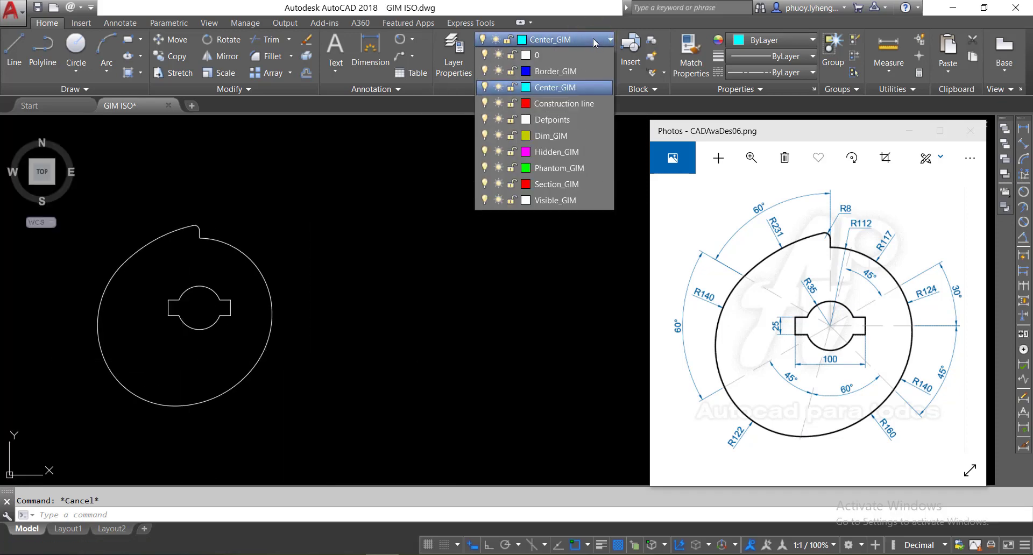
Make Border_GIM current and draw a 160 × 128 rectangle (REC) starting right of the plate.
click(587, 74)
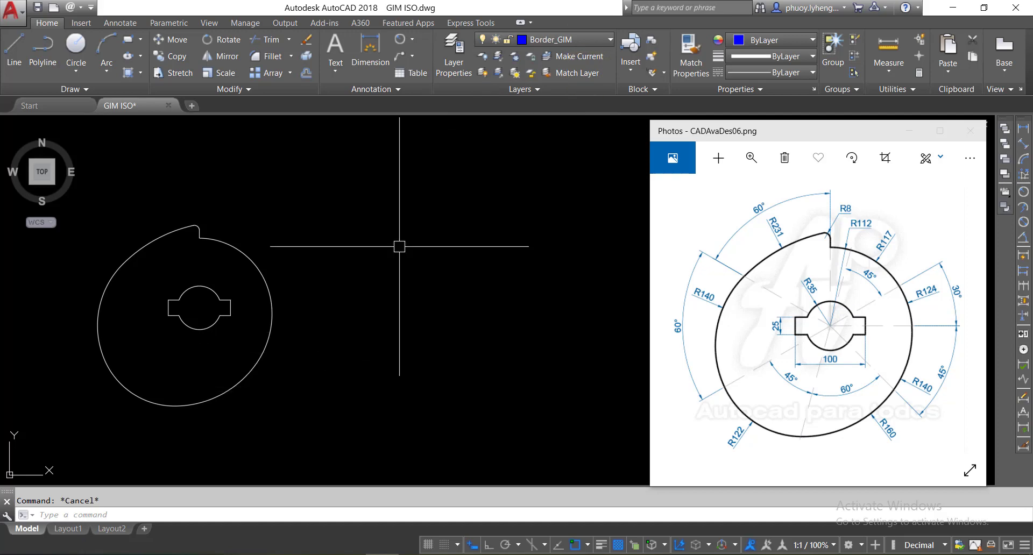
text(rec)
key(Return)
click(310, 398)
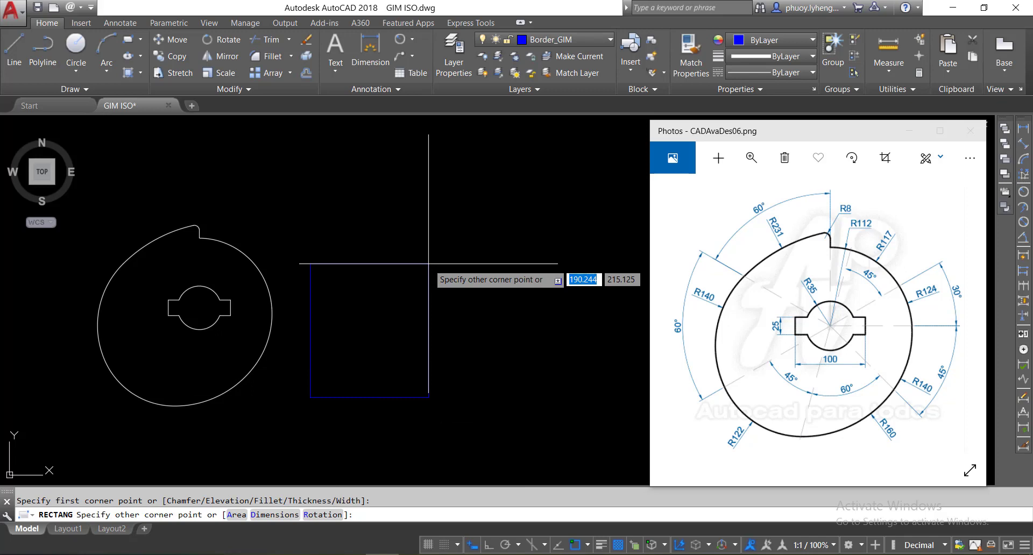
text(1)
text(60)
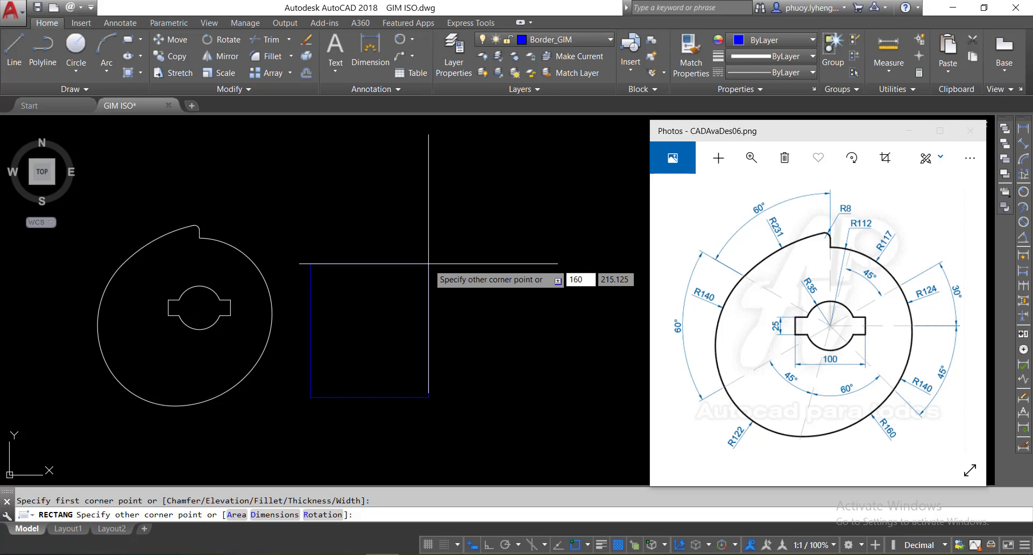
key(Tab)
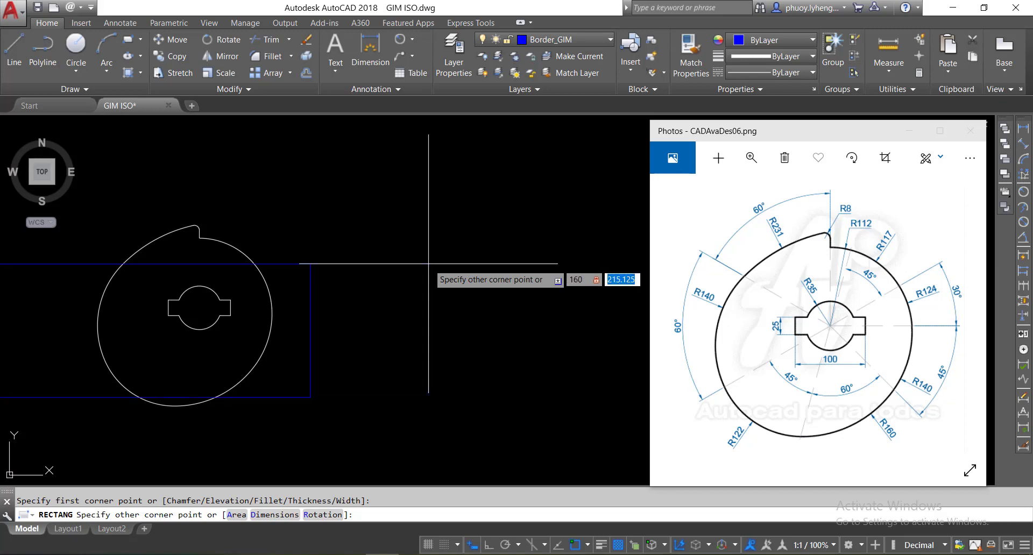
text(128)
key(Return)
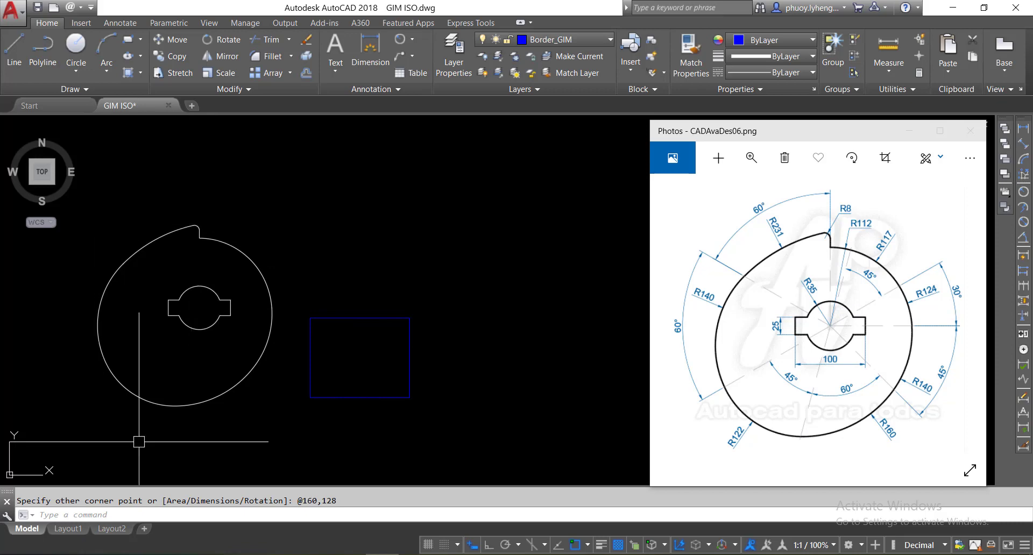
click(345, 397)
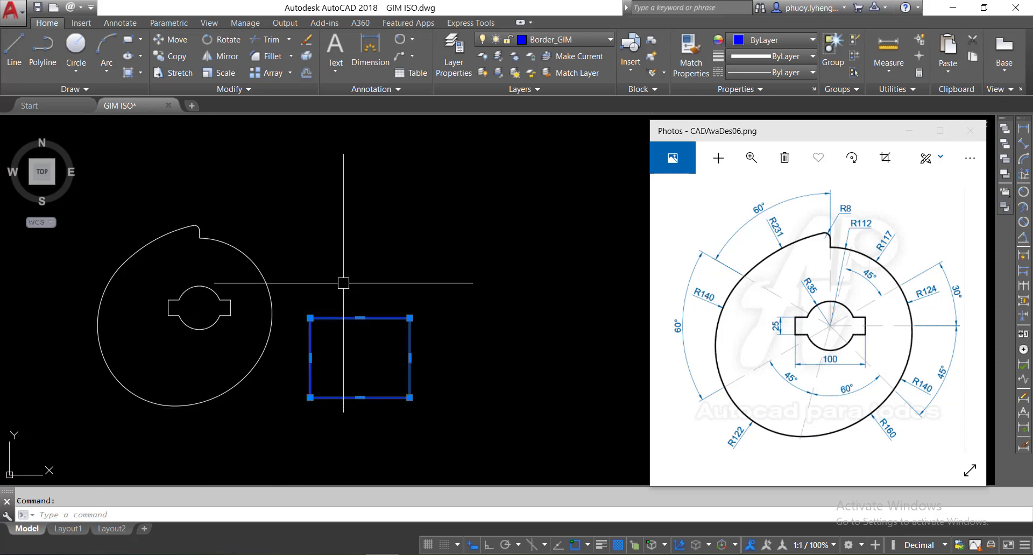
Scale the rectangle by a factor of 3.5, using its lower-left corner as base point.
key(Escape)
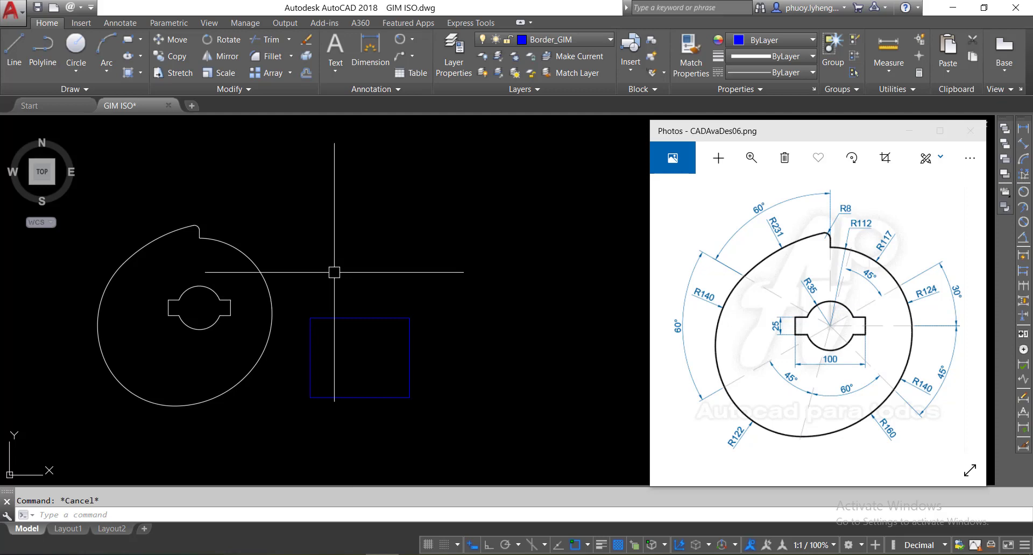
click(214, 73)
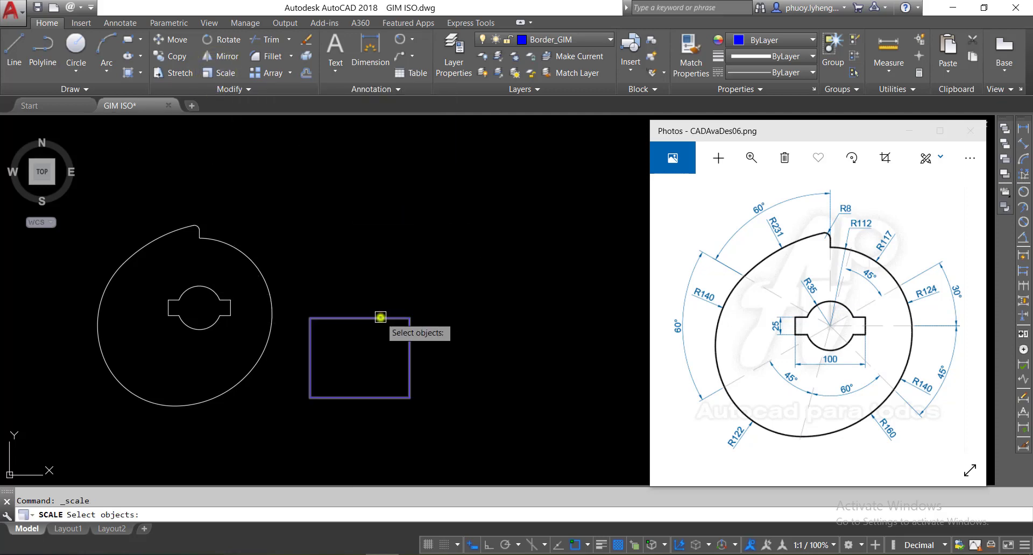
click(377, 319)
key(Return)
click(310, 398)
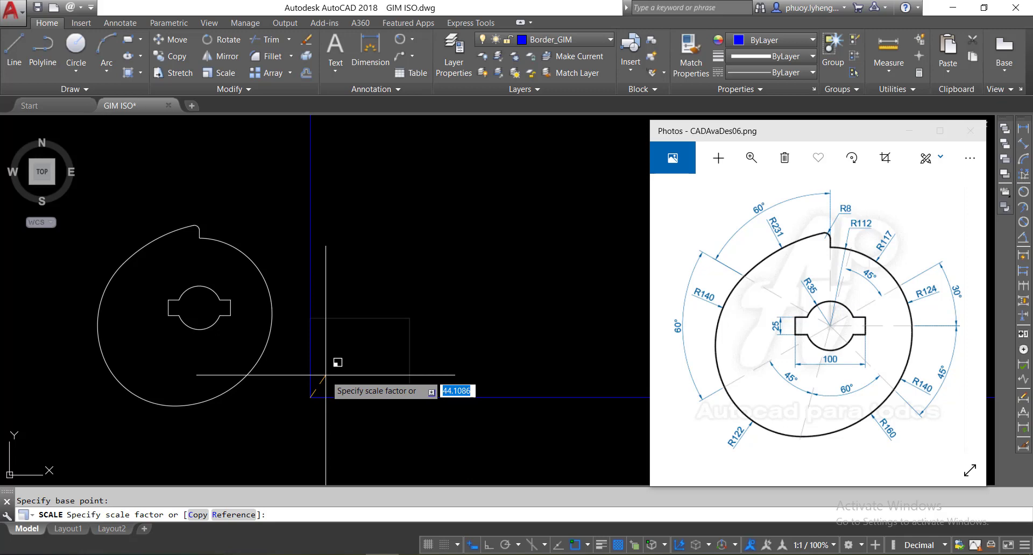
text(3.5)
key(Return)
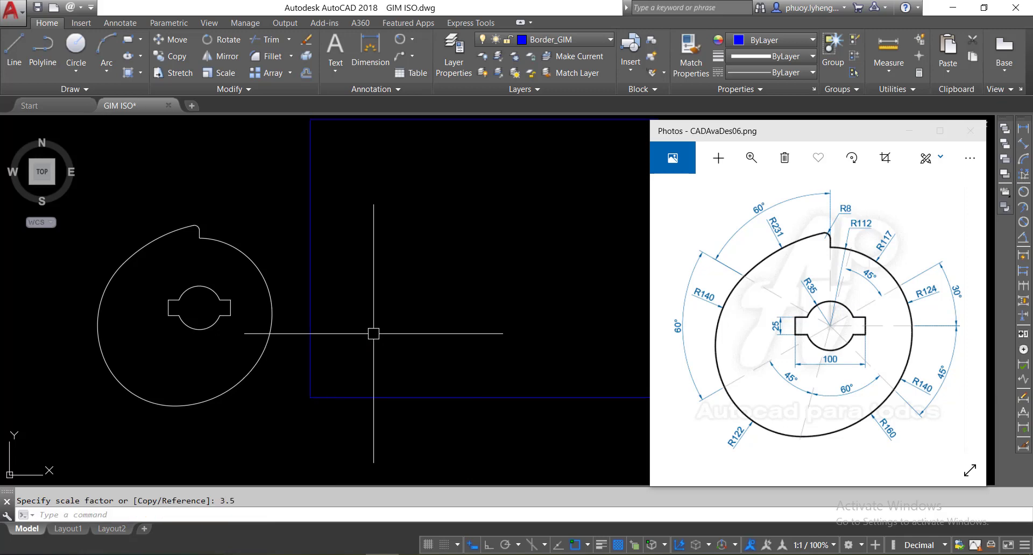
scroll(350, 347, down, 4)
Move the enlarged rectangle with M so it frames the cam plate.
click(464, 343)
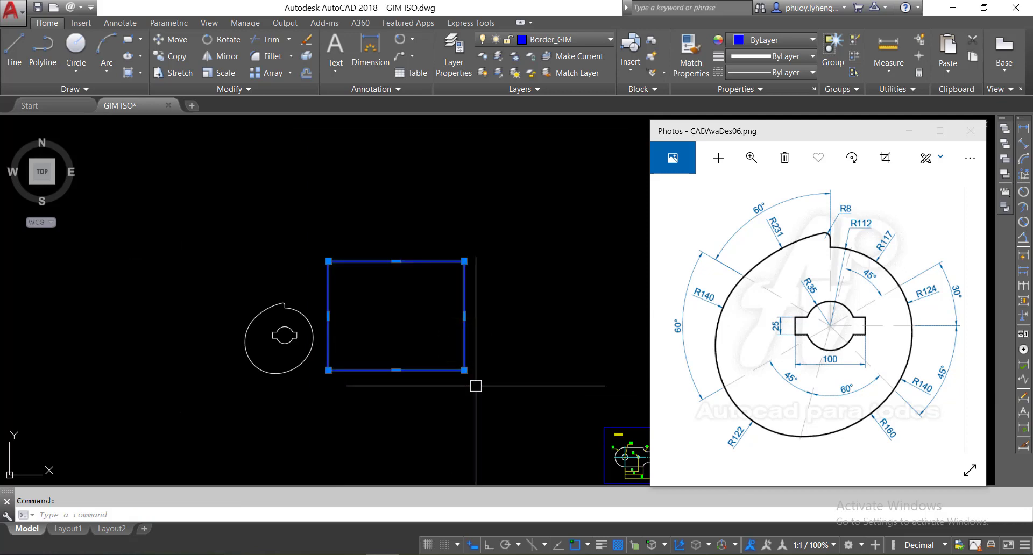
text(m)
key(Return)
click(523, 282)
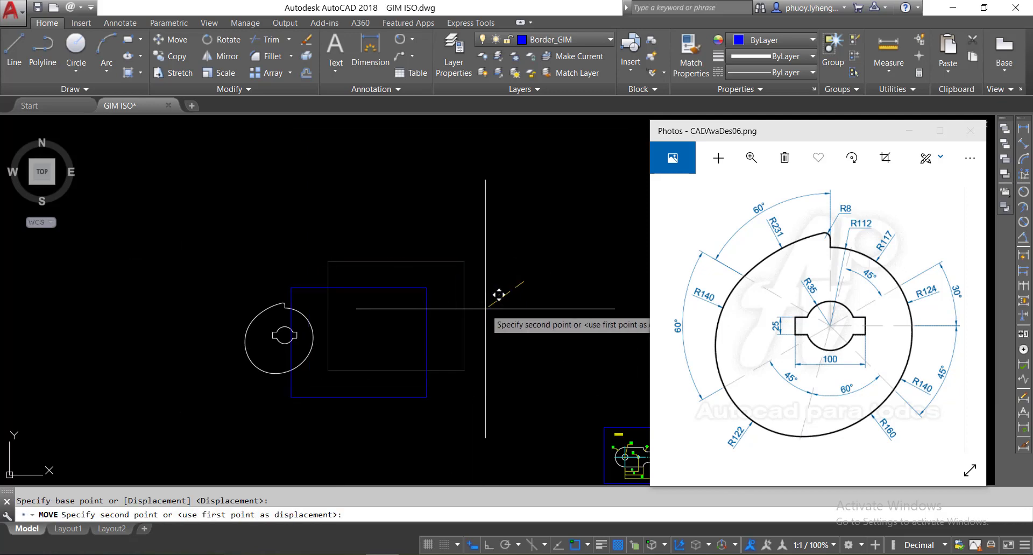
click(404, 303)
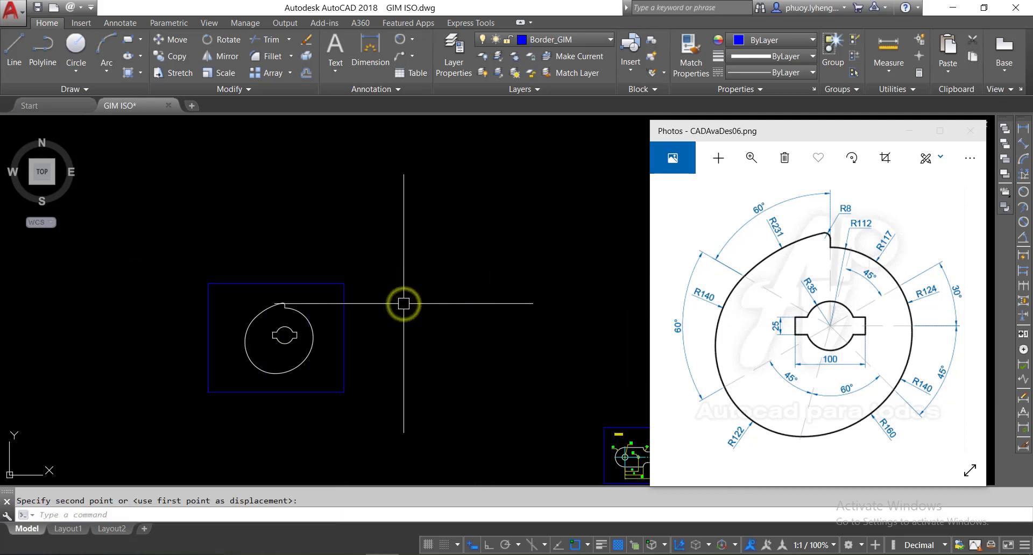
scroll(237, 394, up, 2)
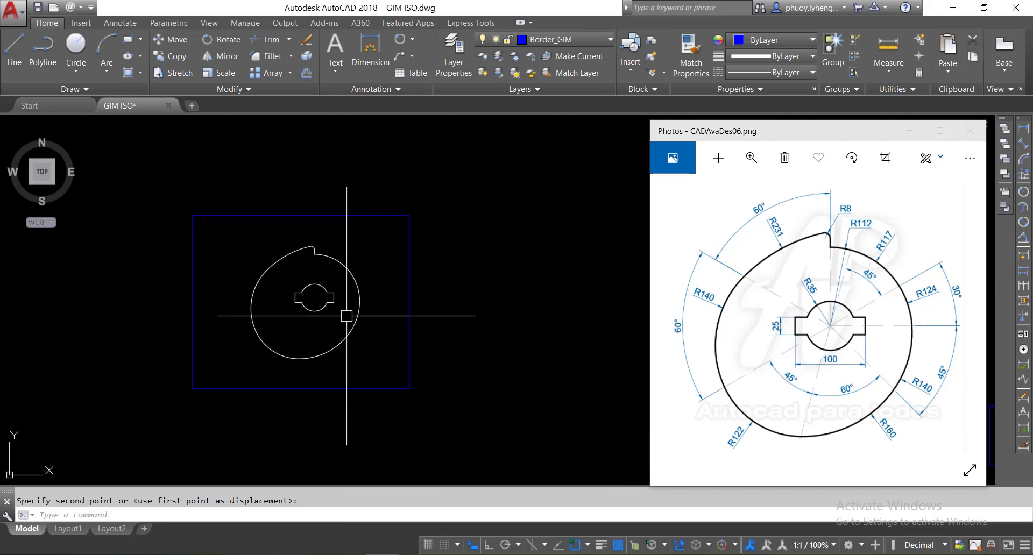
scroll(291, 236, up, 2)
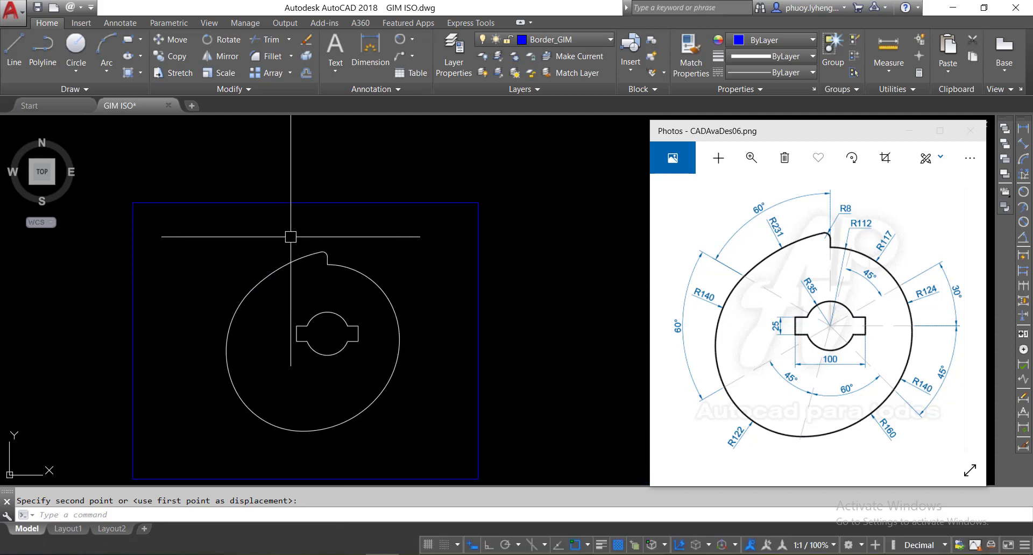
middle_drag(288, 265, 288, 230)
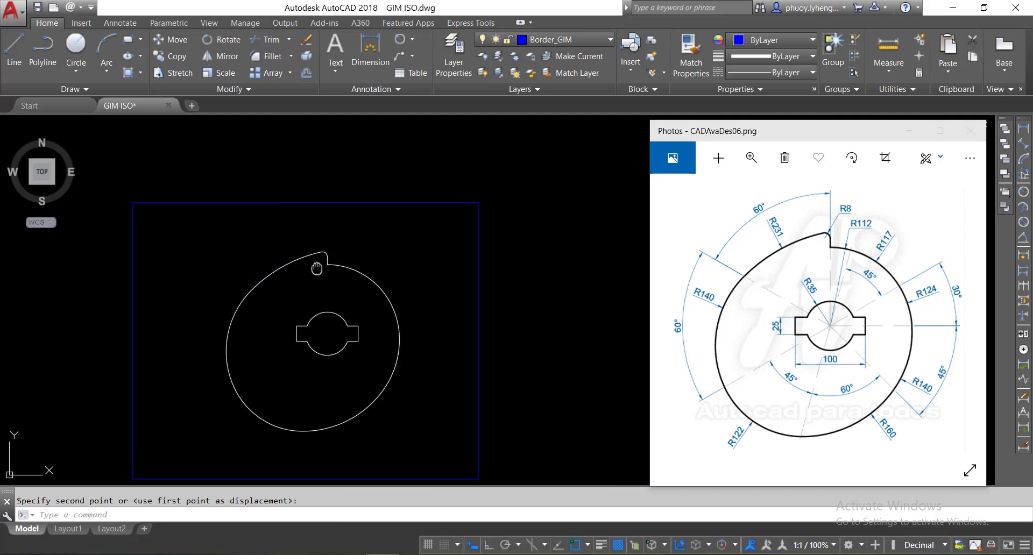
click(832, 545)
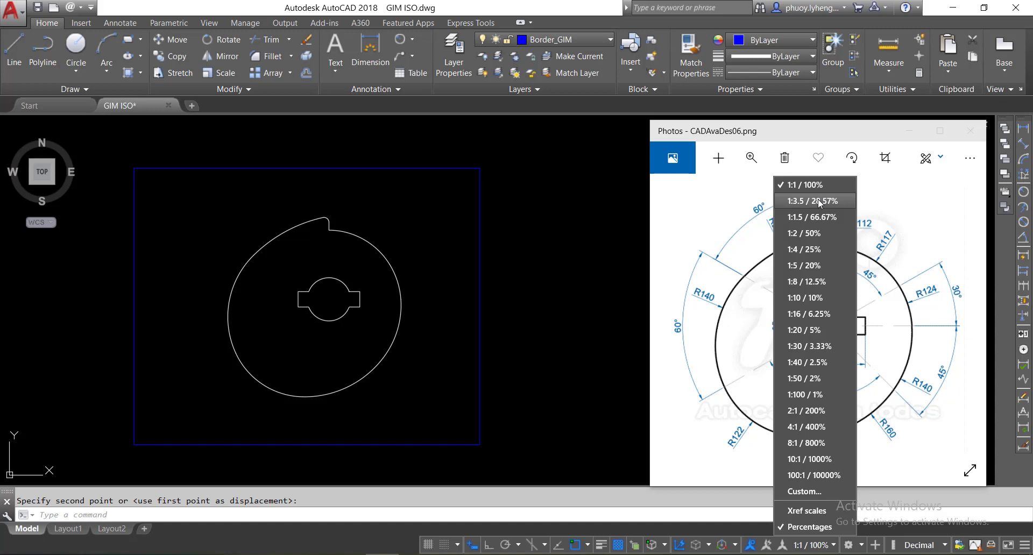
click(808, 496)
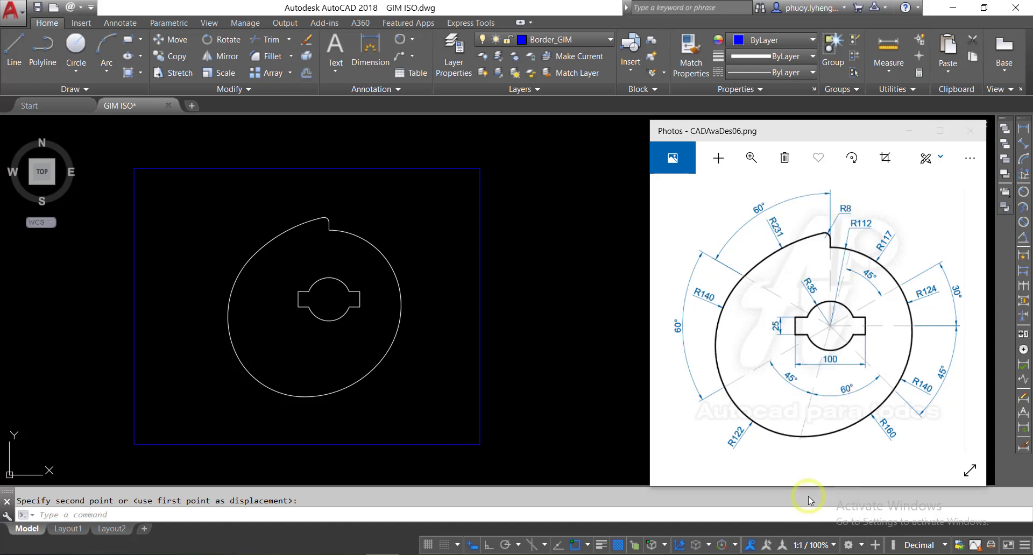
drag(590, 228, 476, 237)
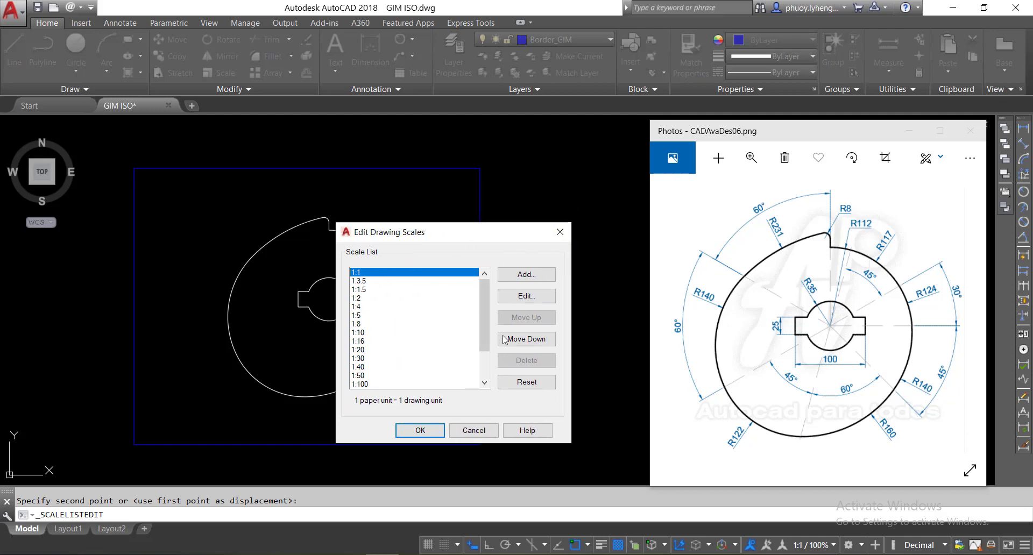
click(527, 275)
text(1:35)
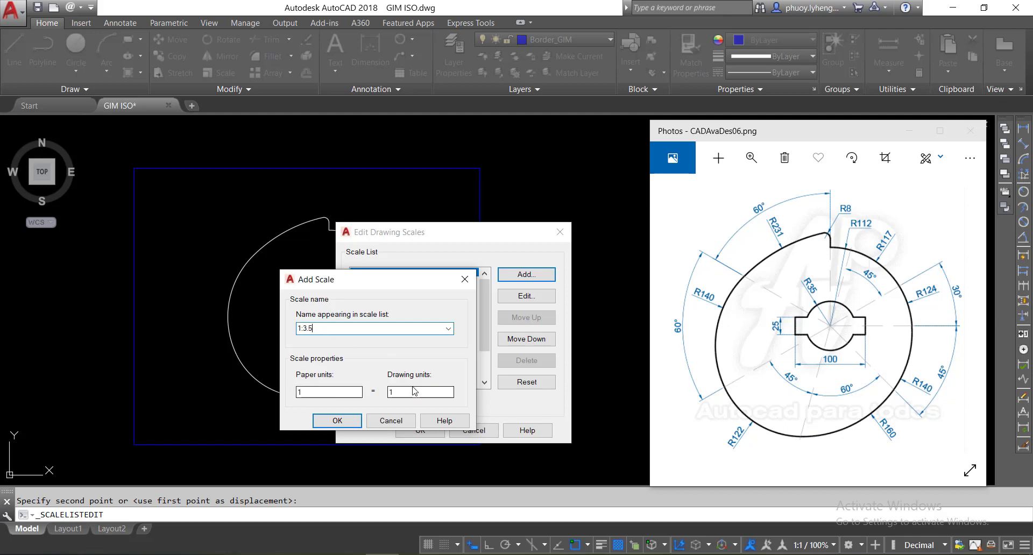
click(406, 393)
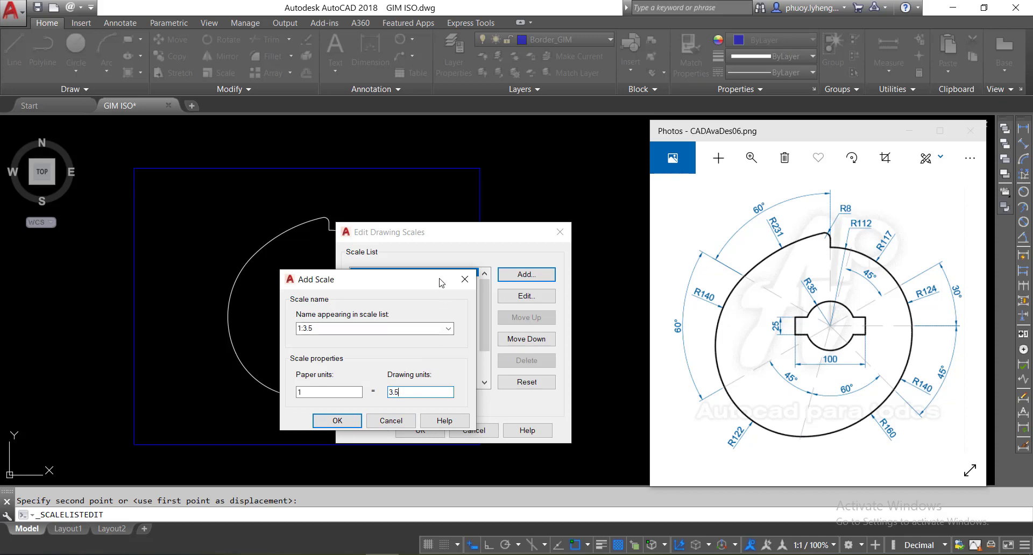
text(3.5)
drag(441, 283, 440, 364)
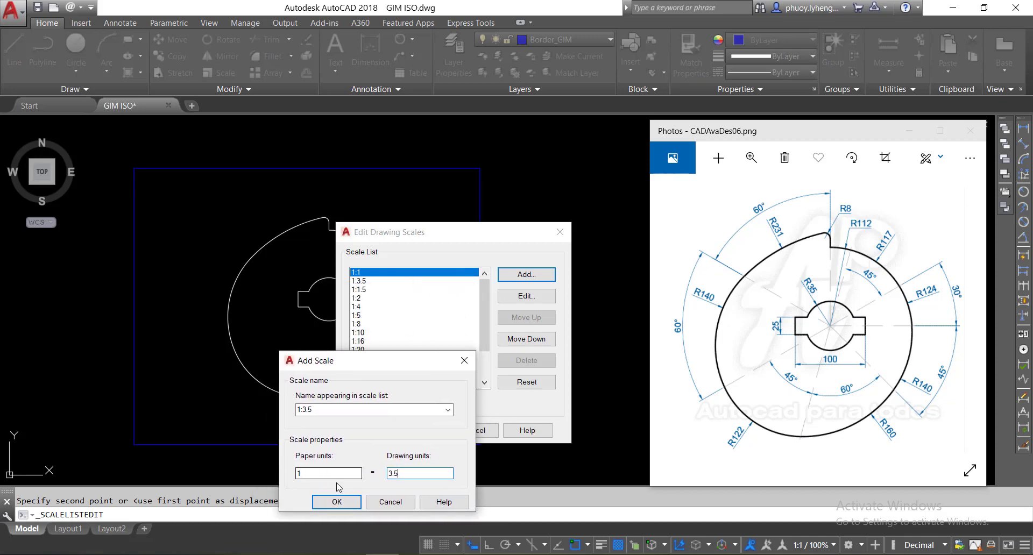
click(462, 361)
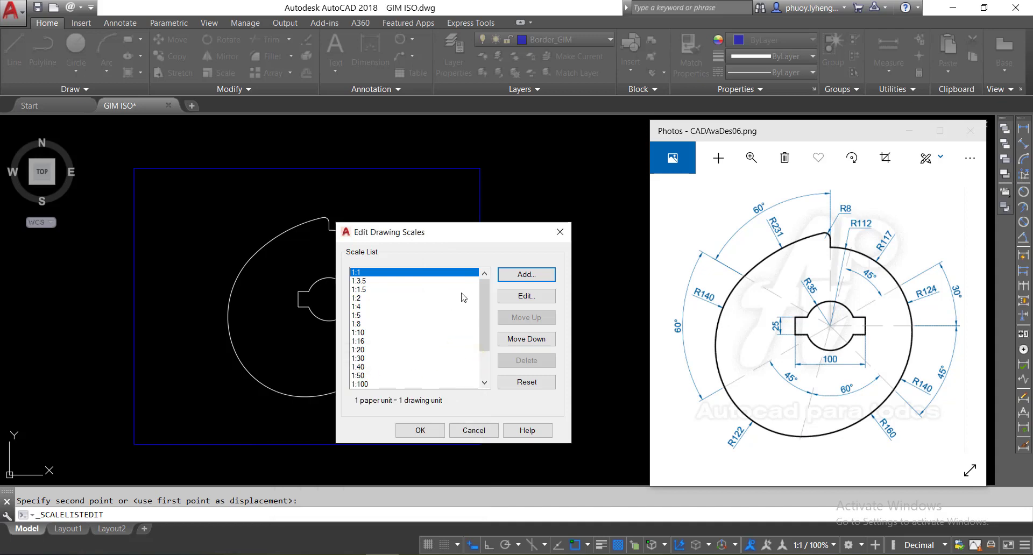
click(560, 233)
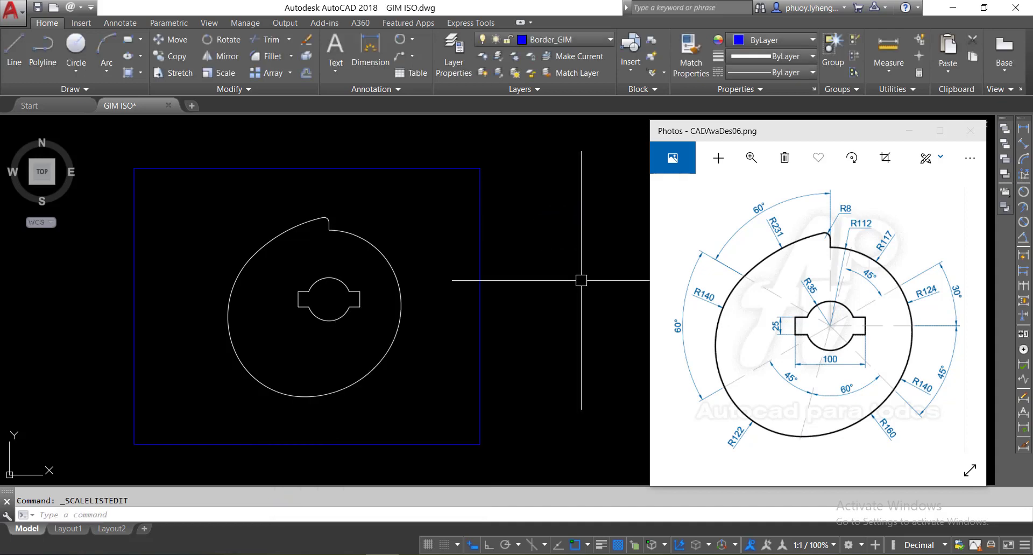
Change the annotation scale from 1:3.5 to 1:1, then make Dim_GIM the current layer.
click(834, 545)
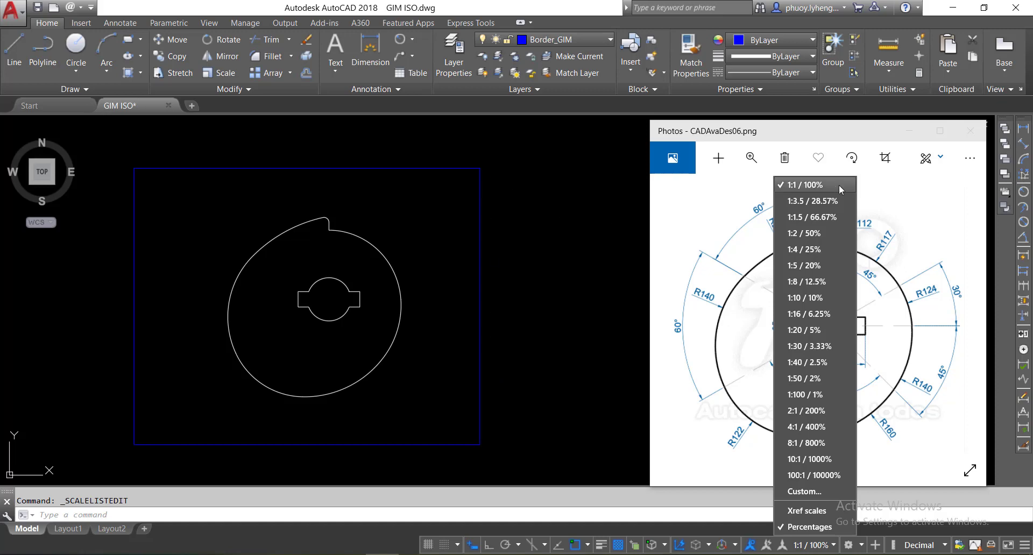
click(836, 200)
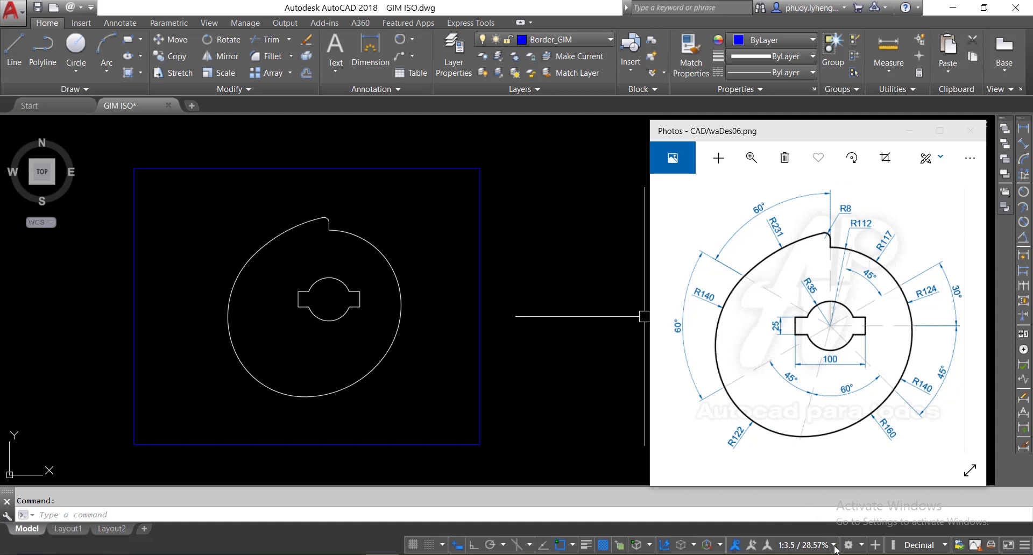
click(835, 546)
click(831, 182)
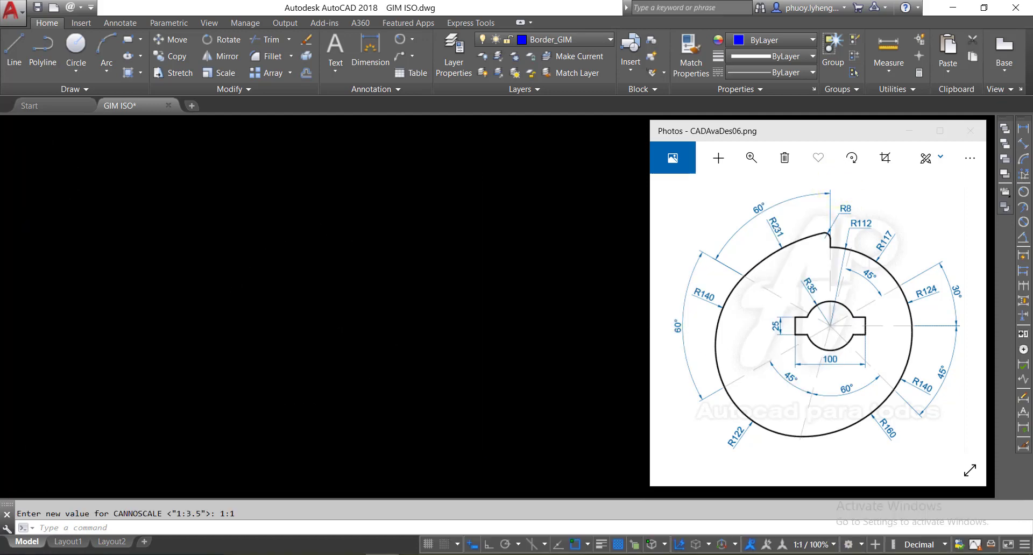
click(593, 44)
click(539, 136)
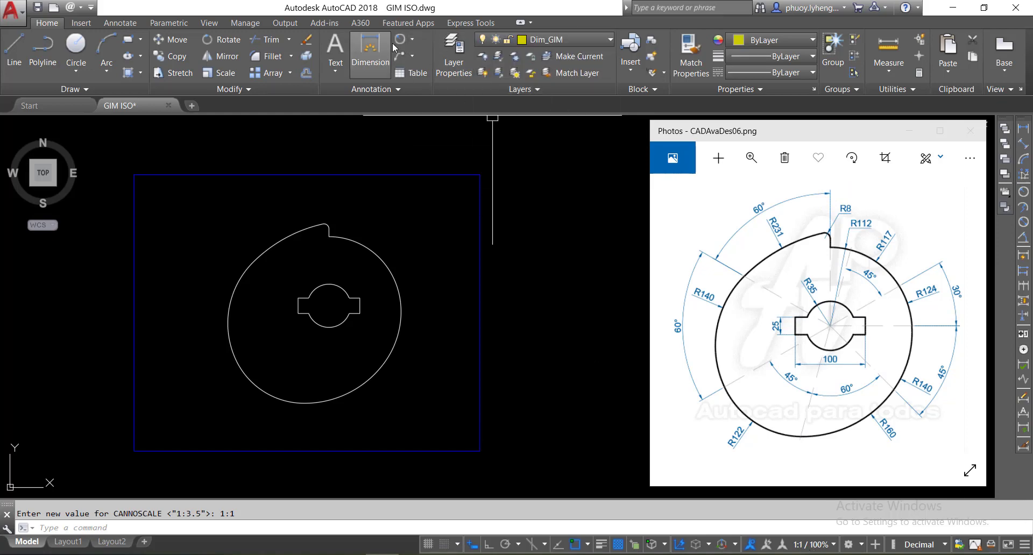
Place an R35 radius dimension on the central hole's arc, positioned above the hole.
click(399, 40)
click(336, 286)
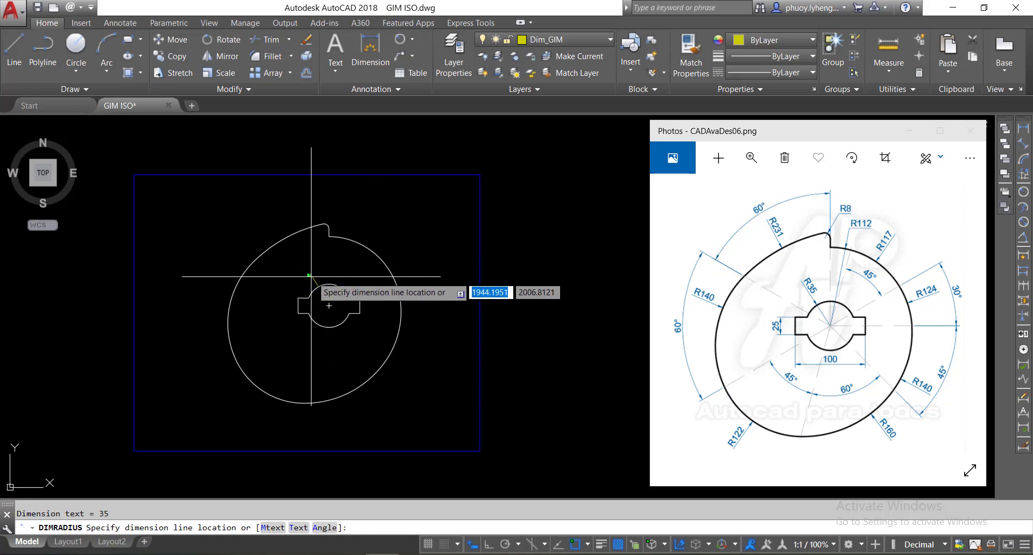
click(311, 276)
scroll(300, 289, up, 2)
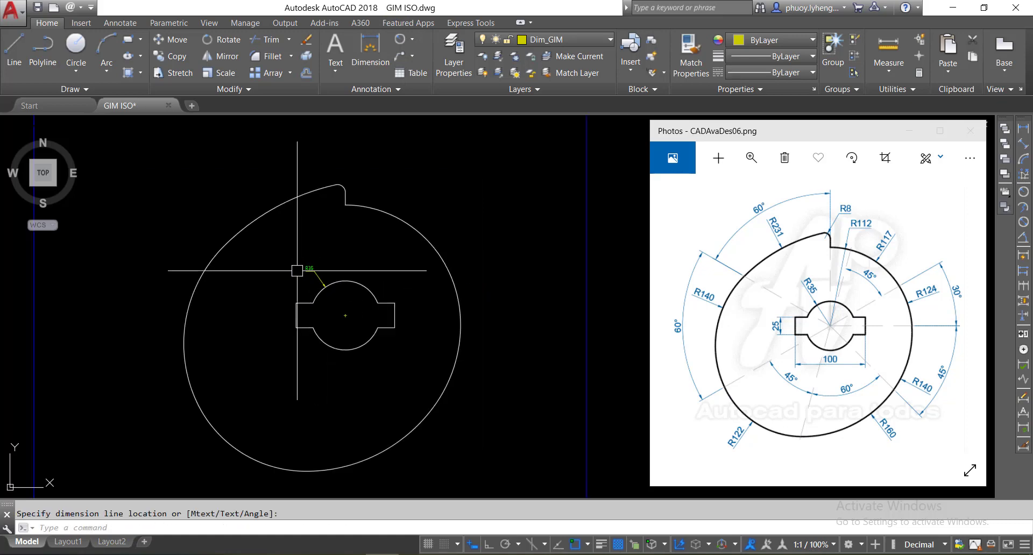
scroll(296, 272, up, 3)
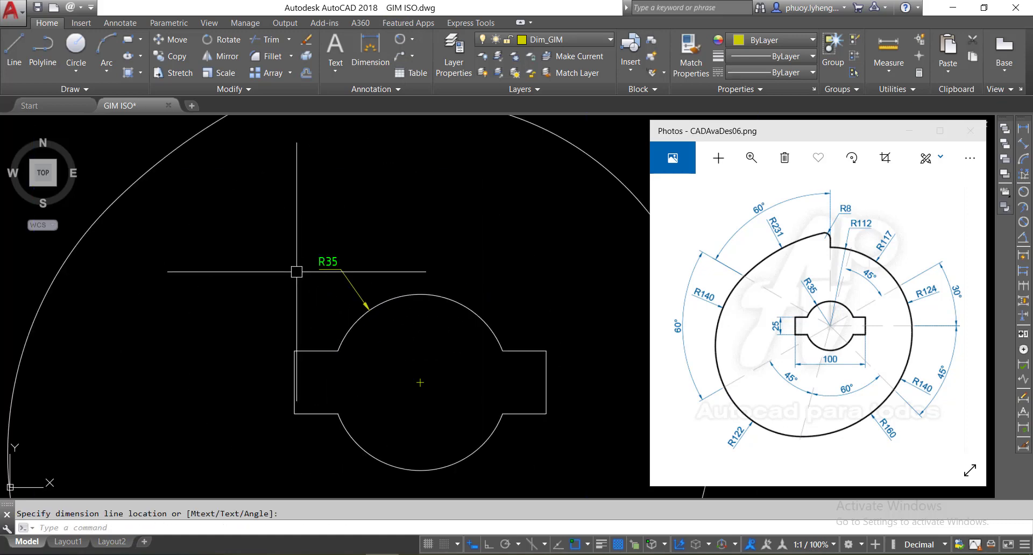
scroll(297, 272, down, 3)
middle_drag(279, 275, 299, 312)
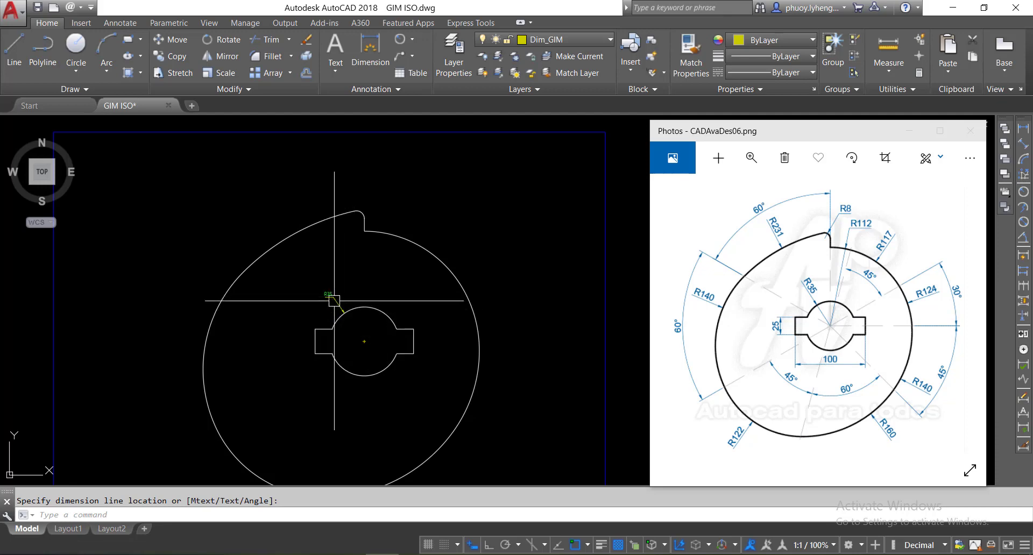
click(832, 544)
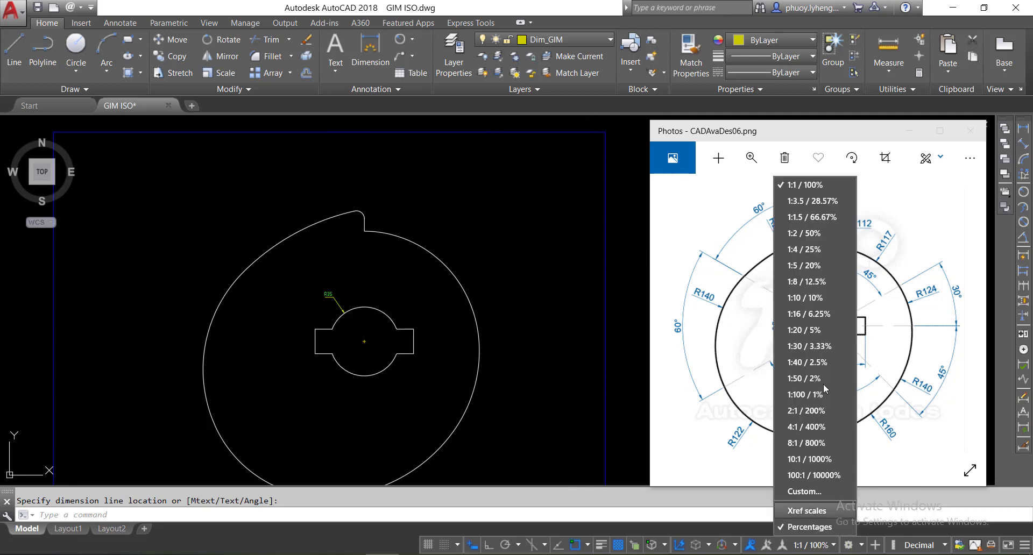
At 1:3.5 annotation scale, place a new R35 radius dimension and delete the tiny old one.
click(812, 201)
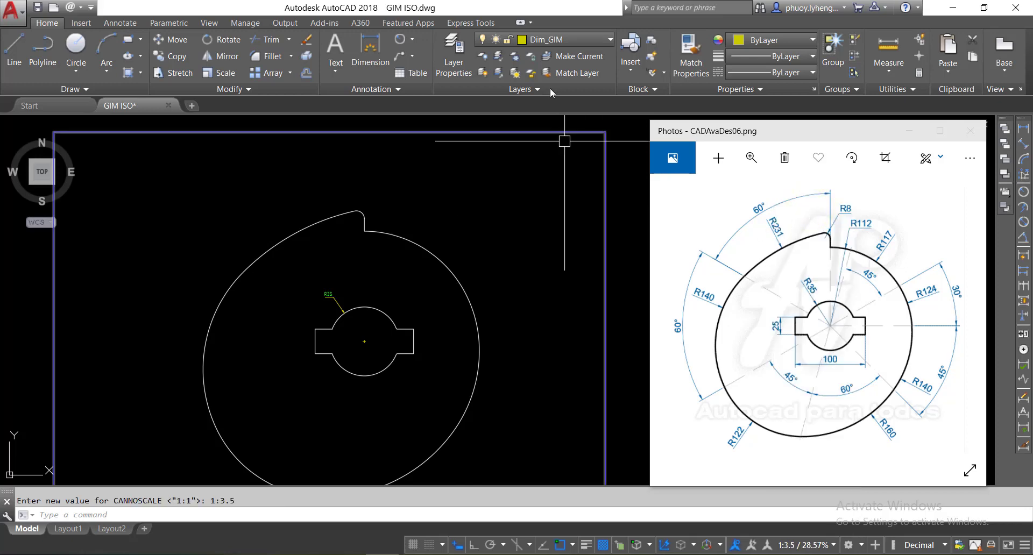
click(400, 39)
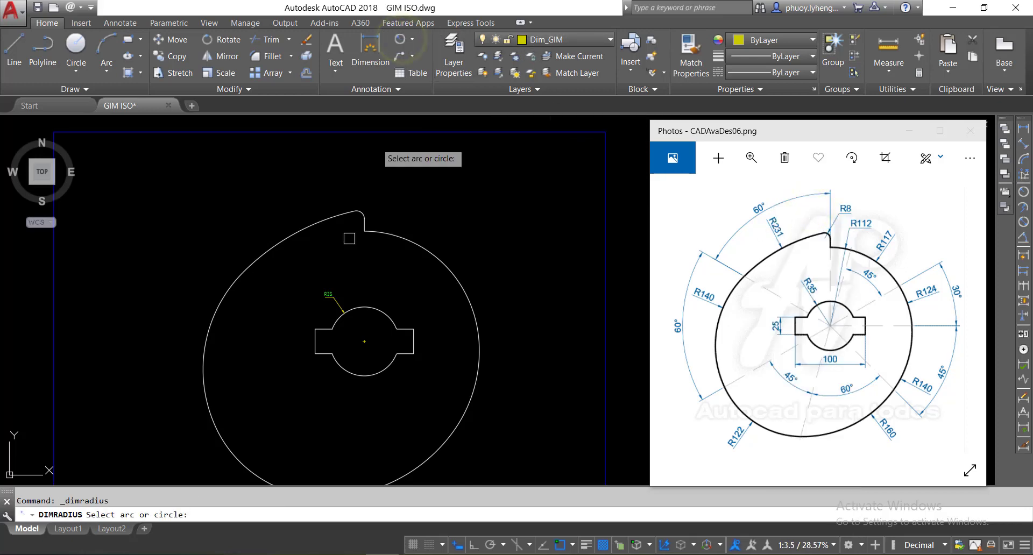
click(345, 312)
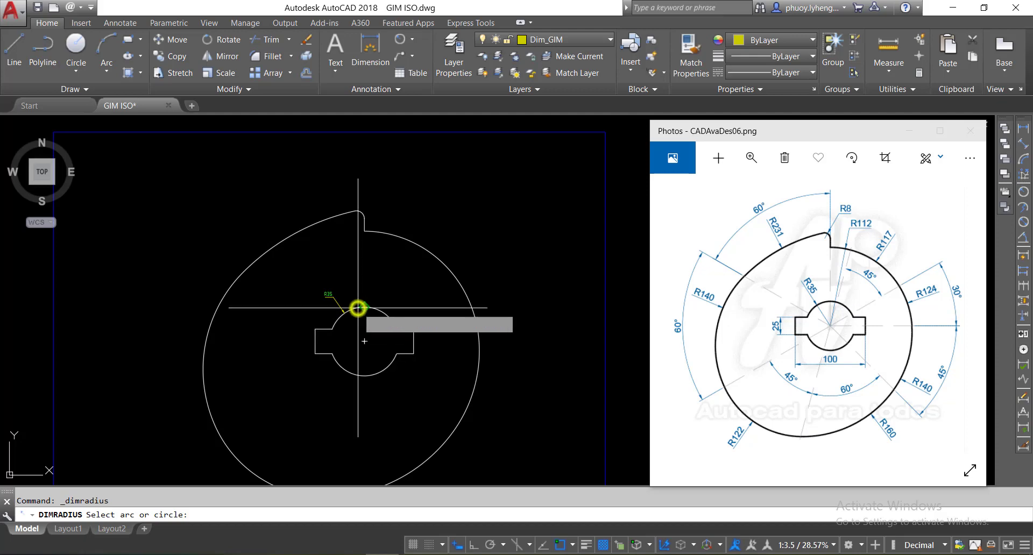
click(337, 290)
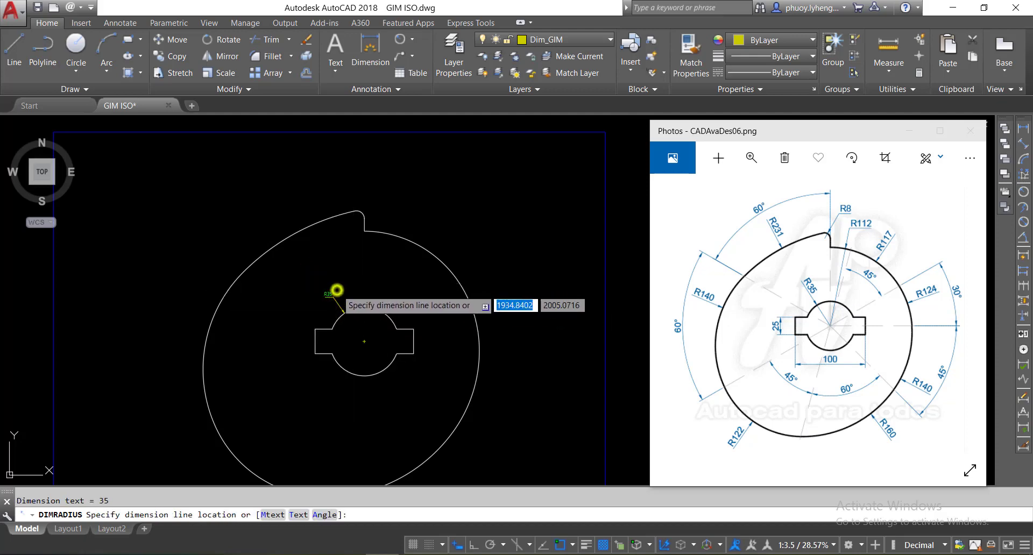
scroll(346, 272, up, 2)
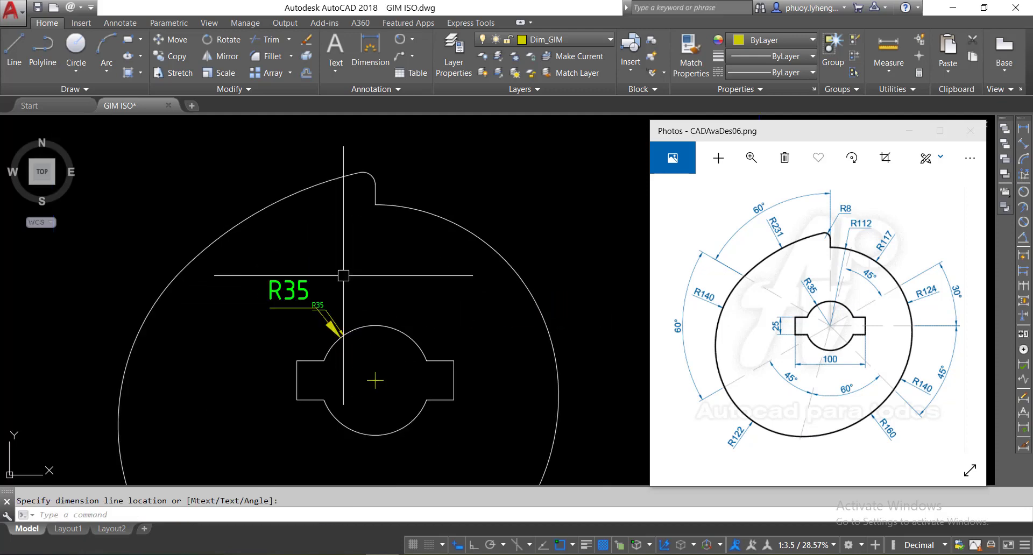
click(327, 306)
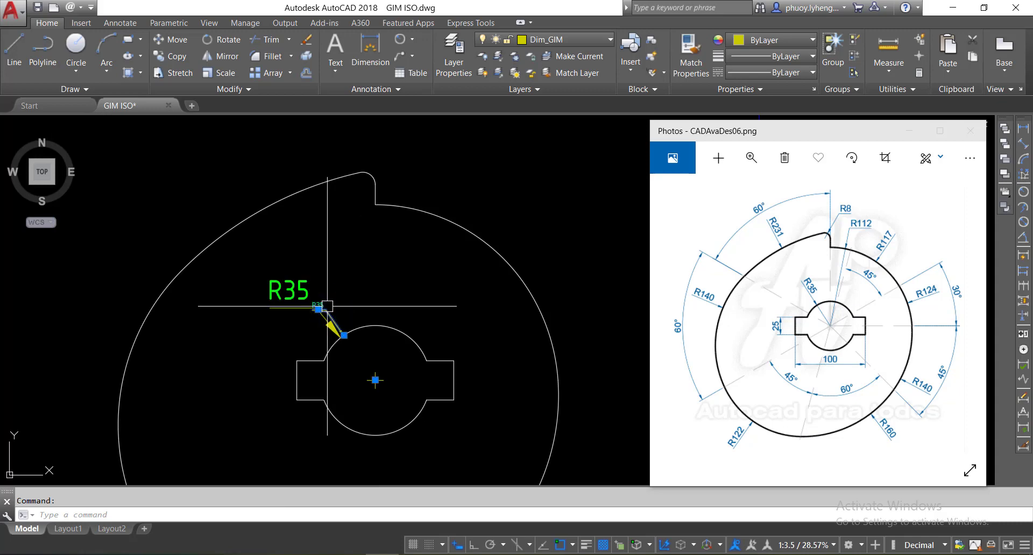
key(Delete)
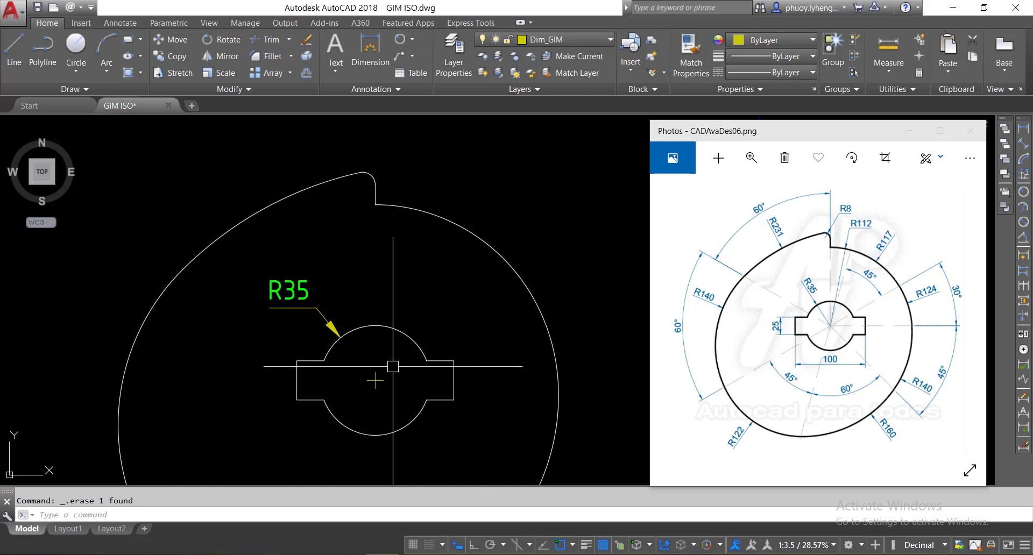
drag(856, 132, 665, 138)
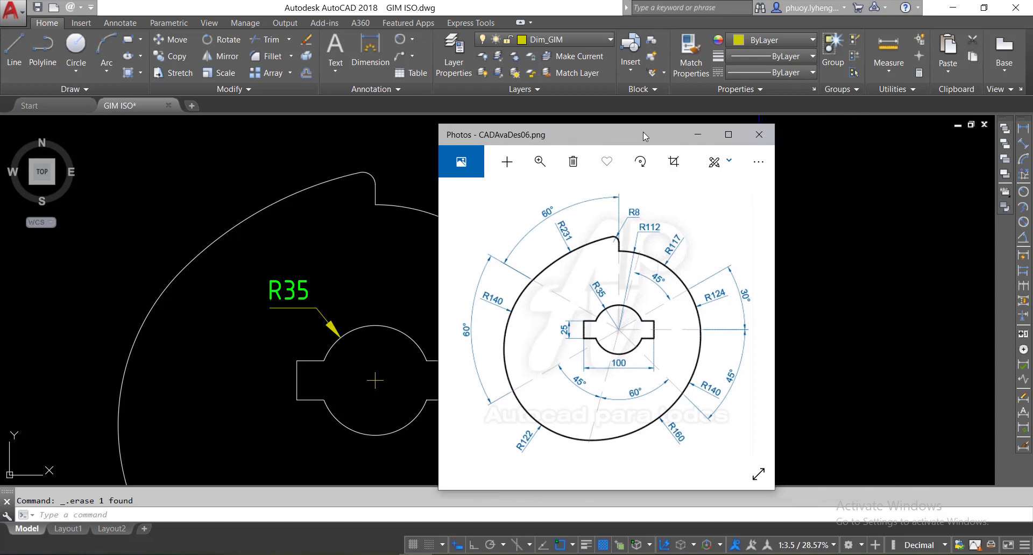
In the Properties palette, set the R35 dimension's Fit > Dim line forced to On.
click(205, 17)
click(209, 24)
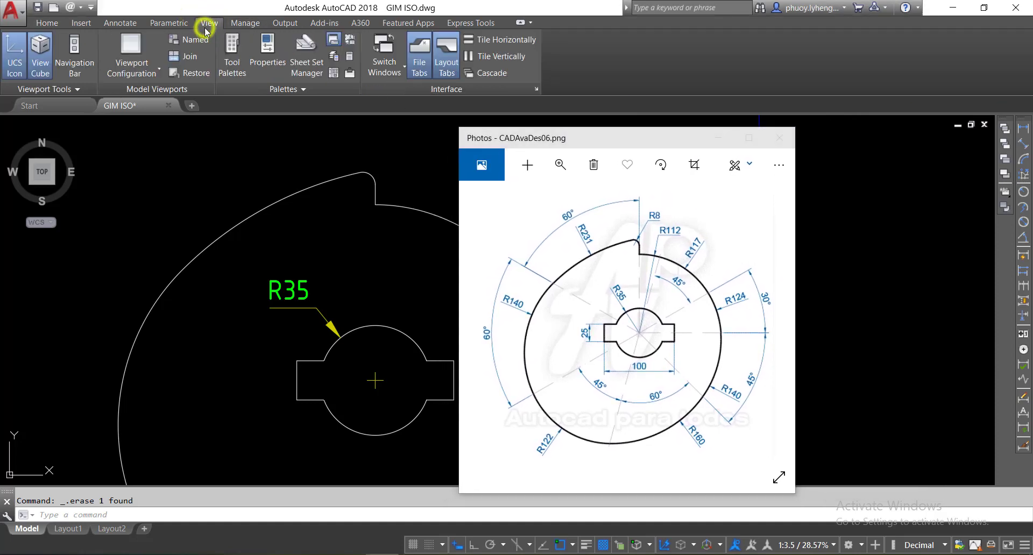
click(266, 54)
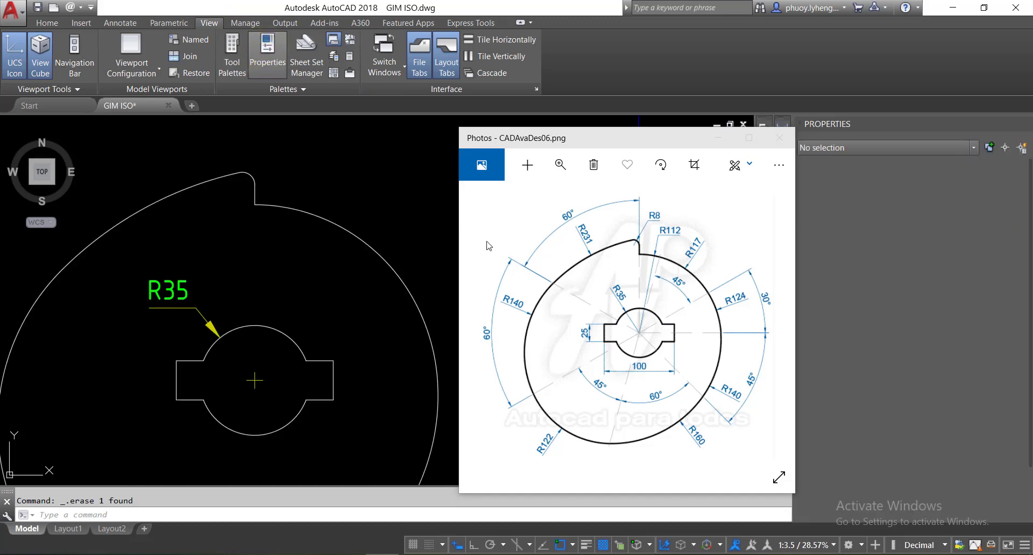
click(184, 297)
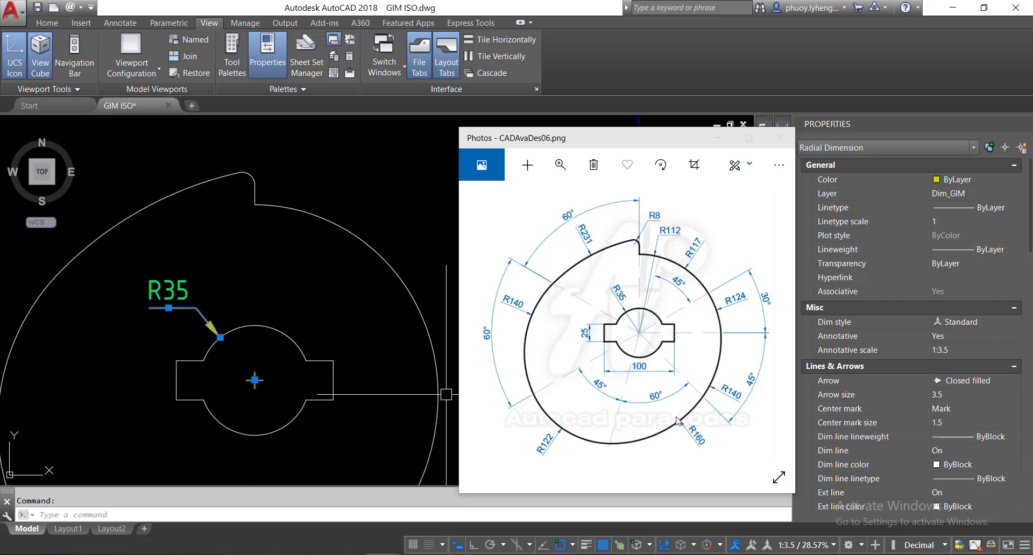
scroll(927, 299, down, 2)
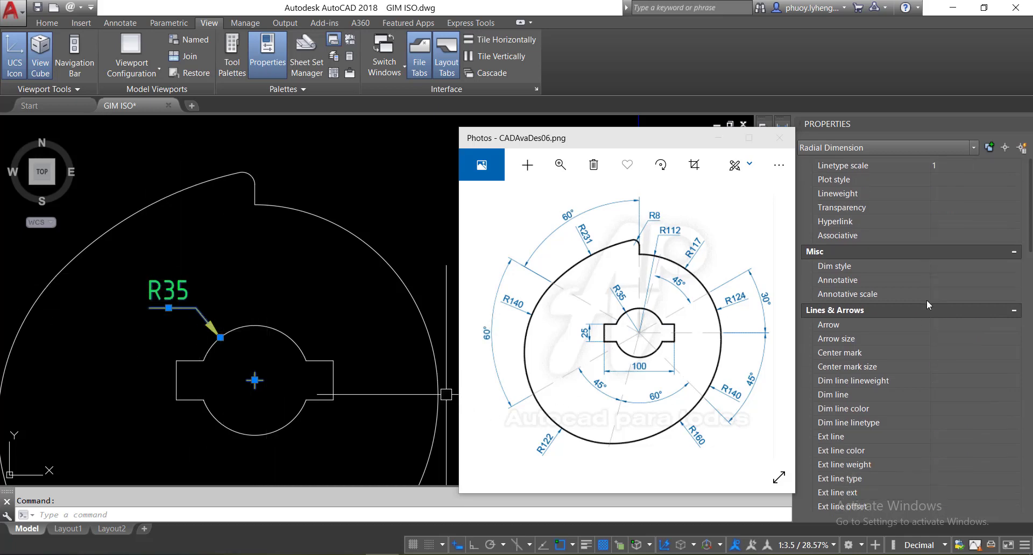
scroll(927, 299, down, 10)
scroll(926, 299, down, 1)
scroll(927, 299, down, 3)
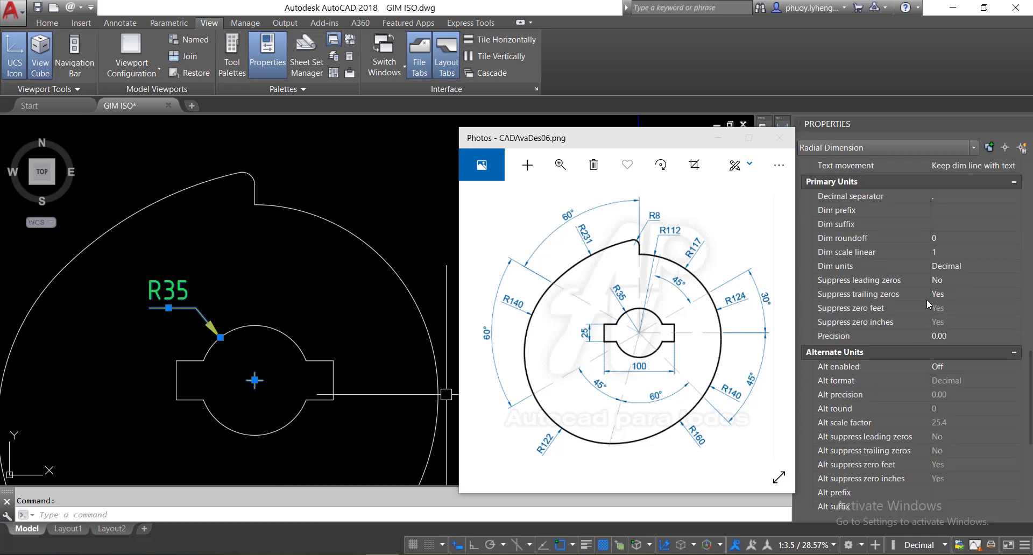
scroll(927, 301, up, 3)
scroll(927, 303, up, 1)
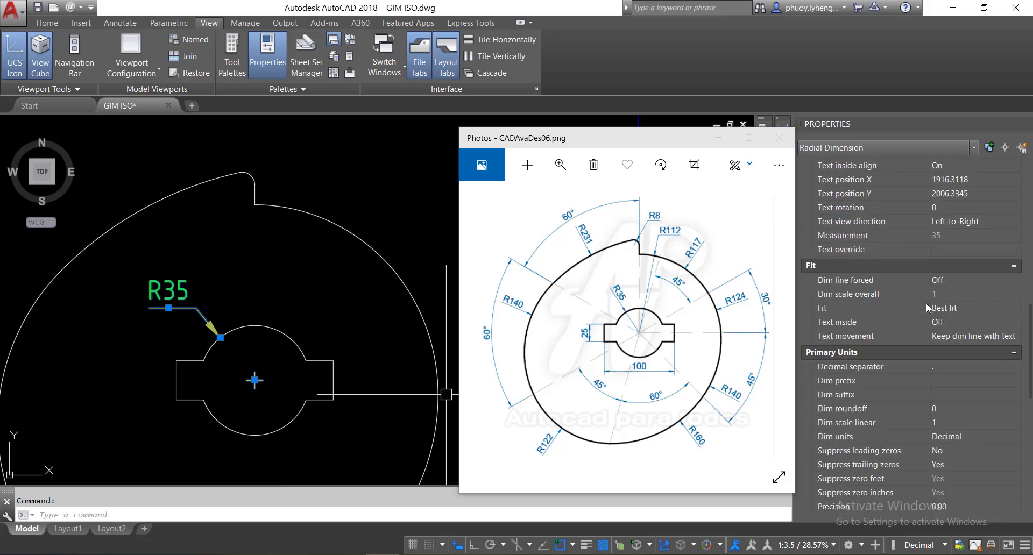
click(964, 282)
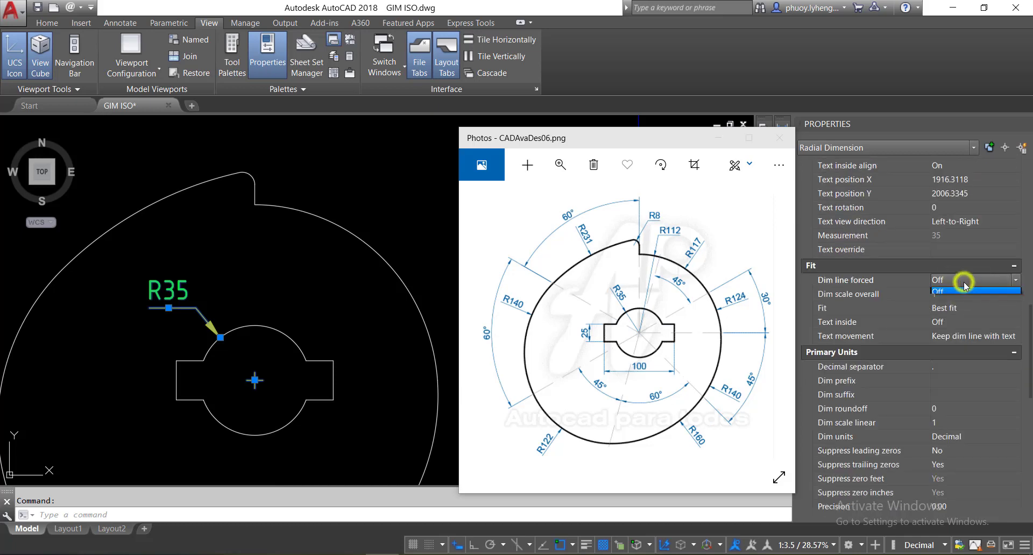
click(954, 293)
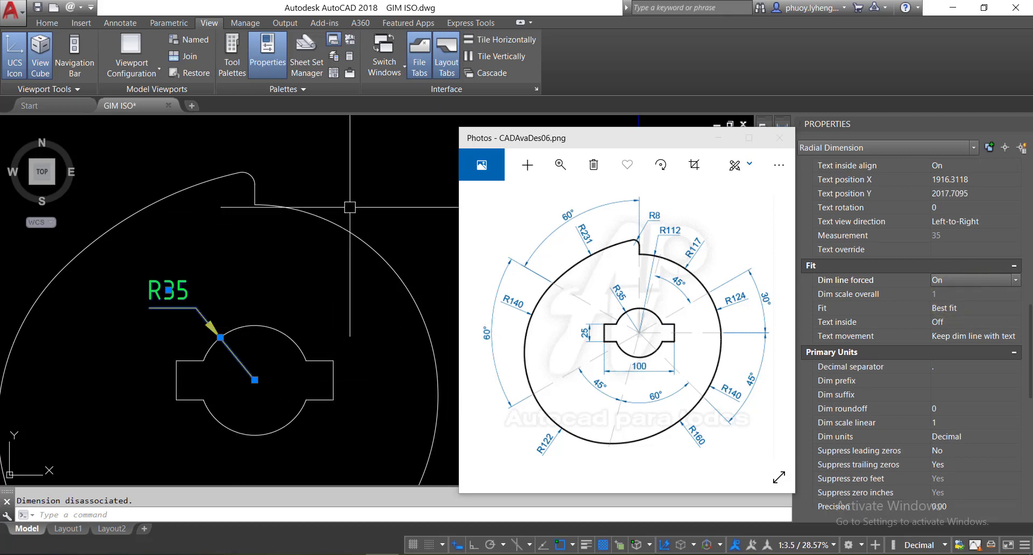
key(Escape)
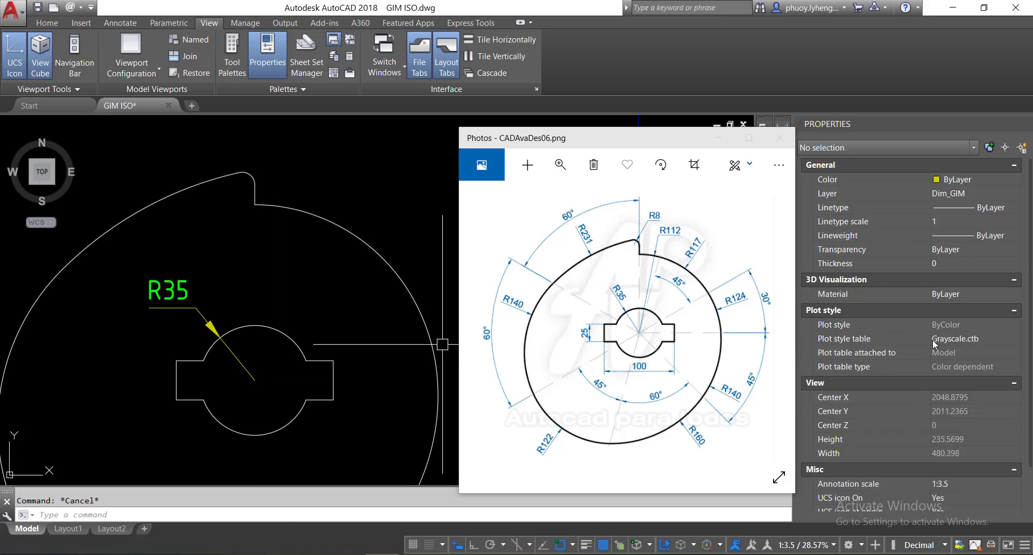
Make the Standard dimension style annotative with best-fit text and arrow placement.
text(D)
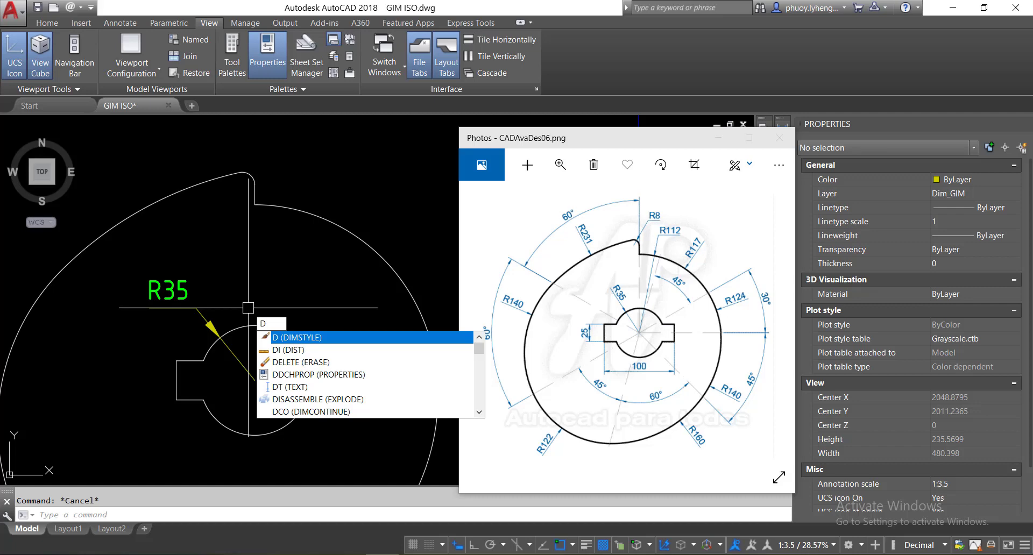
key(Return)
drag(414, 168, 169, 169)
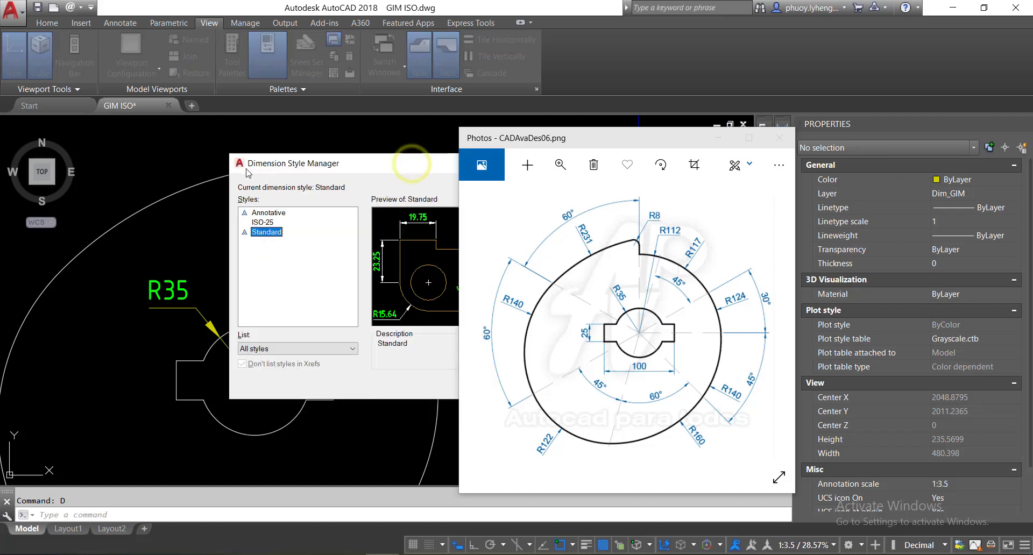
click(419, 255)
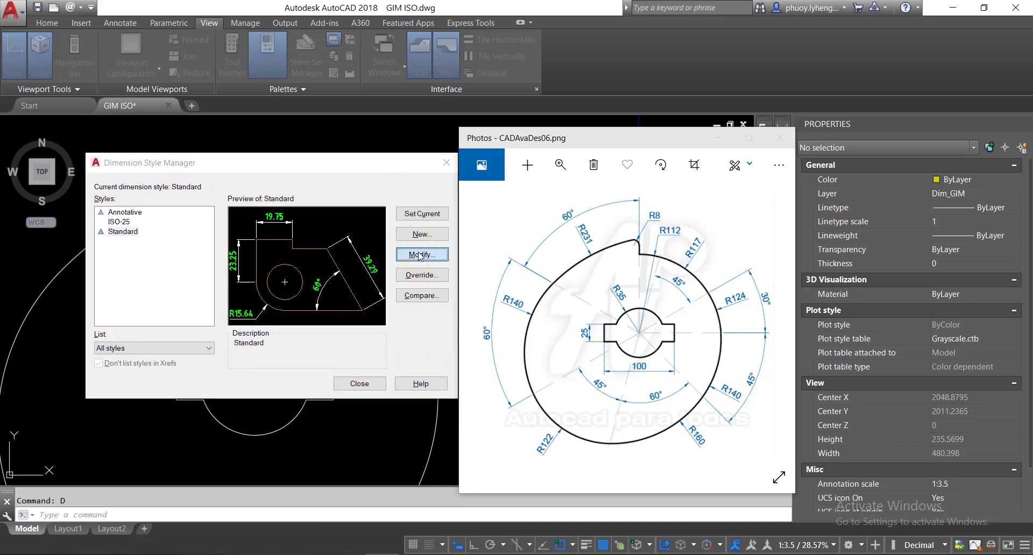
drag(380, 141, 209, 138)
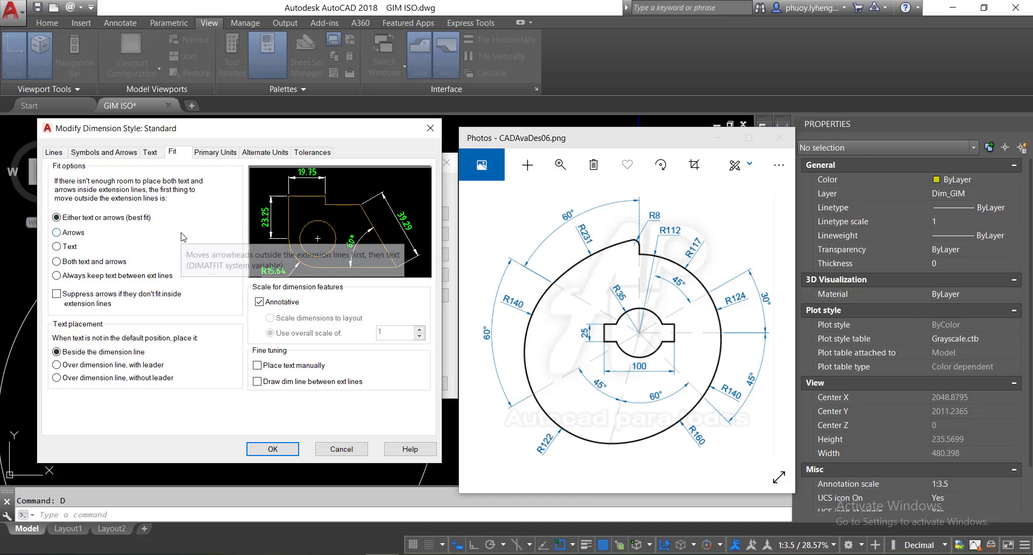
click(272, 448)
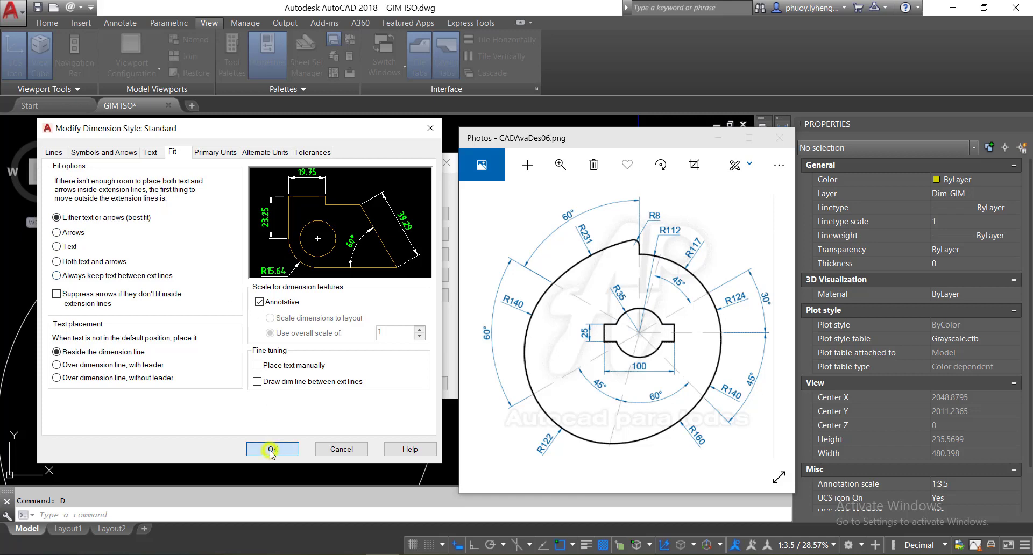
click(358, 383)
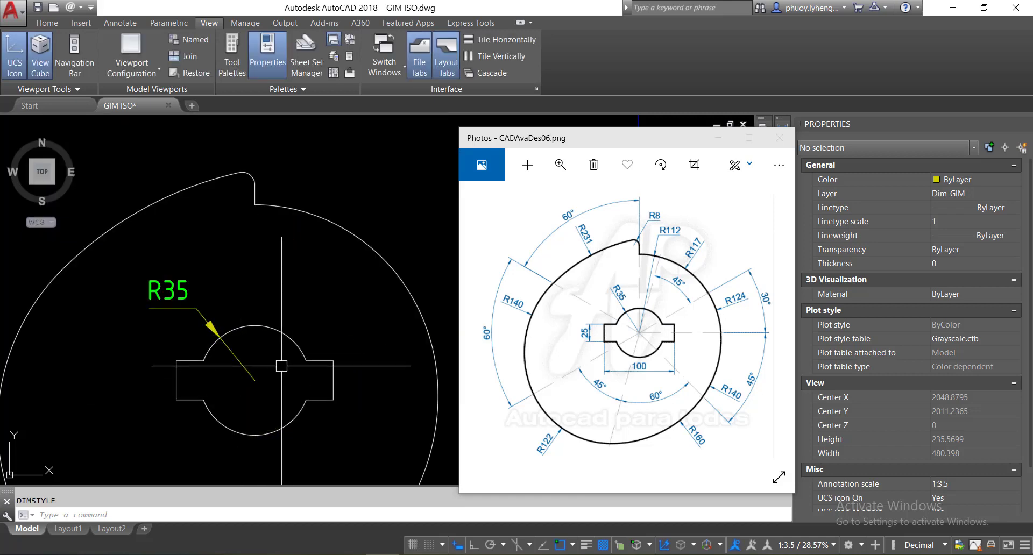
middle_drag(258, 301, 275, 310)
Add a vertical 25 dimension between the keyway's upper and lower corners, placed left of the slot.
click(57, 24)
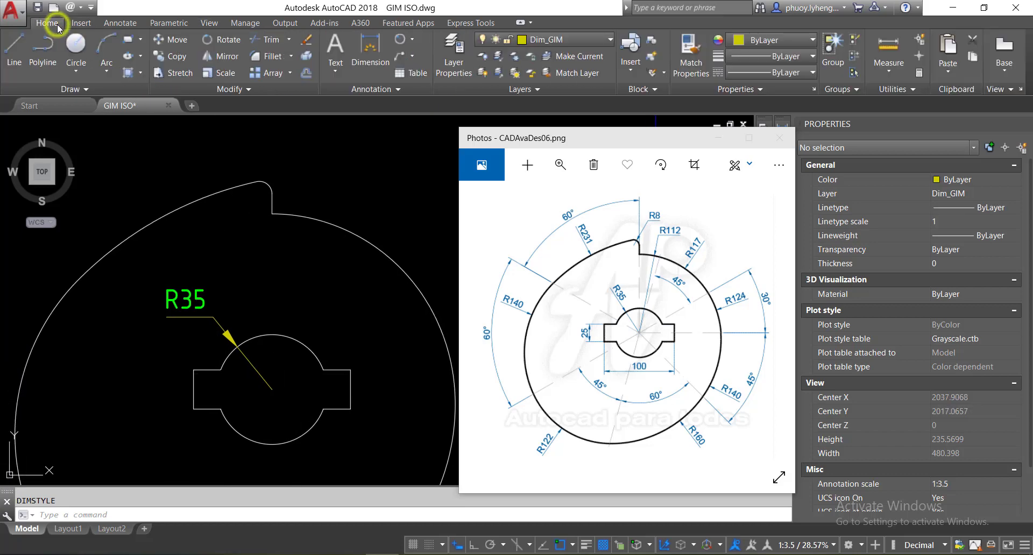
click(379, 40)
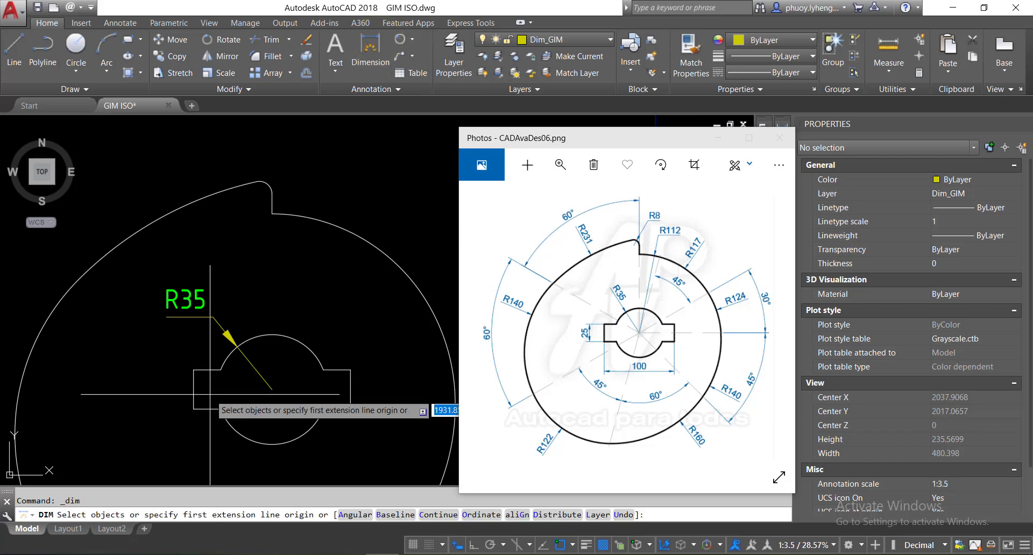
click(197, 372)
click(193, 409)
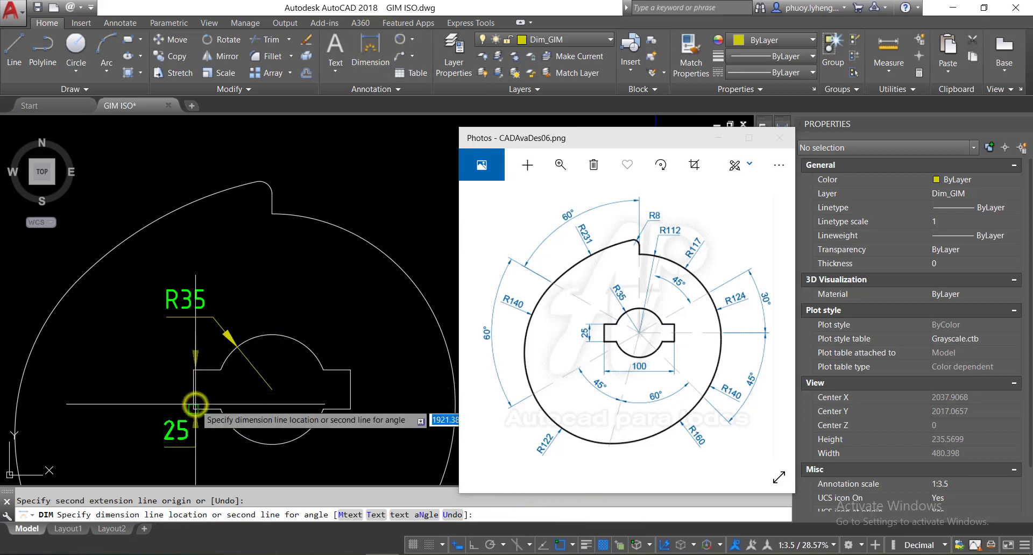
click(144, 387)
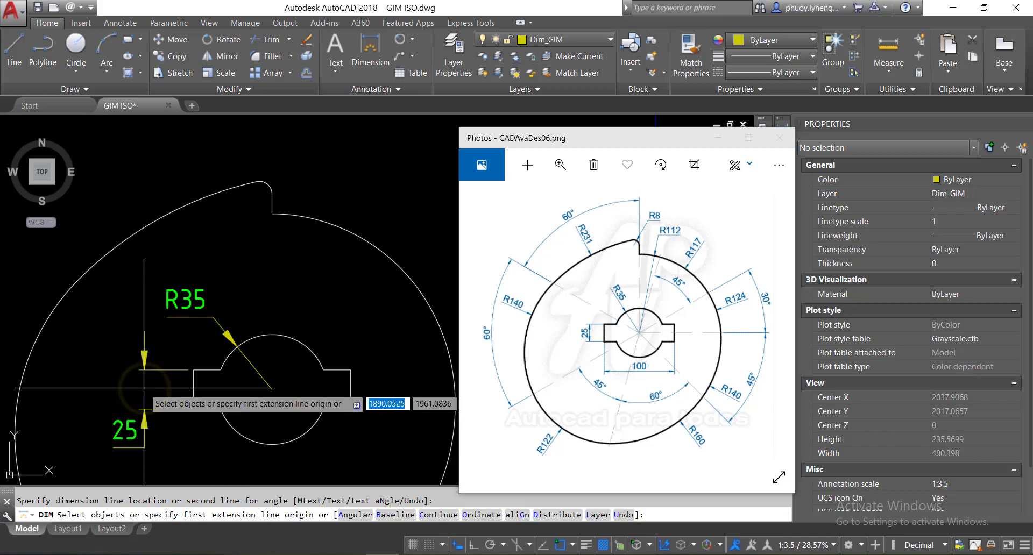
mouse_move(112, 374)
middle_down()
mouse_move(180, 324)
mouse_move(148, 328)
middle_up()
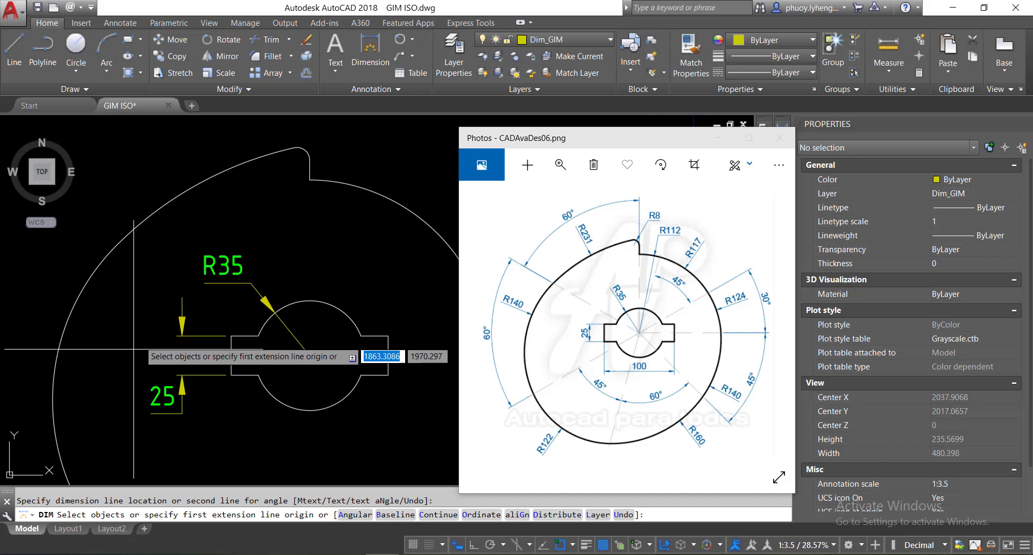
key(Return)
scroll(184, 392, down, 2)
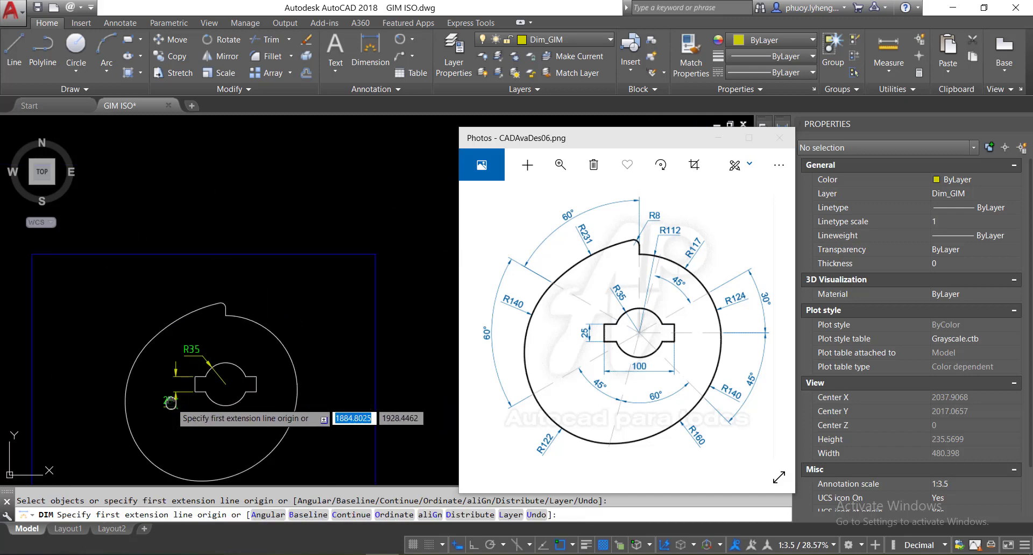
scroll(194, 409, down, 2)
key(Escape)
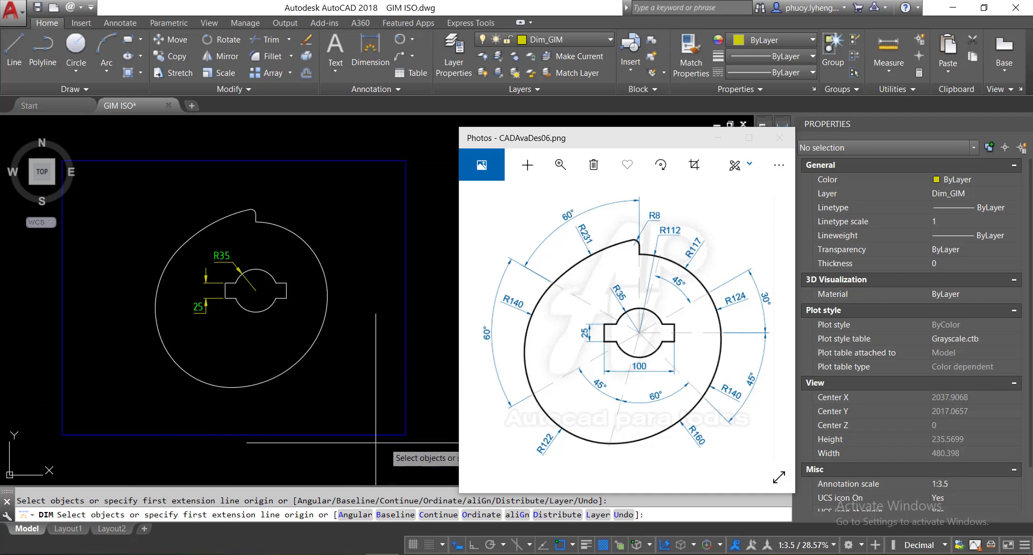
key(Return)
key(Escape)
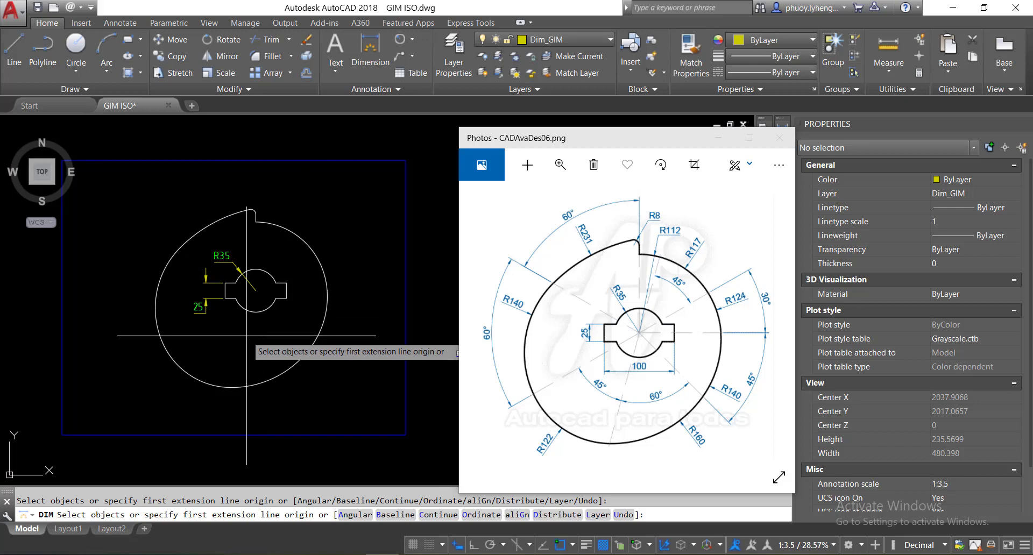
key(Escape)
Draw a 160 × 128 rectangle to the right of the cam plate.
click(212, 301)
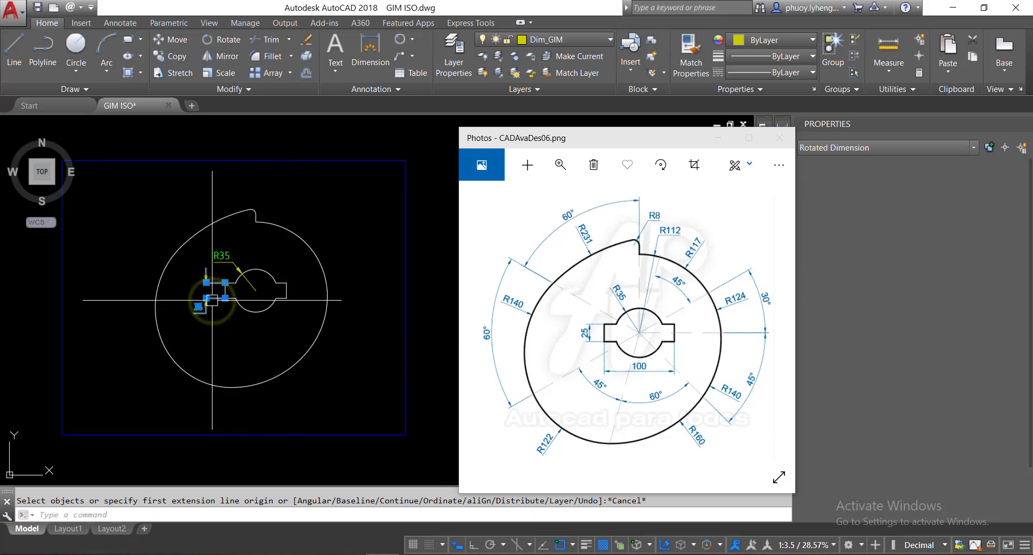
click(230, 259)
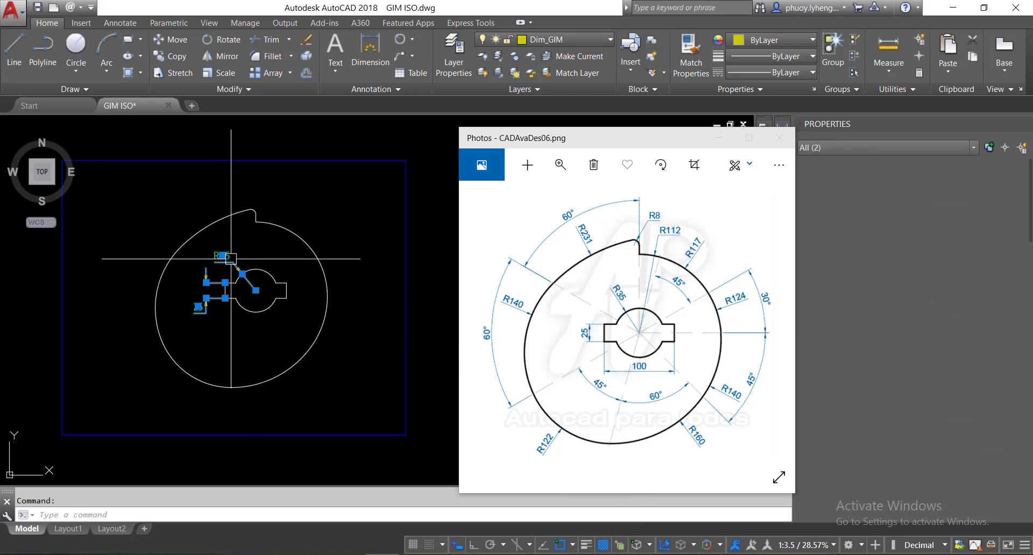
key(Escape)
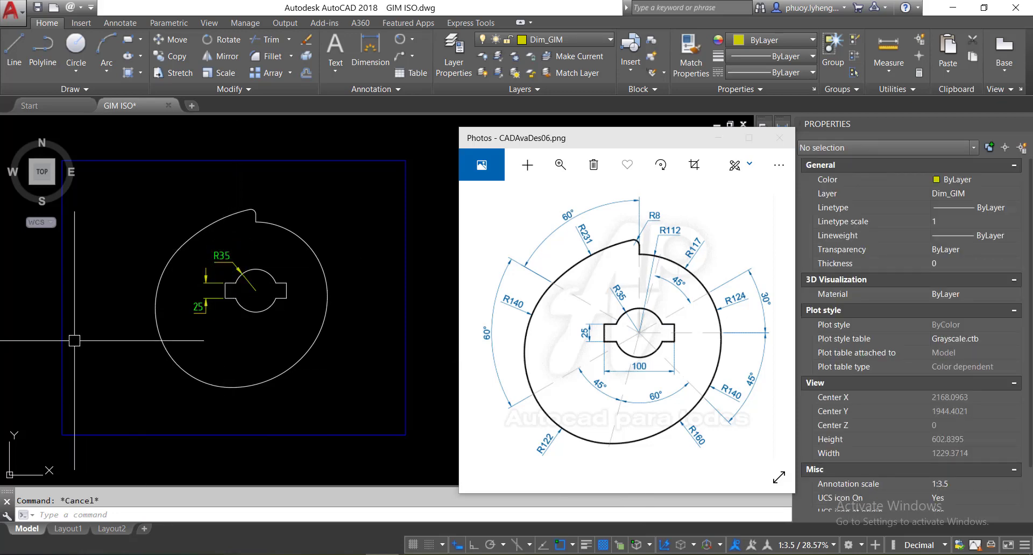
scroll(64, 337, down, 4)
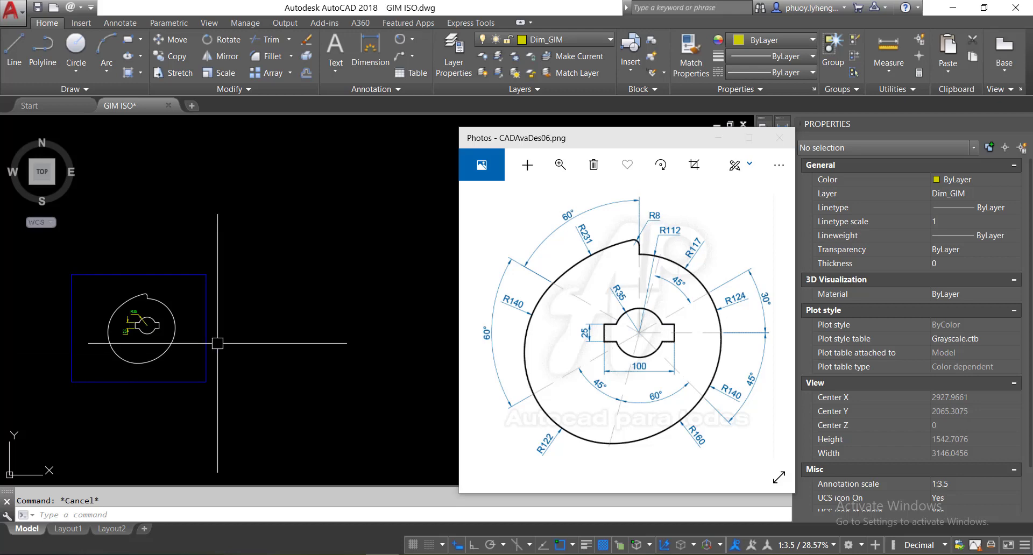
text(rec)
key(Return)
click(233, 364)
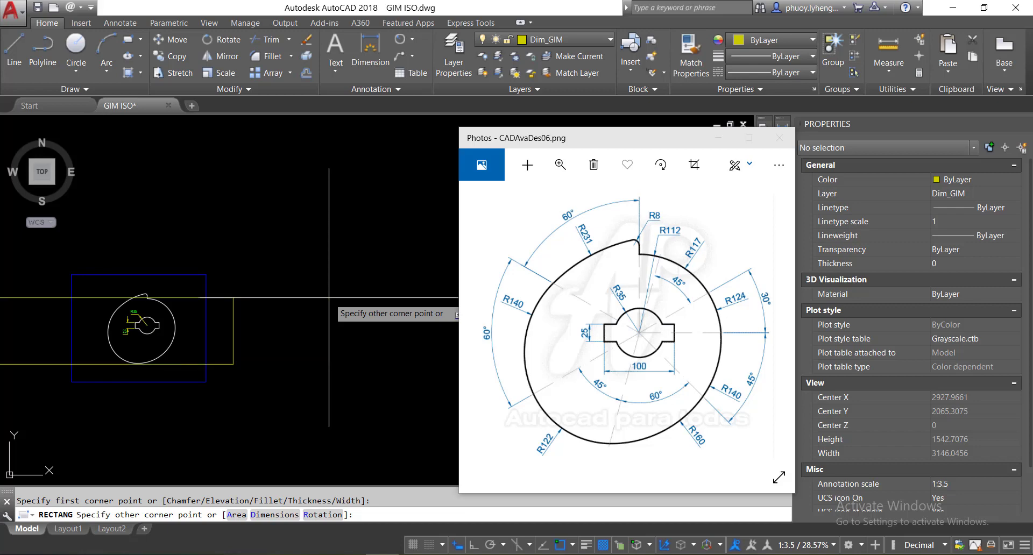
text(@160,128)
key(Return)
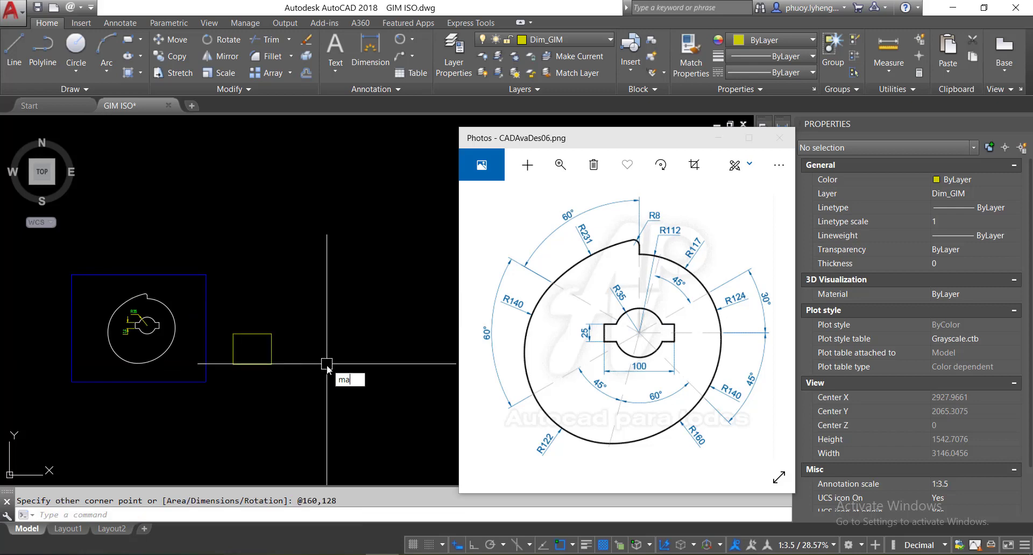
Match the new rectangle's properties to the blue Border_GIM border.
text(ma)
key(Return)
click(205, 378)
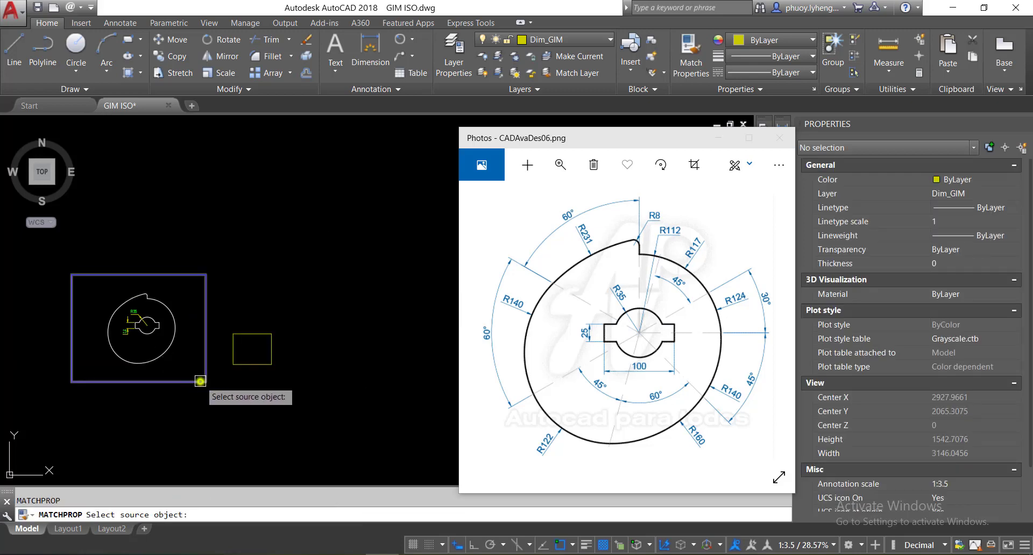
click(234, 360)
key(Return)
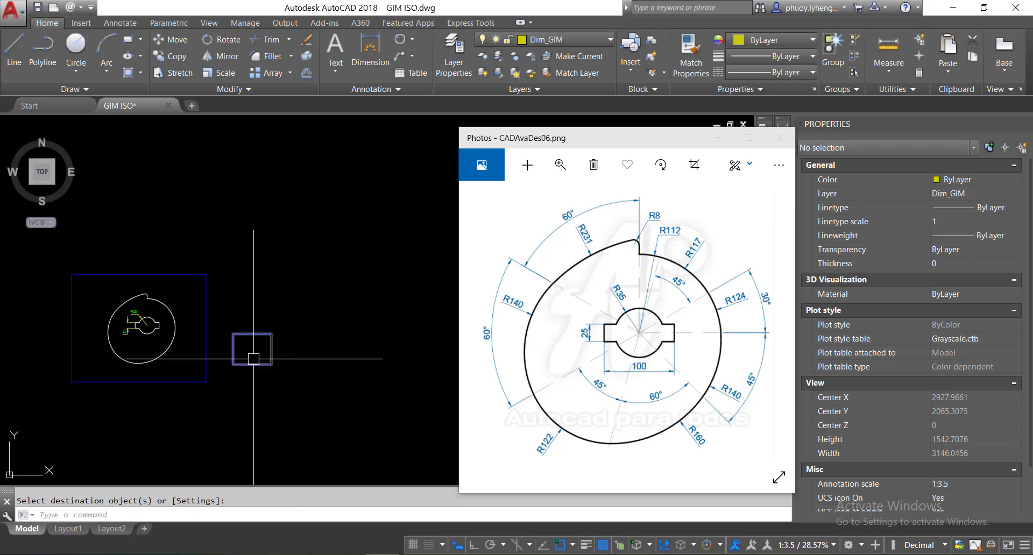
Scale the rectangle by 3 from its lower-left corner to 480 × 384.
text(s)
key(Return)
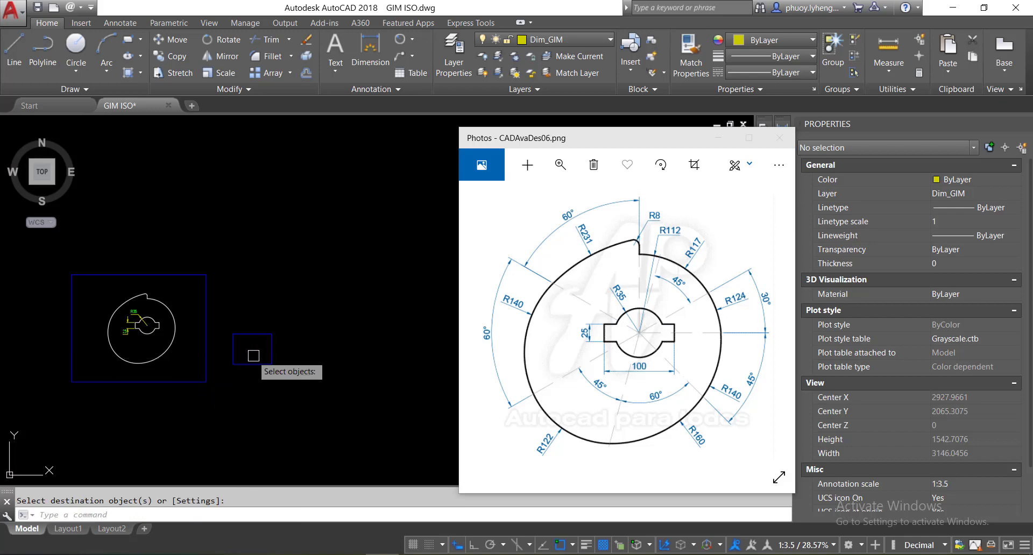
click(252, 355)
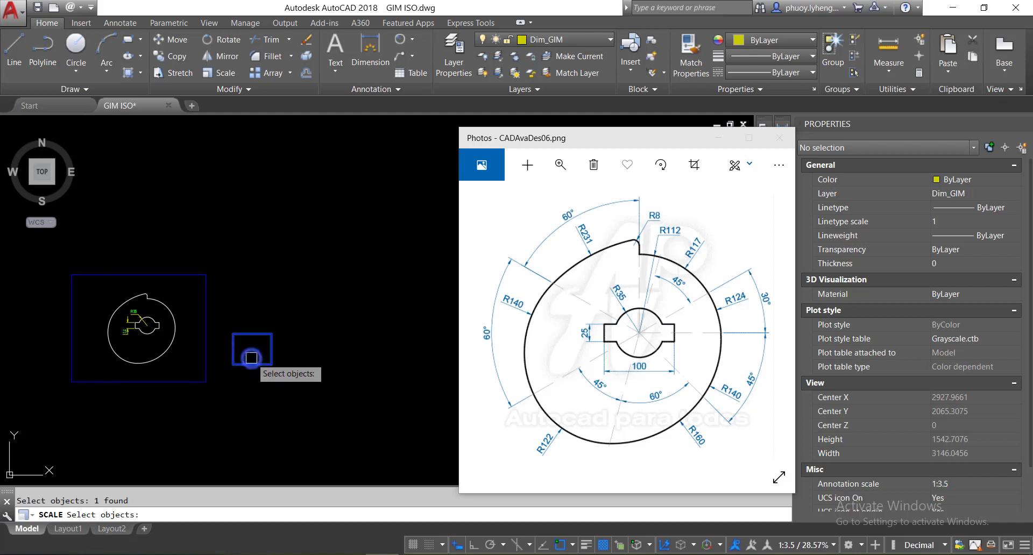
key(Return)
click(237, 363)
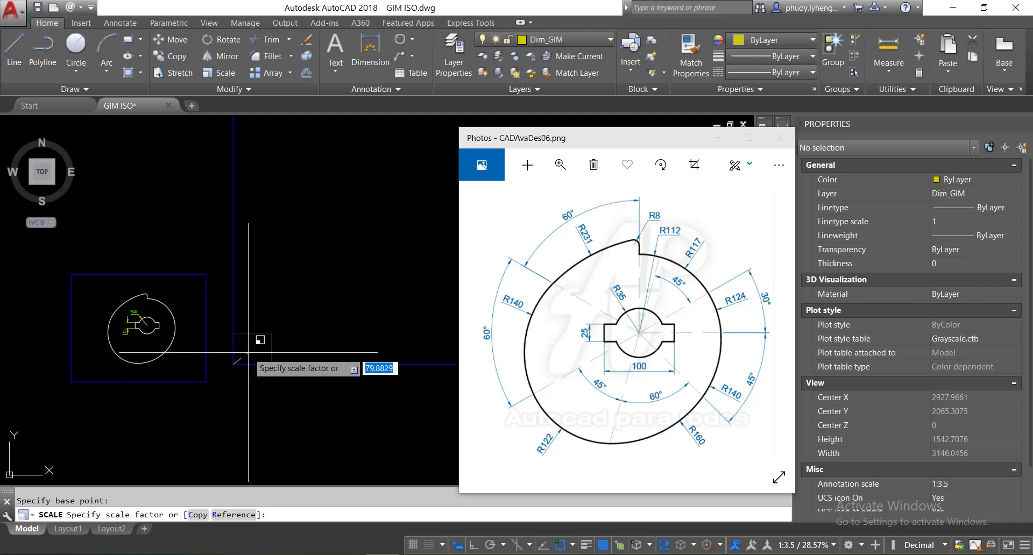
text(3)
key(Return)
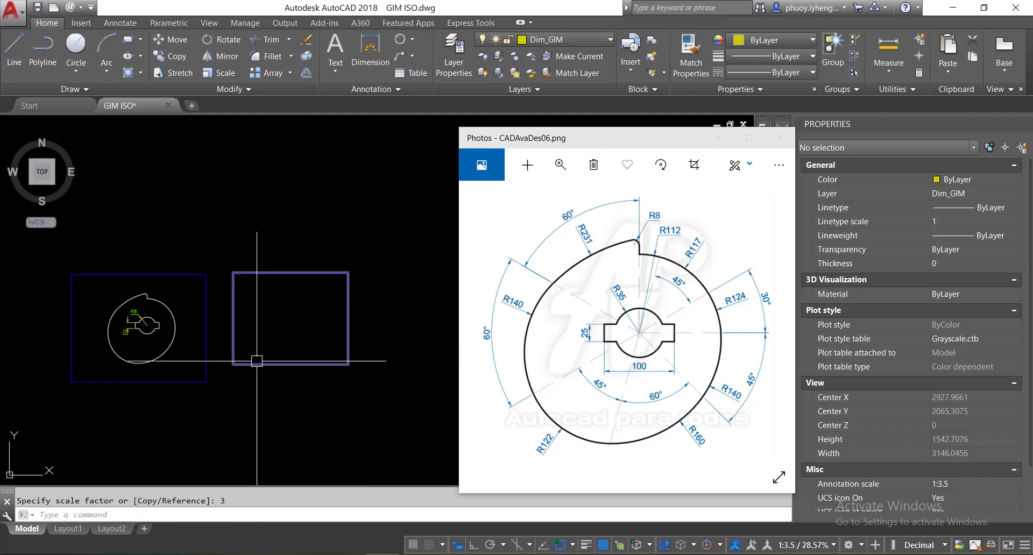
Move the enlarged rectangle so it frames the cam plate.
click(253, 363)
text(m)
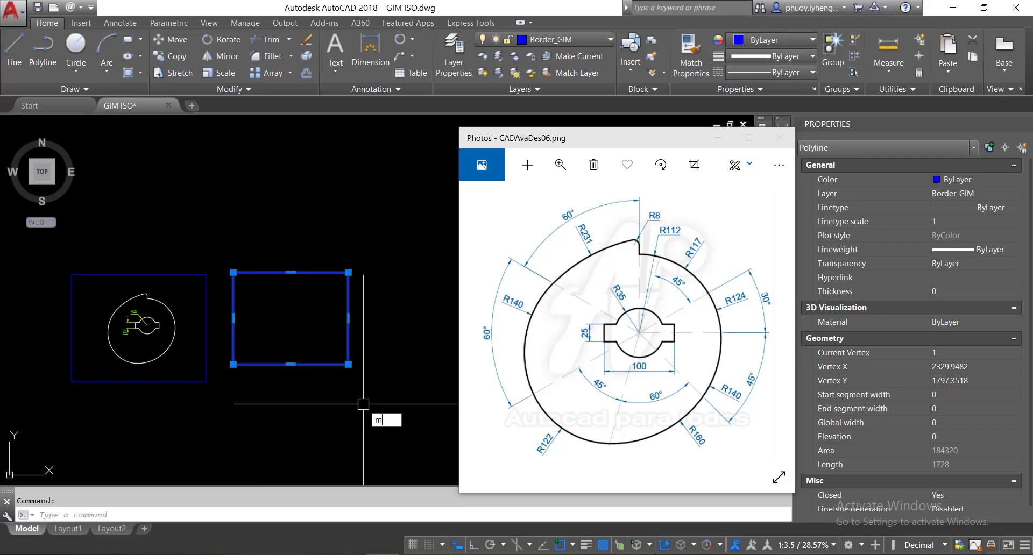
key(Return)
click(364, 403)
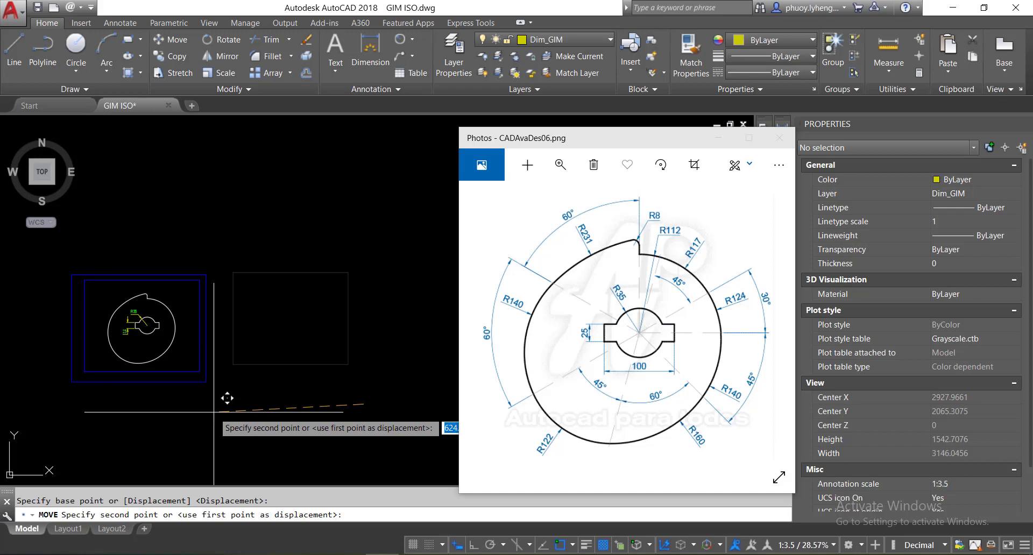
key(Escape)
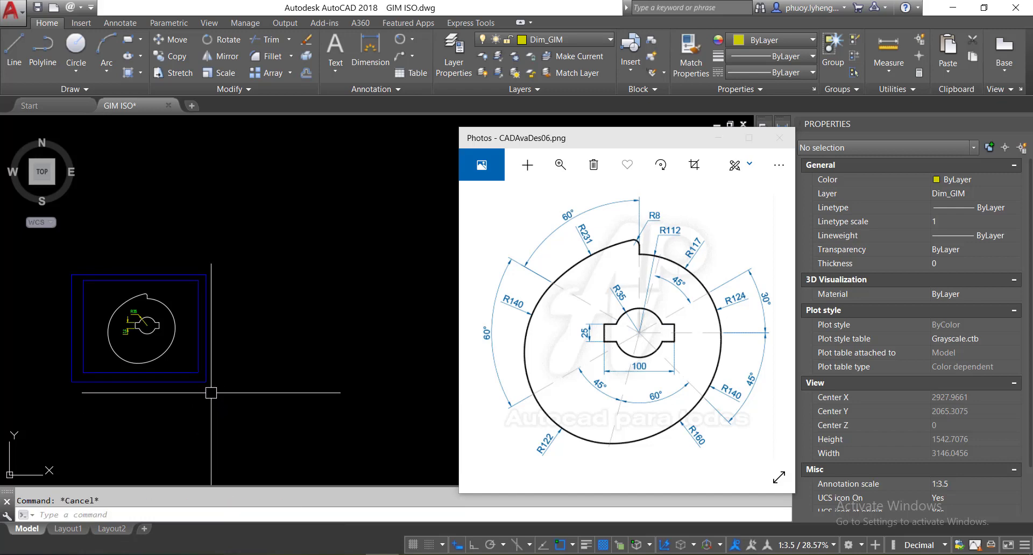
Erase the old outer border, then the R35 and 25 keyway dimensions.
click(207, 378)
key(Delete)
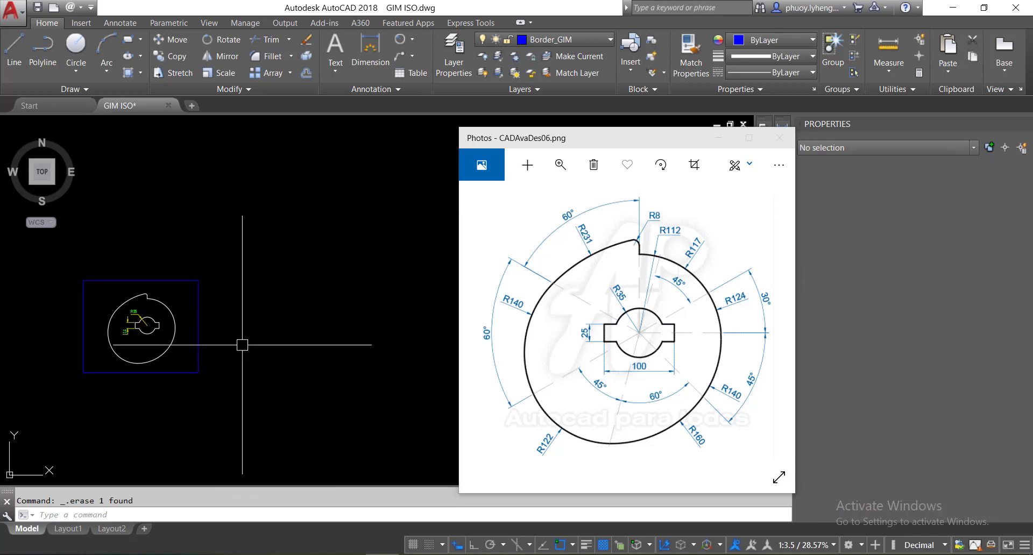
scroll(249, 414, up, 1)
scroll(242, 372, up, 2)
scroll(238, 282, up, 2)
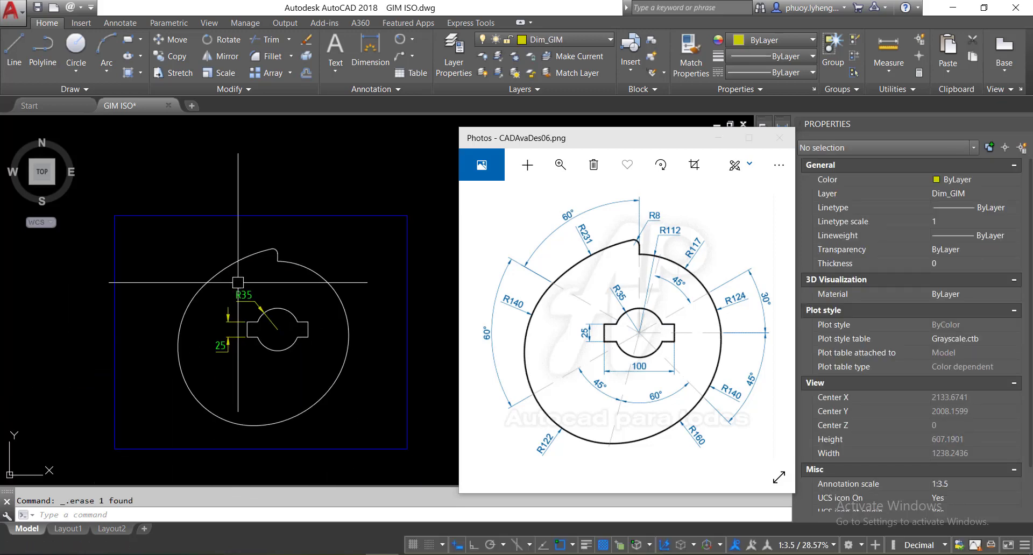
click(245, 297)
key(Delete)
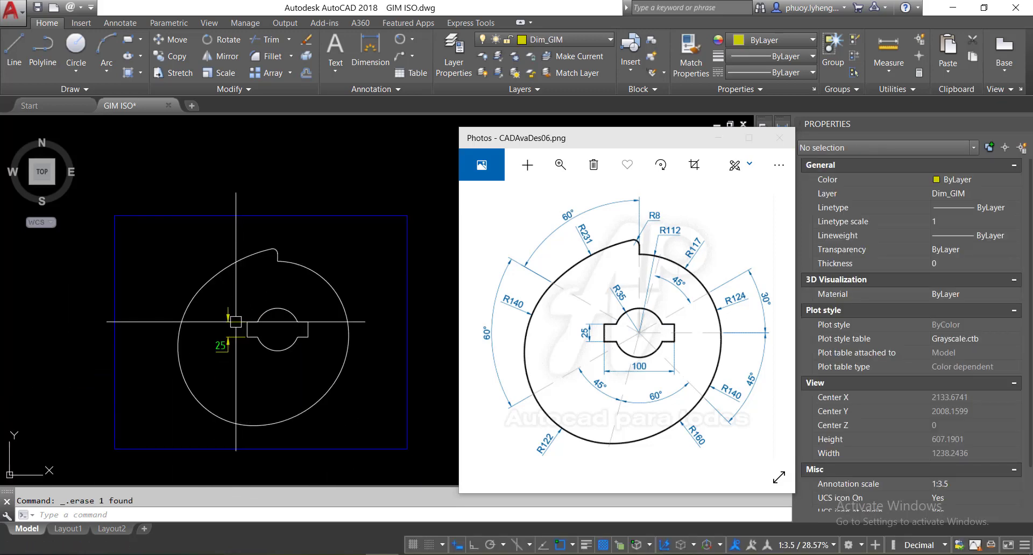
click(234, 322)
key(Delete)
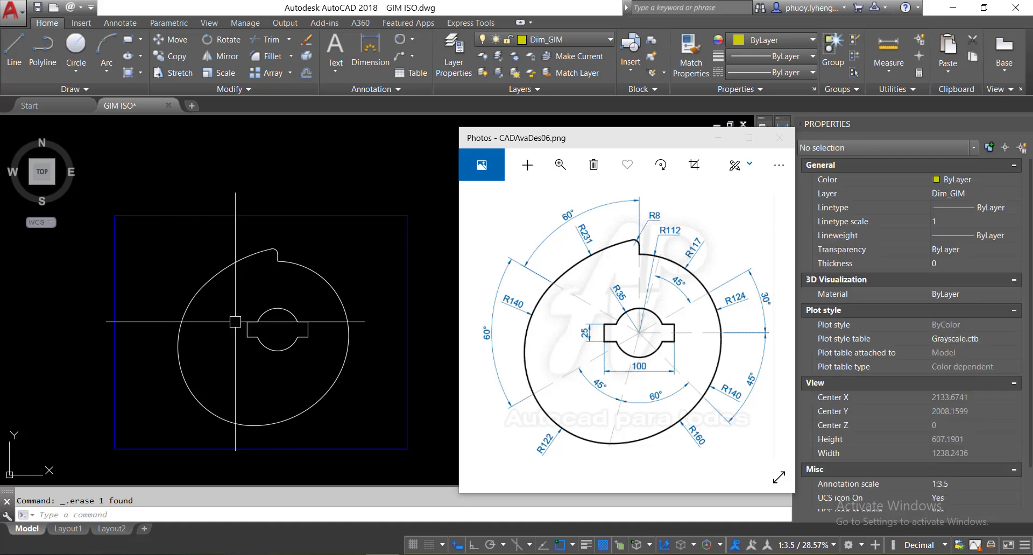
Open the Edit Drawing Scales list via the annotation scale menu's Custom entry.
click(834, 546)
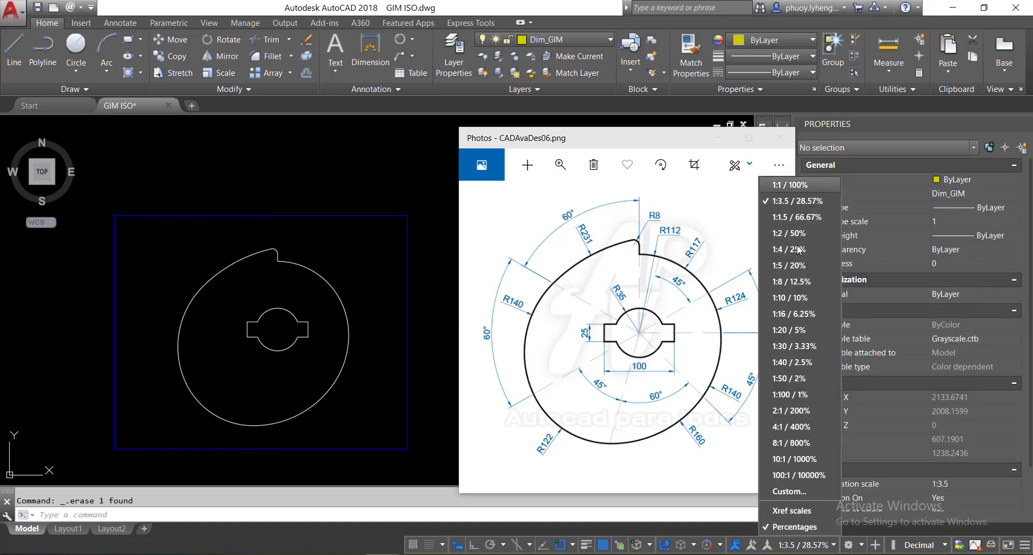
click(805, 491)
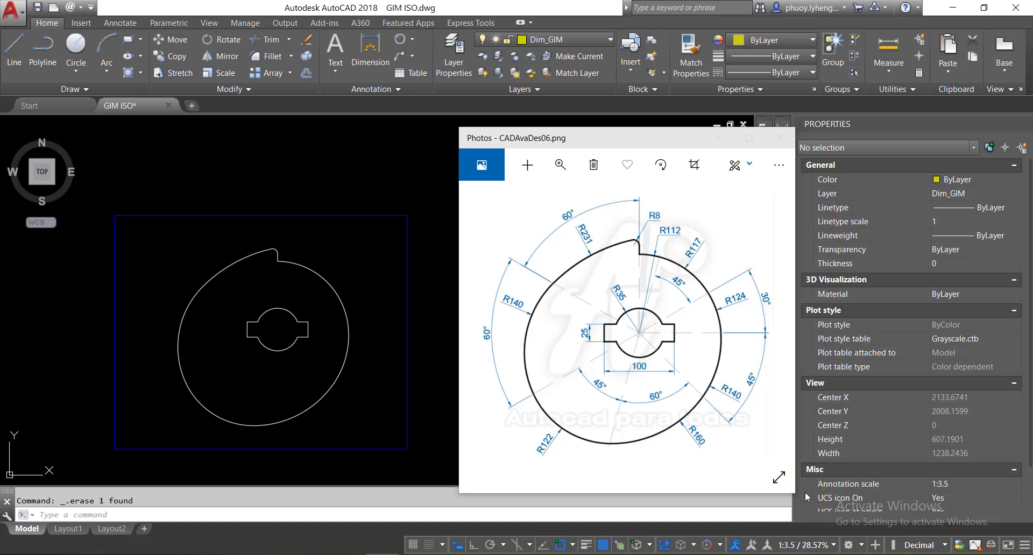
drag(428, 233, 154, 232)
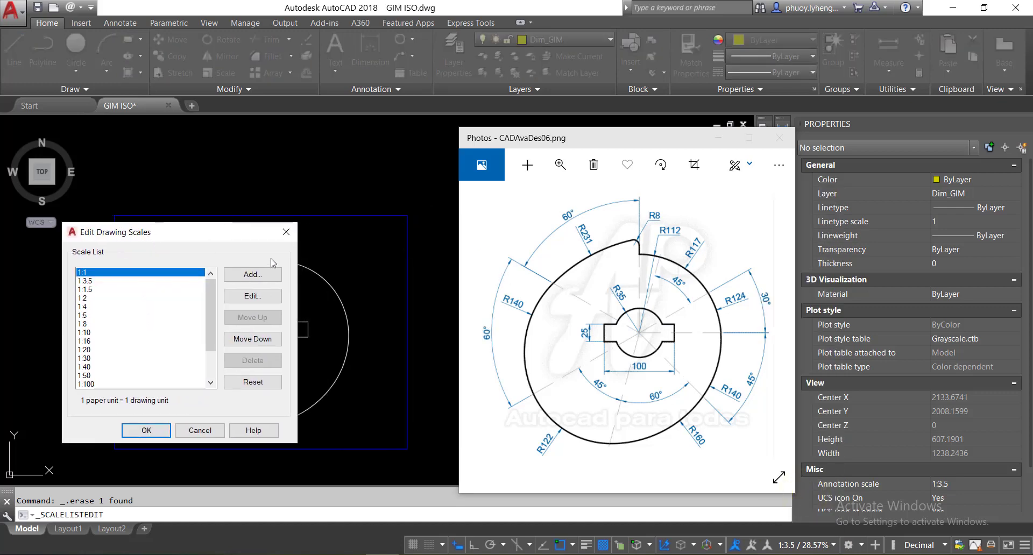
Add a 1:3 scale with 1 paper unit equal to 3 drawing units, then close the list.
click(271, 274)
text(1:3)
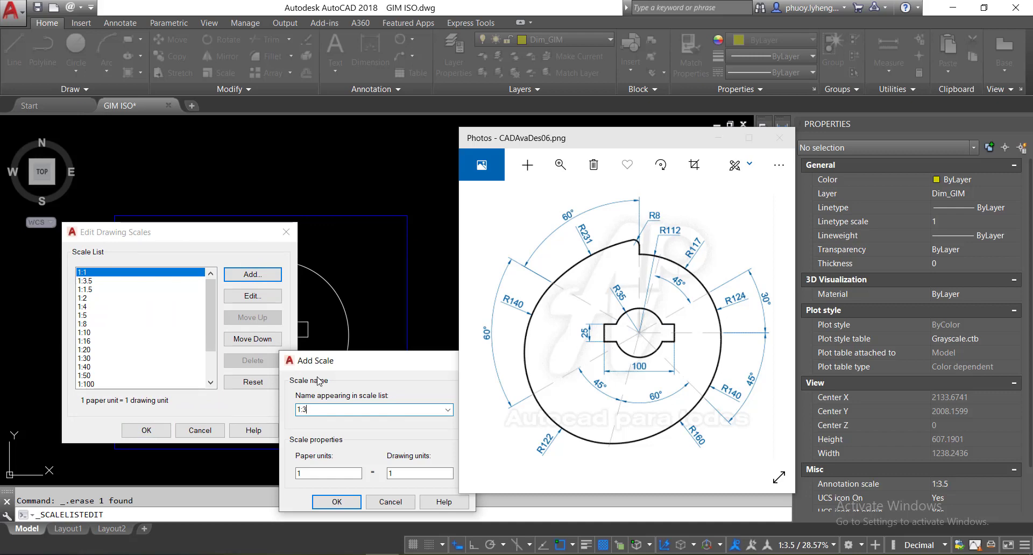
click(409, 473)
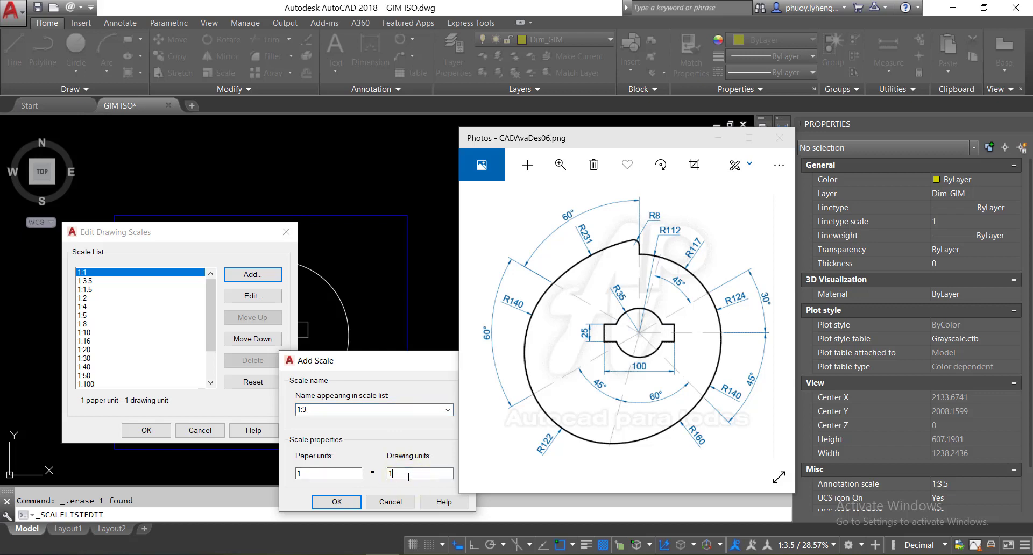
key(BackSpace)
text(3)
click(337, 503)
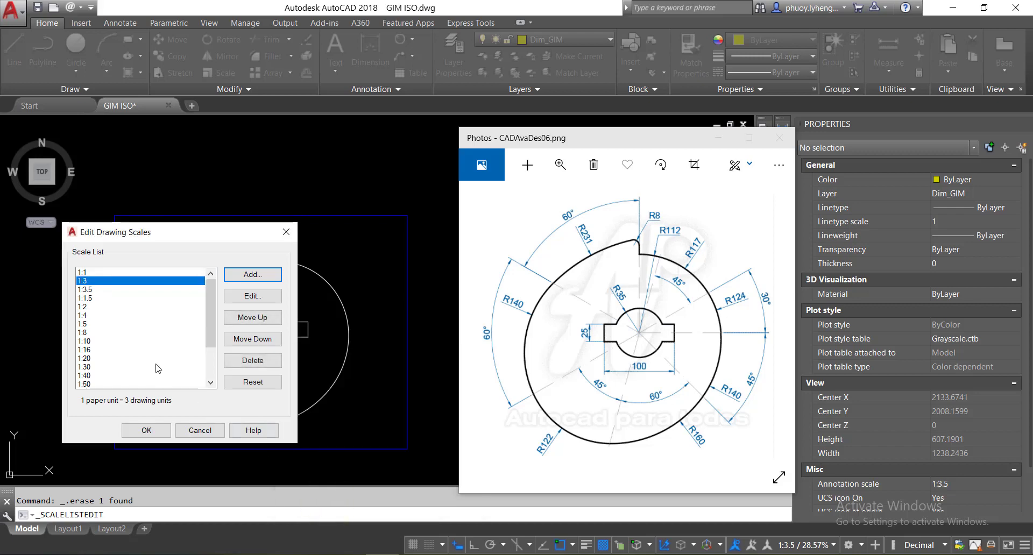
click(146, 431)
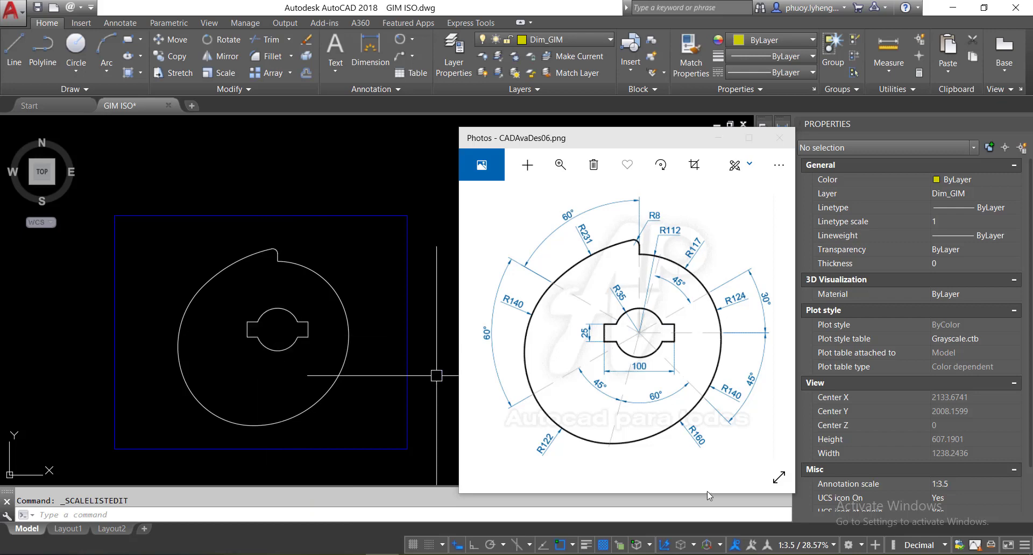
Set annotation scale to 1:3 and place an R35 radius dimension on the central circle.
click(834, 545)
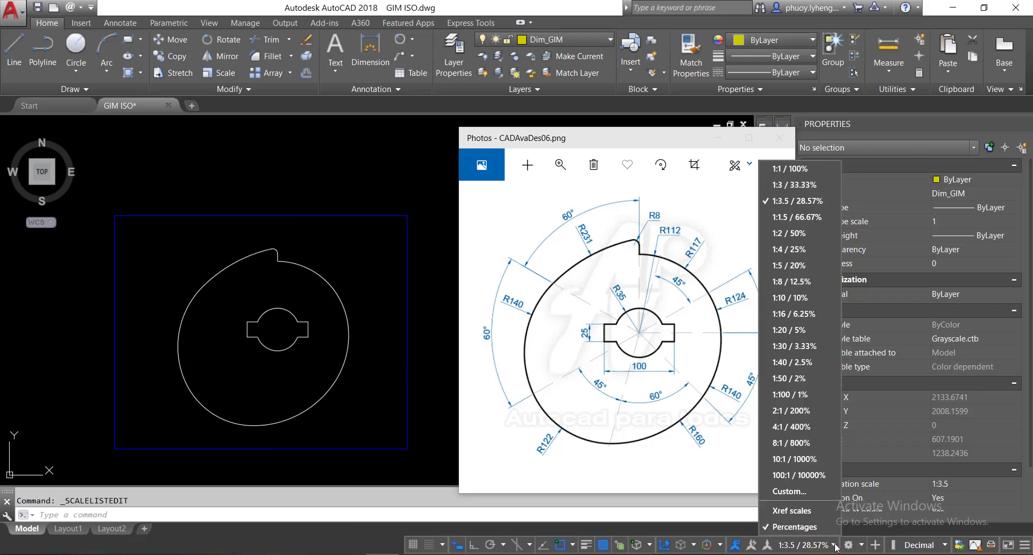
click(807, 186)
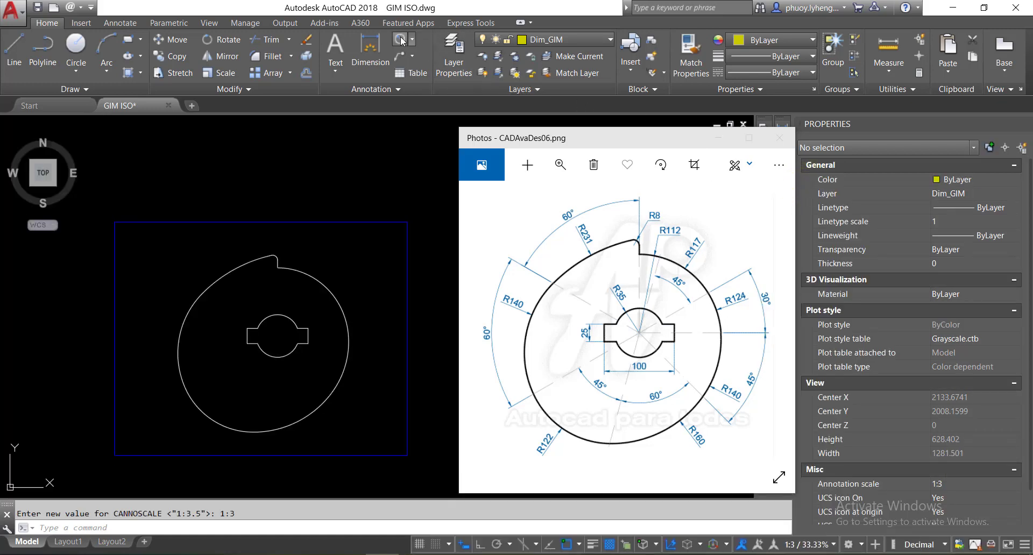
click(401, 38)
scroll(260, 314, up, 3)
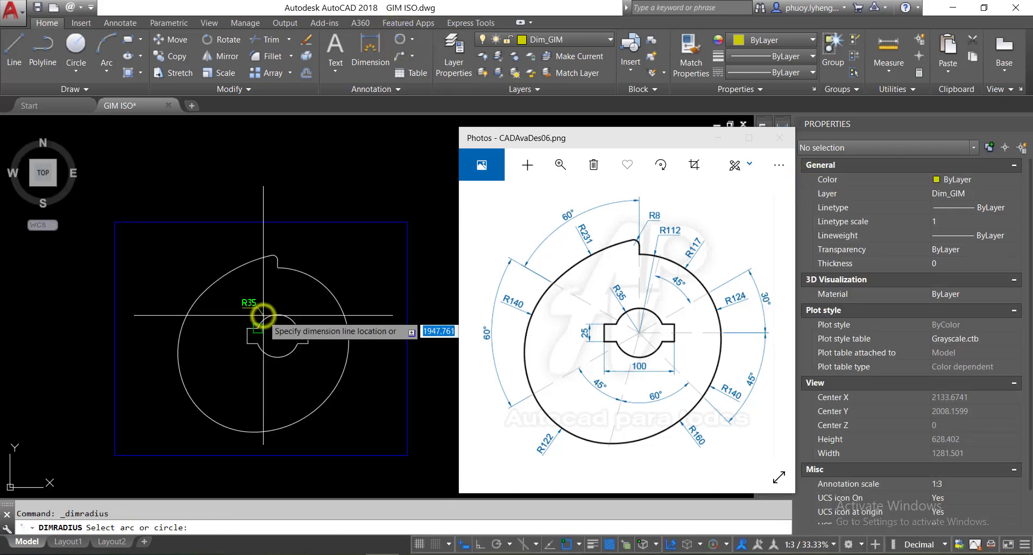
click(261, 318)
scroll(245, 323, down, 2)
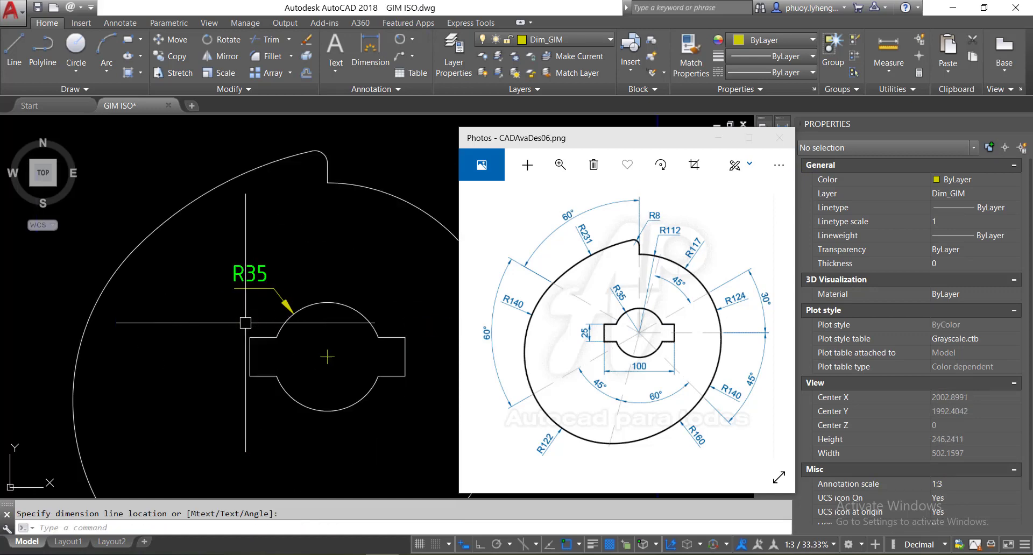
scroll(213, 312, up, 2)
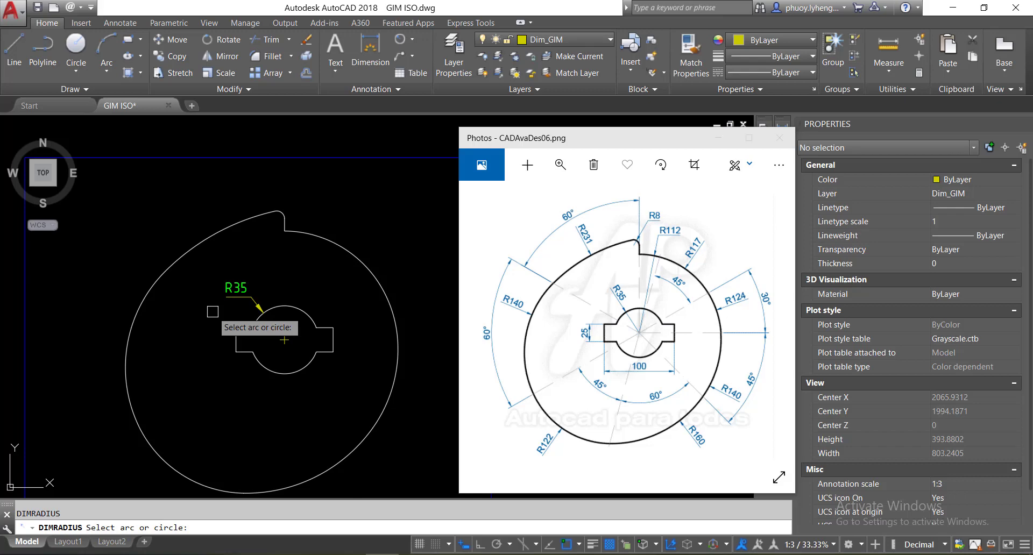
click(835, 544)
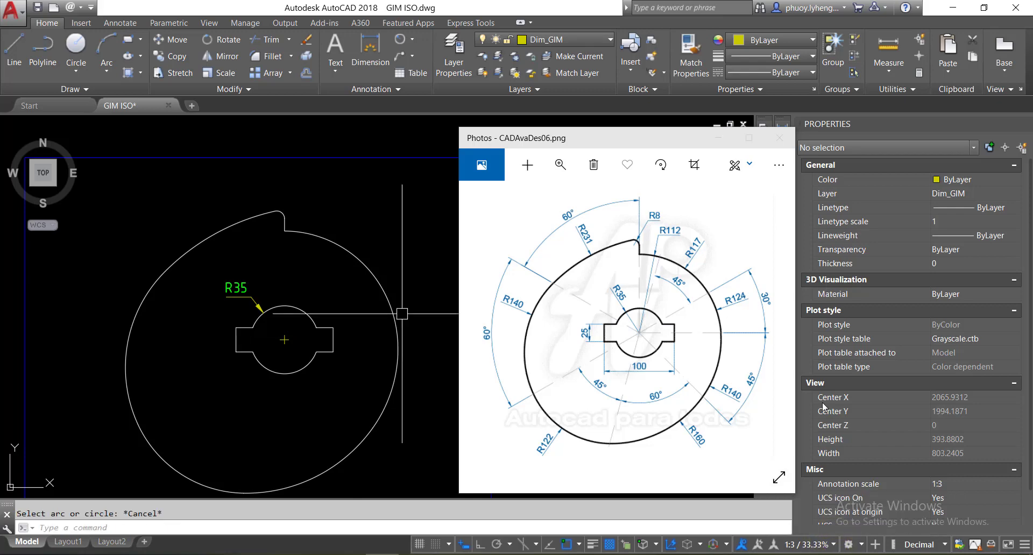
click(830, 544)
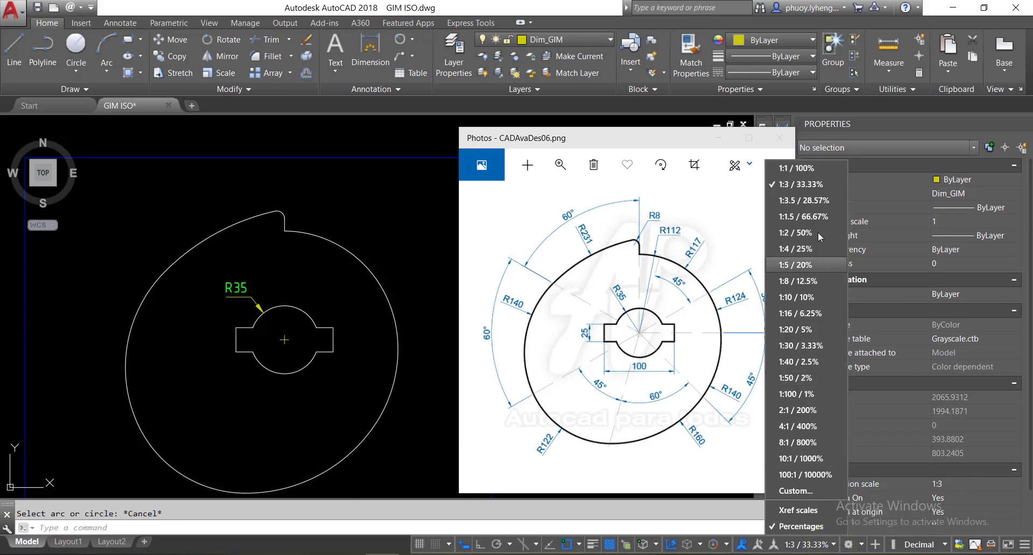
Reset annotation scale to 1:3.5 and remove the duplicate R35 radius dimension.
click(813, 200)
click(400, 39)
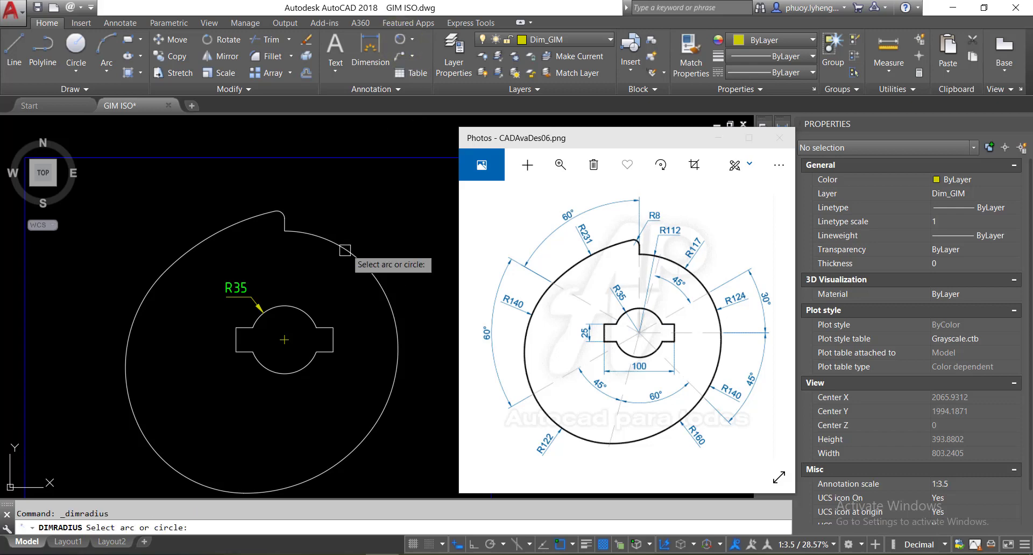
click(280, 302)
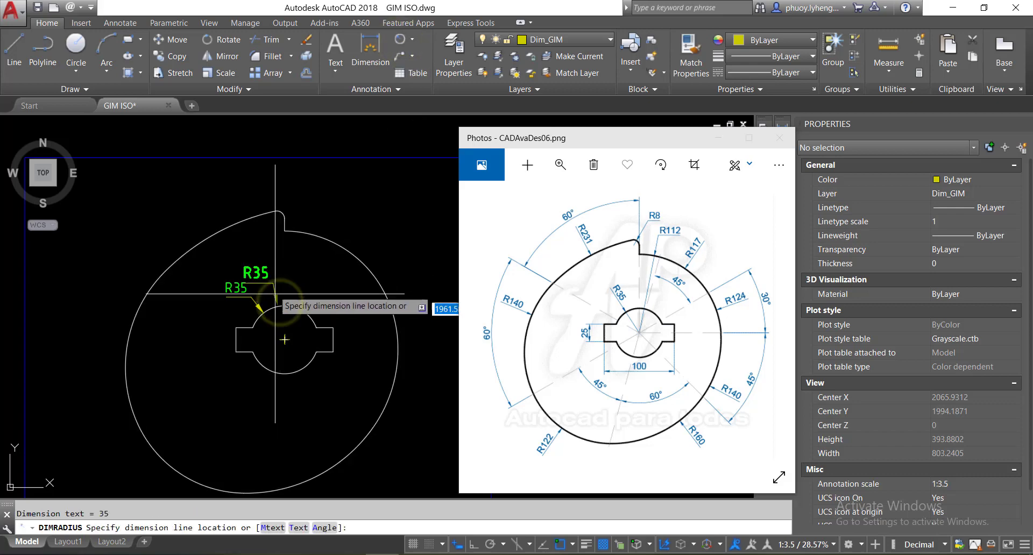
click(287, 257)
click(269, 296)
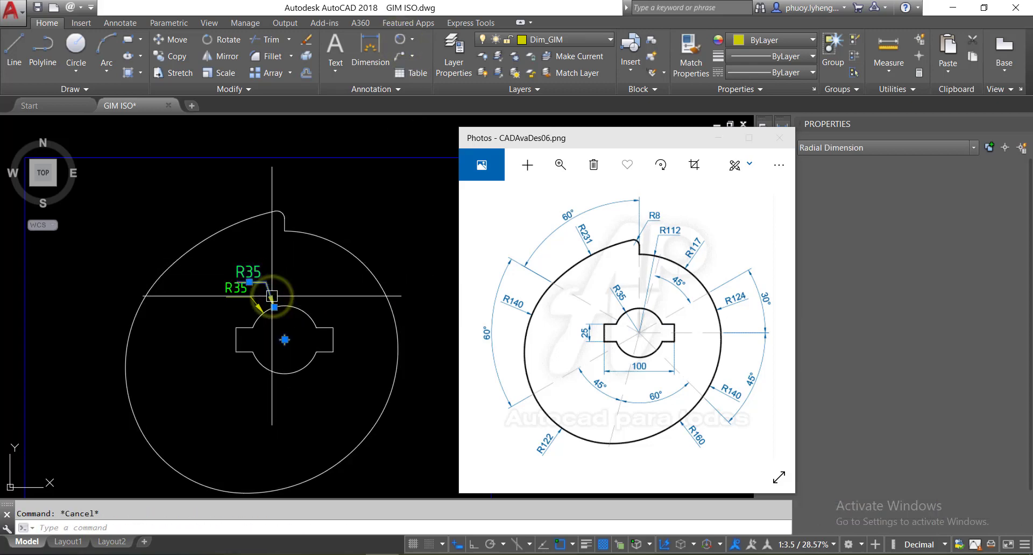
key(Delete)
Set the R35 dimension's Dim line forced property to On in Properties.
click(250, 293)
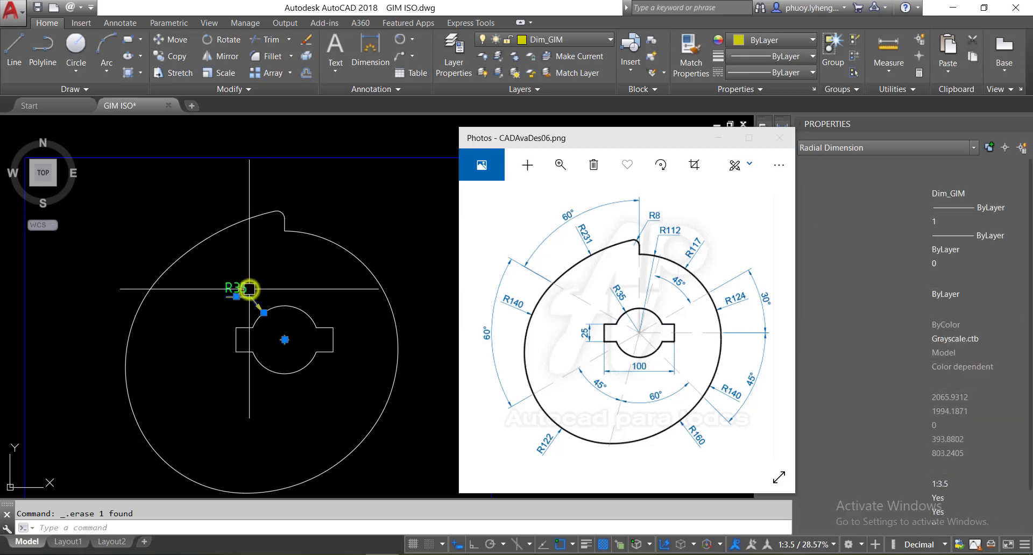
scroll(847, 400, down, 5)
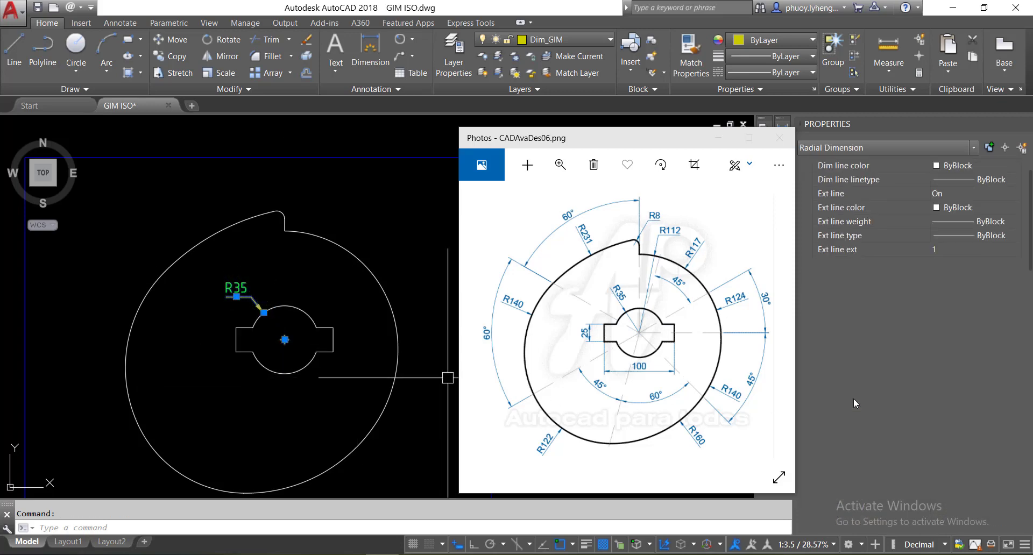
scroll(854, 398, down, 5)
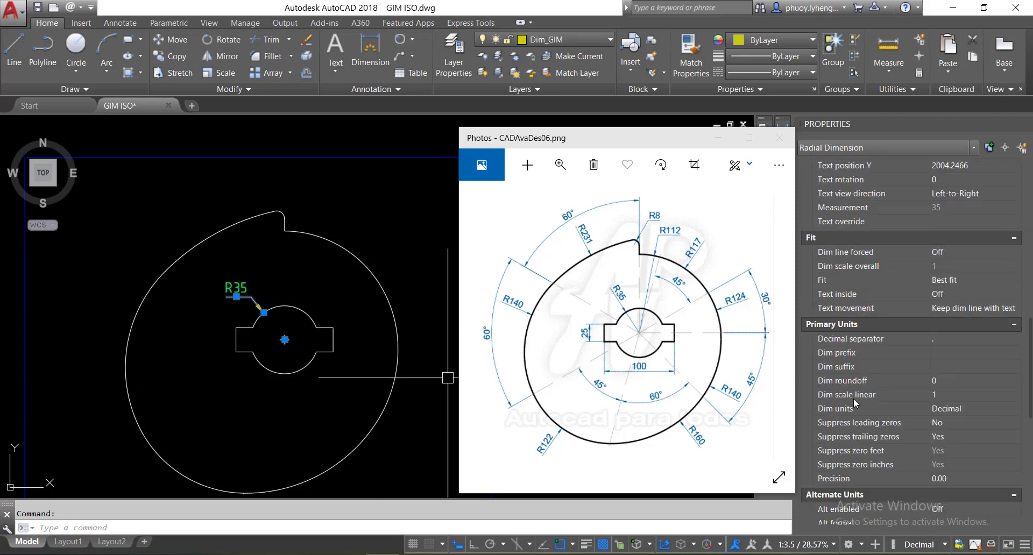
click(957, 251)
click(957, 259)
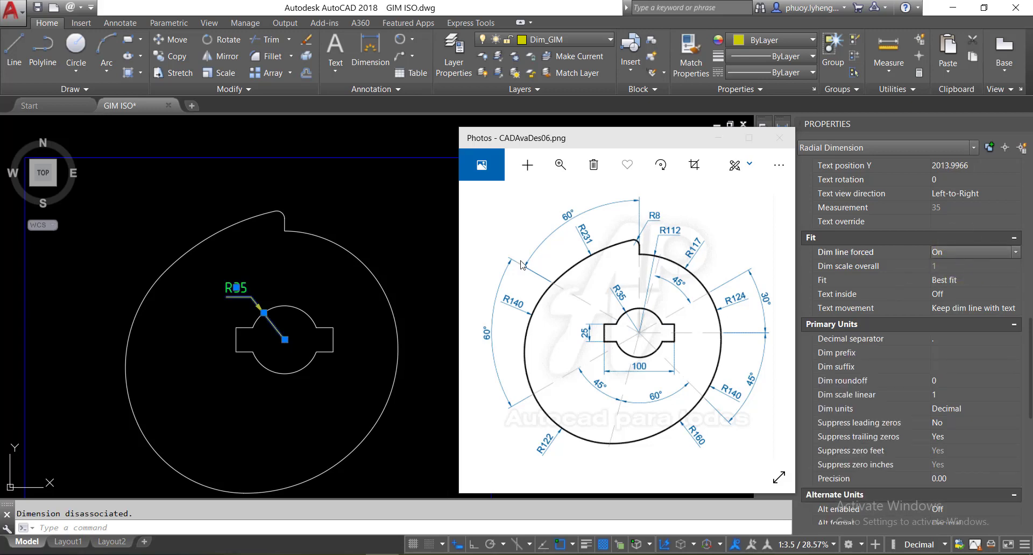
key(Escape)
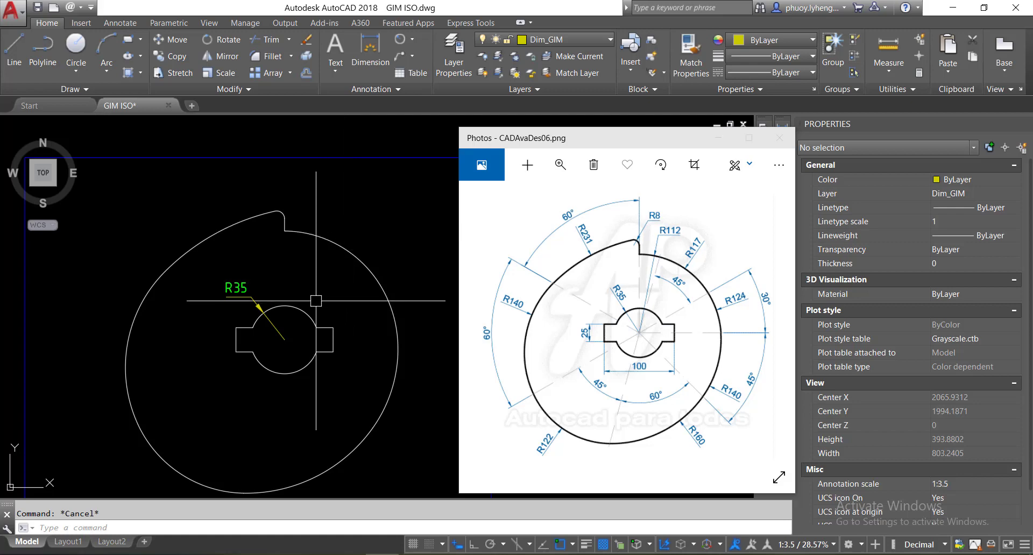
Add a vertical 25 linear dimension left of the keyway with its text centred.
click(416, 43)
click(428, 61)
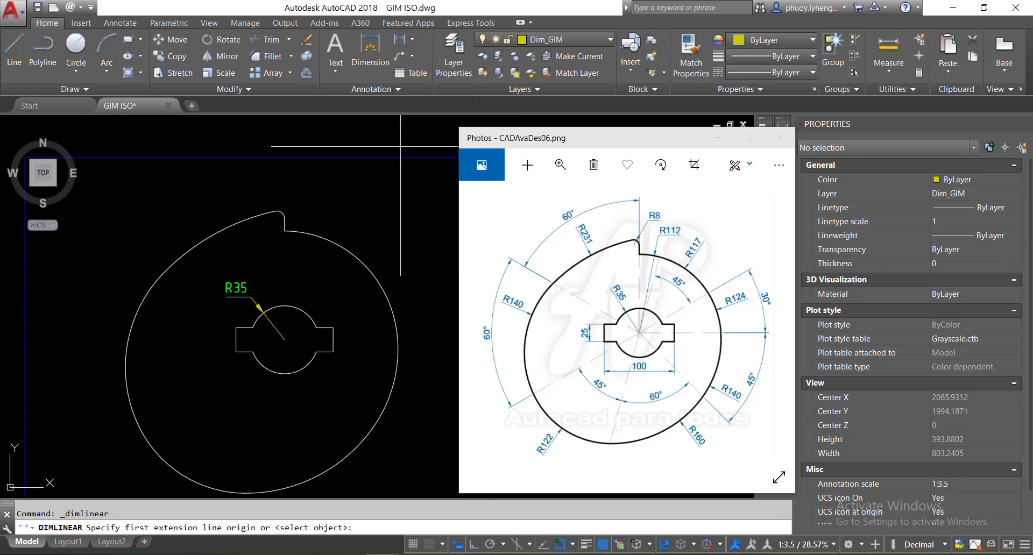
click(235, 328)
click(236, 351)
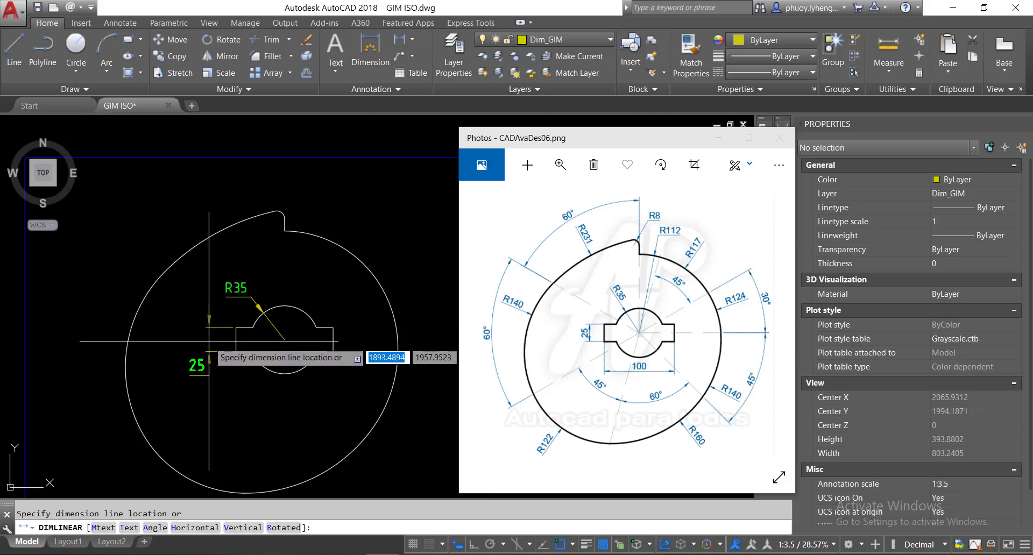
click(208, 344)
click(203, 374)
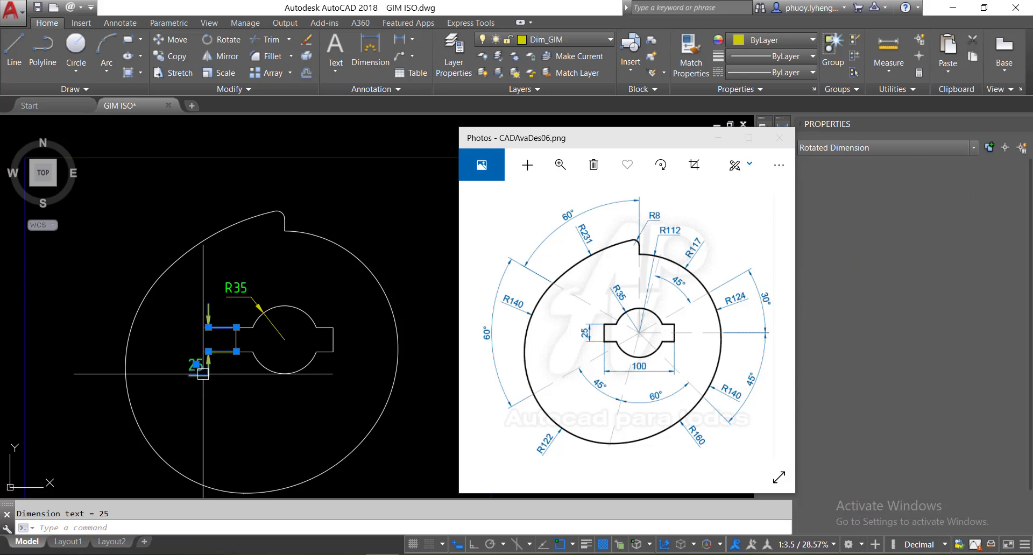
click(203, 373)
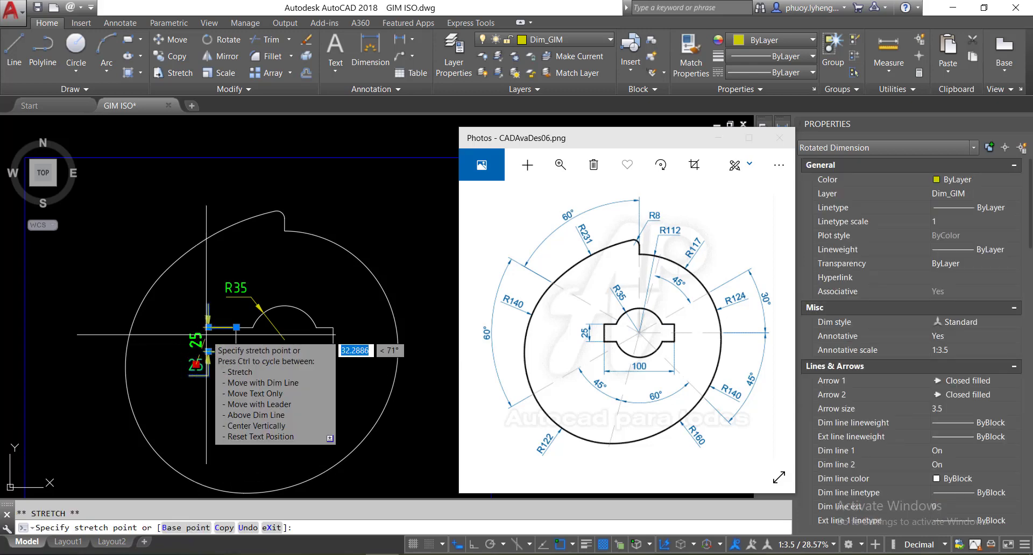
click(206, 334)
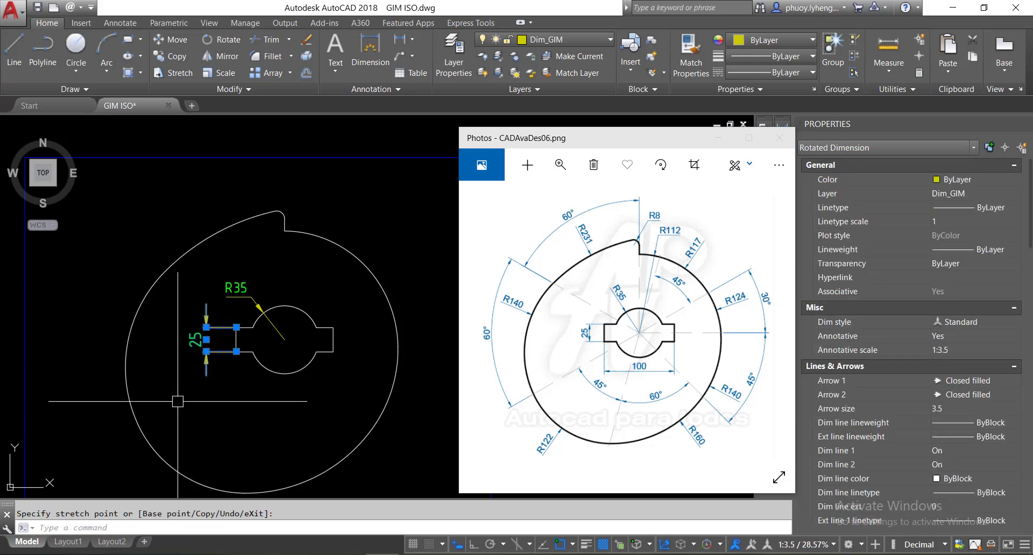
key(Escape)
key(Escape)
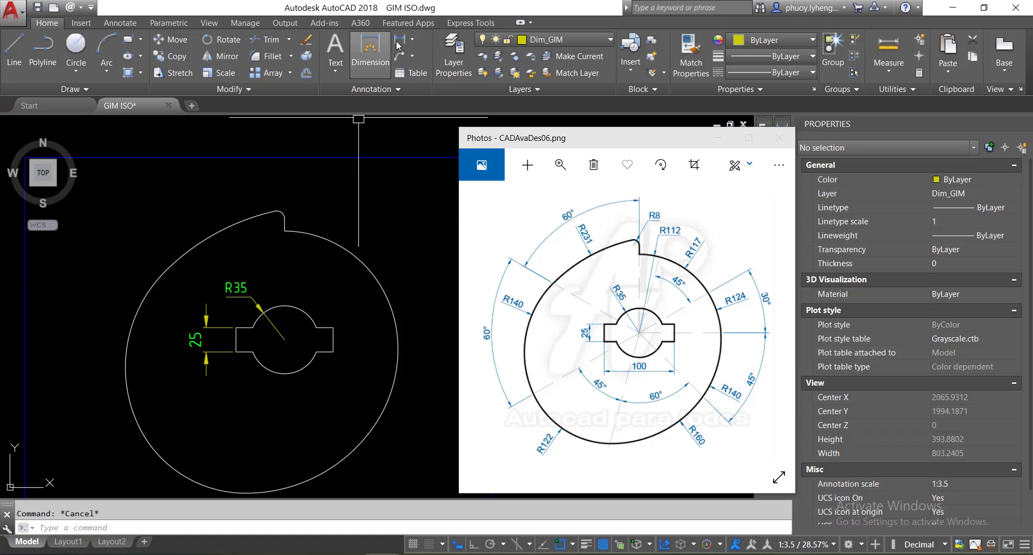
Add a horizontal 100 linear dimension below the keyway's length.
click(370, 48)
click(235, 352)
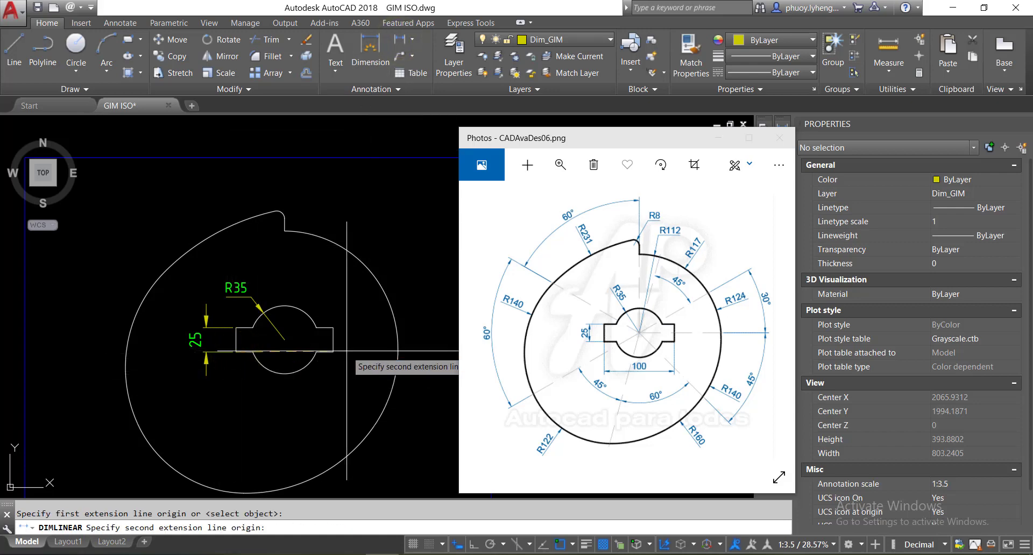
click(334, 353)
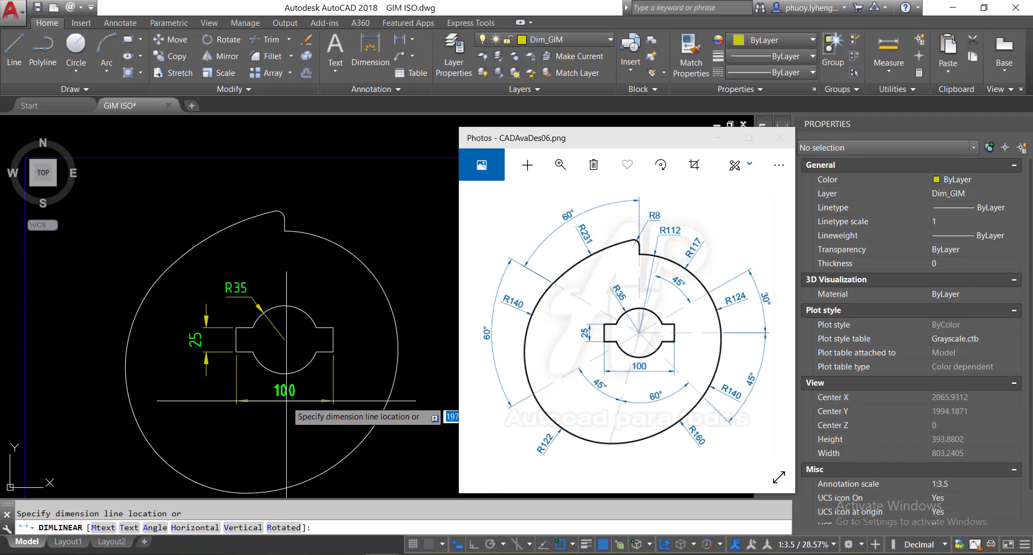
click(286, 401)
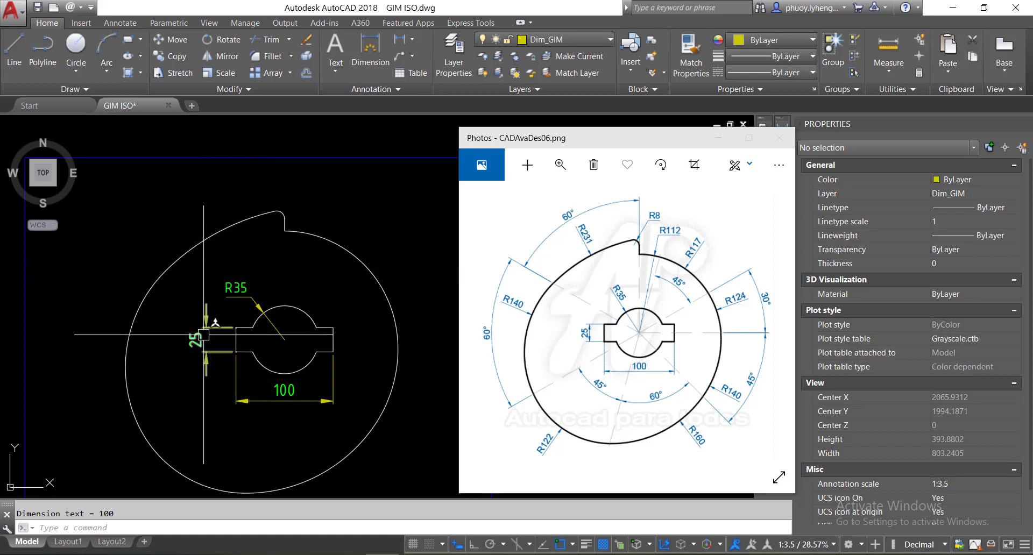
scroll(233, 354, up, 2)
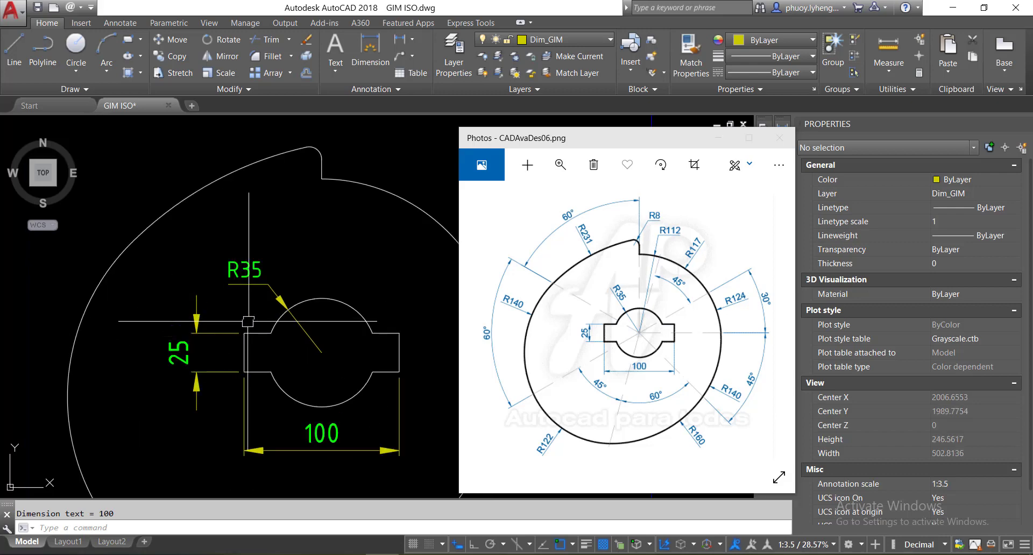
Measure distances from points along the keyway's upper edge with DIST.
scroll(233, 331, up, 4)
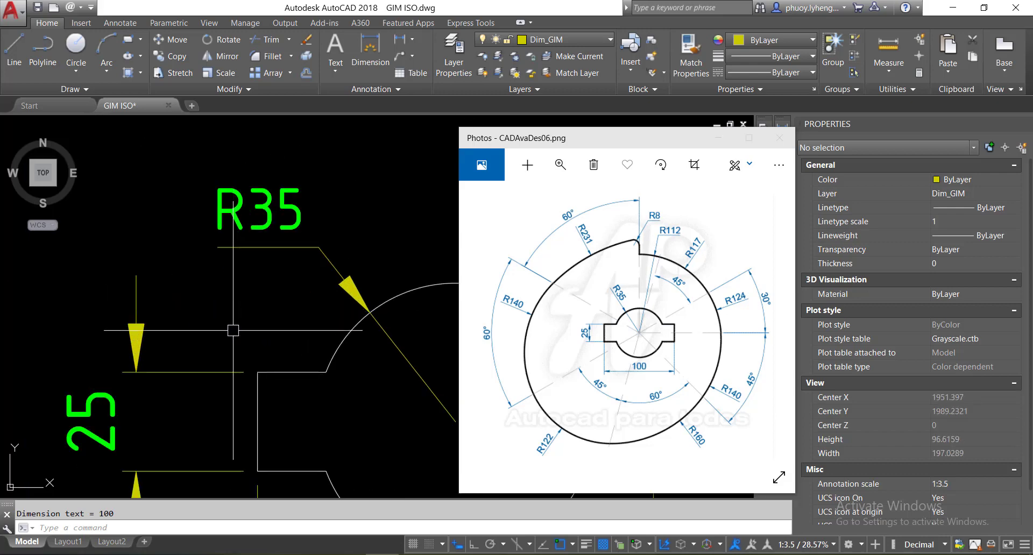
text(di)
key(Return)
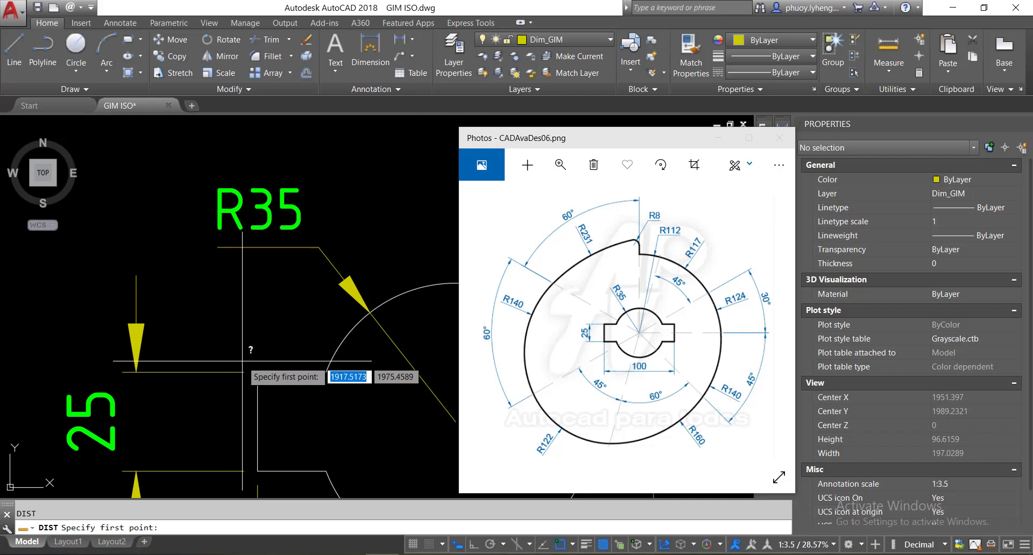
click(242, 359)
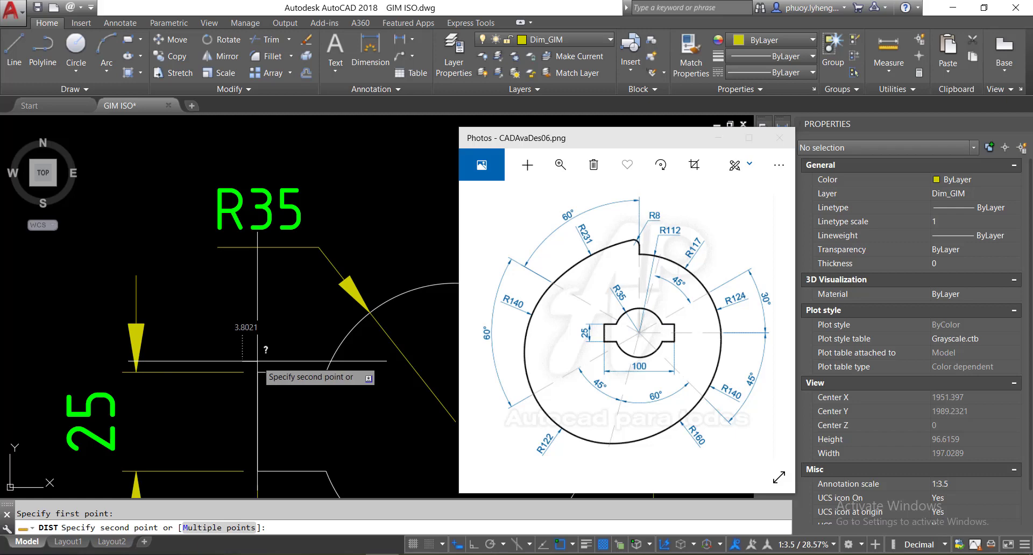
key(Escape)
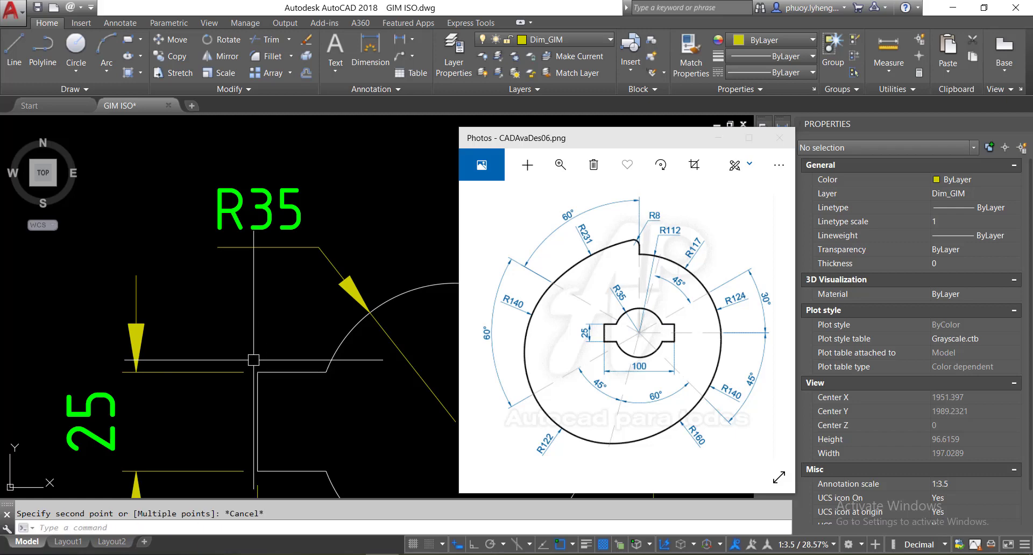
key(Return)
click(258, 373)
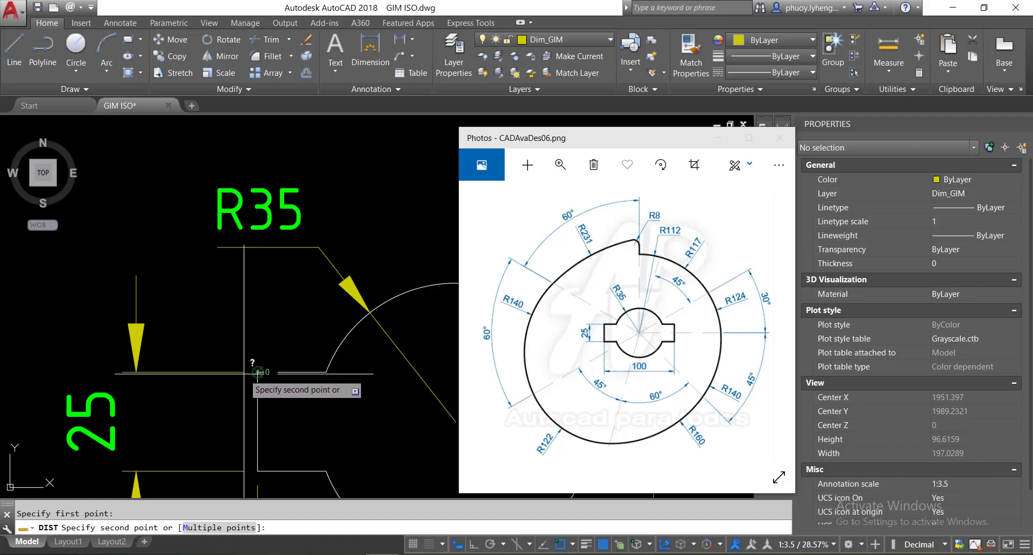
key(Escape)
key(Return)
click(245, 352)
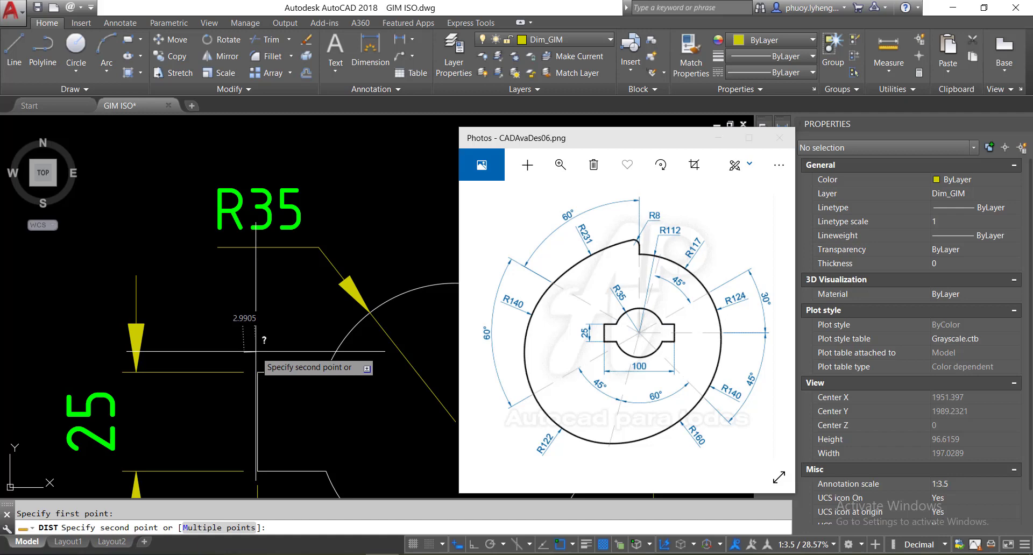
key(Escape)
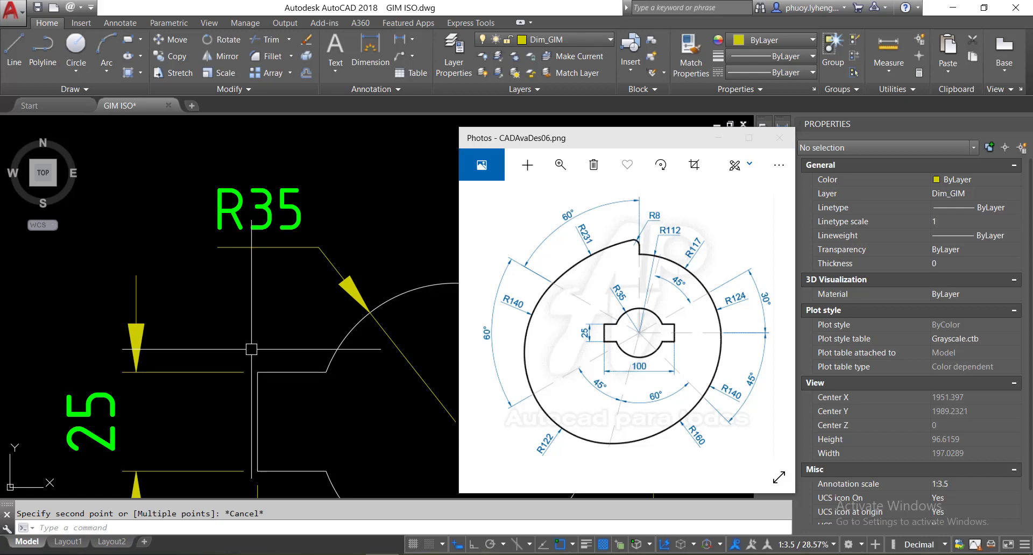
Zoom out and pan to show the whole dimensioned cam plate.
scroll(236, 400, down, 1)
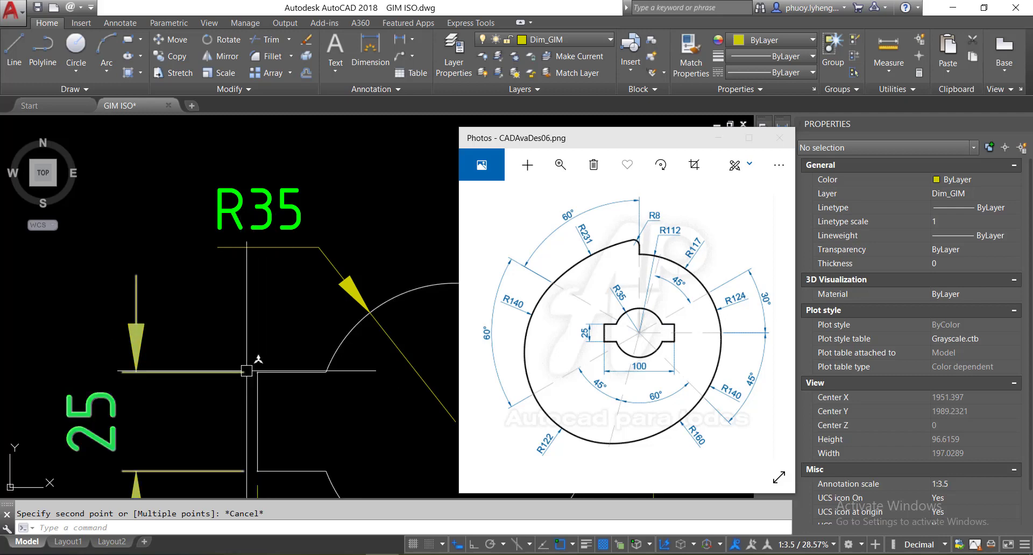
scroll(235, 399, down, 3)
middle_drag(216, 332, 210, 299)
scroll(210, 313, down, 1)
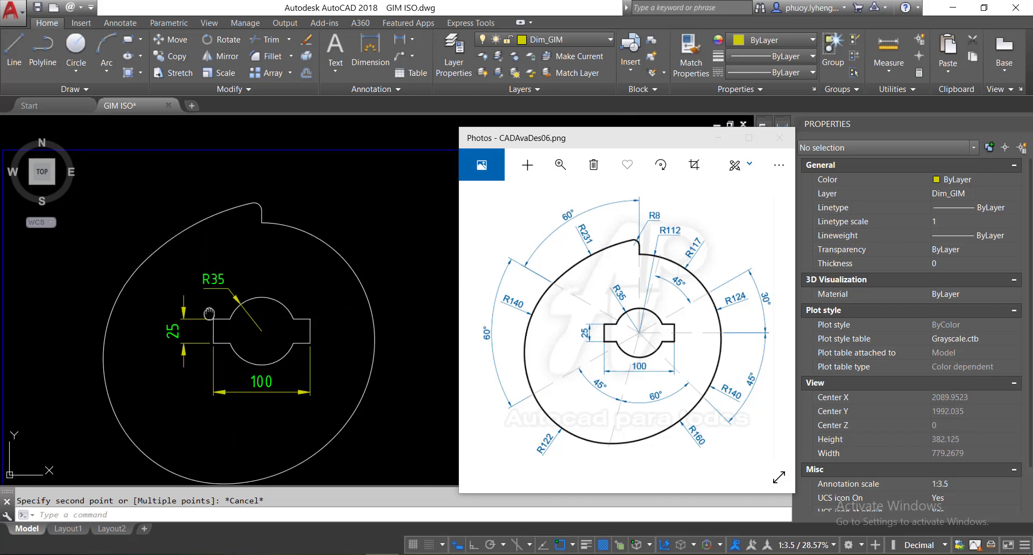
Draw horizontal and vertical rays from the keyway centre.
scroll(209, 312, down, 1)
text(ra)
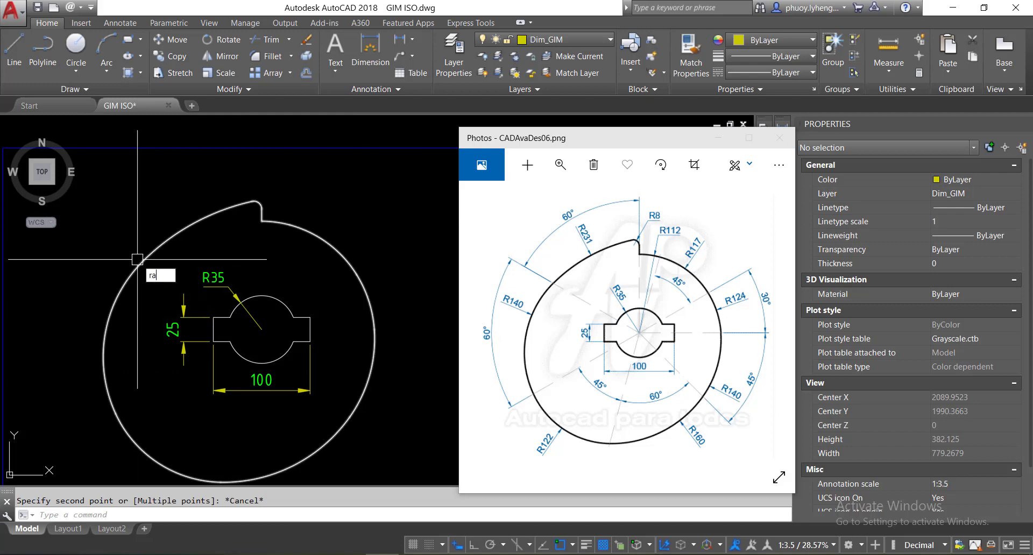
key(Return)
click(261, 329)
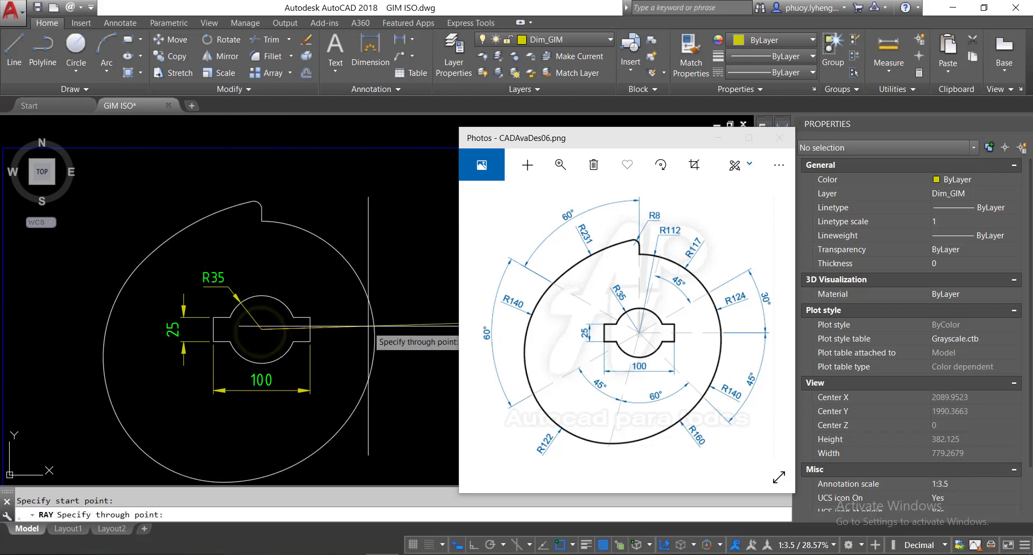
click(312, 334)
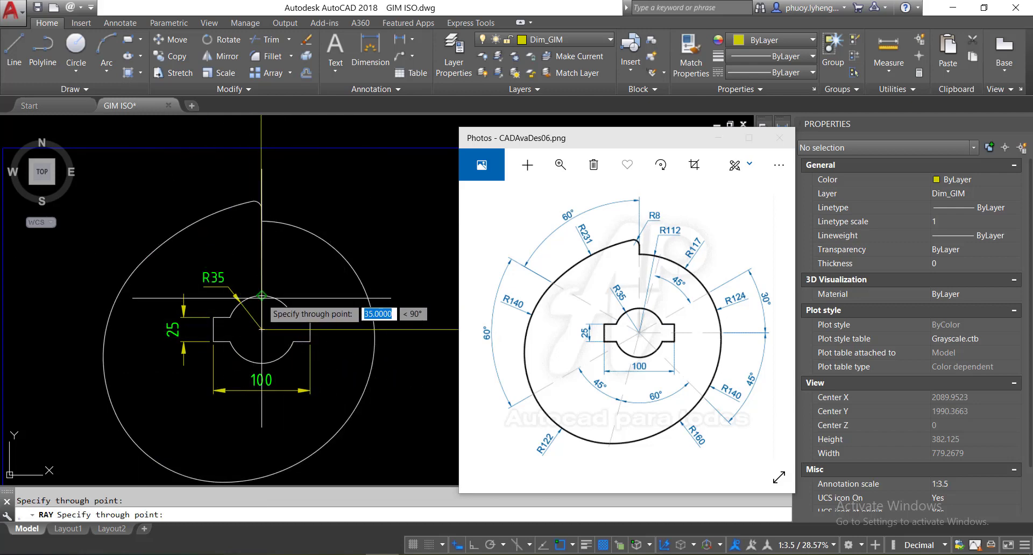
click(262, 299)
key(Return)
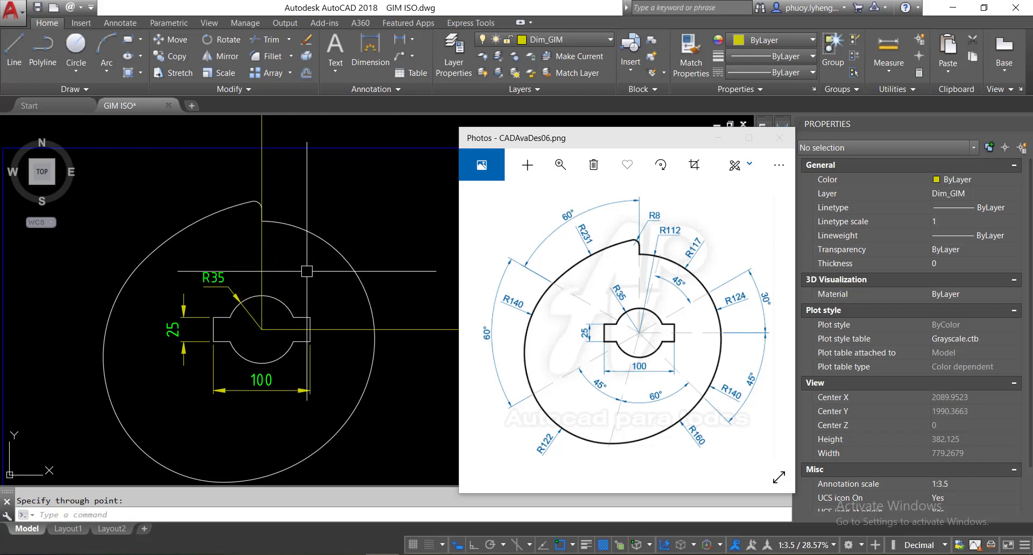
text(ro)
Rotate a copy of the horizontal ray 30° about the shaft centre.
key(Return)
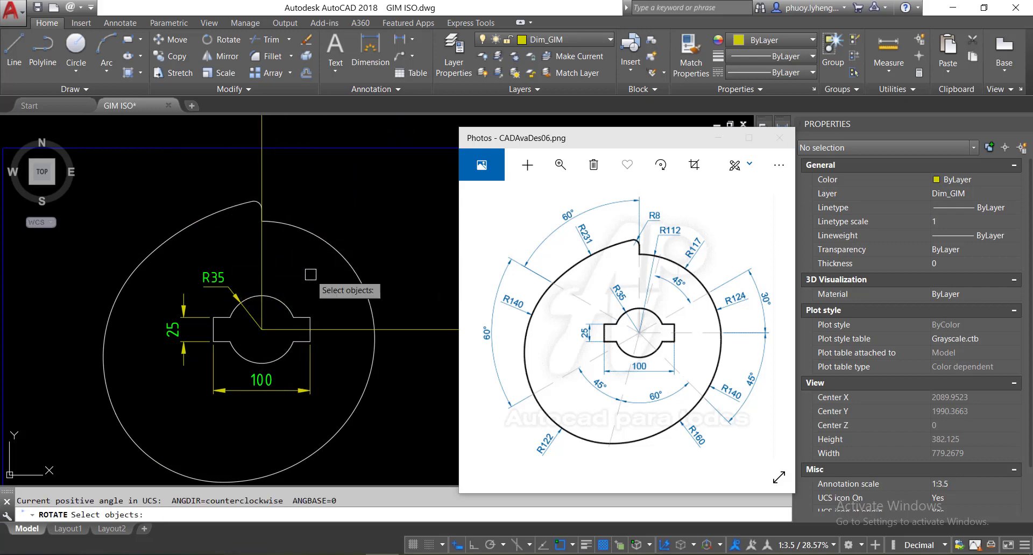
click(329, 329)
right_click(334, 299)
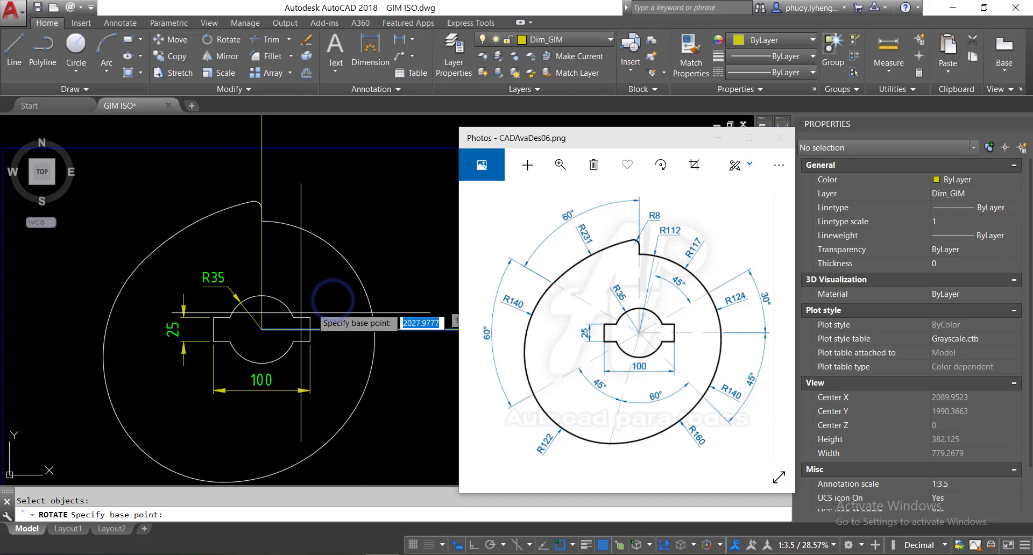
click(261, 330)
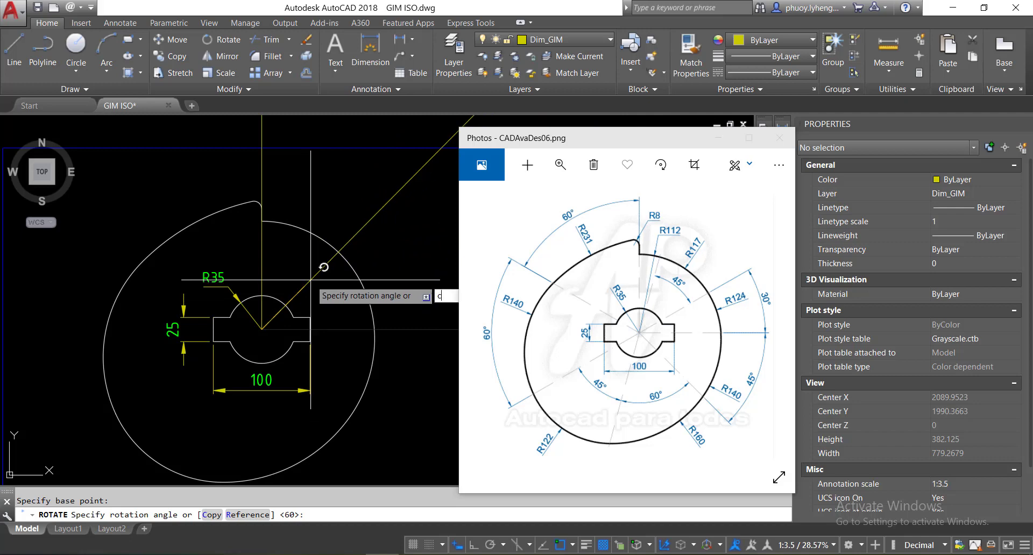
text(c)
key(Return)
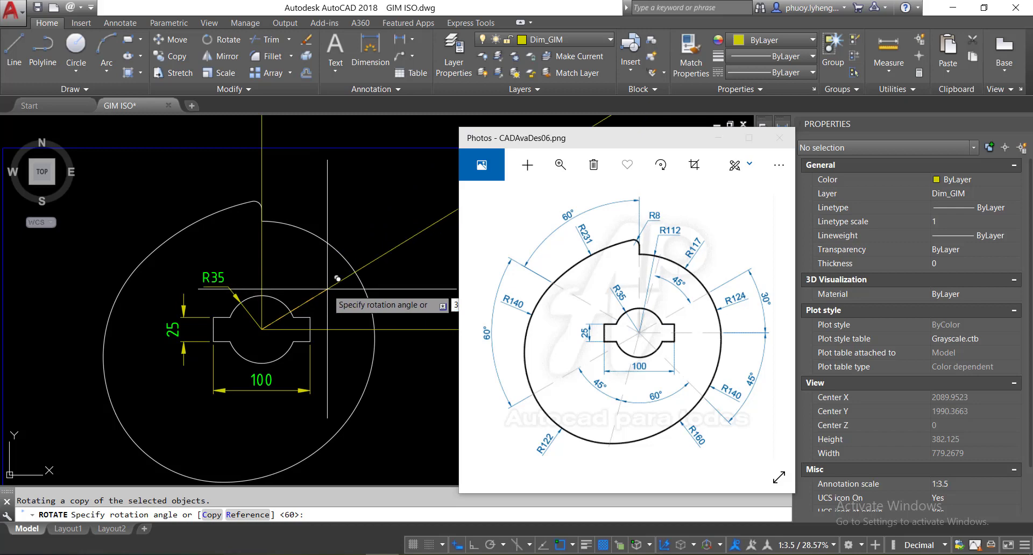
text(0)
key(Return)
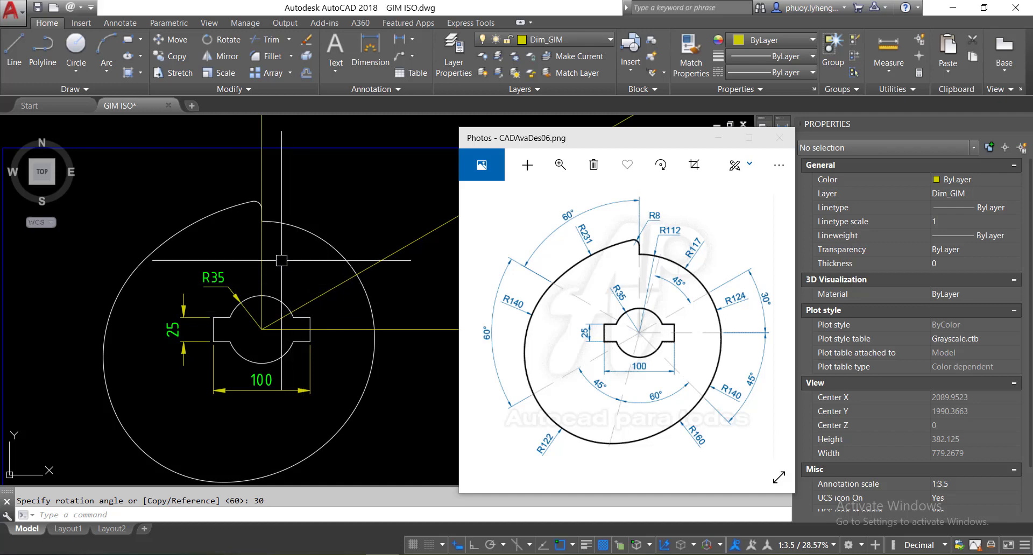
text(RO)
Rotate a copy of the 30° ray by 45° to make a 75° ray.
key(Return)
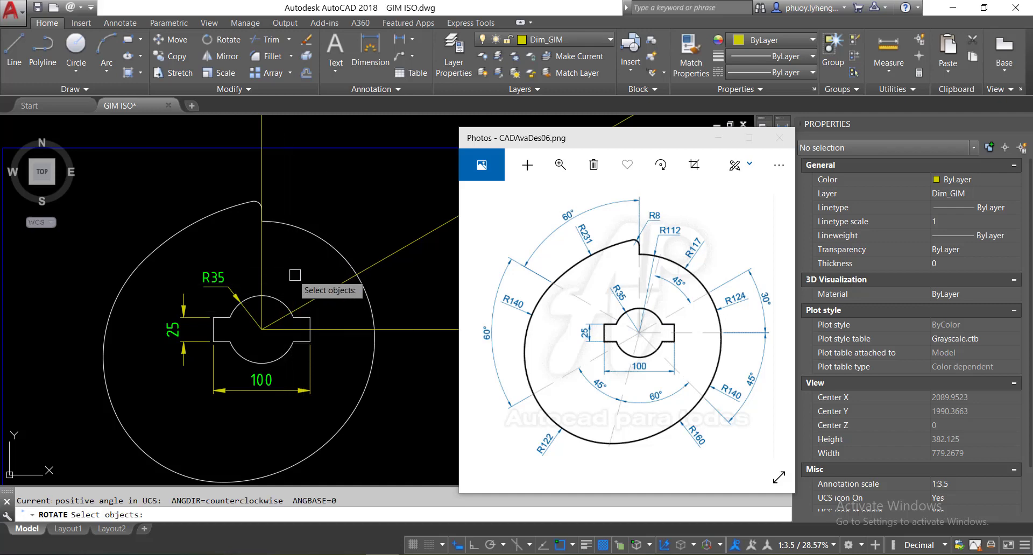
click(317, 297)
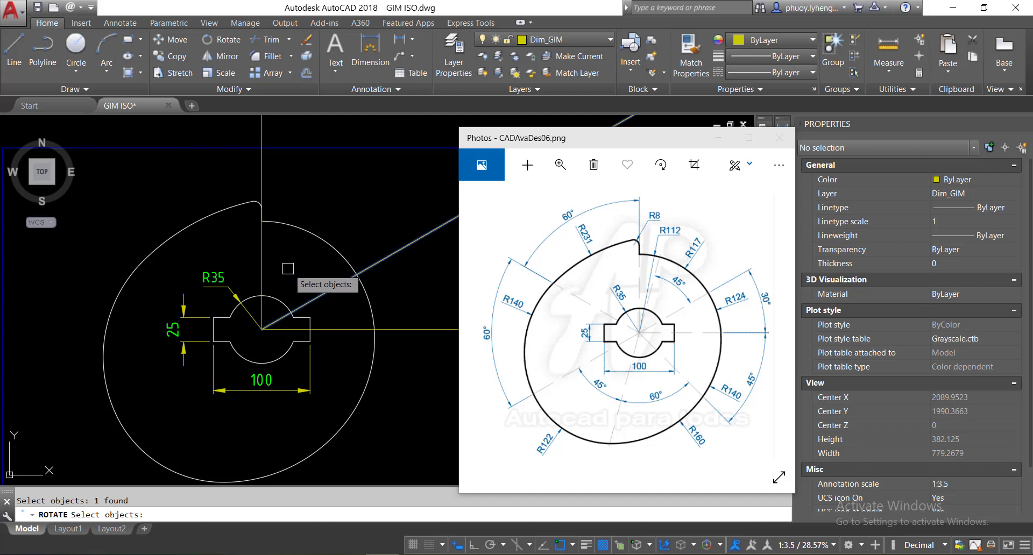
key(Return)
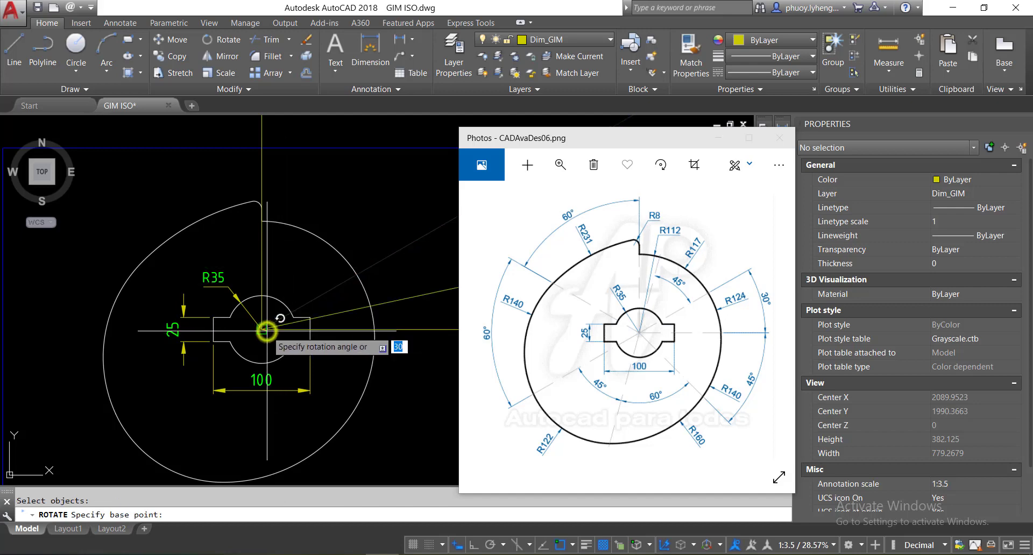
click(262, 330)
text(c)
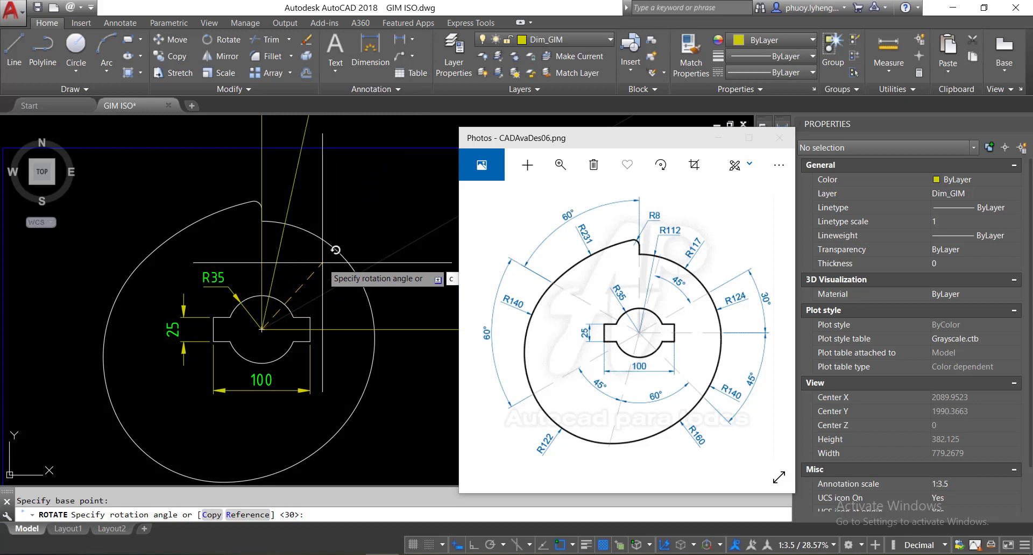
key(Return)
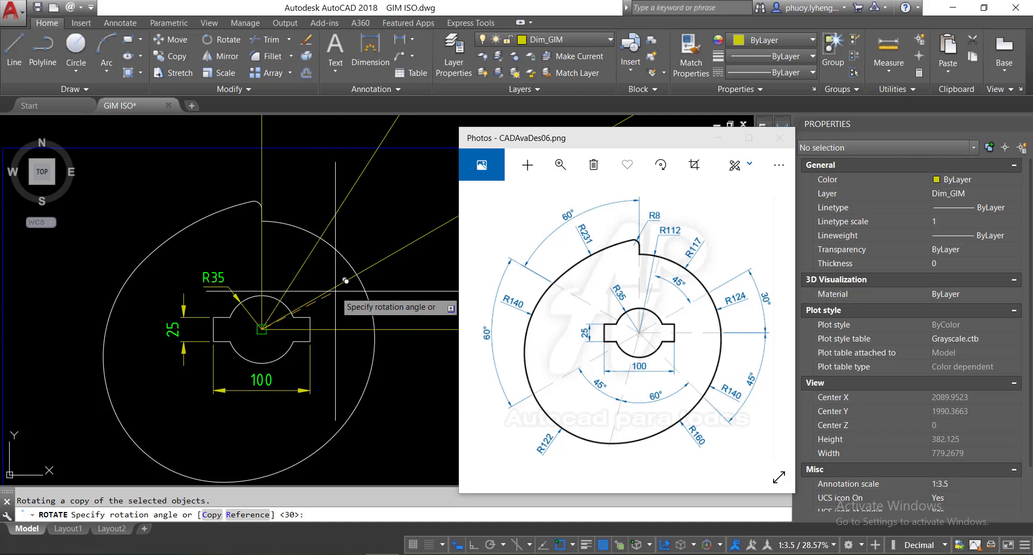
text(45)
key(Return)
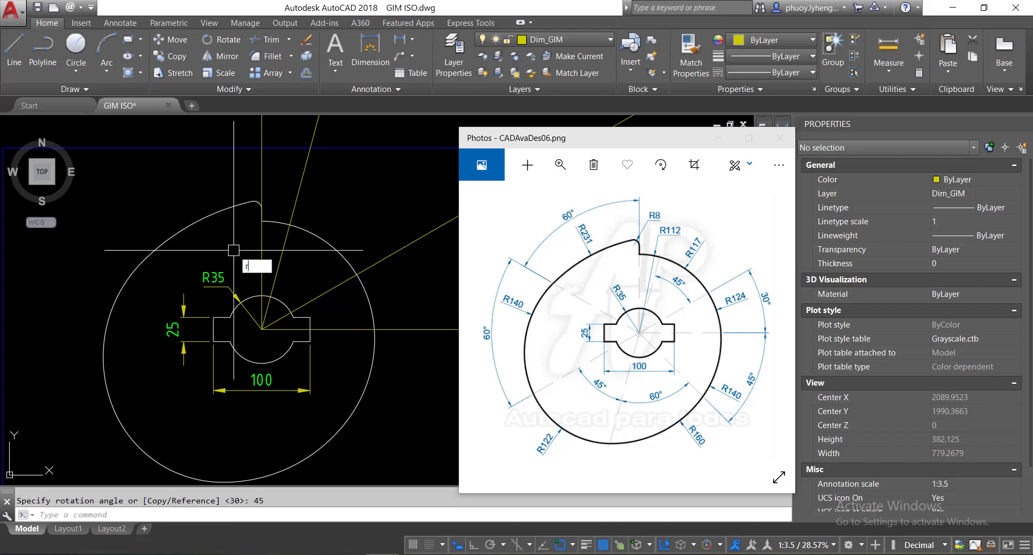
Rotate a copy of the vertical ray by 60° to make a 150° ray.
text(o)
key(Return)
click(261, 178)
key(Return)
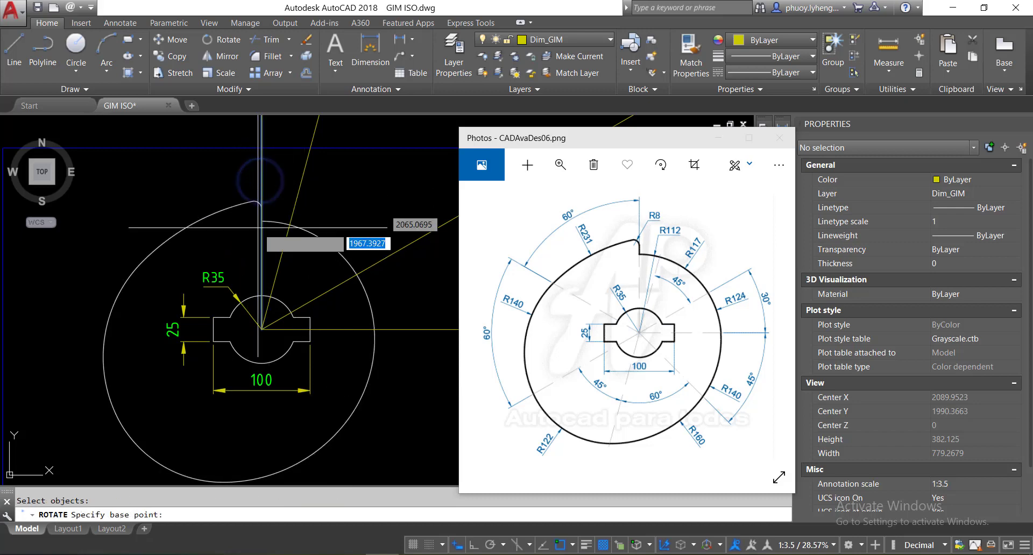
click(261, 330)
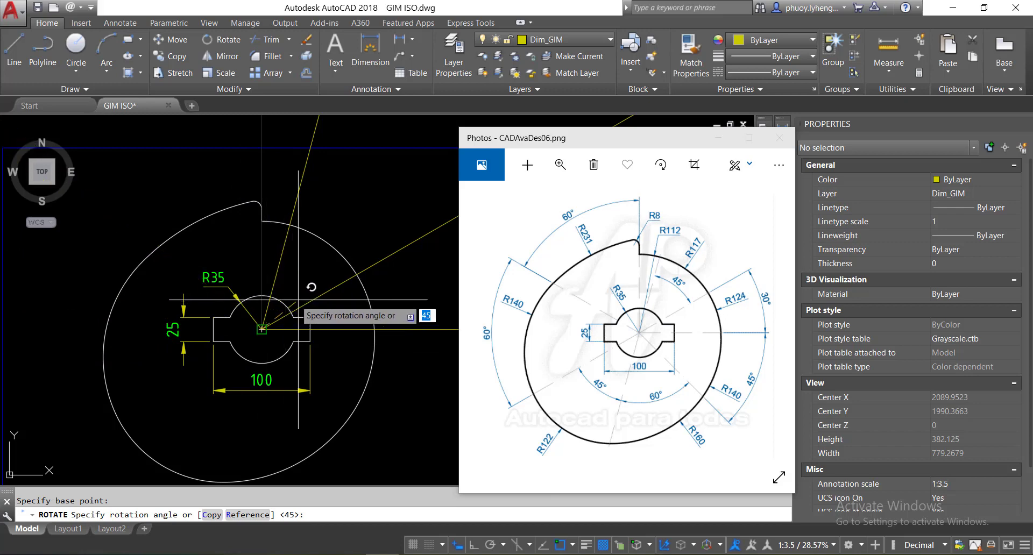
text(c)
key(Return)
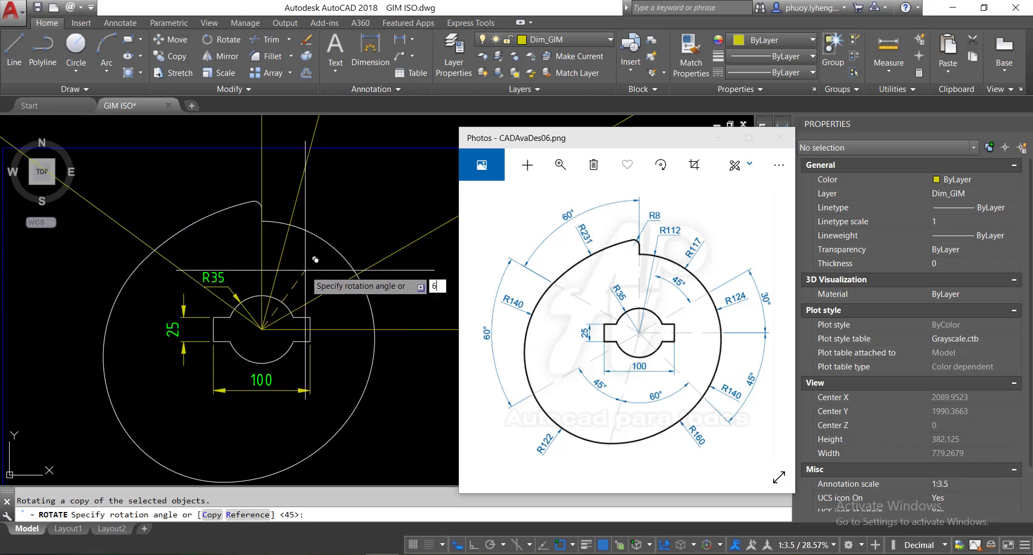
text(0)
key(Return)
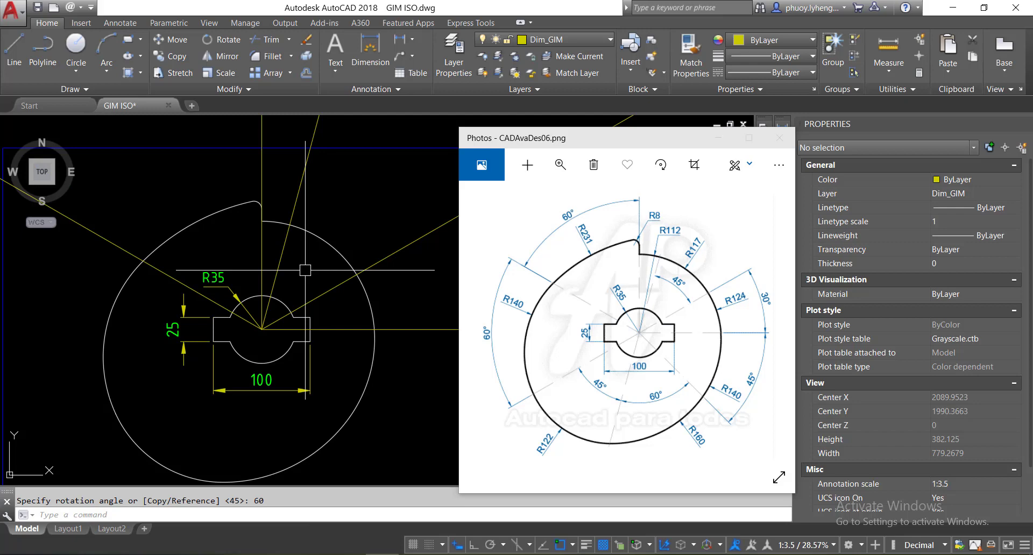
right_click(211, 241)
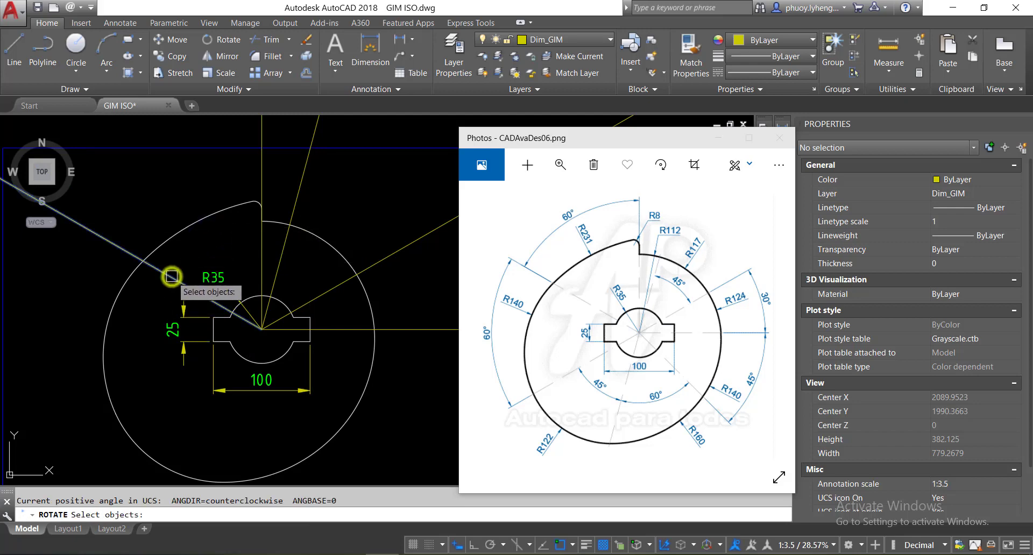
Rotate a copy of the upper-left diagonal ray 60° about the shaft centre.
click(218, 303)
key(Return)
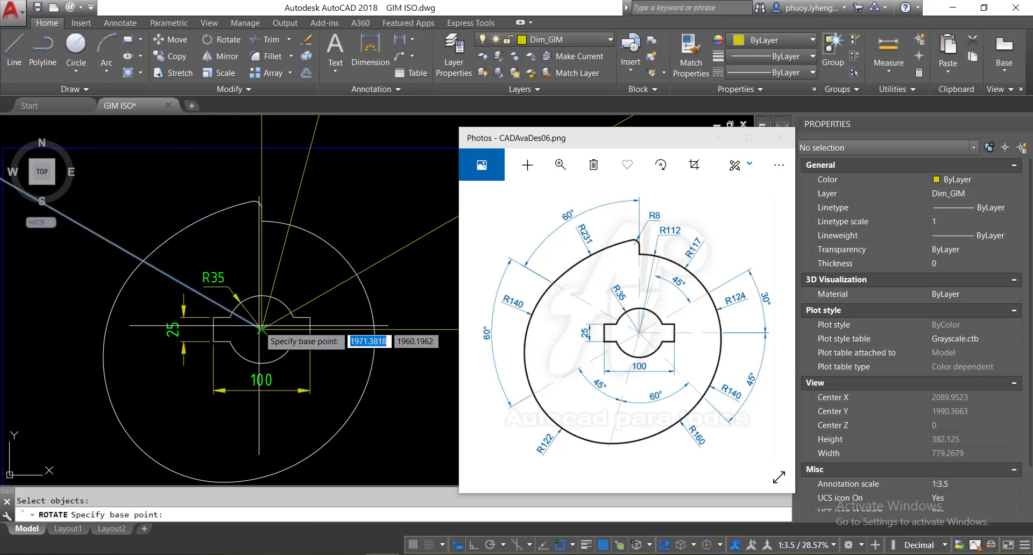
click(261, 327)
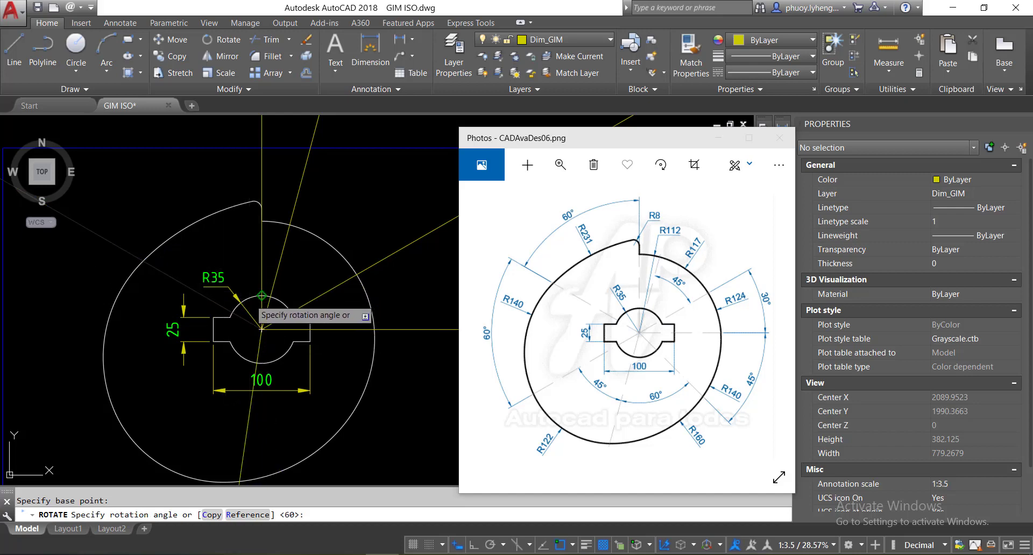
text(c)
key(Return)
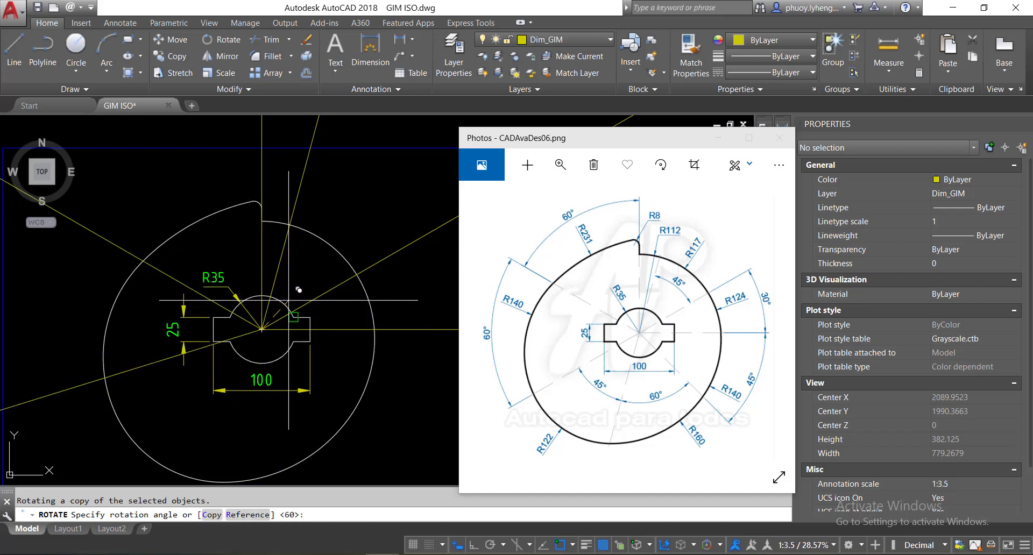
key(Return)
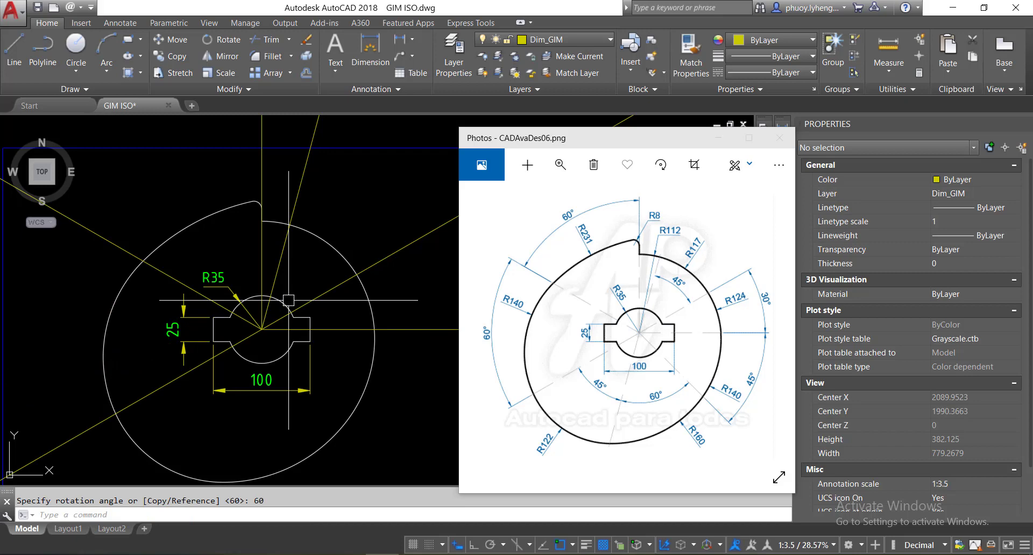
Rotate a copy of the lower-left diagonal line 45° about the cam centre.
key(Return)
click(168, 382)
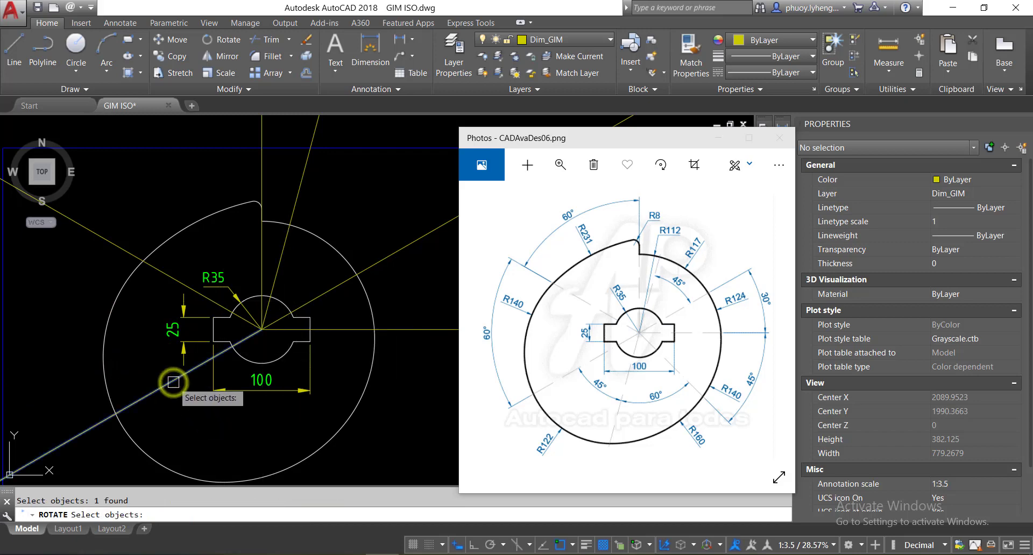
key(Return)
click(266, 333)
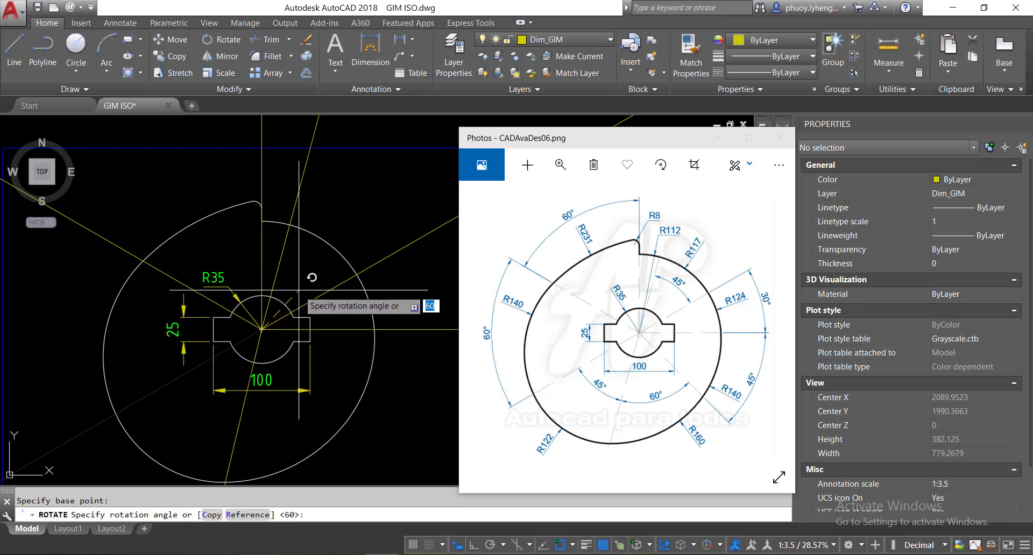
text(c)
key(Return)
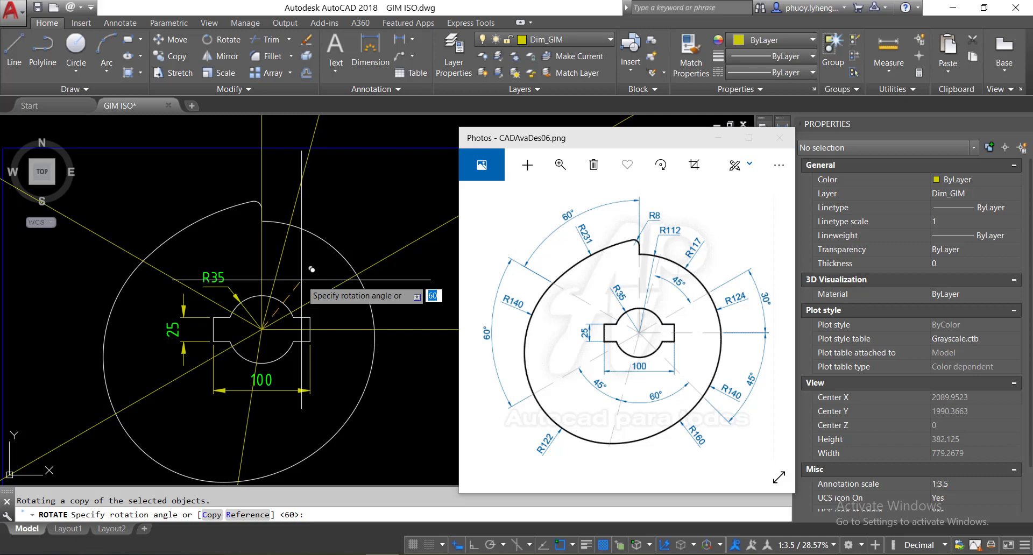
key(Return)
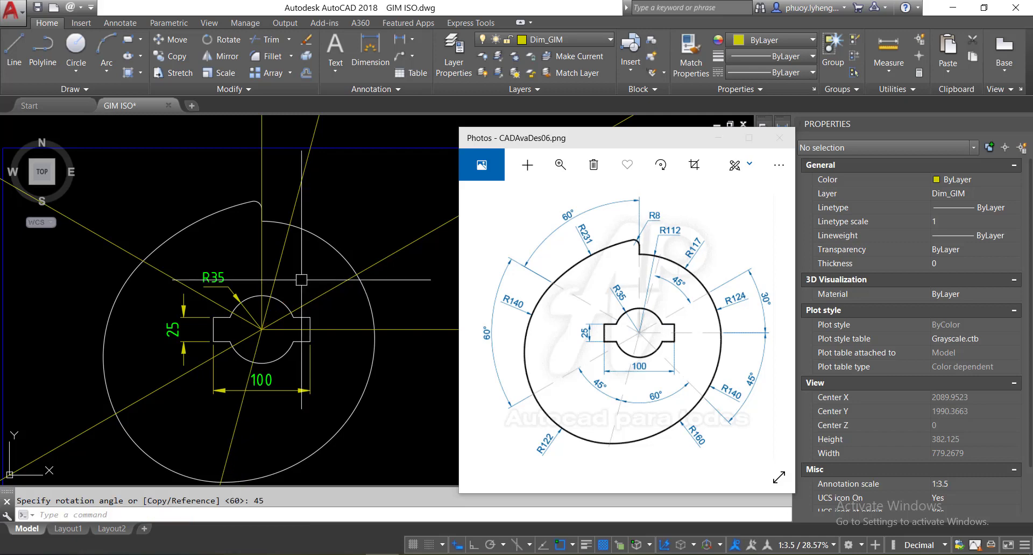
Rotate a copy of the slanted line below the keyway 60° about the cam centre.
key(Return)
click(233, 427)
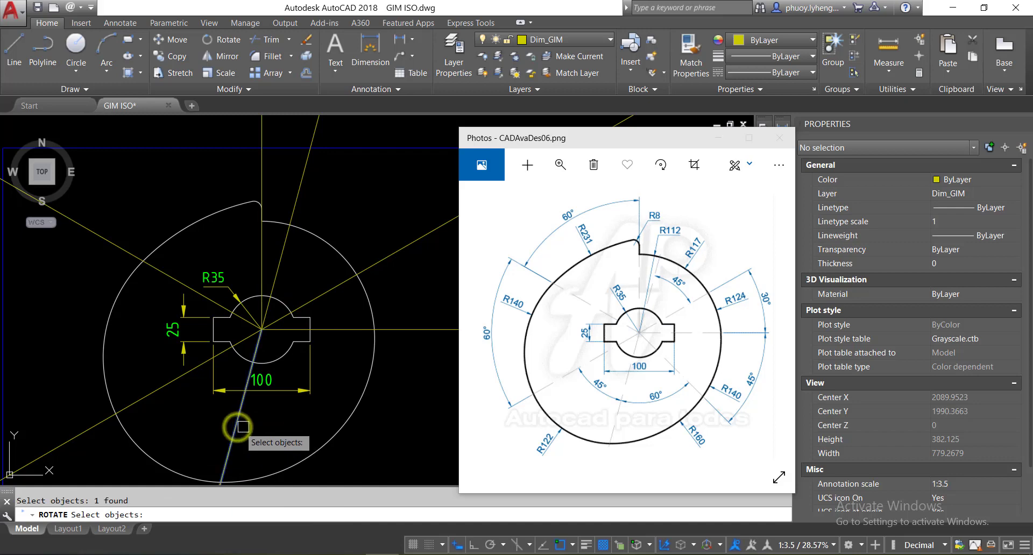
key(Return)
click(261, 328)
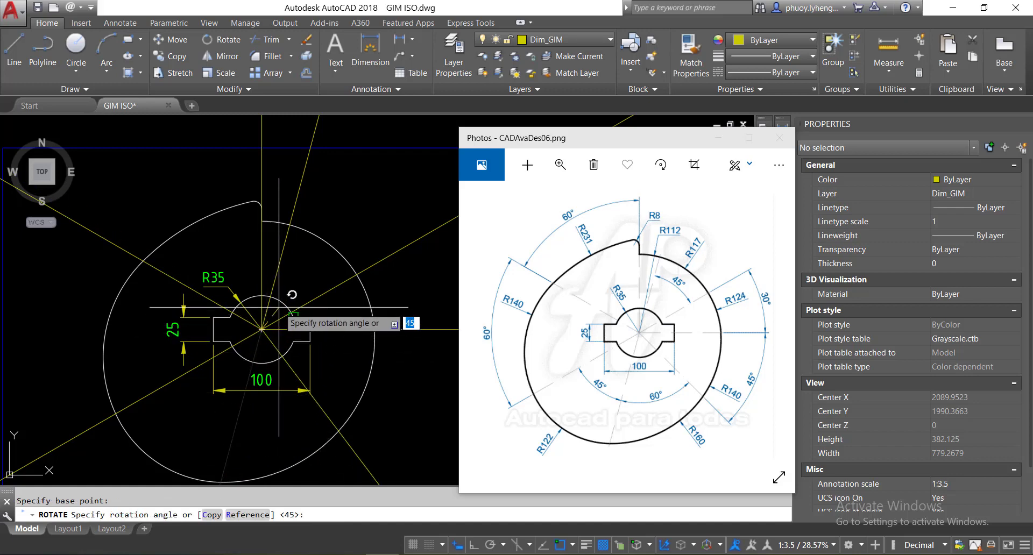
text(c)
key(Return)
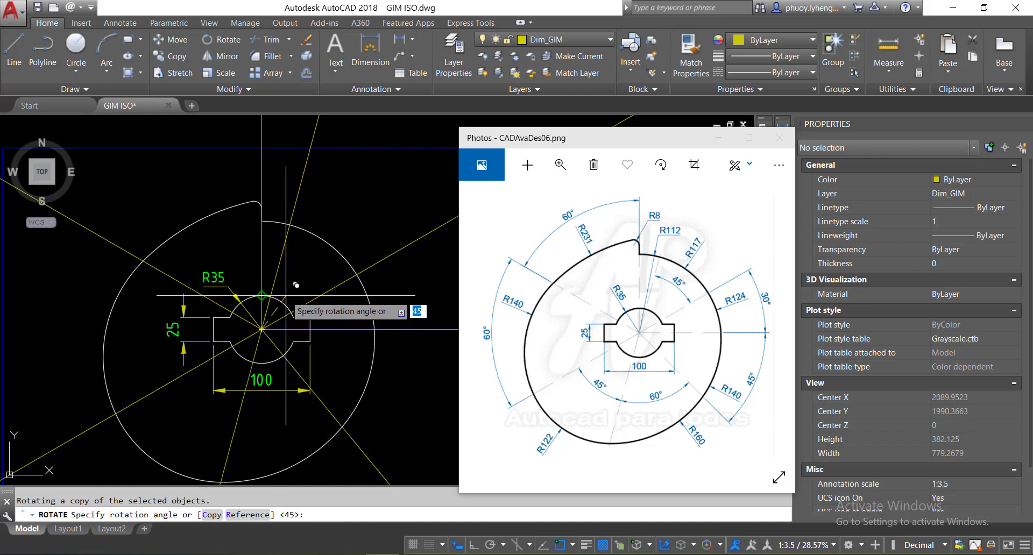
key(Return)
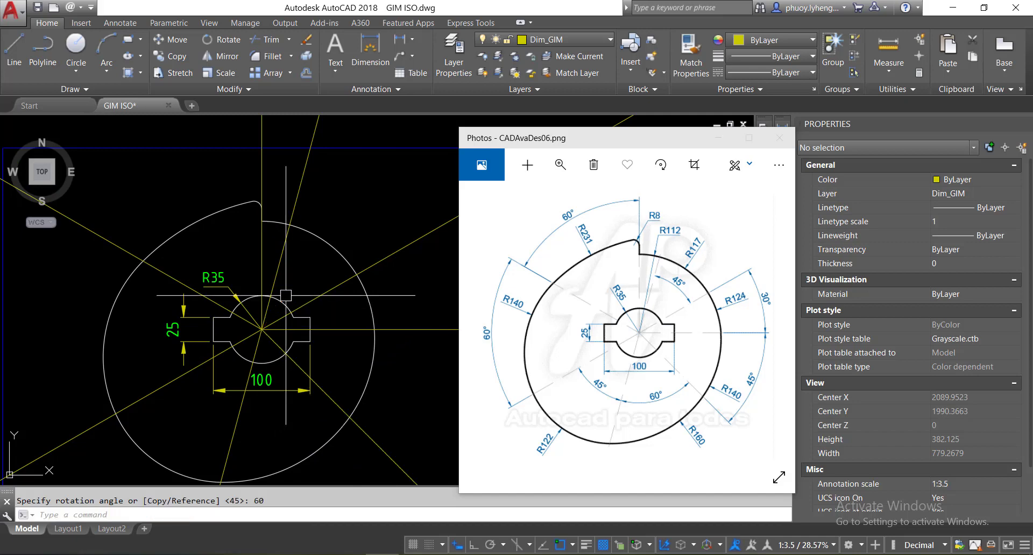
Offset the outer cam profile outward by 5 units as a temporary outline.
scroll(286, 302, down, 1)
scroll(285, 329, down, 1)
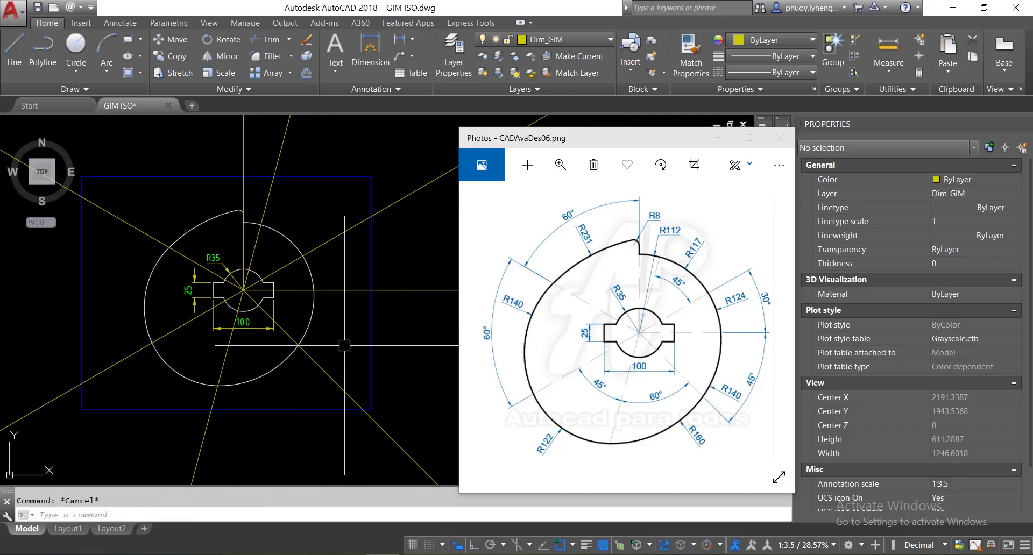
scroll(291, 222, up, 2)
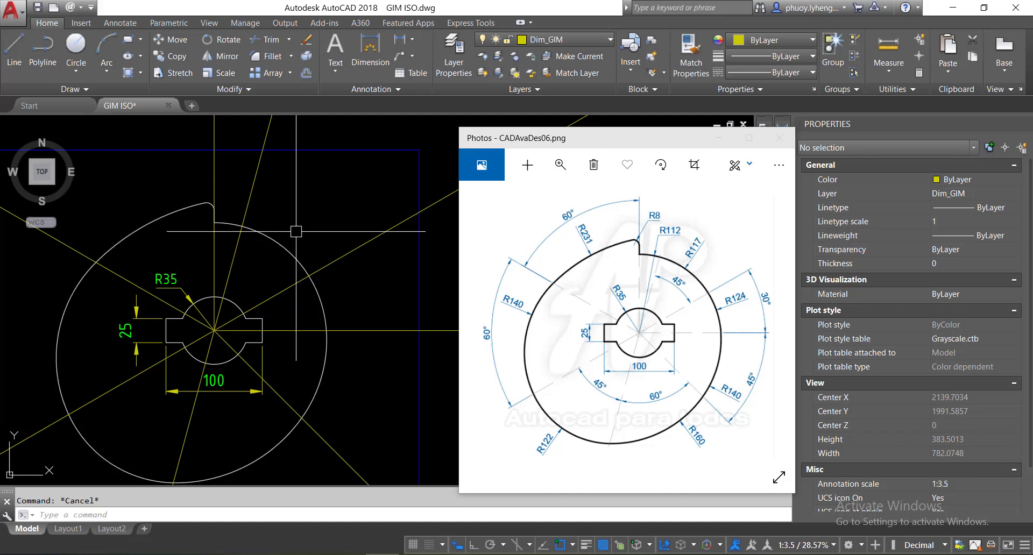
click(305, 72)
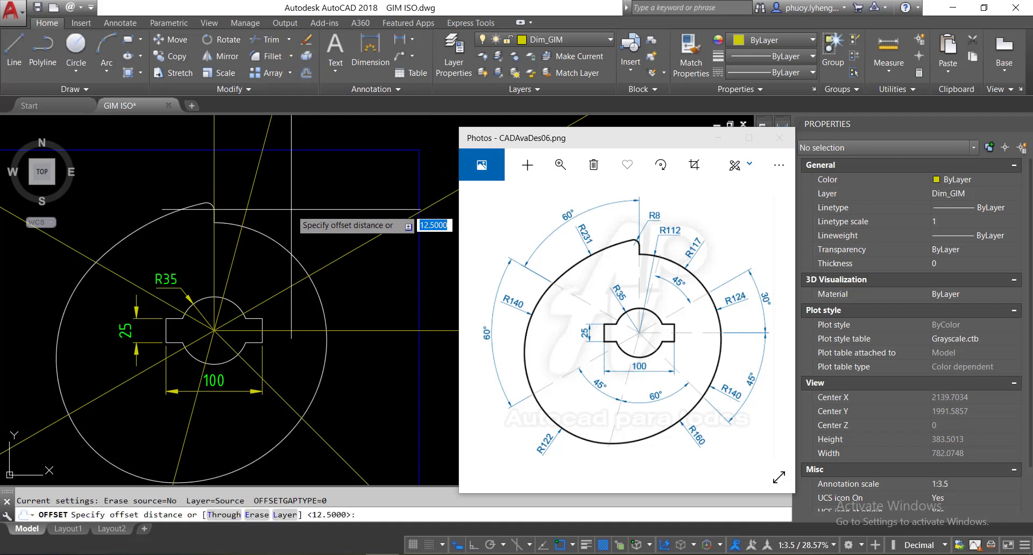
text(5)
key(Return)
click(279, 238)
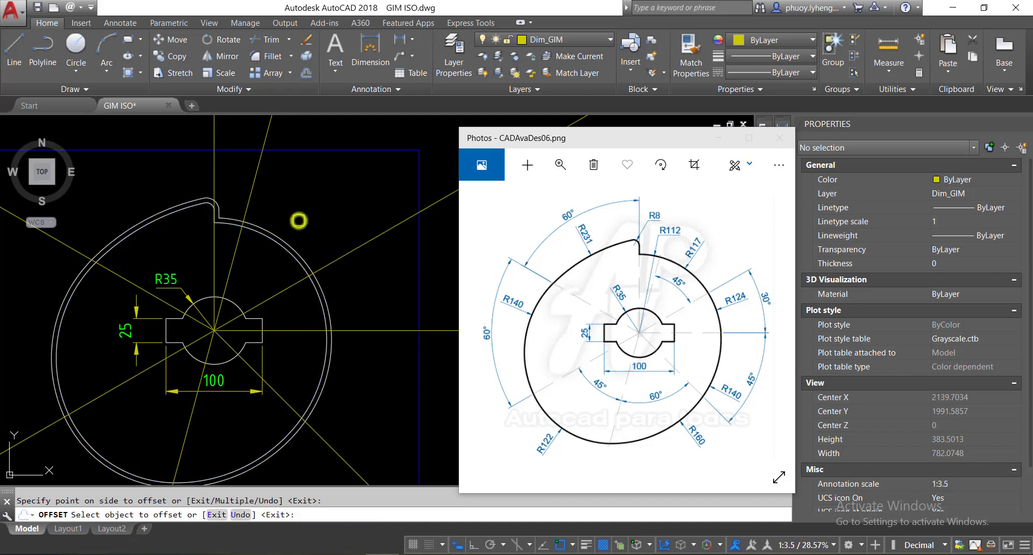
click(298, 220)
key(Return)
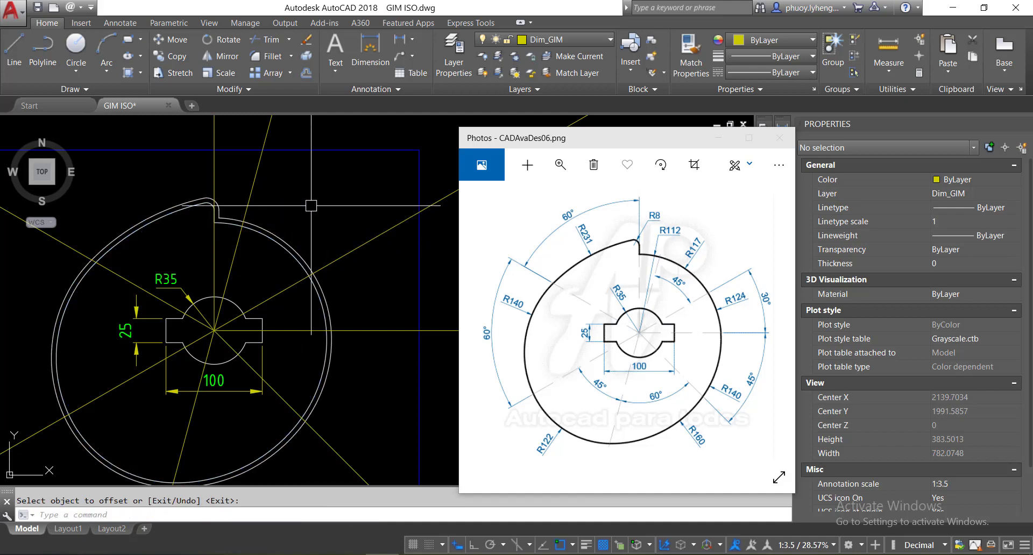
text(tr)
key(Return)
Trim the radial construction lines back to the offset outline on every side.
click(295, 241)
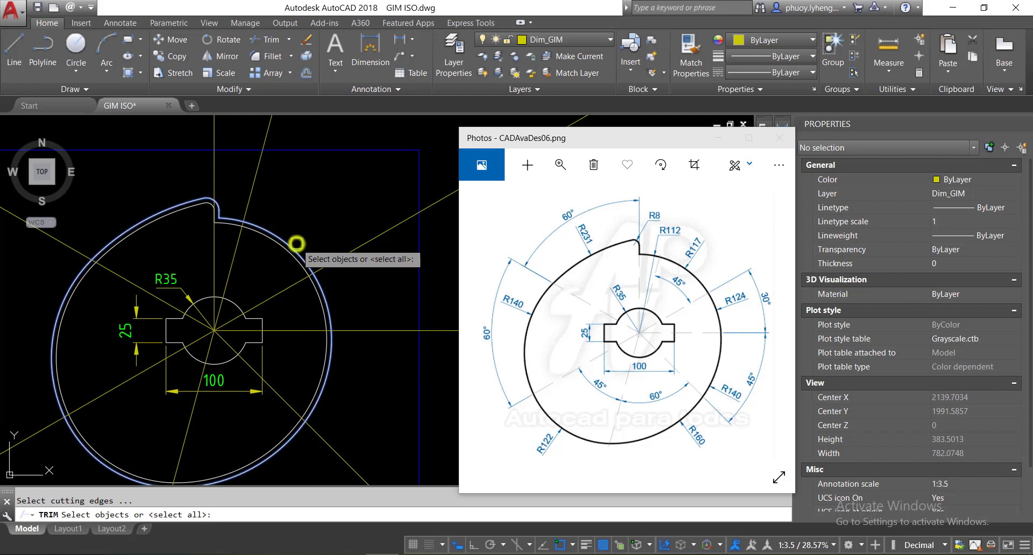
scroll(298, 205, down, 3)
scroll(298, 205, down, 2)
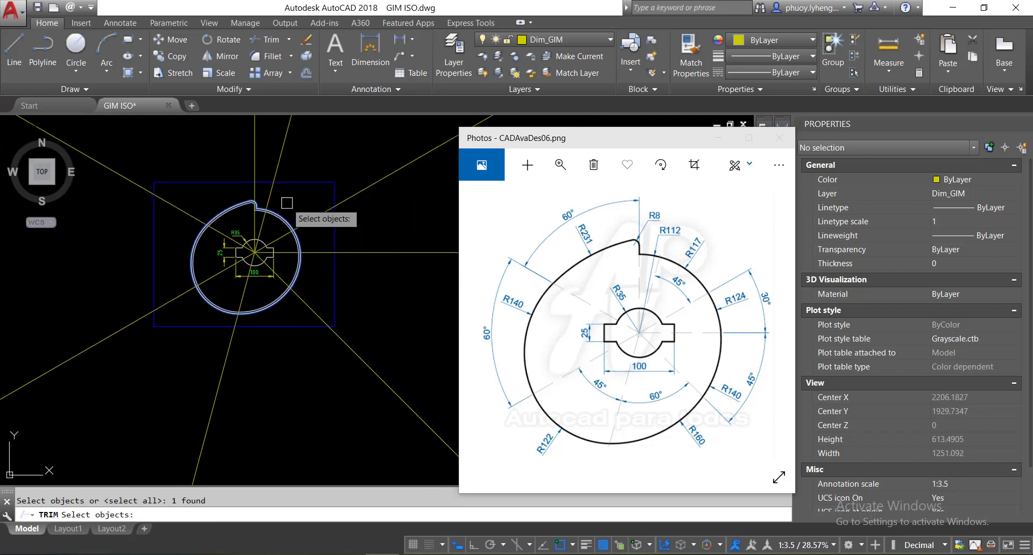
key(Return)
click(434, 346)
click(381, 489)
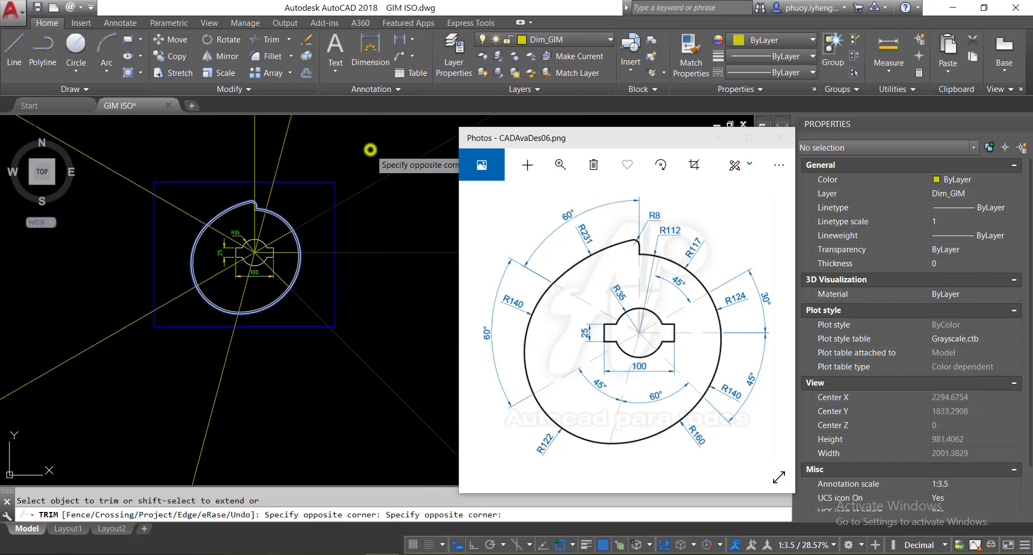
click(361, 143)
click(11, 153)
click(244, 431)
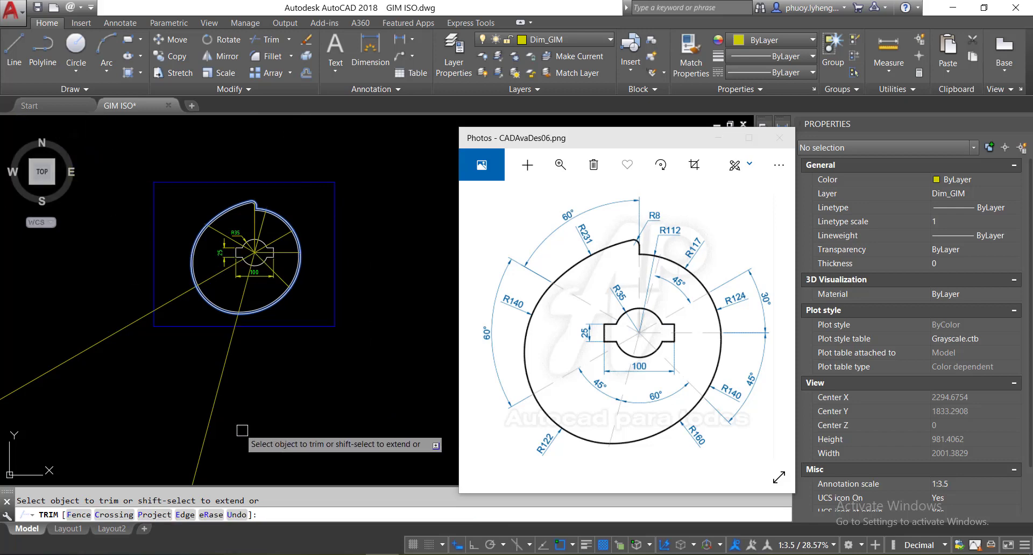
click(70, 346)
key(Return)
Delete the temporary offset outline and recentre the whole cam.
scroll(316, 330, up, 4)
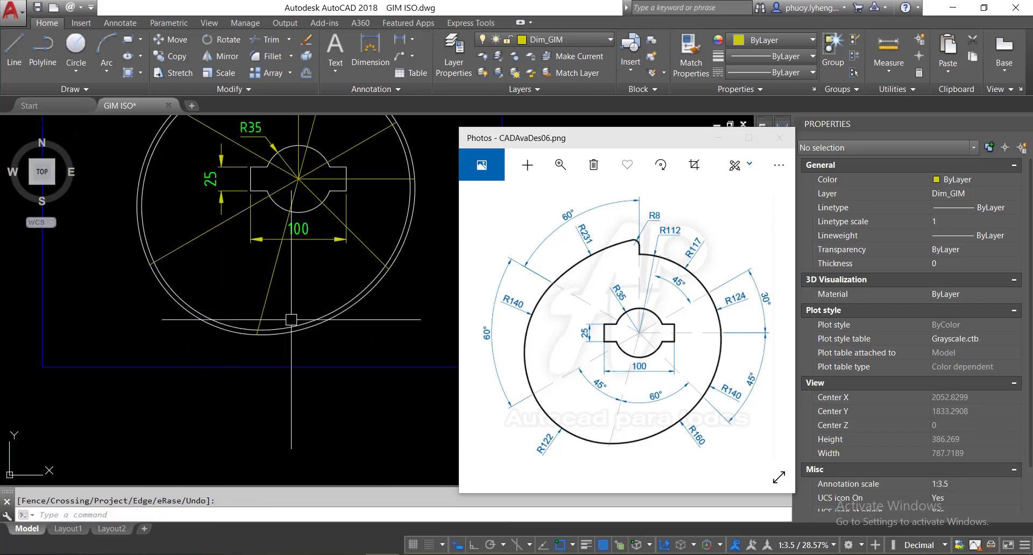
click(317, 329)
scroll(260, 331, up, 3)
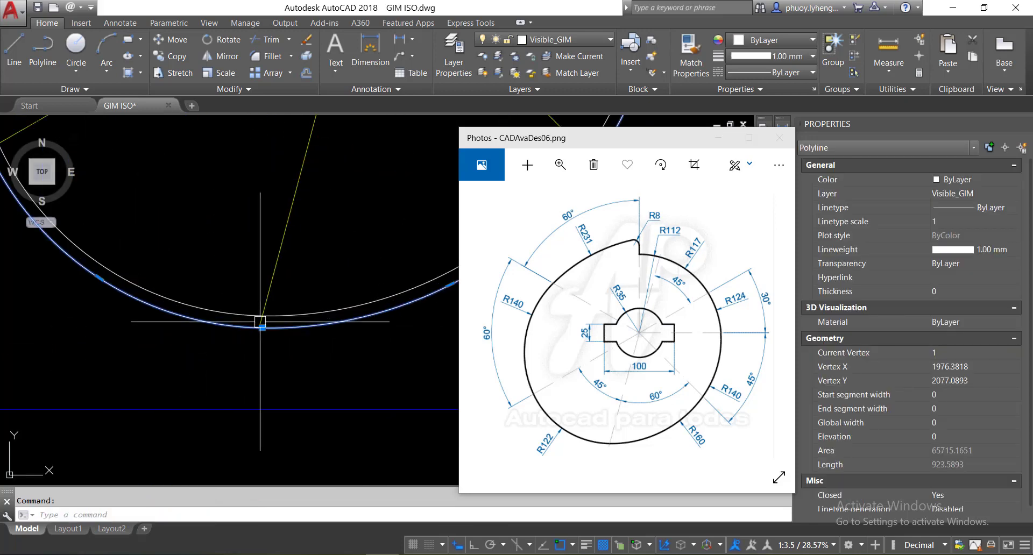
key(Delete)
scroll(226, 302, down, 3)
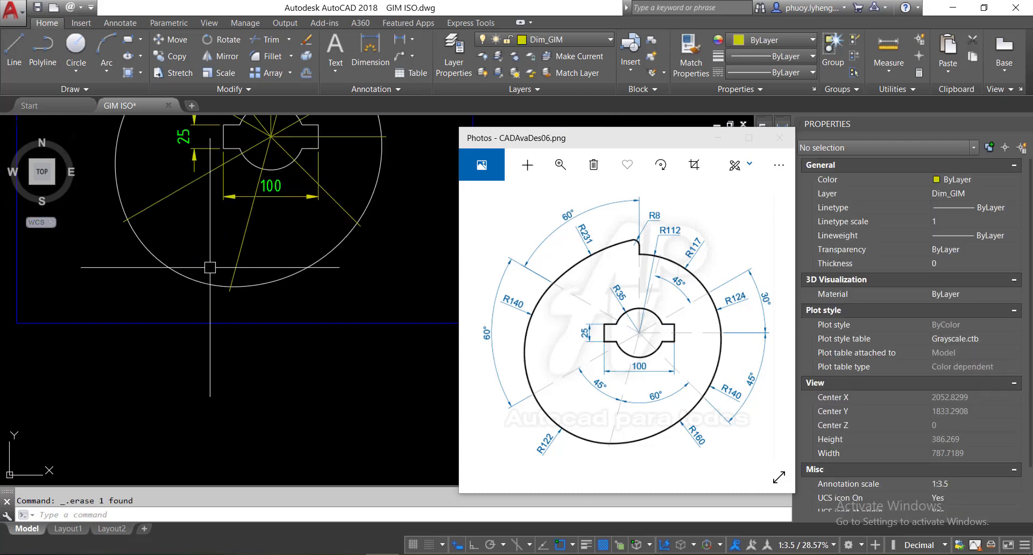
middle_drag(215, 268, 227, 364)
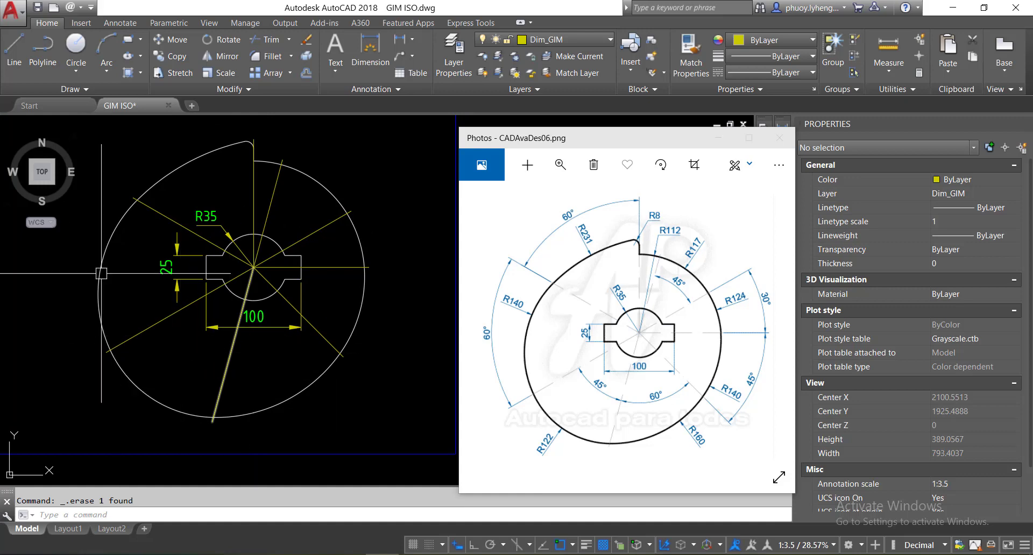
middle_drag(195, 352, 201, 364)
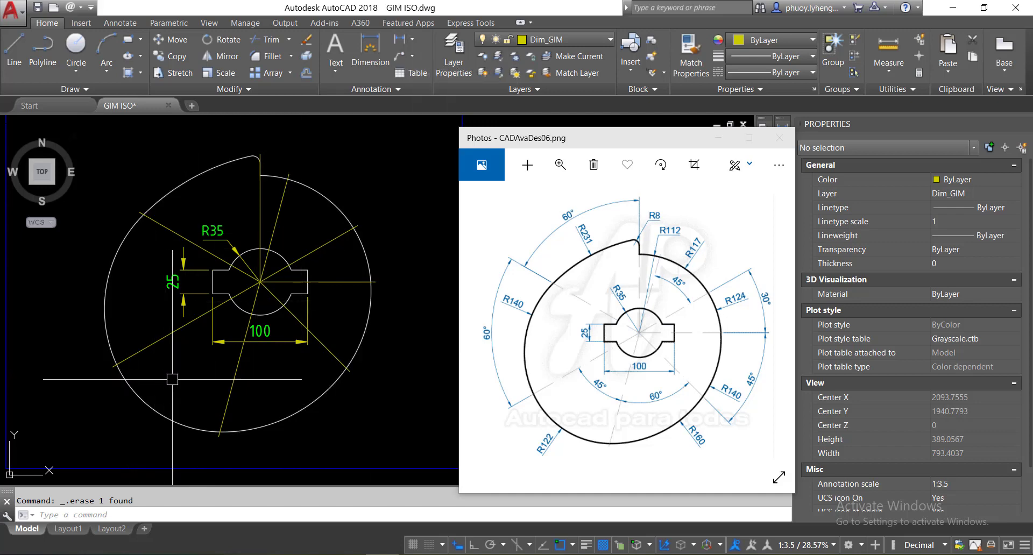
Add an R122 radius on the lower-left arc and R160 on the lower-right arc.
click(415, 39)
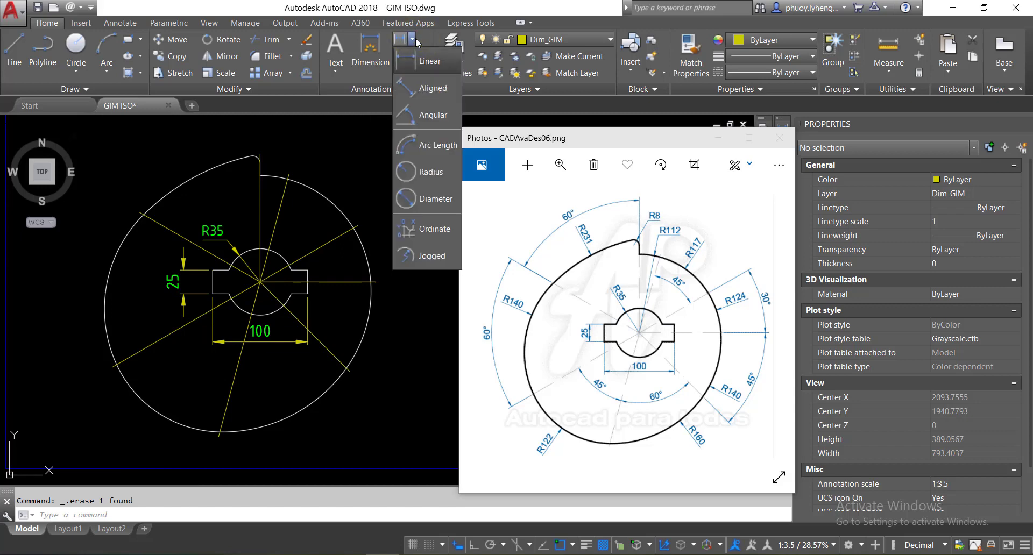
click(431, 171)
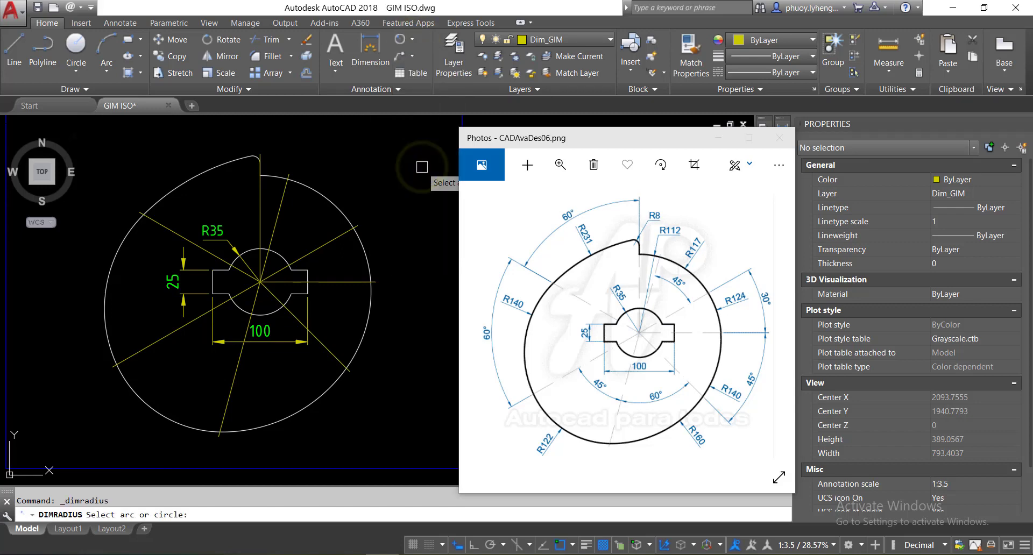
click(141, 411)
click(141, 419)
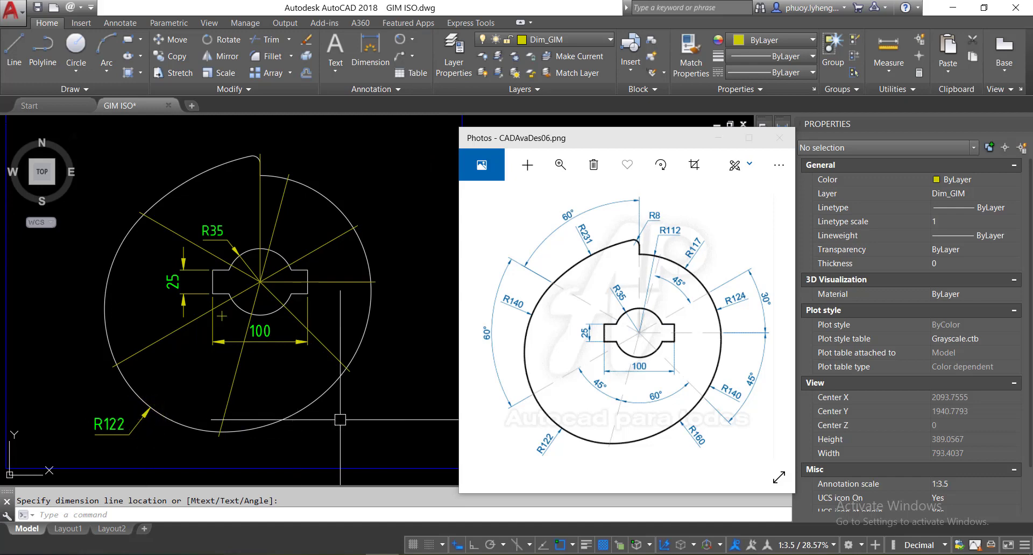
key(Return)
click(306, 408)
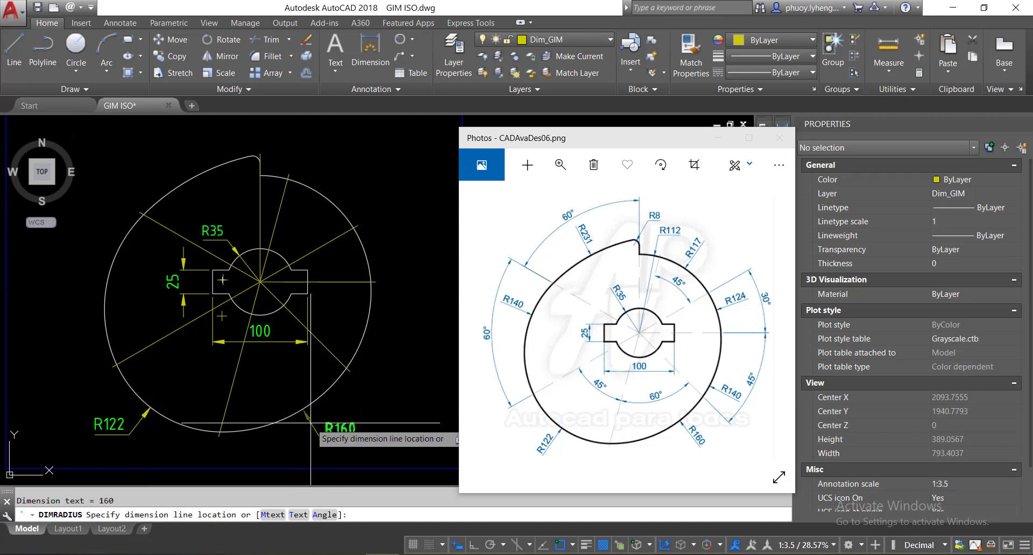
click(348, 439)
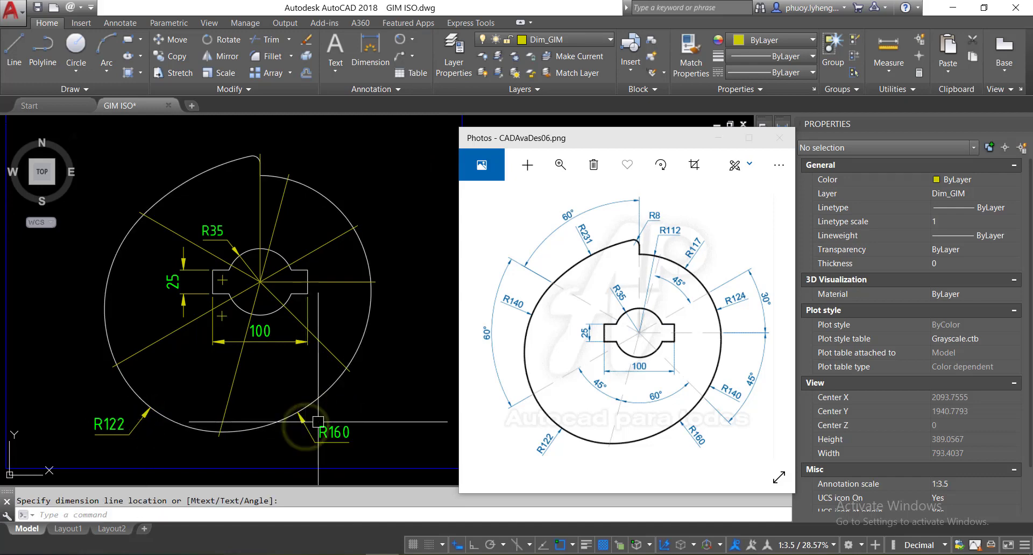
key(Return)
Cancel the pending R140 radius and erase the R160, 100, R122 and 25 dimensions.
click(367, 332)
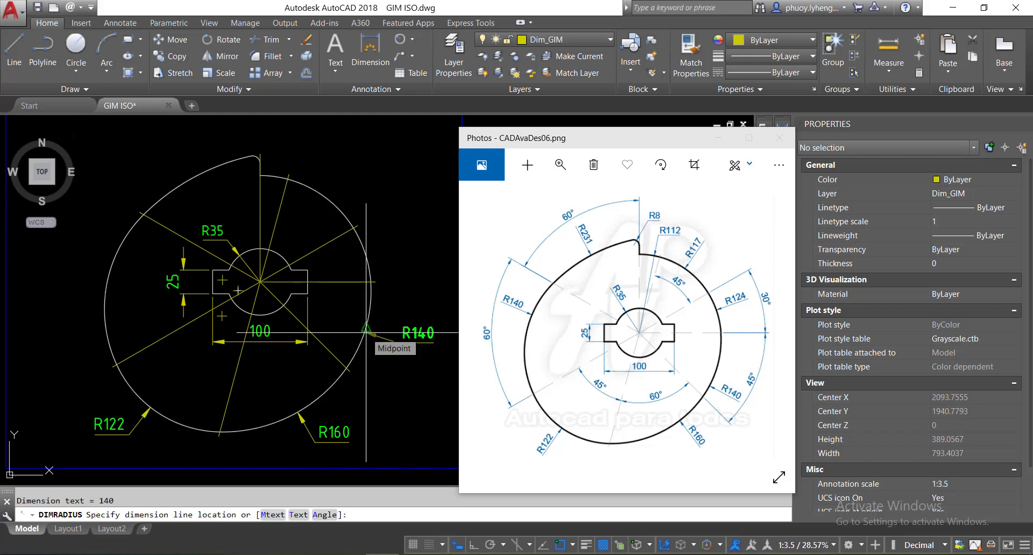
key(Escape)
click(342, 434)
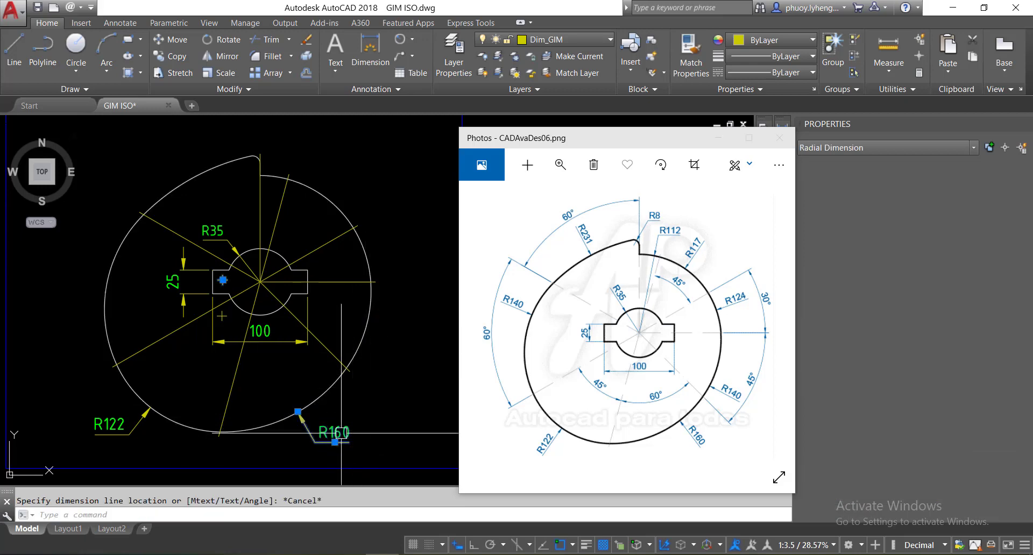
key(Delete)
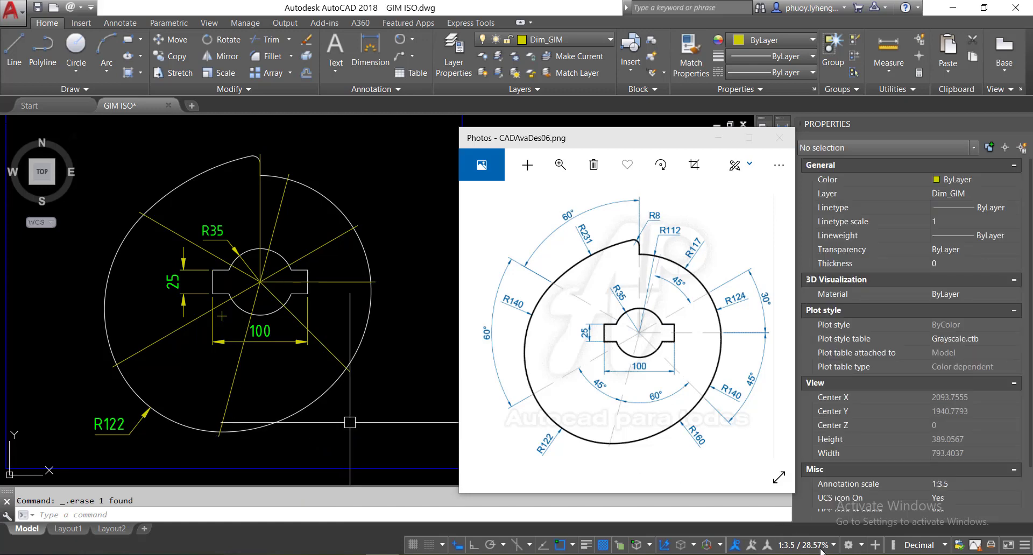
click(273, 332)
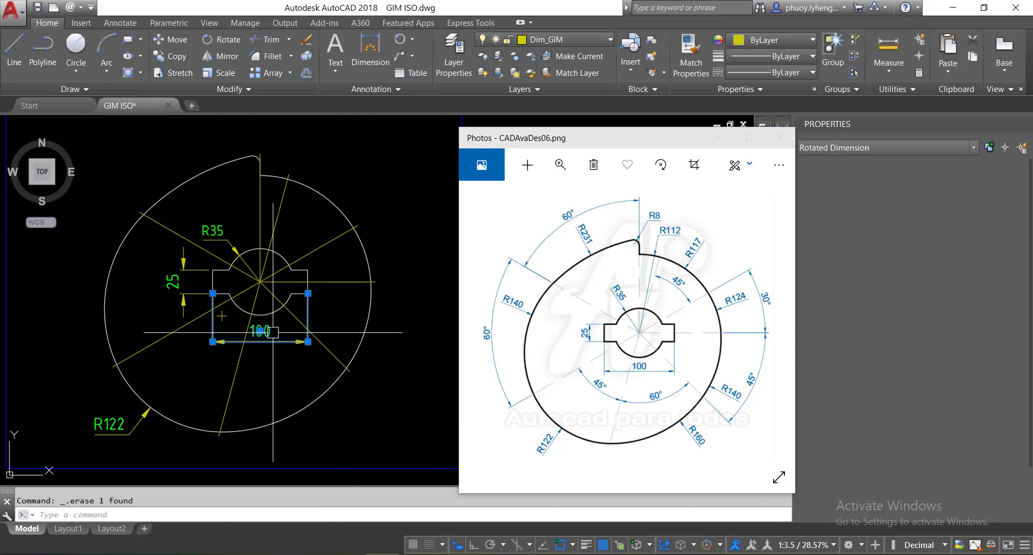
key(Delete)
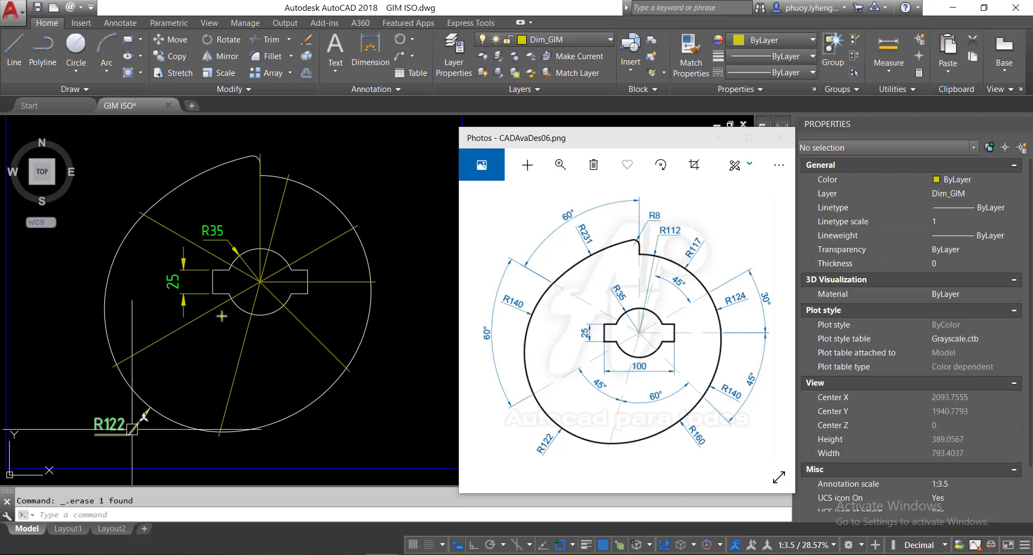
click(129, 429)
key(Delete)
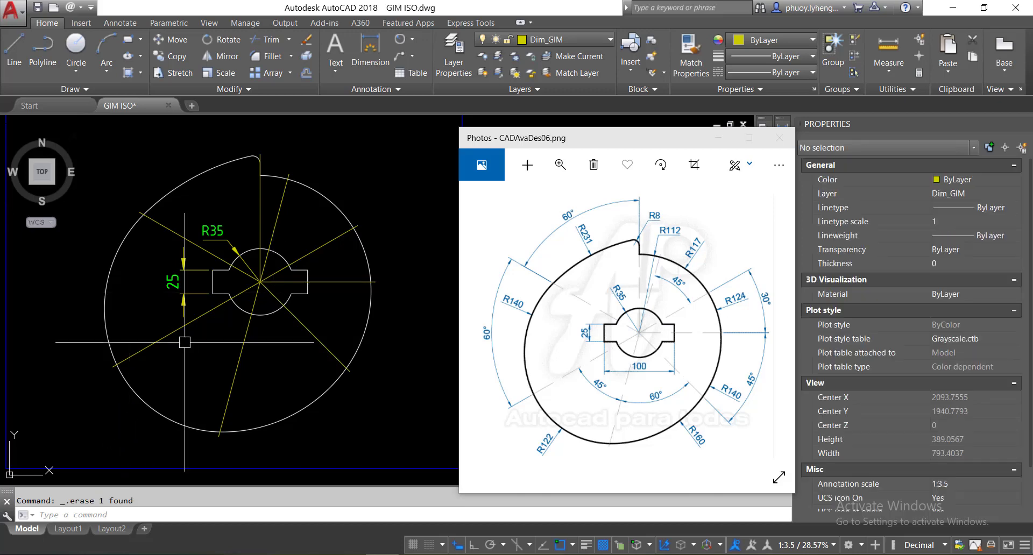
click(184, 294)
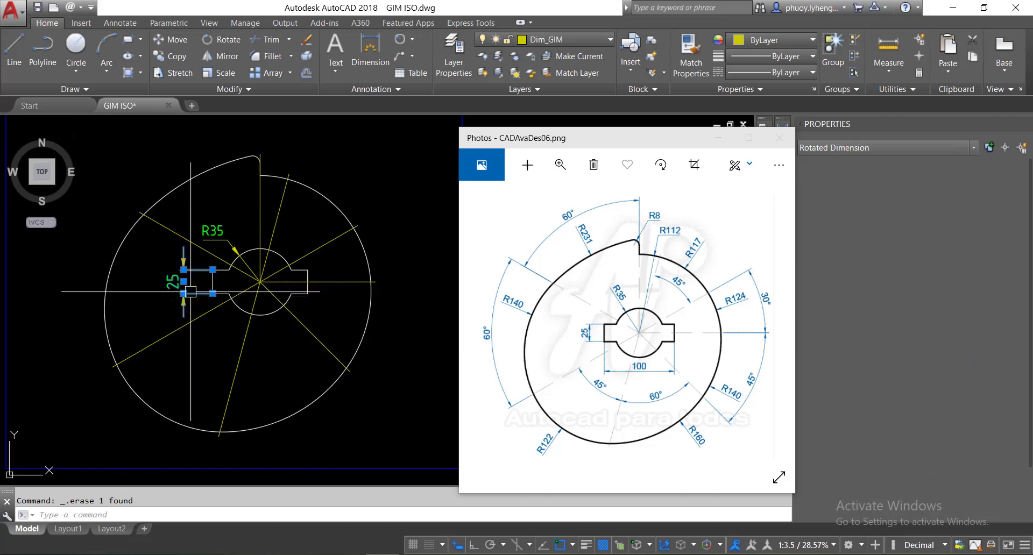
key(Delete)
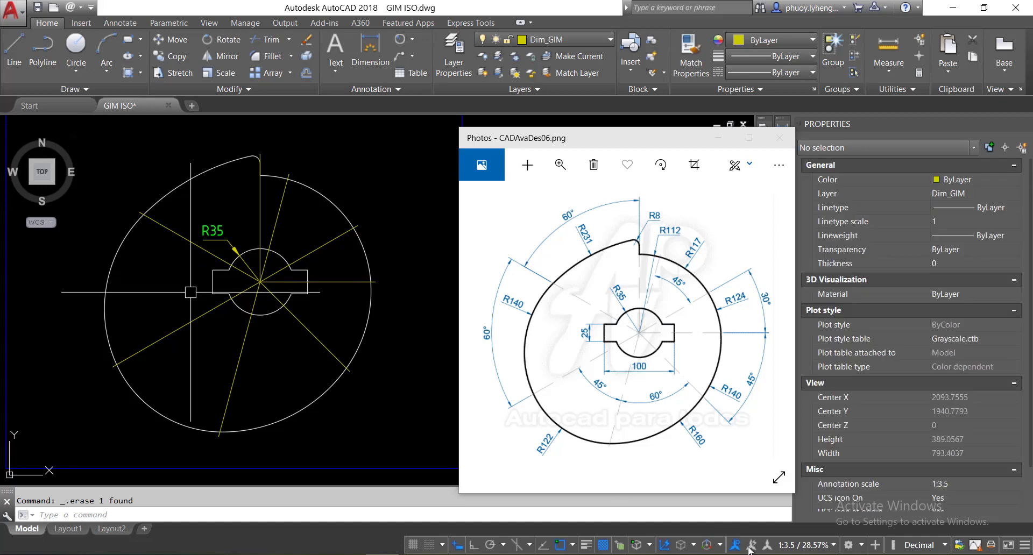
Set the annotation scale to 1:3 and add the vertical 25 keyway dimension.
click(834, 545)
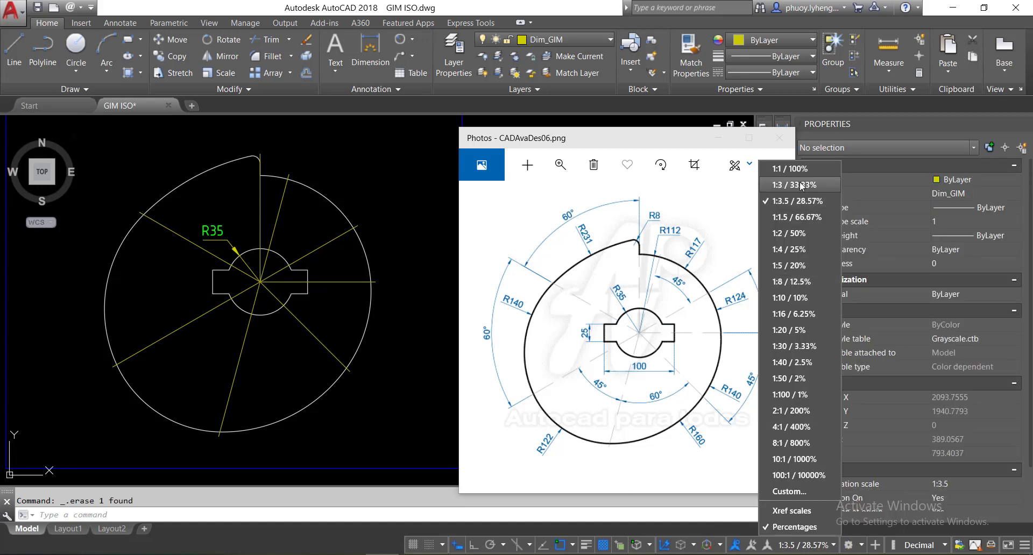
click(770, 185)
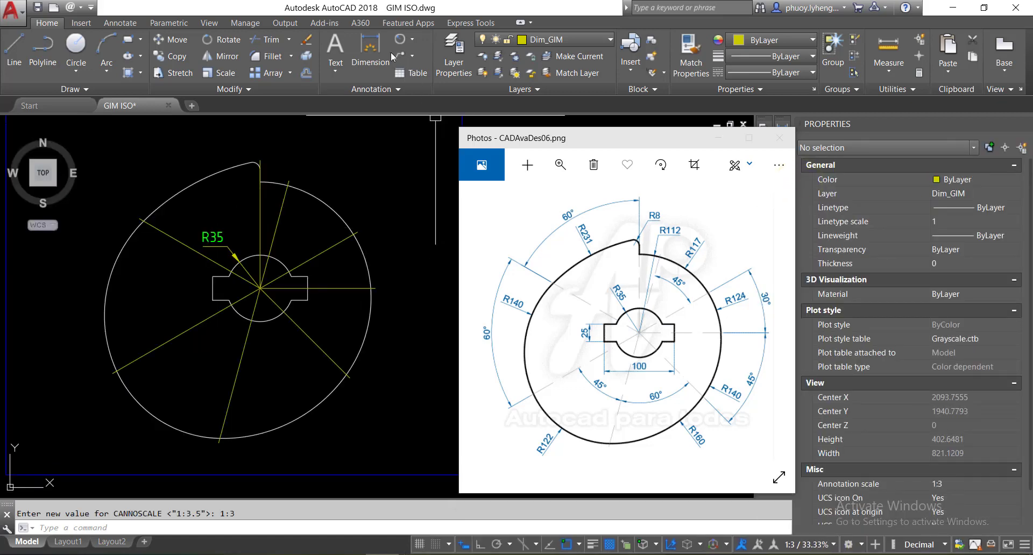
click(410, 42)
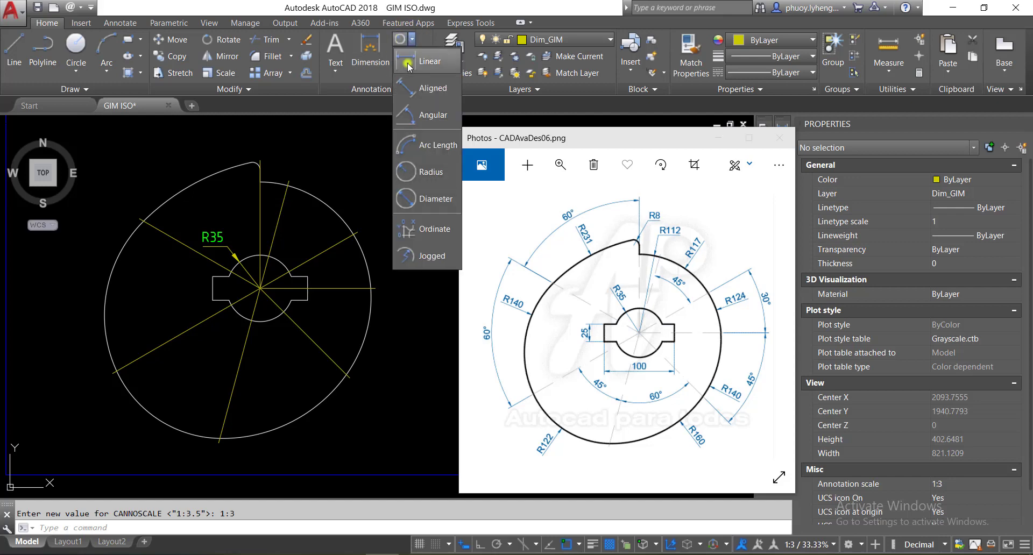
click(409, 69)
click(213, 277)
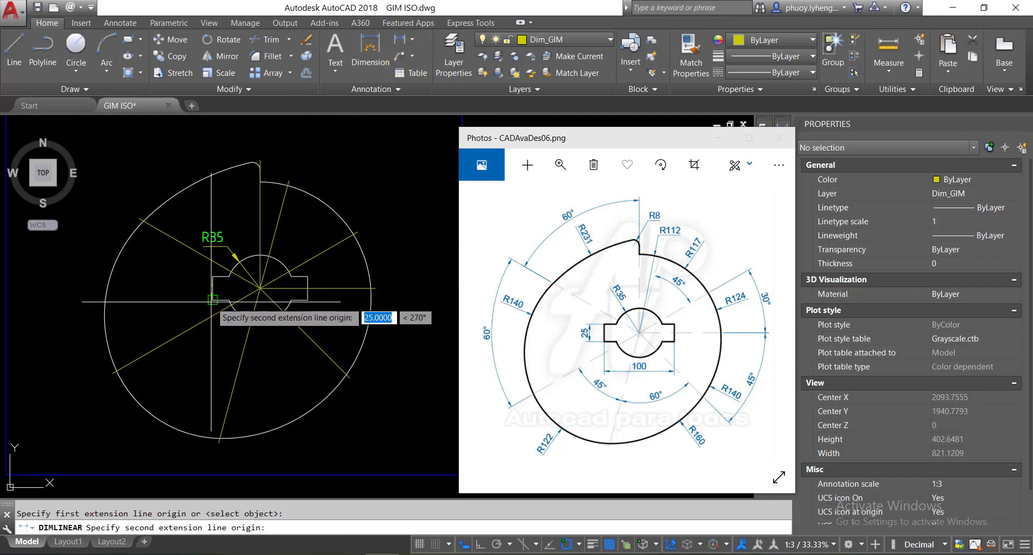
click(212, 299)
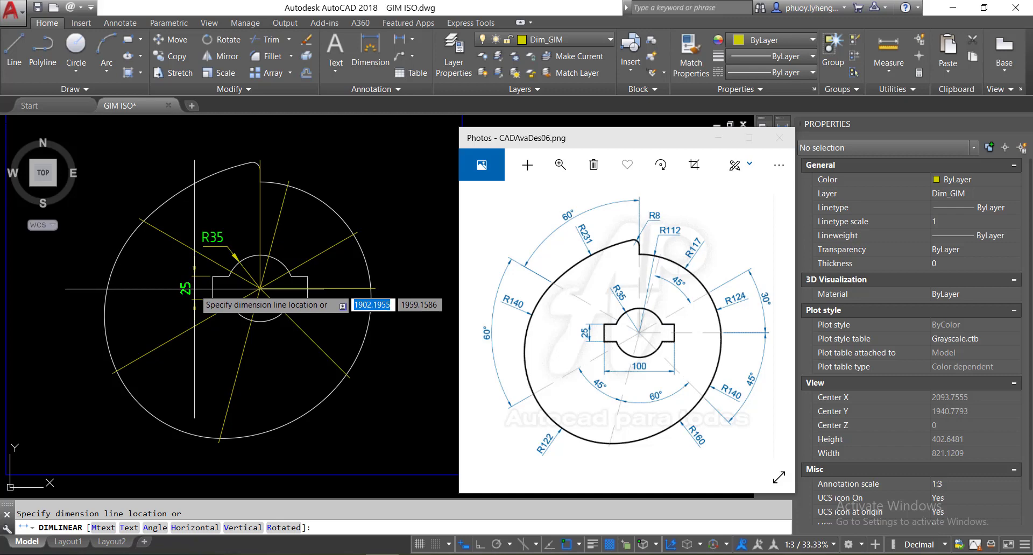
click(191, 328)
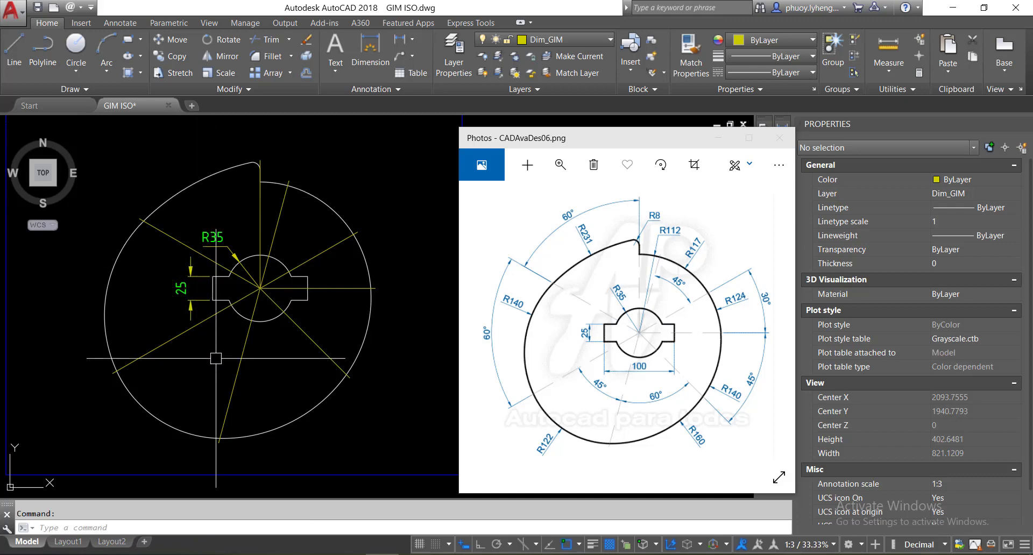
Add the horizontal 100 dimension along the keyway's bottom edge.
key(Return)
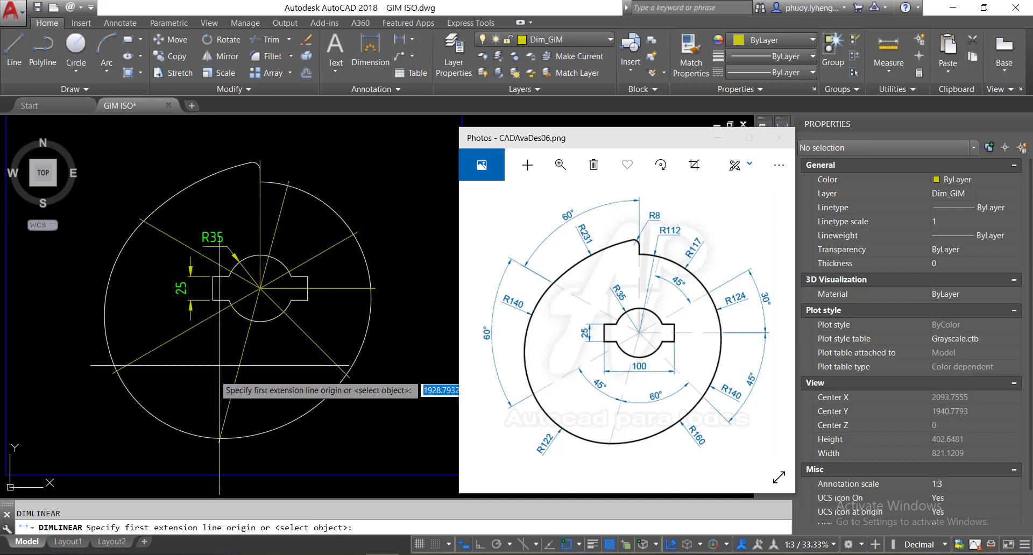
click(165, 427)
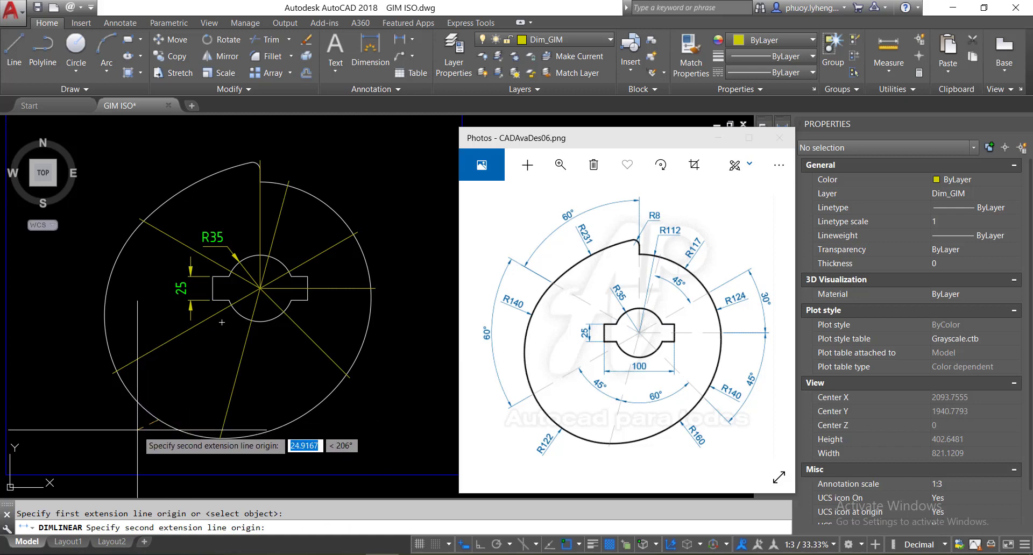
key(Escape)
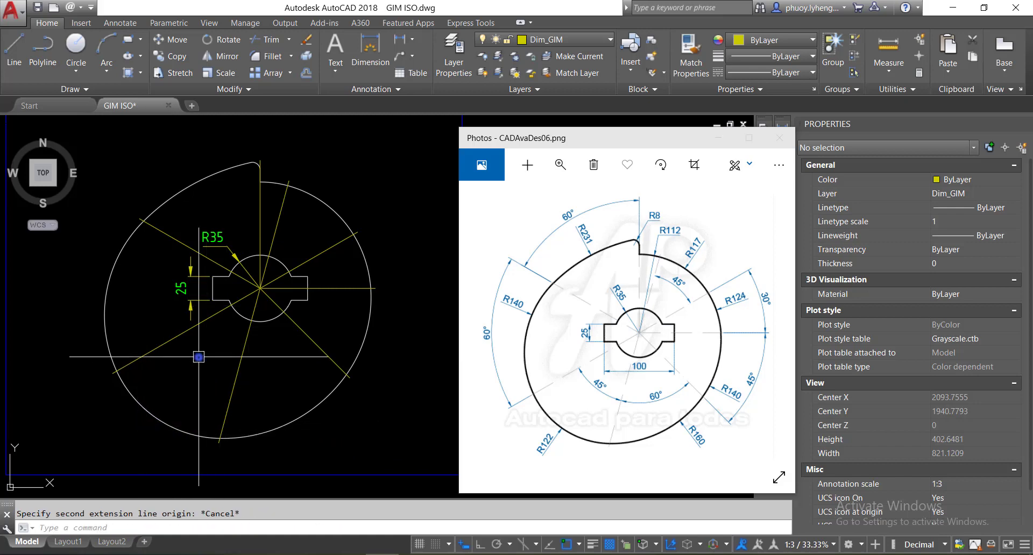
key(Return)
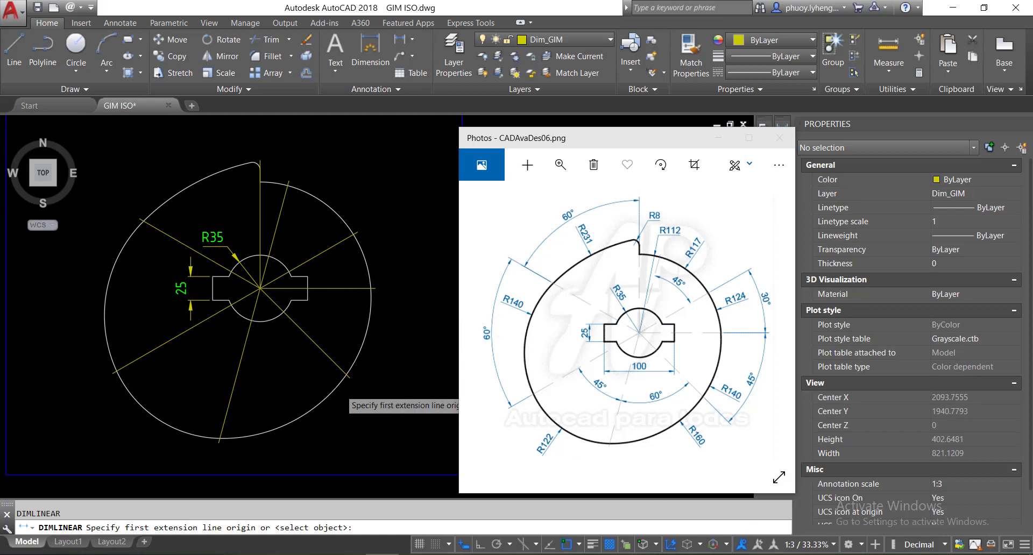
scroll(341, 388, down, 2)
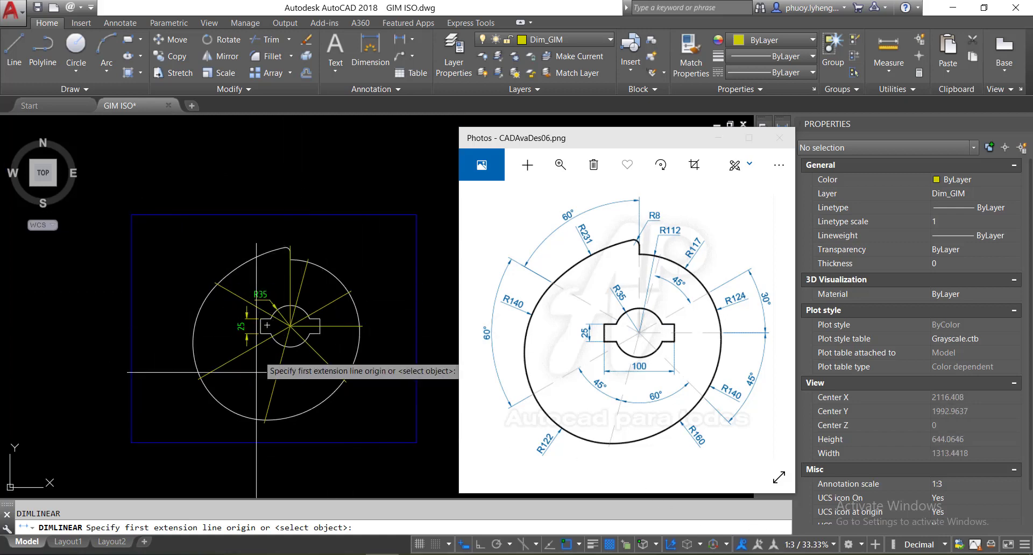
scroll(268, 326, up, 2)
middle_drag(258, 417, 212, 382)
scroll(240, 345, up, 2)
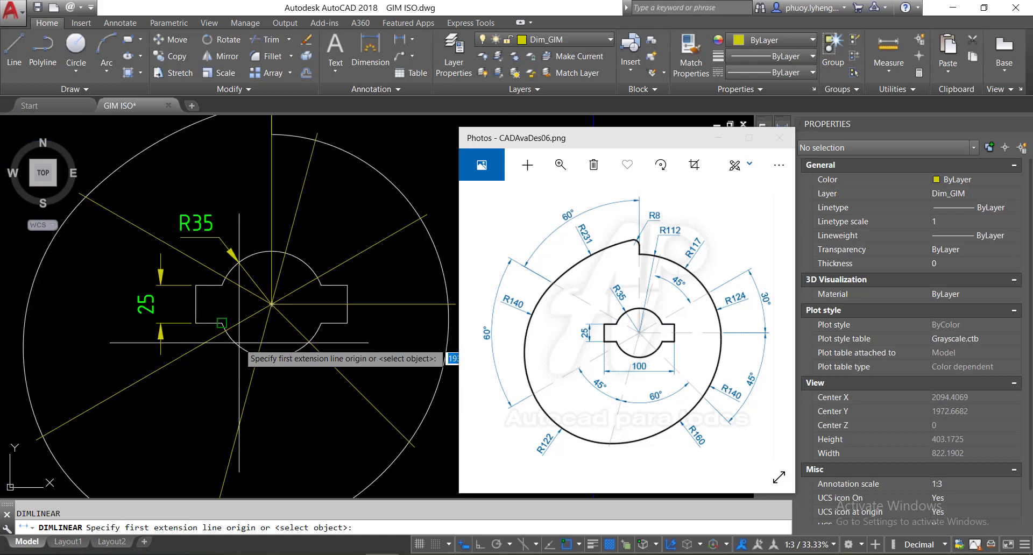
click(197, 326)
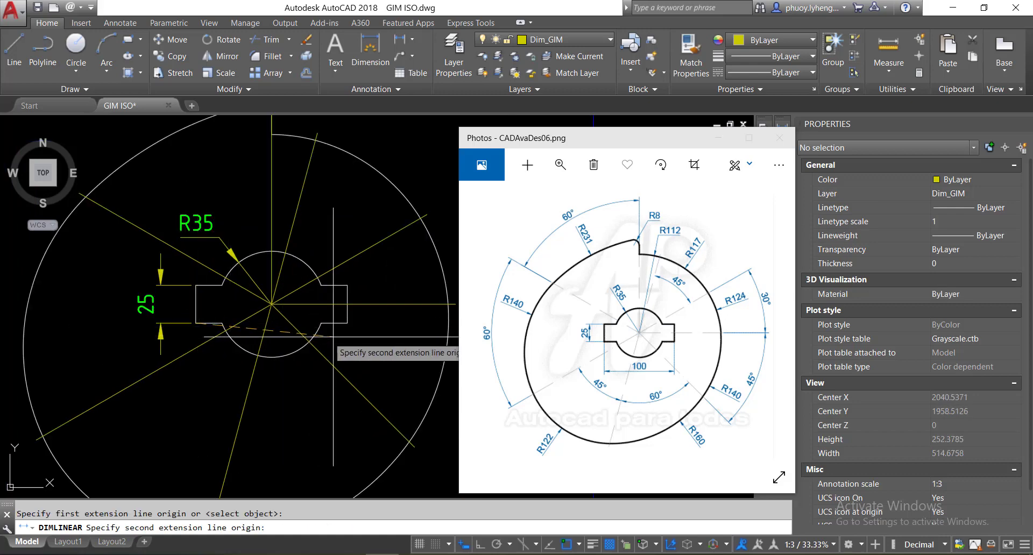
click(349, 324)
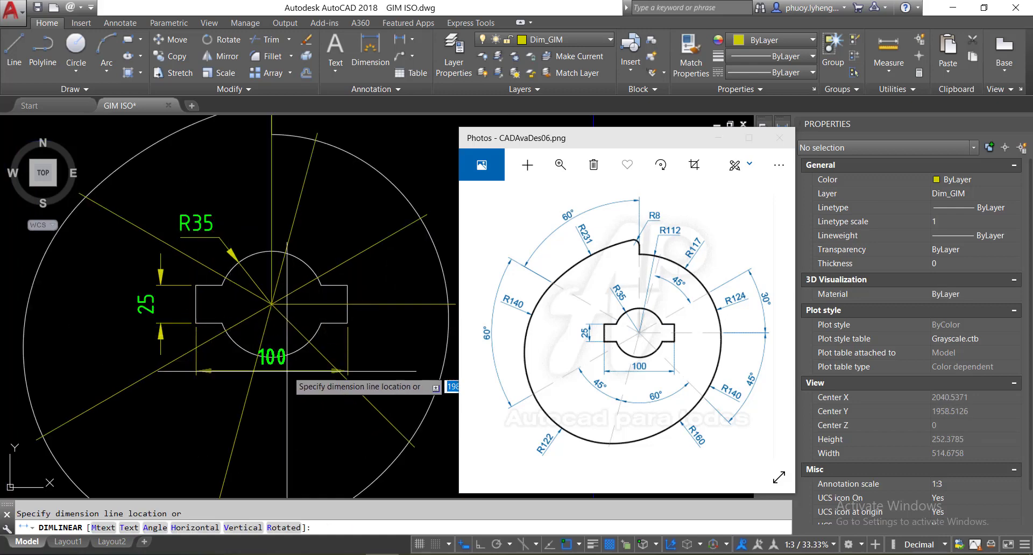
click(282, 398)
scroll(270, 394, down, 2)
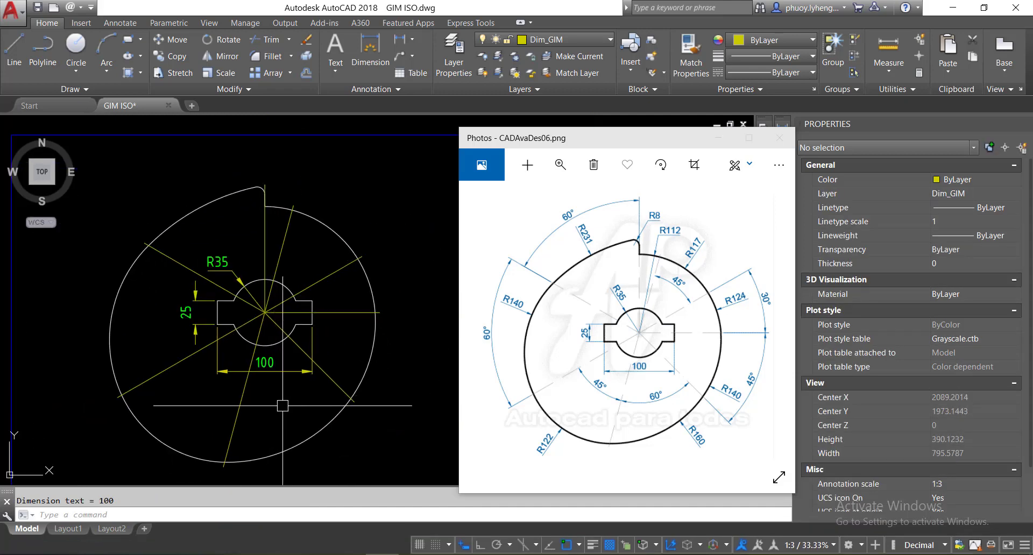
middle_drag(282, 406, 268, 368)
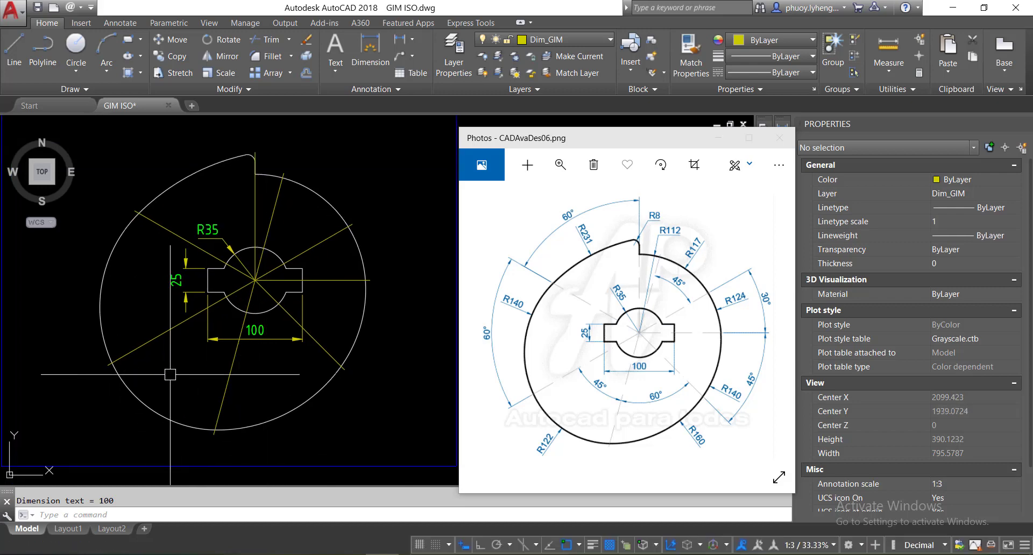
key(Return)
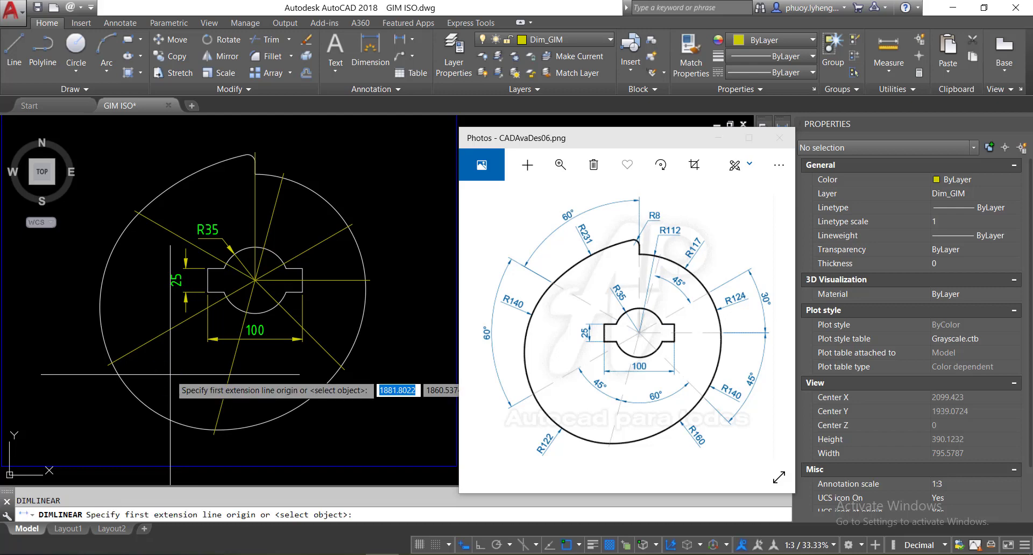
key(Escape)
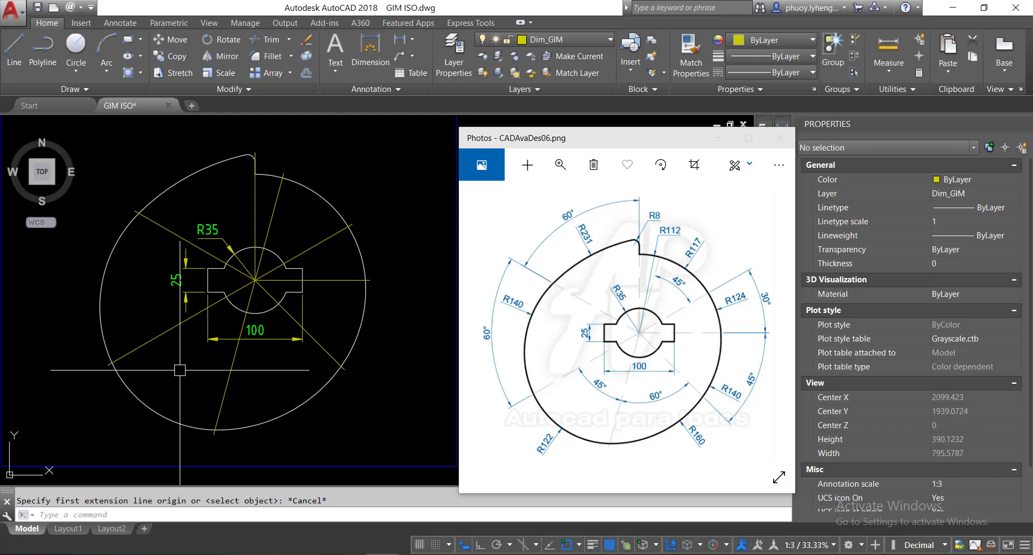
Add angular dimensions of 45° at the top right and 60° below the keyway.
click(413, 39)
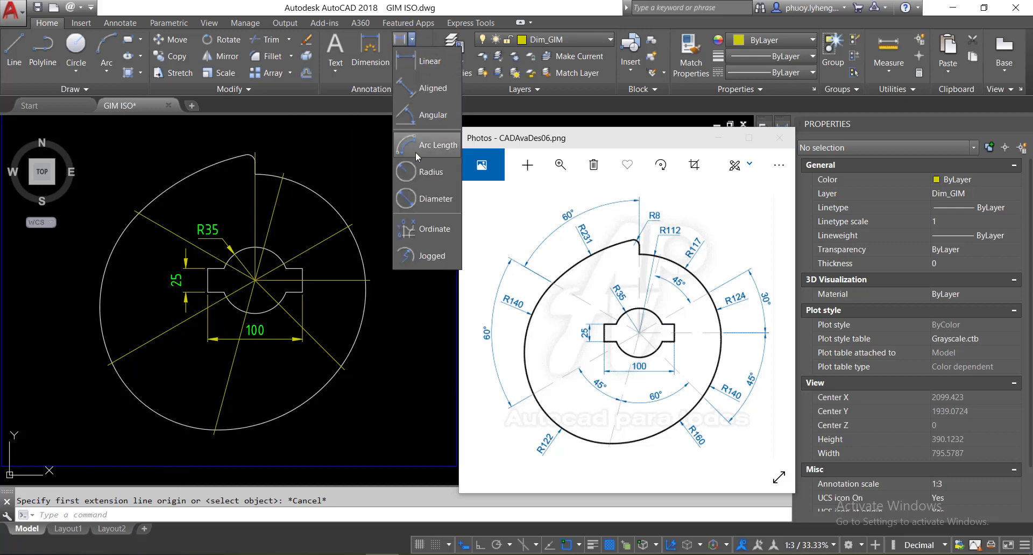
click(425, 114)
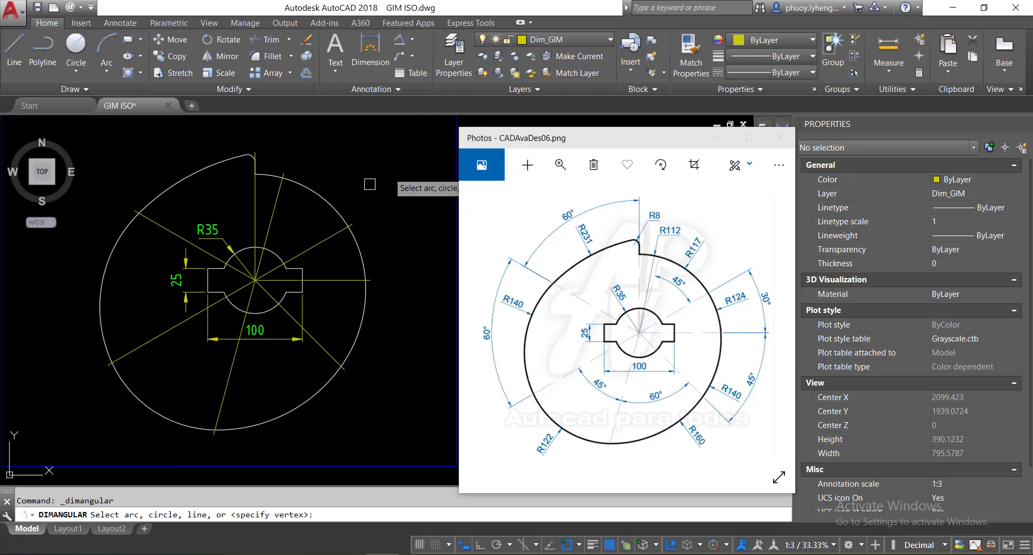
click(272, 222)
click(306, 250)
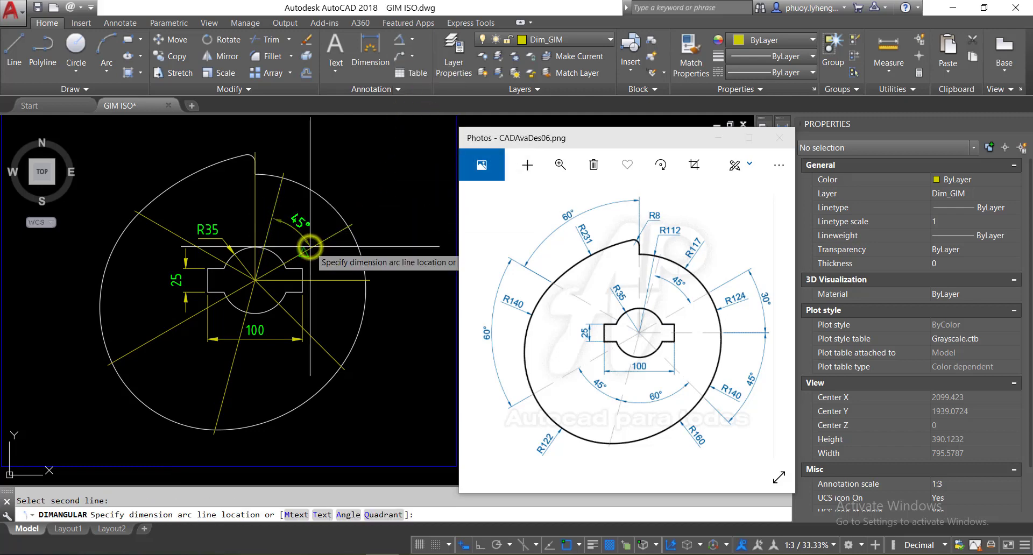
click(296, 224)
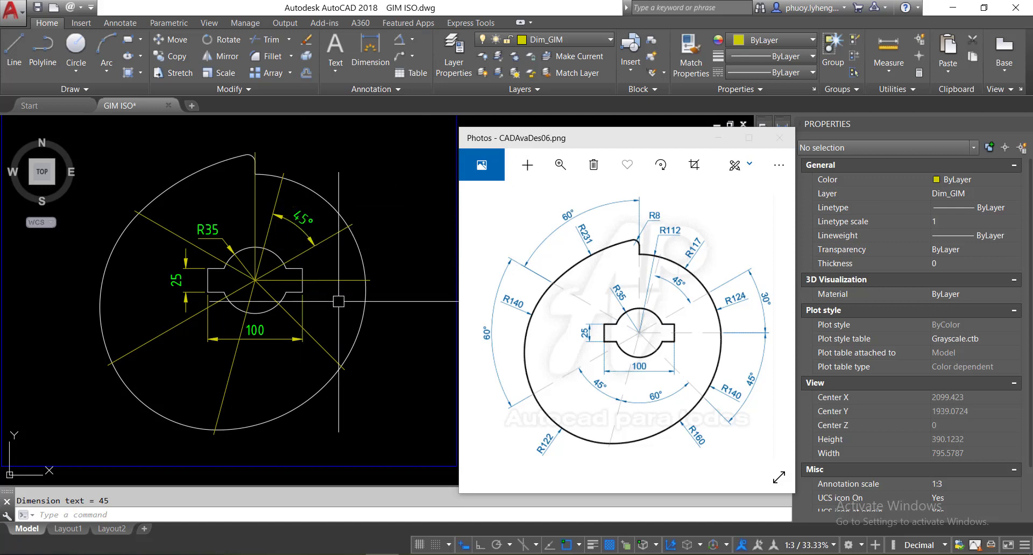
key(Return)
click(232, 366)
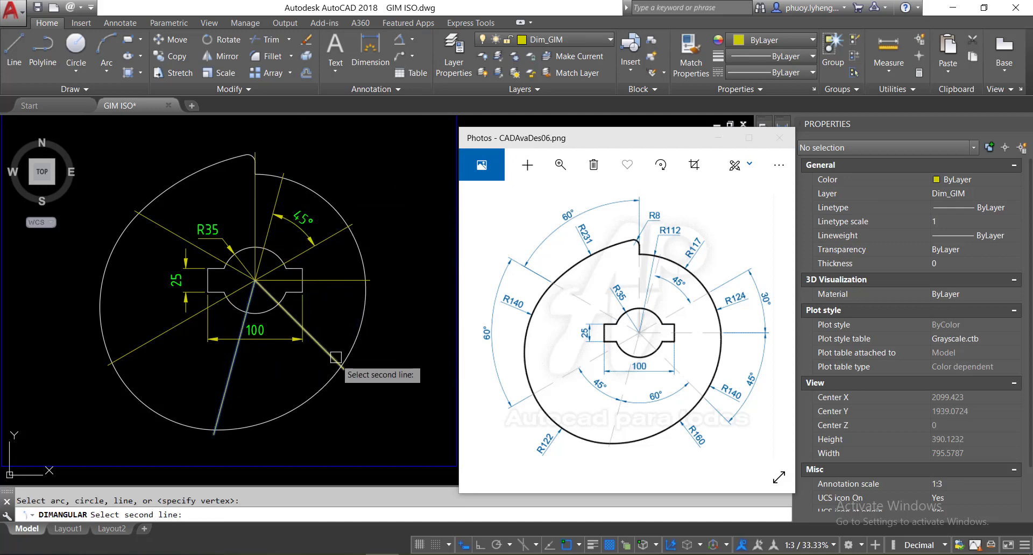
click(335, 358)
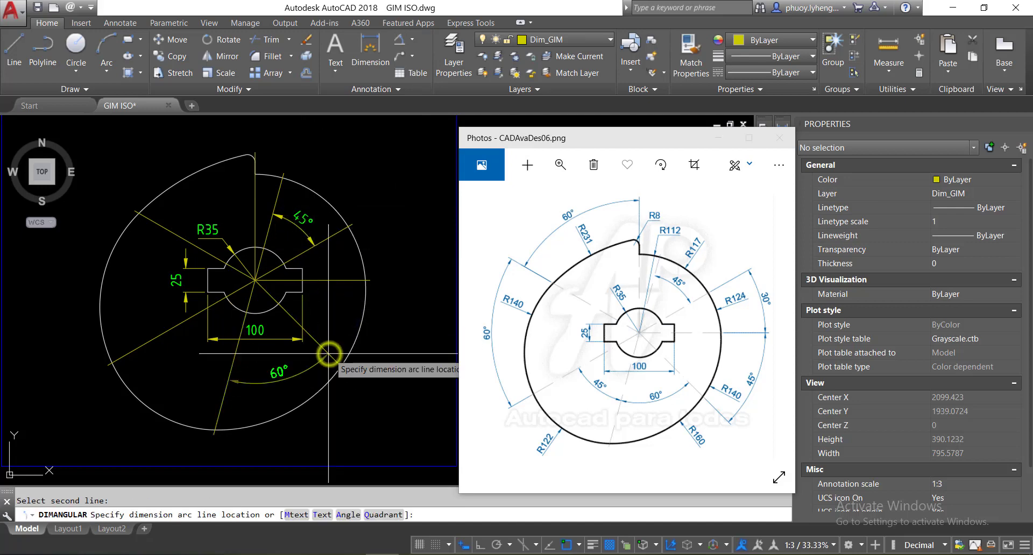
click(280, 376)
Add a 45° angular dimension at lower left and a 60° one above the plate.
key(Return)
click(162, 335)
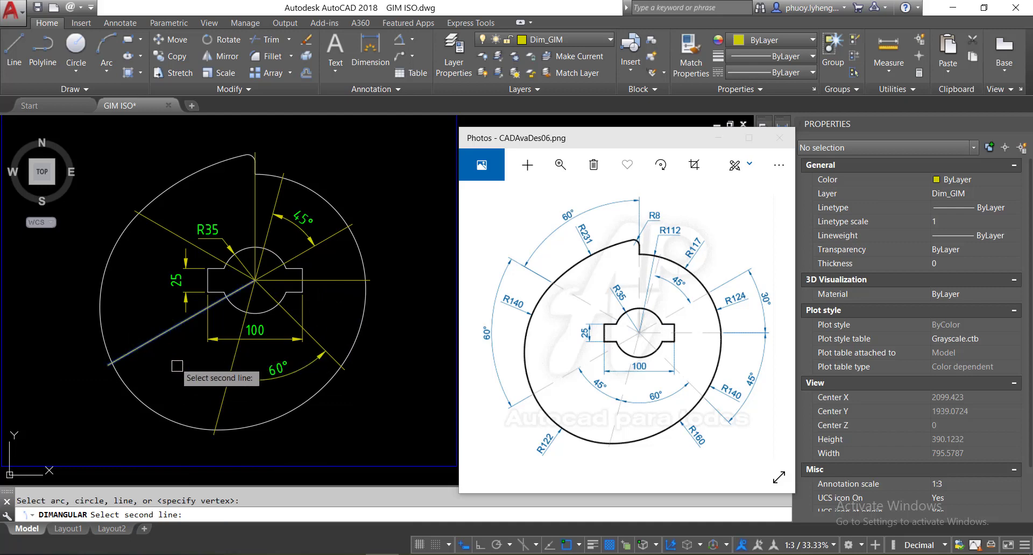
click(223, 396)
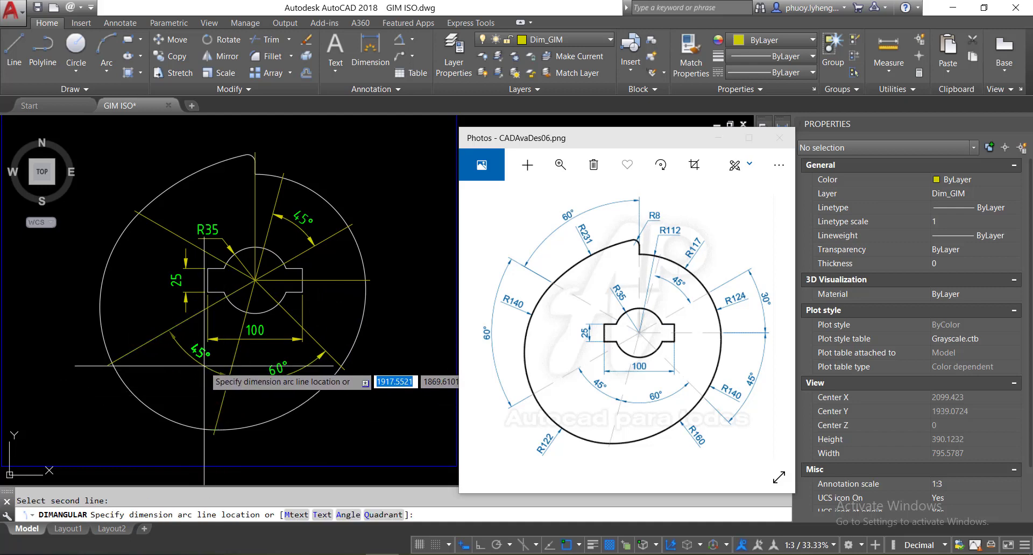
click(205, 368)
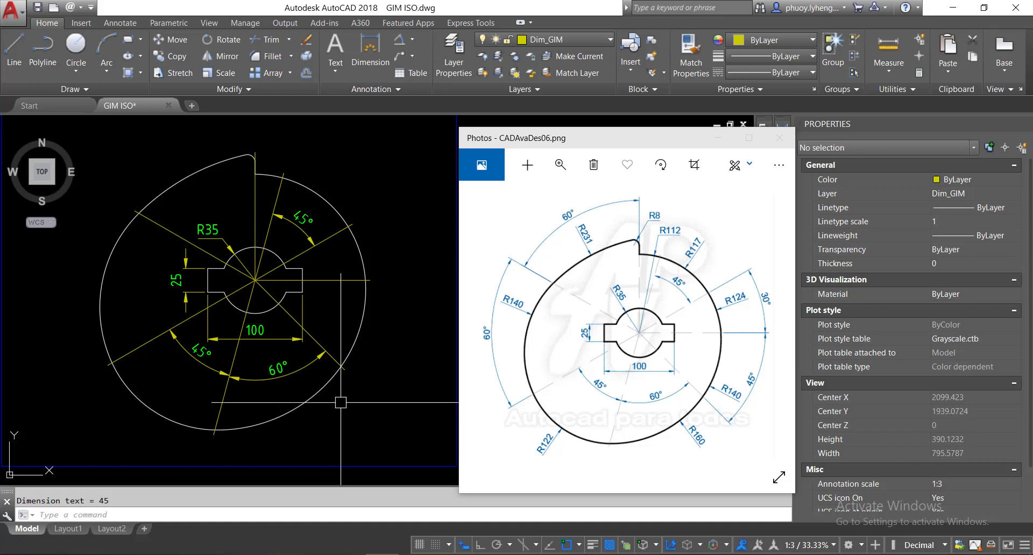
key(Return)
click(161, 226)
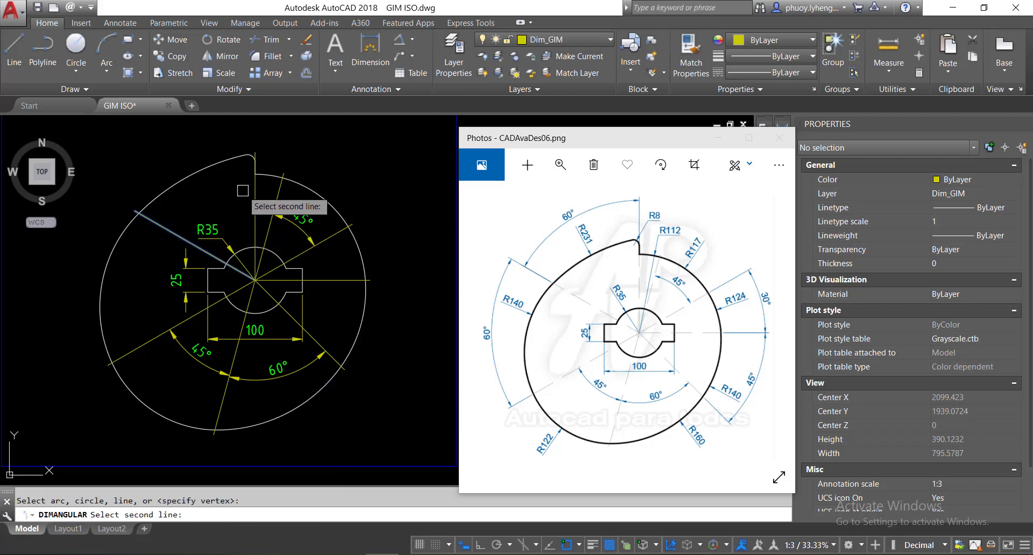
click(256, 186)
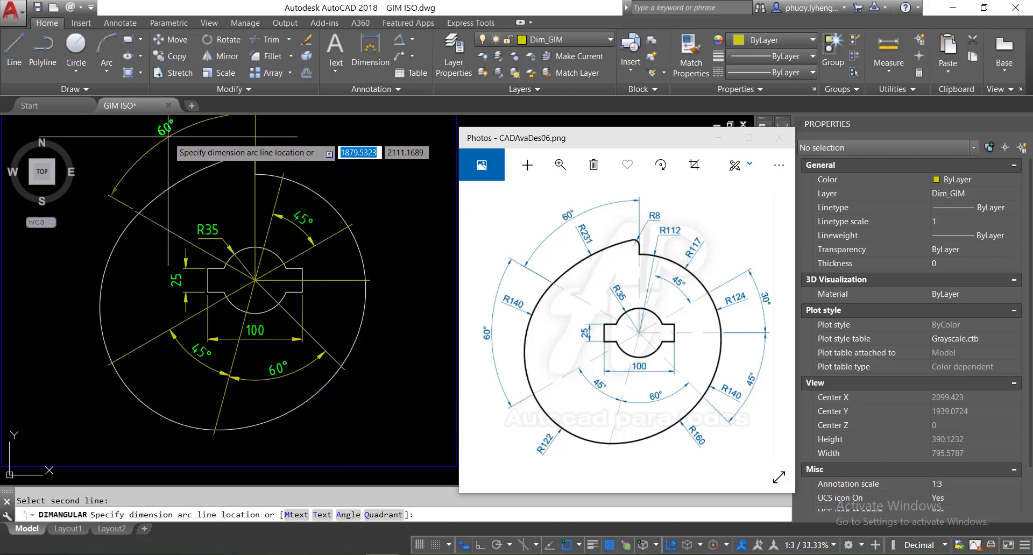
middle_drag(168, 136, 188, 177)
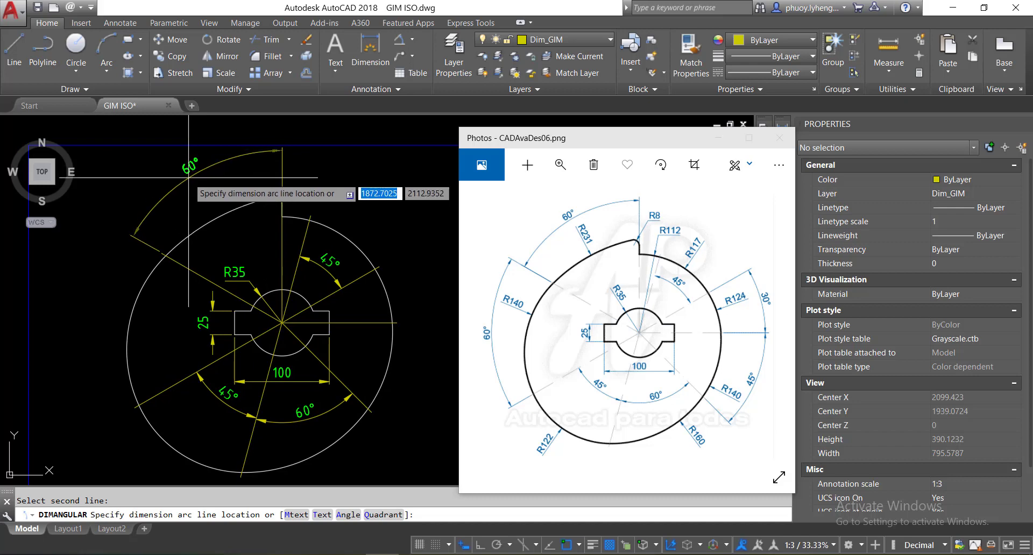
click(174, 197)
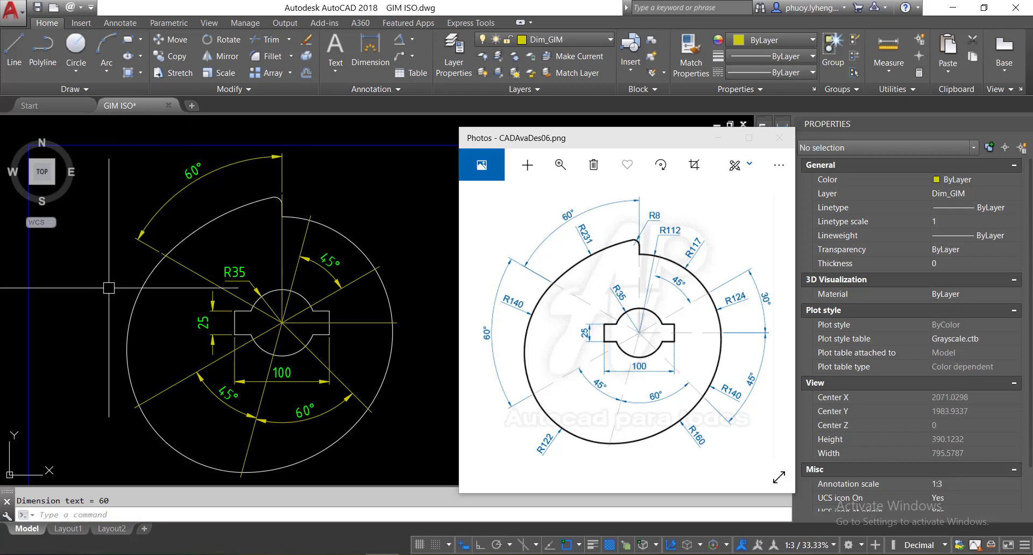
Add a 60° angular dimension on the left and a 30° one on the right.
middle_drag(109, 287, 164, 275)
key(Return)
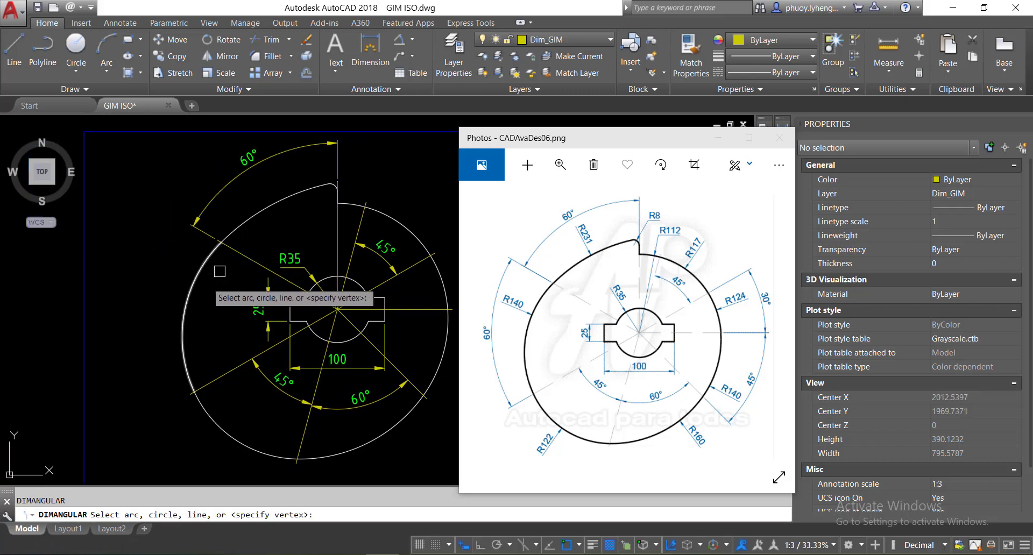
click(234, 249)
click(220, 377)
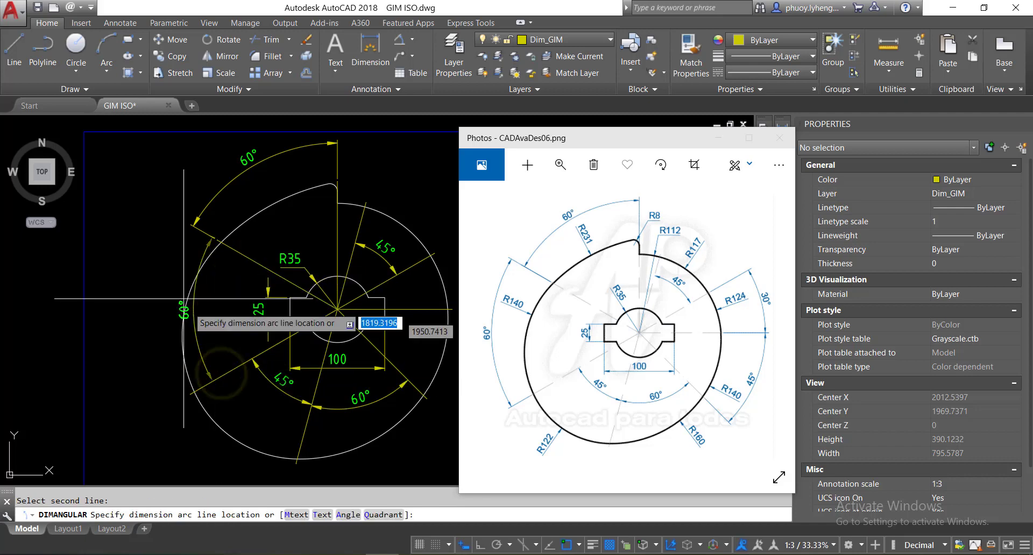
click(134, 282)
scroll(135, 285, down, 2)
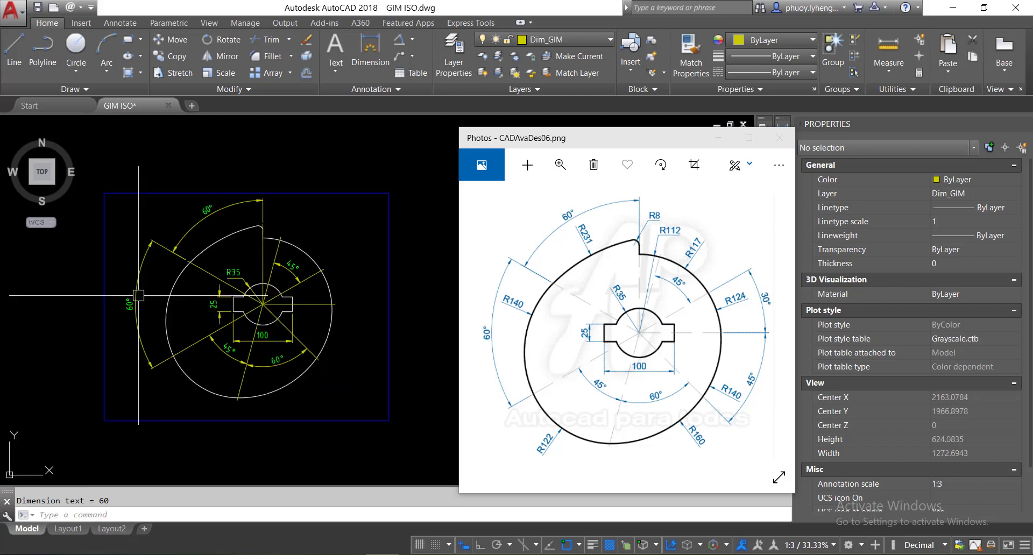
key(Return)
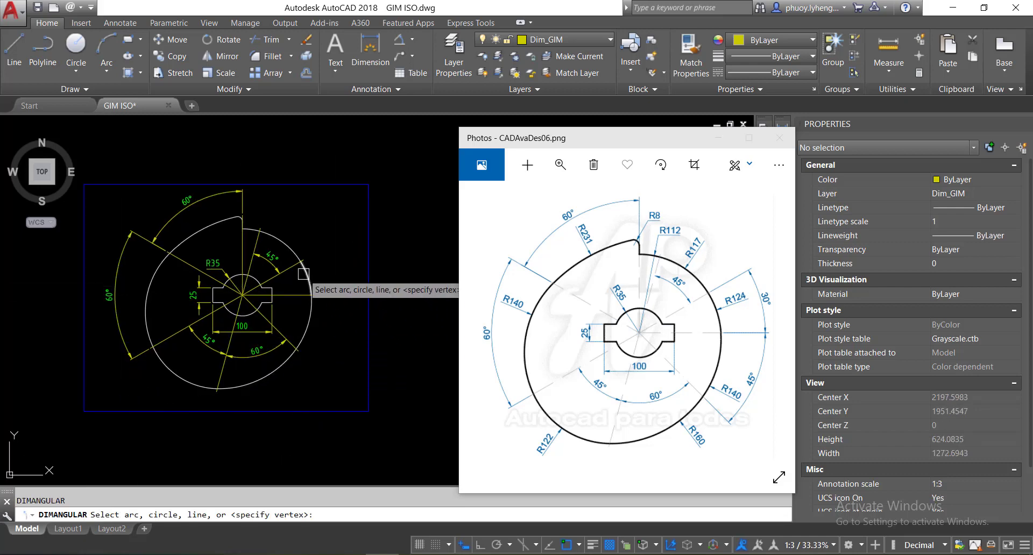
click(291, 262)
click(300, 295)
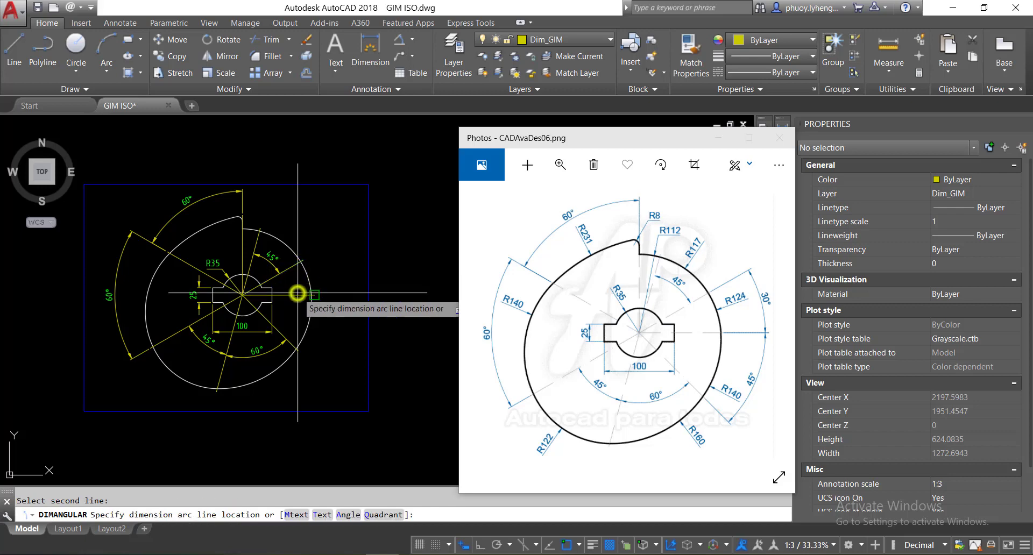
click(332, 276)
Add the 45° angular dimension between the horizontal and lower-right radial lines.
right_click(291, 317)
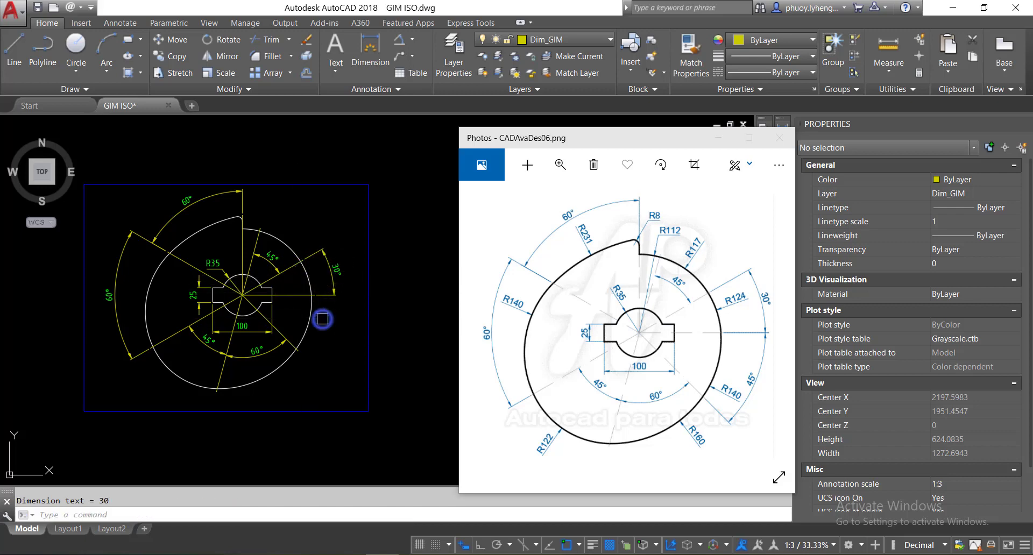
click(293, 295)
click(279, 331)
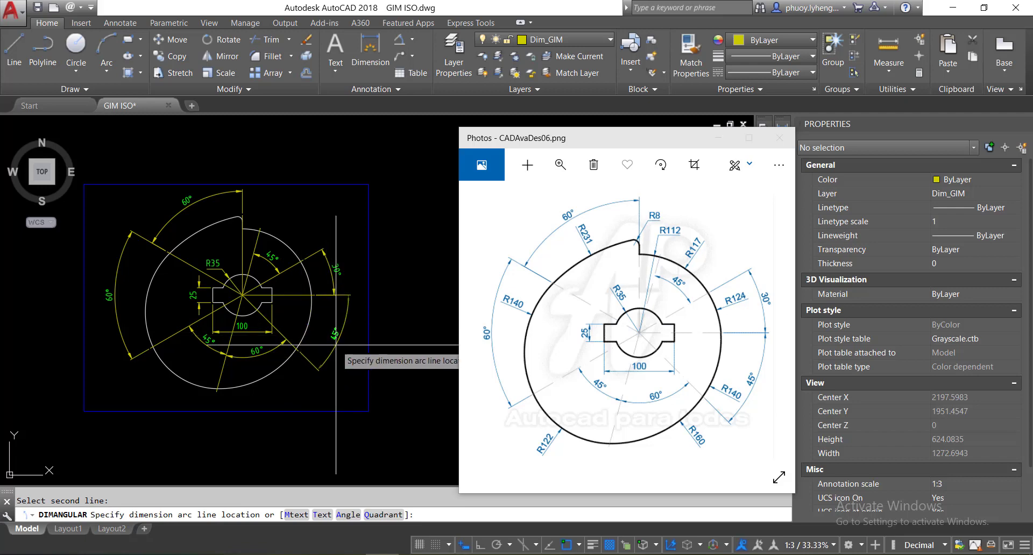
click(336, 342)
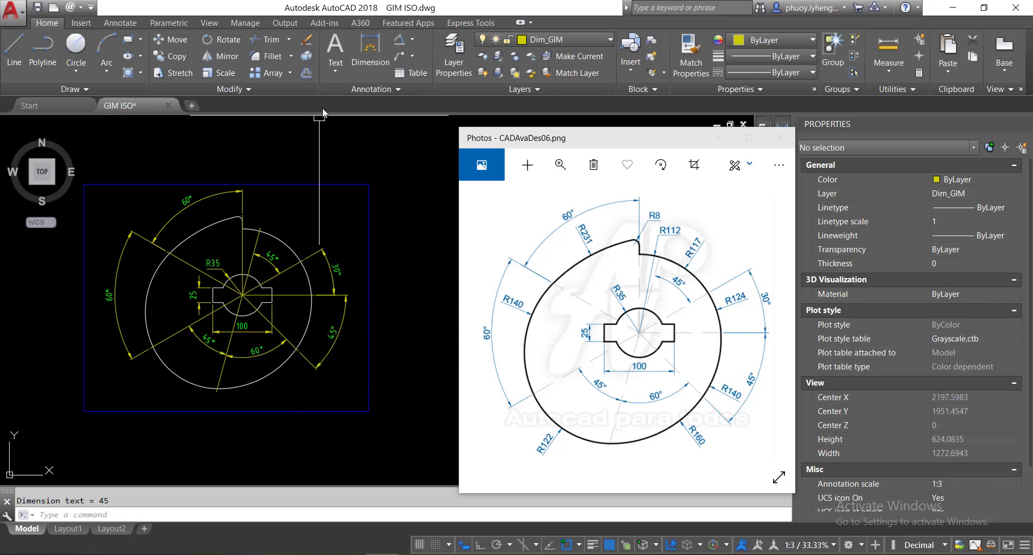
click(412, 40)
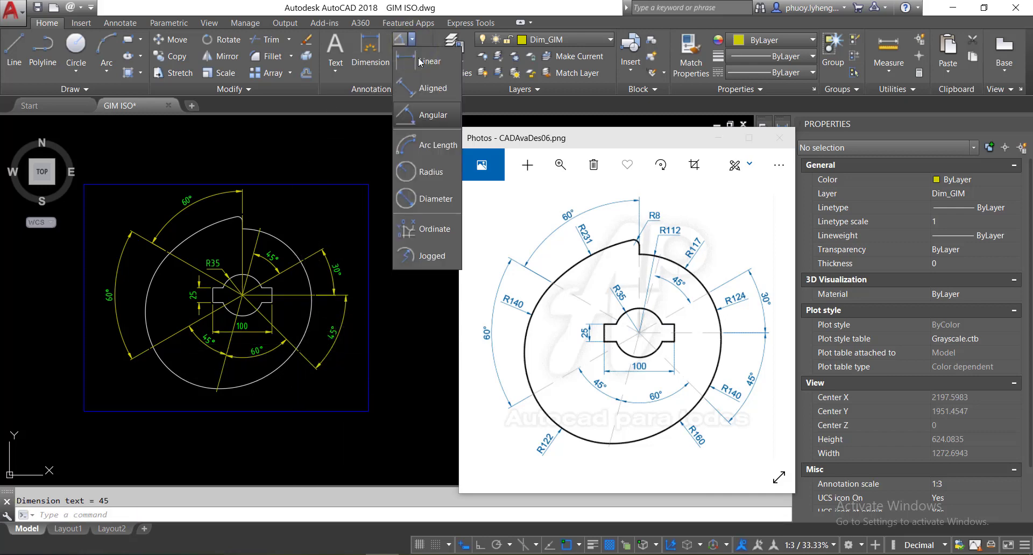
Place R160 at the bottom, R122 at lower left and R140 at upper left.
click(425, 176)
click(272, 367)
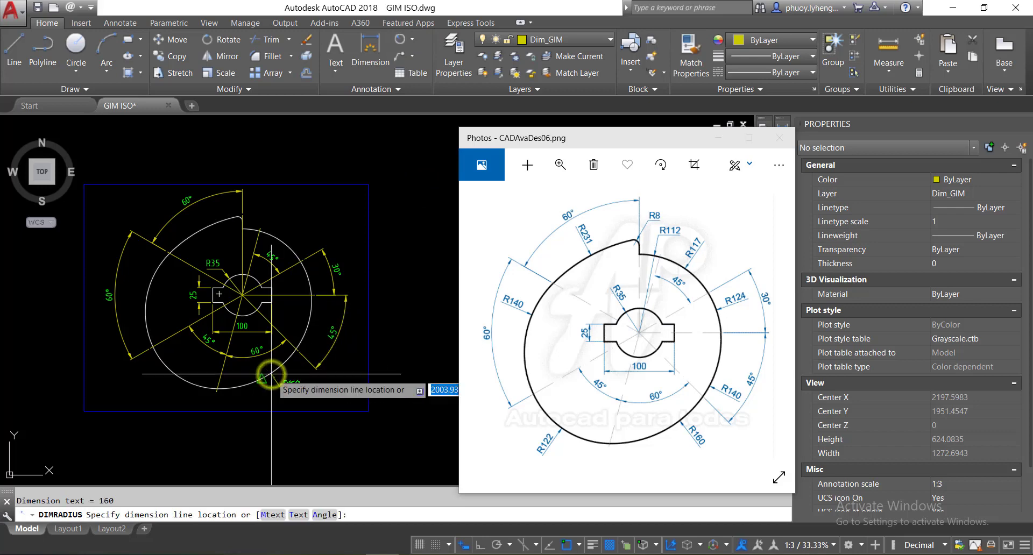
click(277, 389)
key(Return)
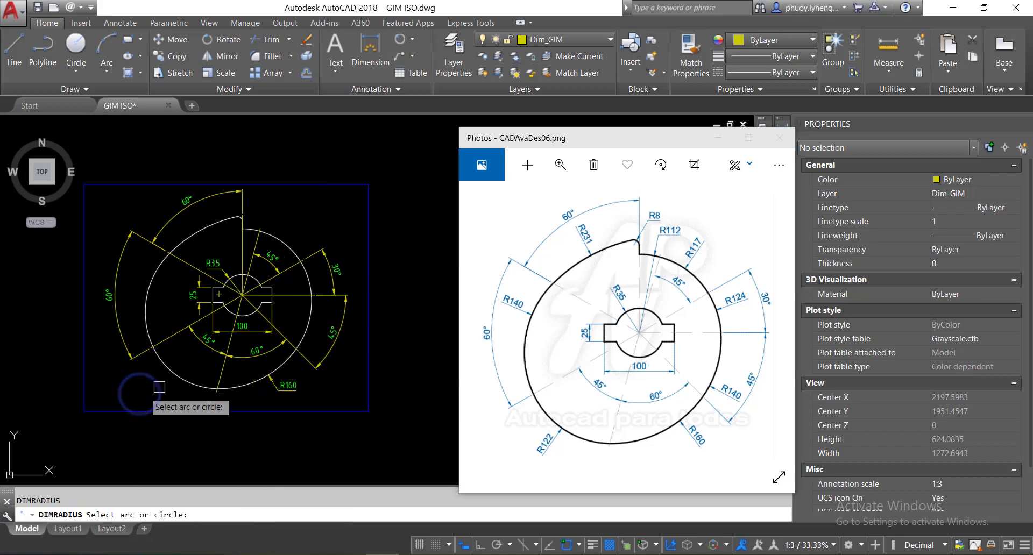
click(181, 379)
click(167, 385)
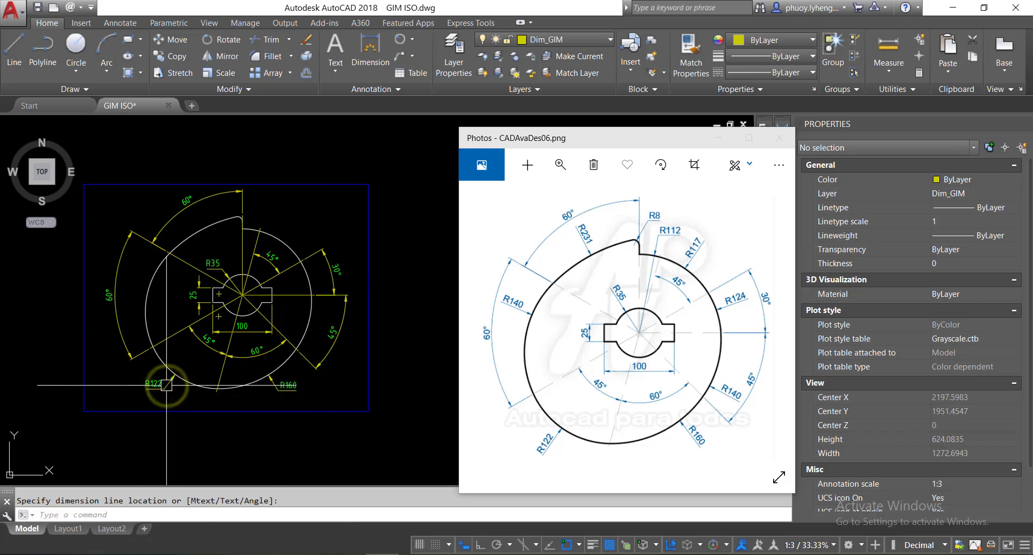
key(Return)
click(146, 281)
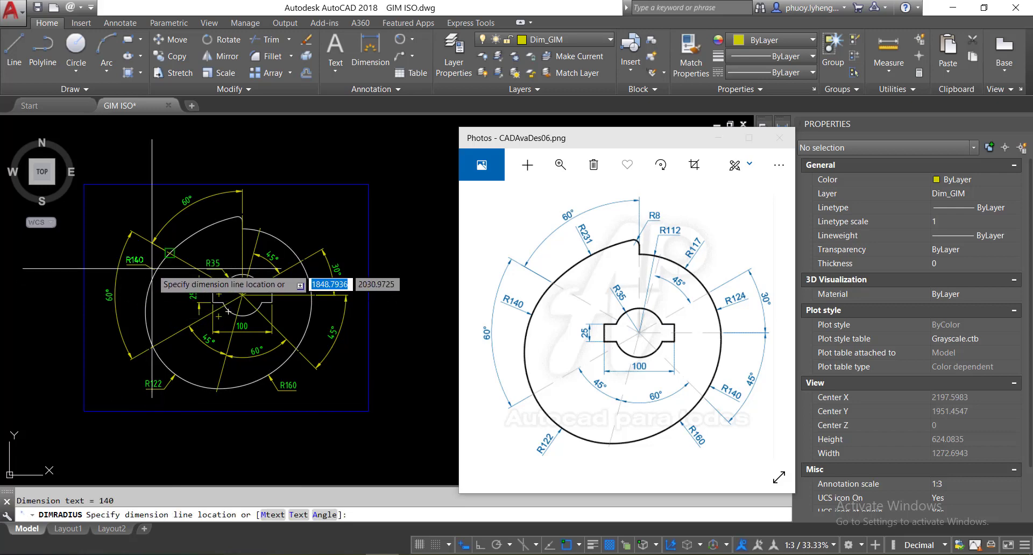
scroll(152, 268, up, 8)
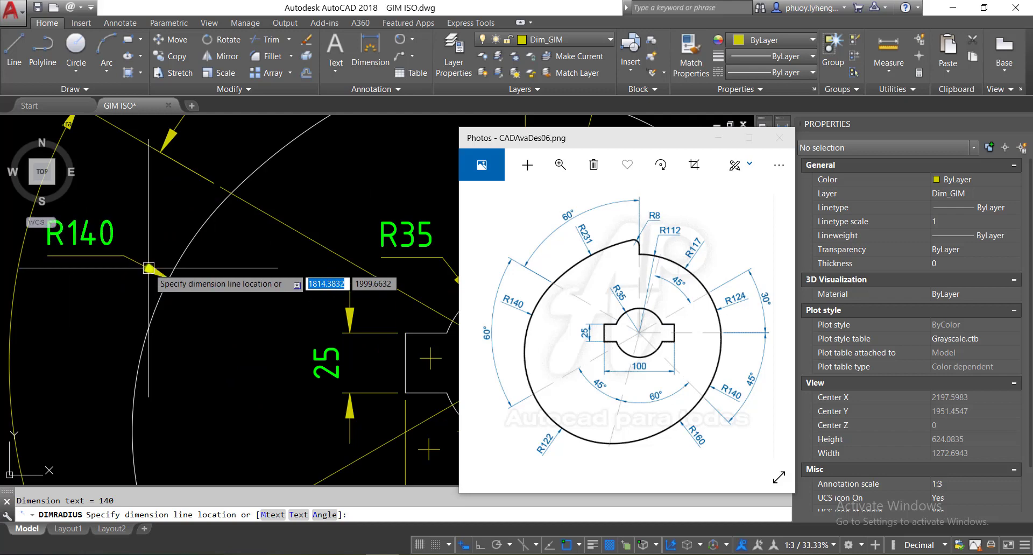
click(149, 268)
scroll(151, 270, down, 2)
scroll(151, 269, down, 2)
scroll(151, 269, down, 1)
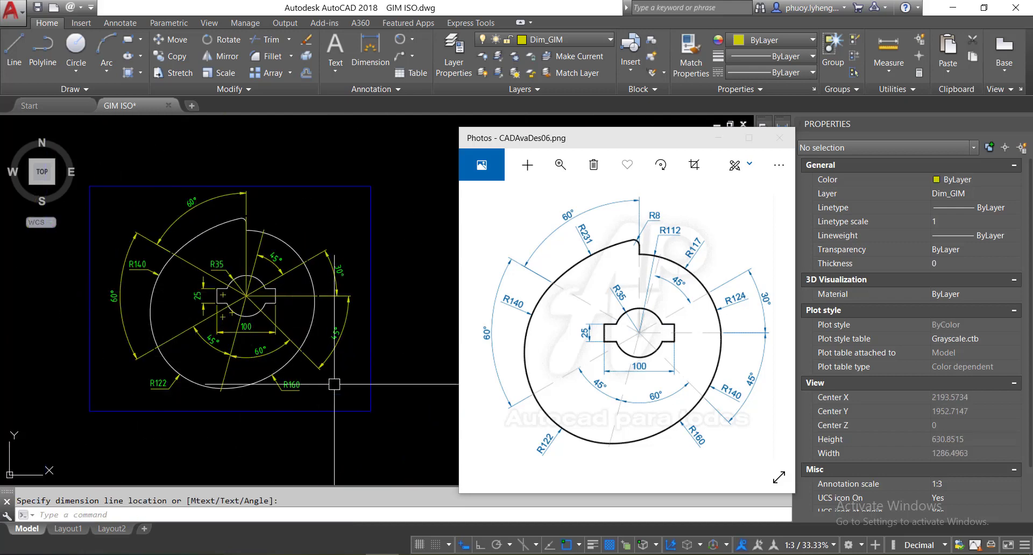
Add an R124 radius dimension to the cam's upper-right arc.
key(Escape)
click(342, 268)
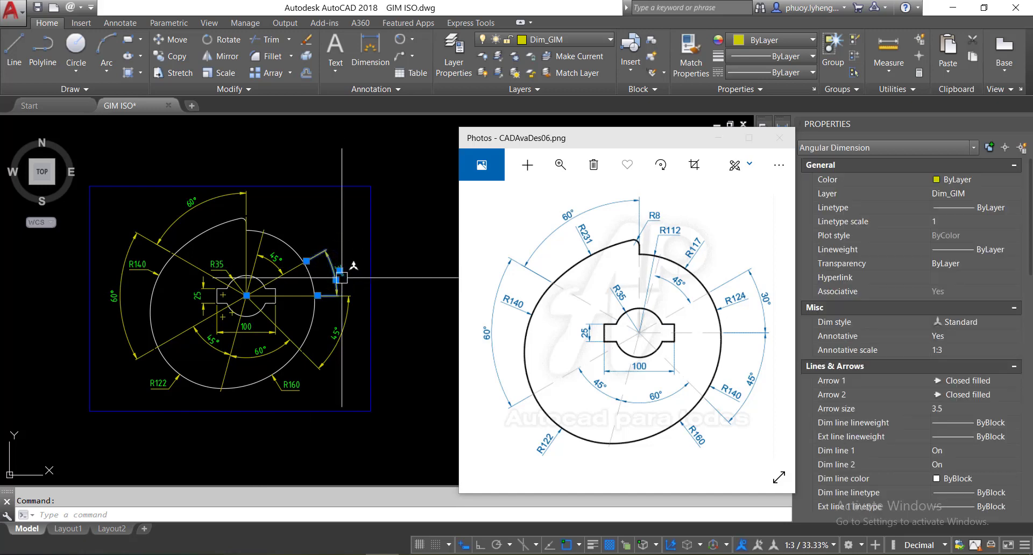
click(336, 280)
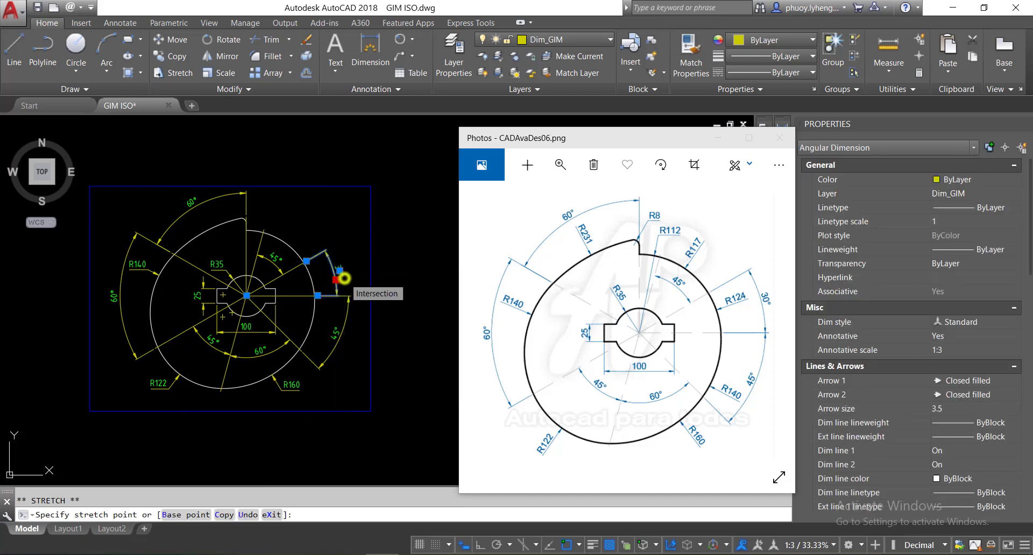
key(Escape)
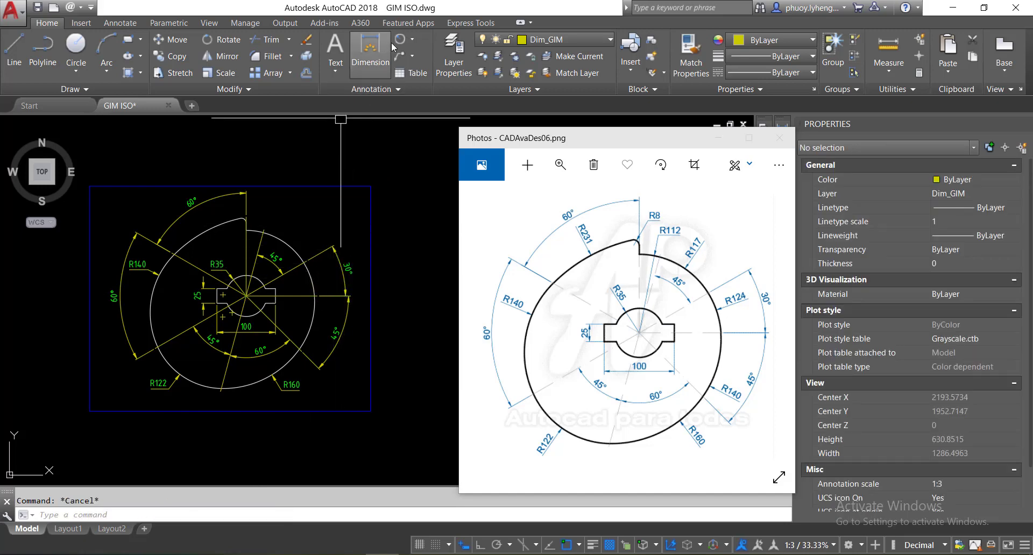
click(400, 39)
click(312, 278)
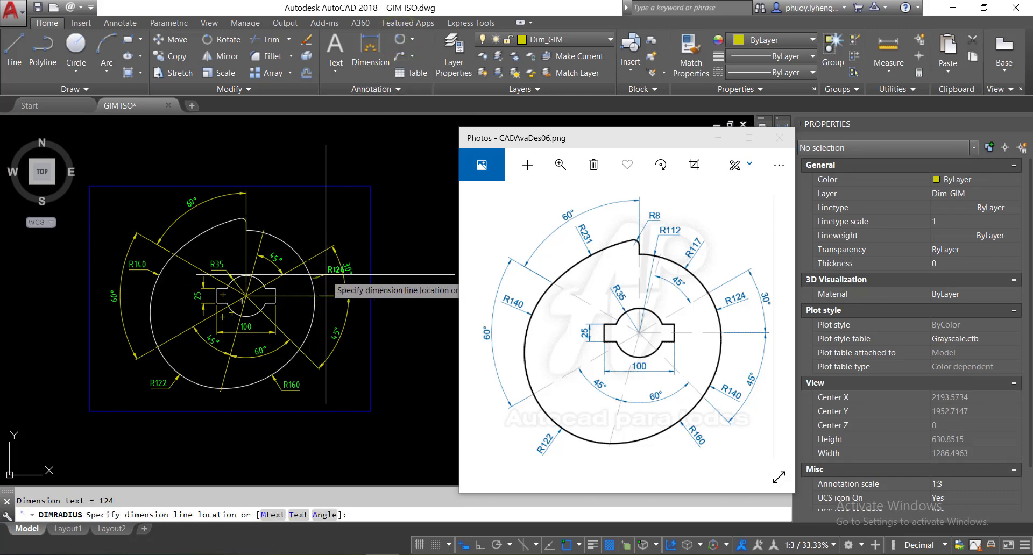
scroll(326, 278, up, 4)
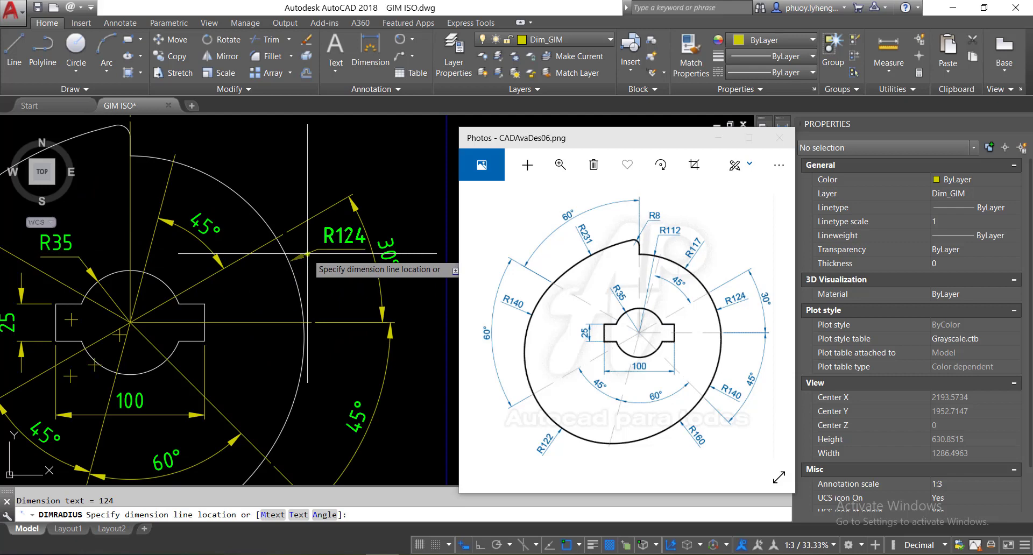
click(307, 253)
key(Escape)
Drag the 30° dimension arc well outward and the 45° arc slightly further out.
middle_drag(349, 277, 300, 293)
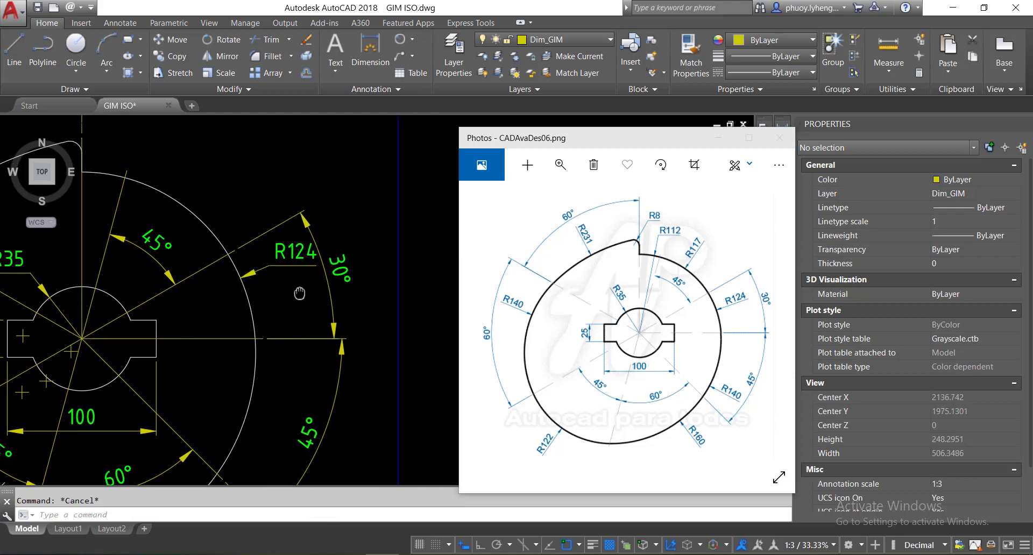
click(329, 295)
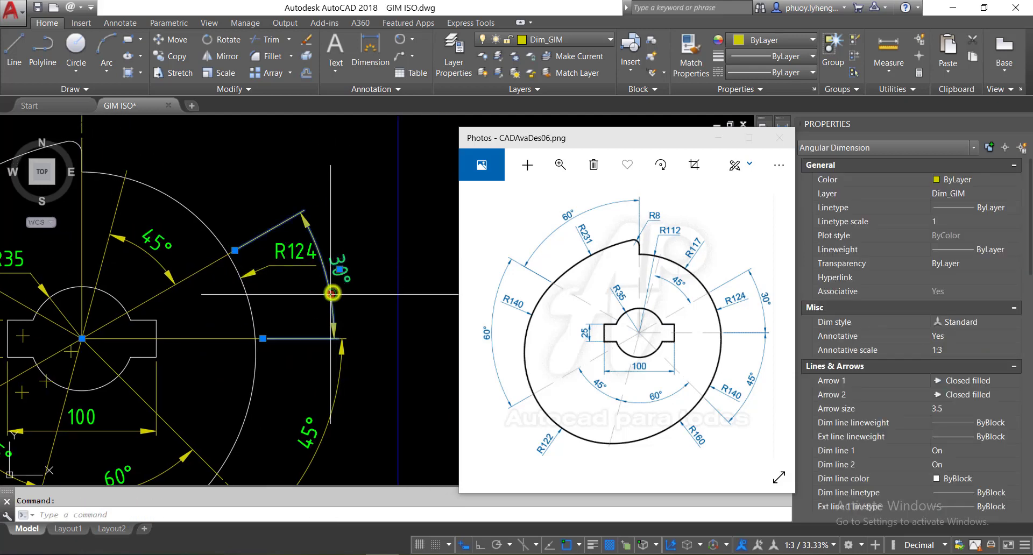
click(332, 293)
scroll(313, 300, down, 4)
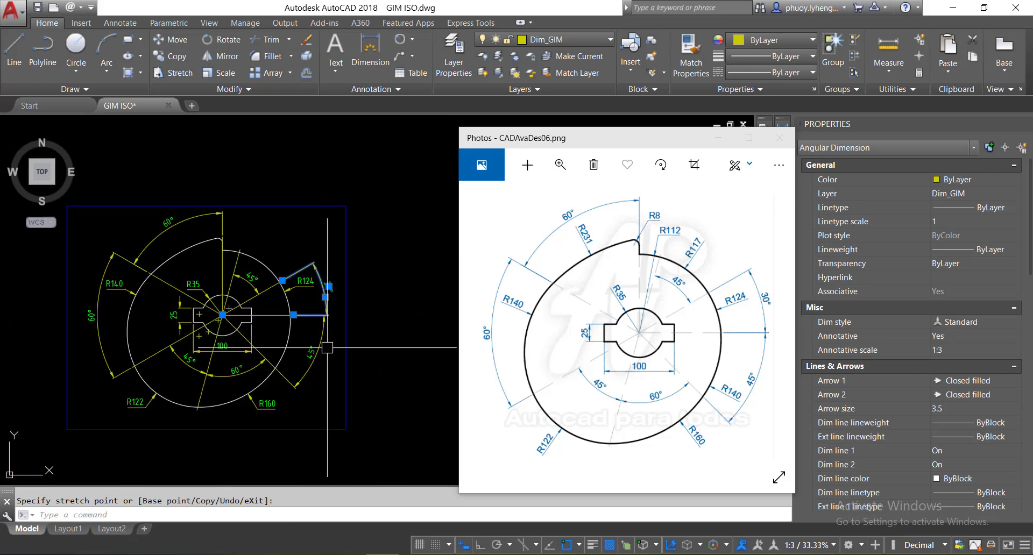
click(327, 348)
click(311, 370)
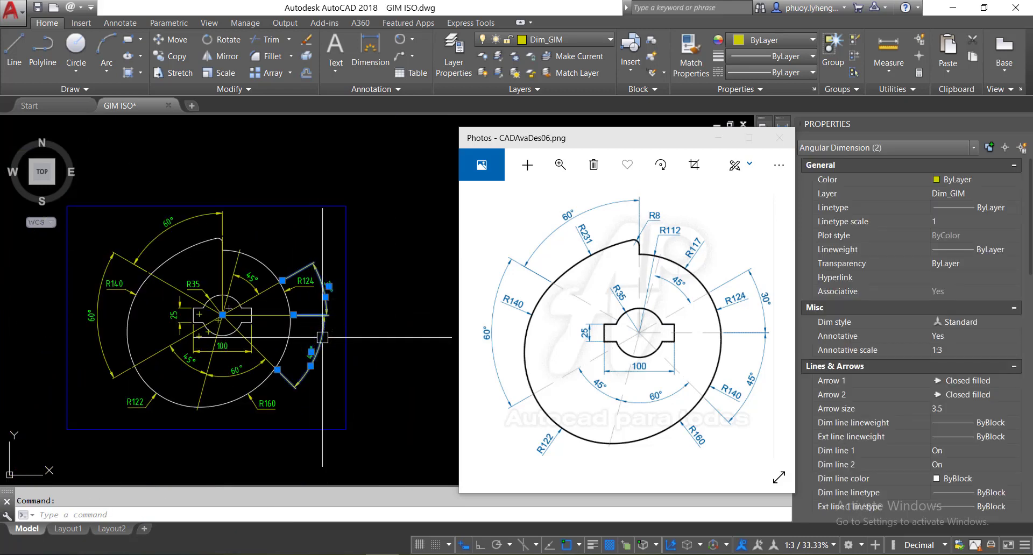
click(309, 366)
click(318, 370)
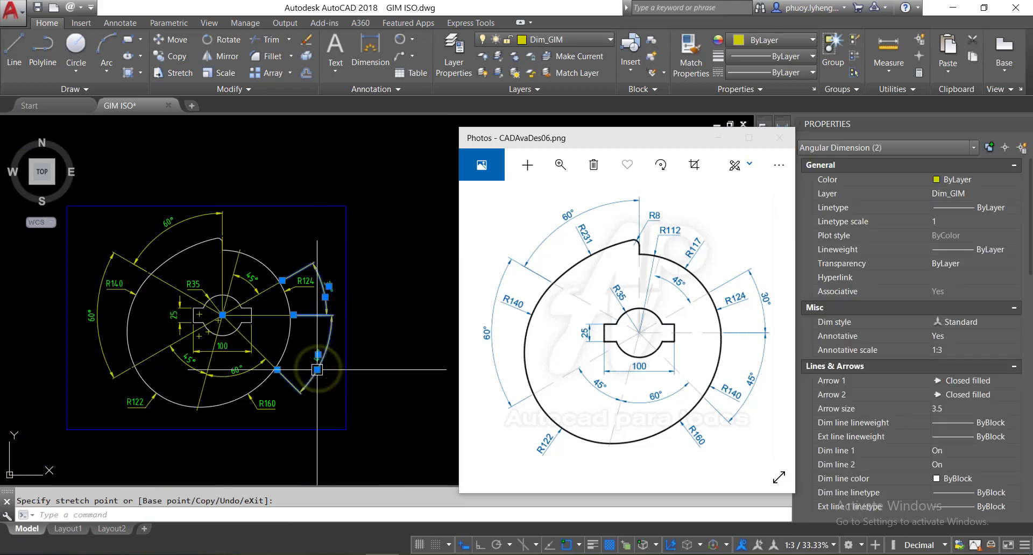
key(Escape)
key(Escape)
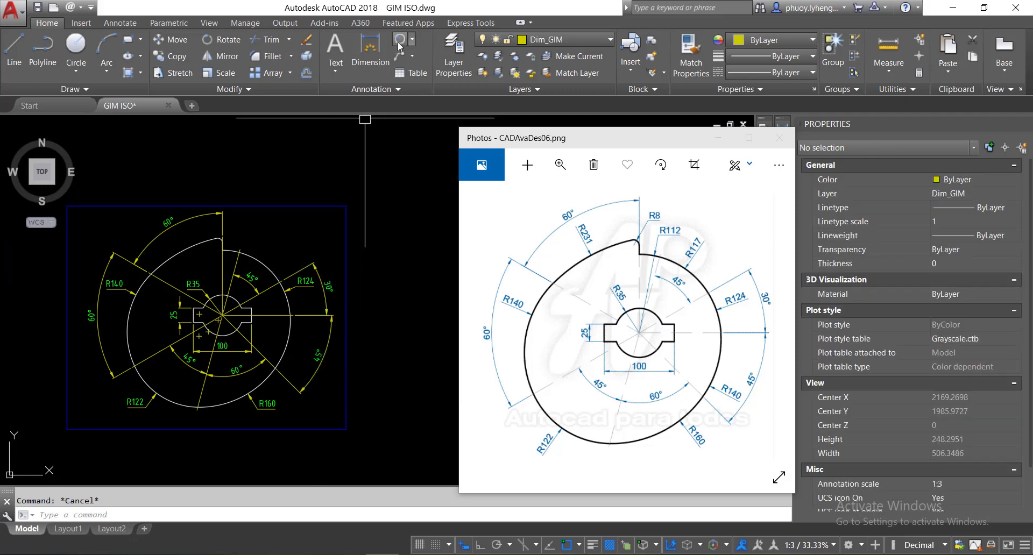
Place the R140 radius dimension on the arc's right side, redoing the misplaced first attempt.
click(398, 40)
click(291, 342)
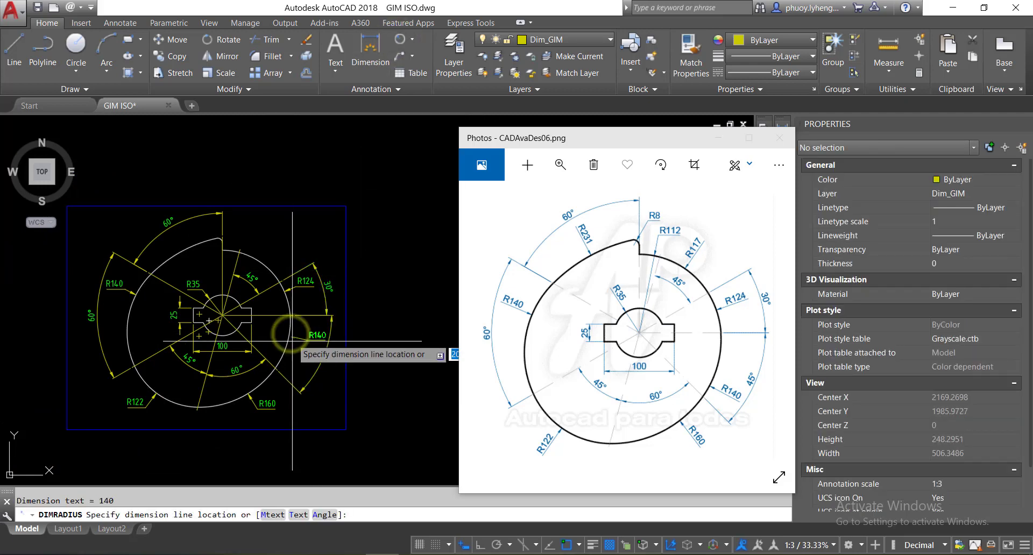
click(254, 332)
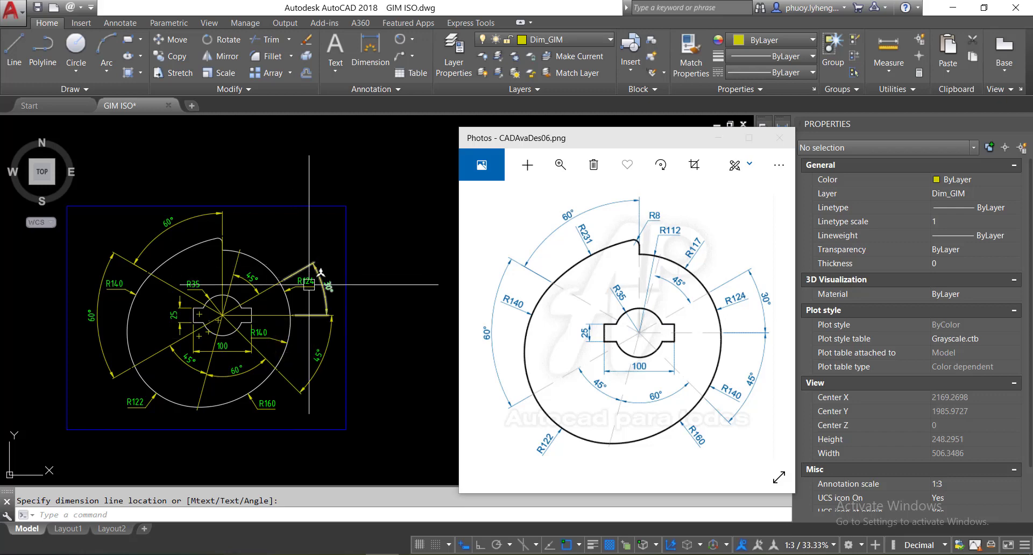
key(ctrl+z)
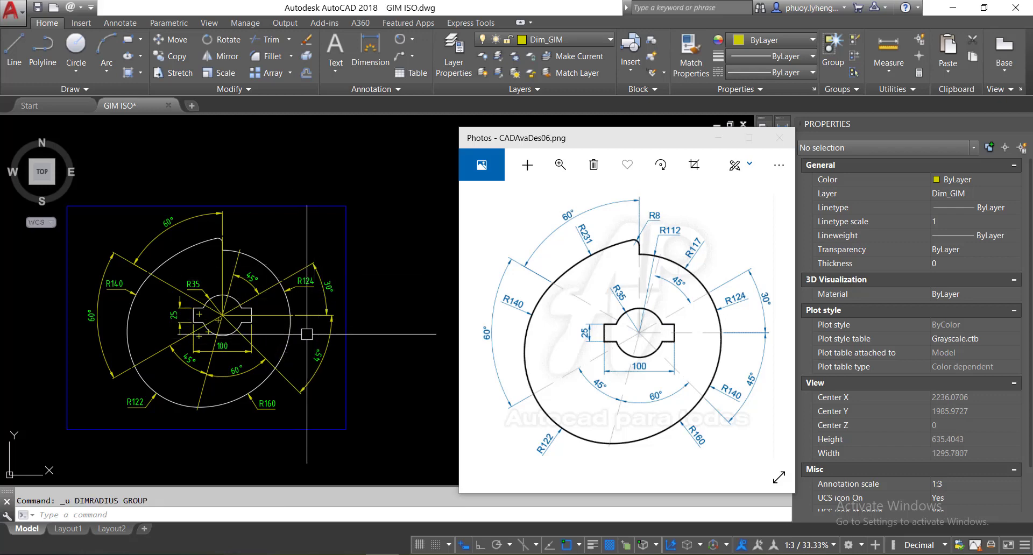
click(401, 43)
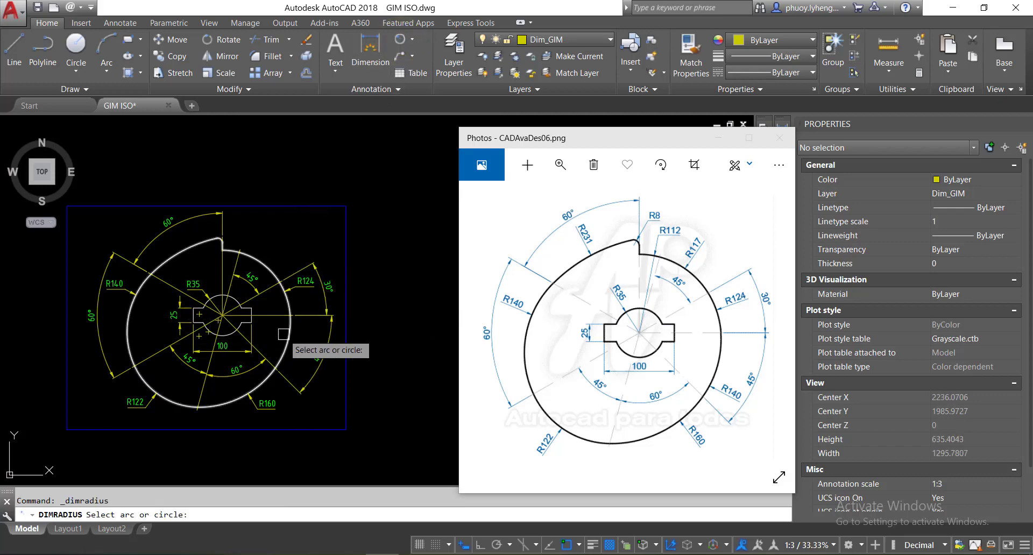
click(290, 342)
click(304, 334)
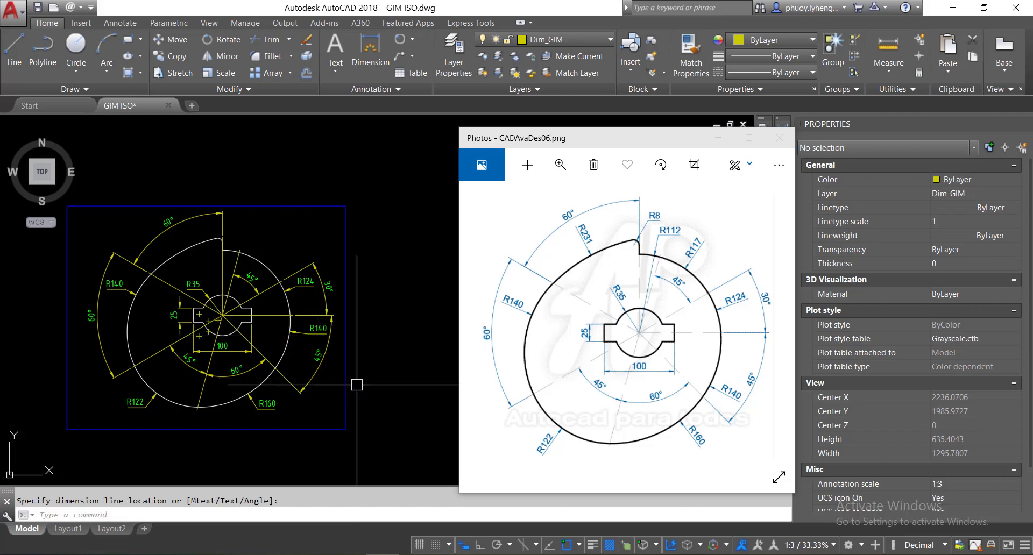
Add R117 above the part and R8 beside the rounded notch.
key(Return)
click(270, 268)
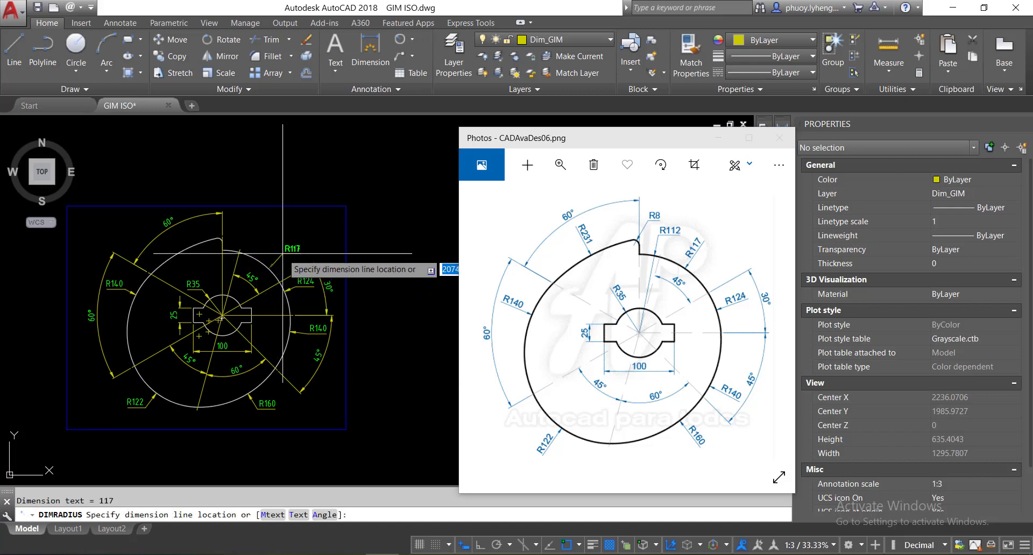
click(283, 253)
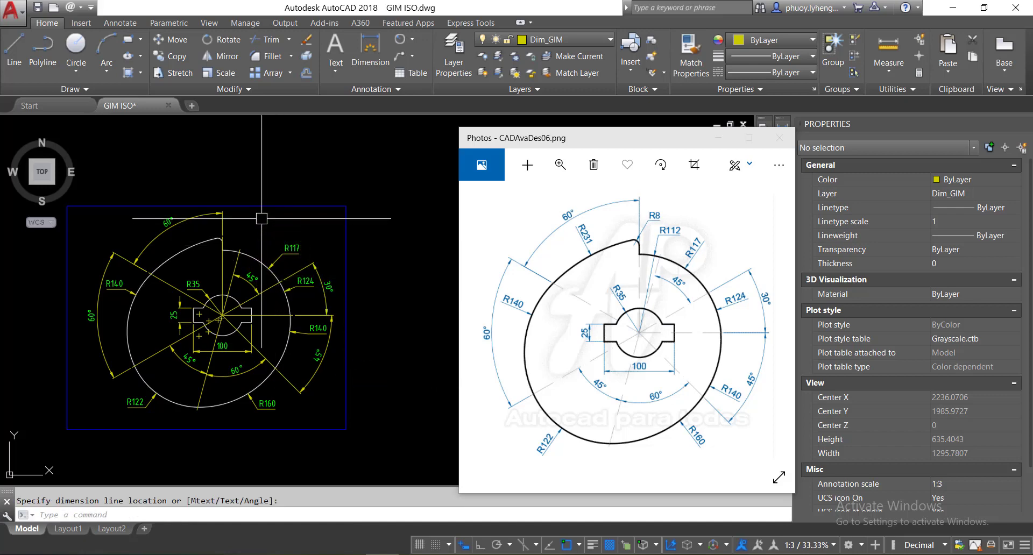
key(Return)
scroll(231, 253, up, 4)
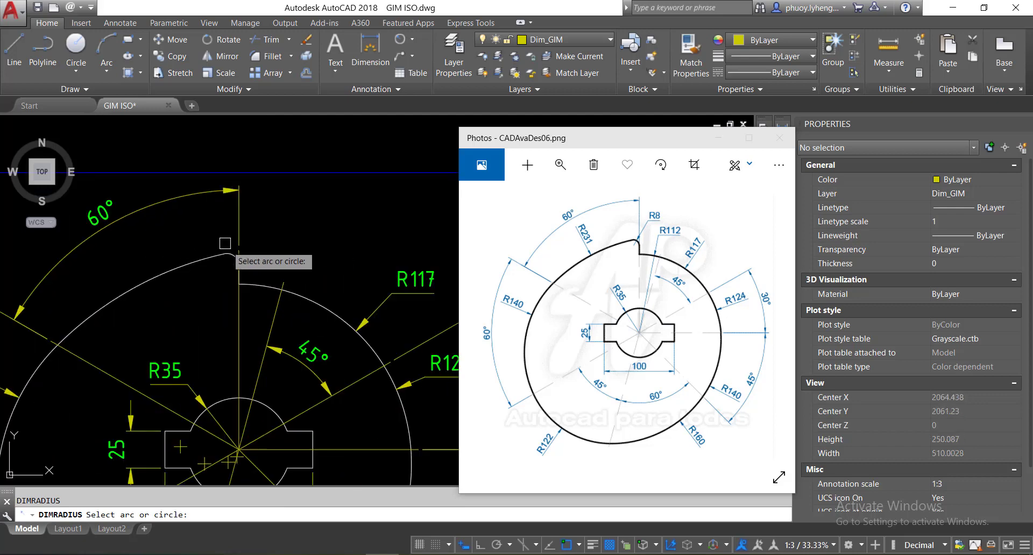
scroll(238, 263, up, 2)
click(231, 263)
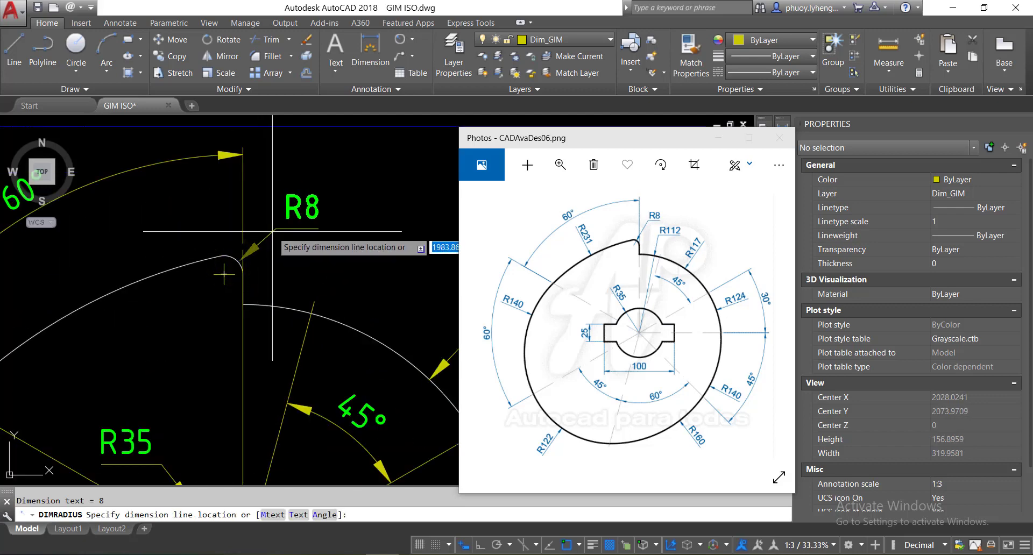
click(270, 225)
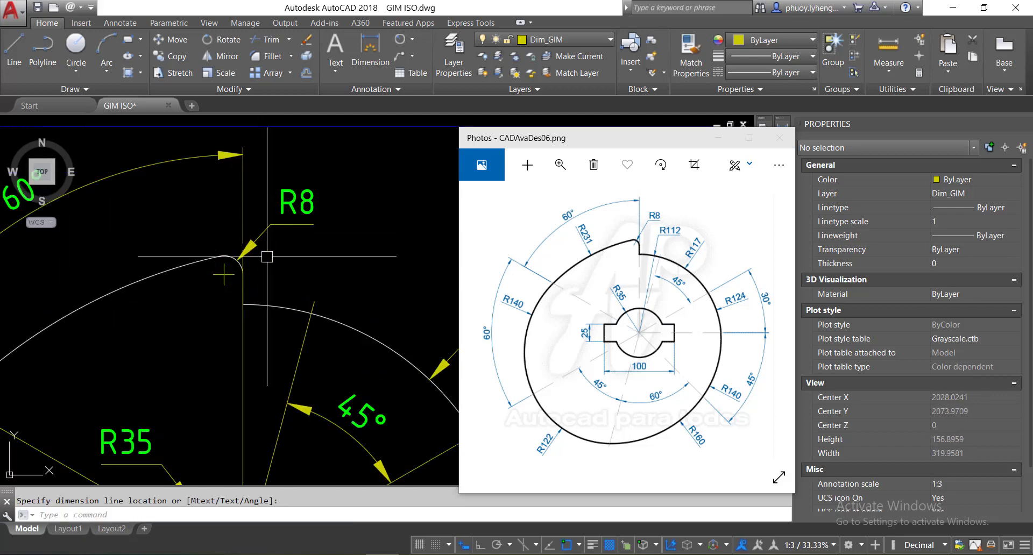
Add the R112 radius dimension to the arc near the notch, next to R8.
scroll(267, 257, down, 2)
key(Return)
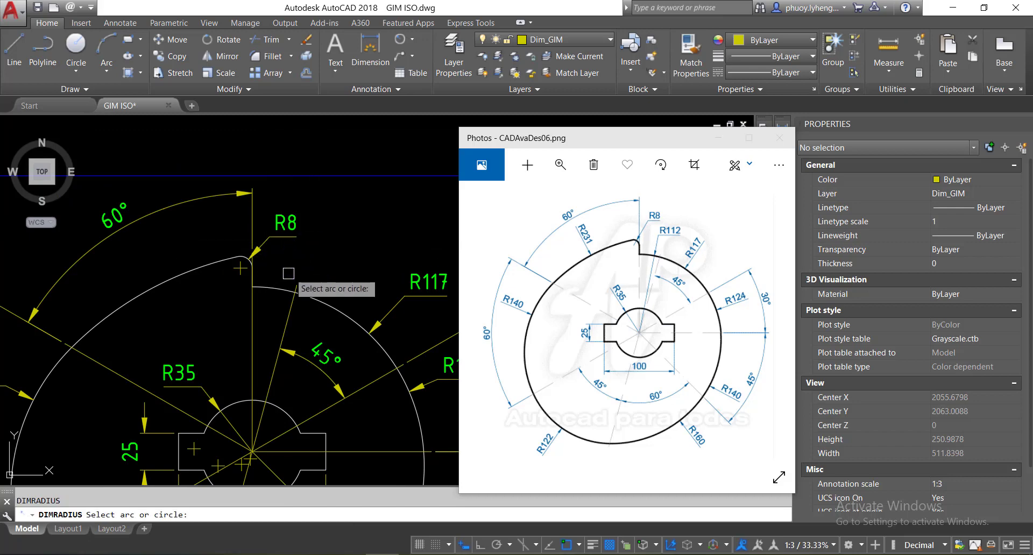
click(280, 287)
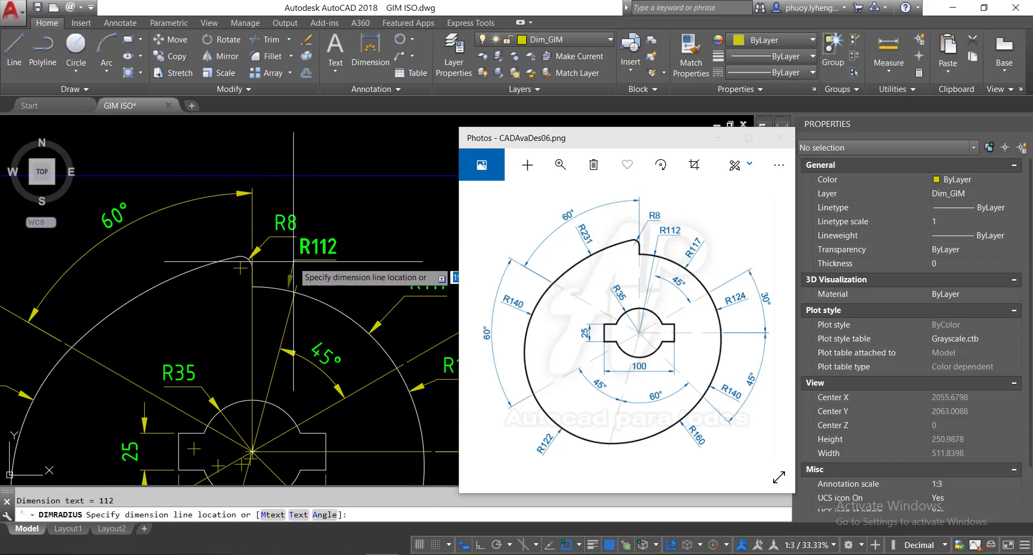
click(293, 258)
scroll(331, 207, down, 2)
scroll(334, 211, down, 2)
scroll(310, 193, down, 2)
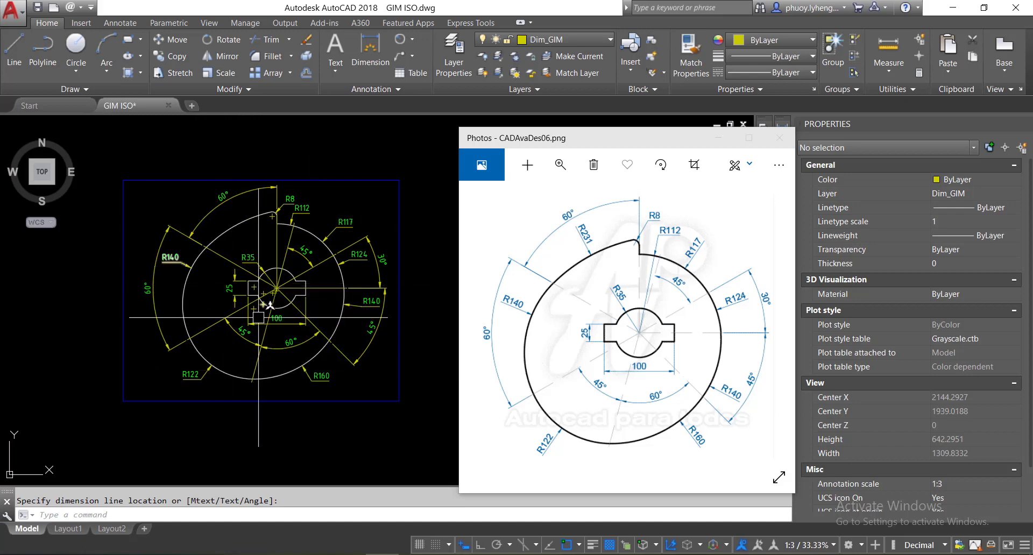
scroll(253, 287, up, 2)
scroll(248, 274, up, 3)
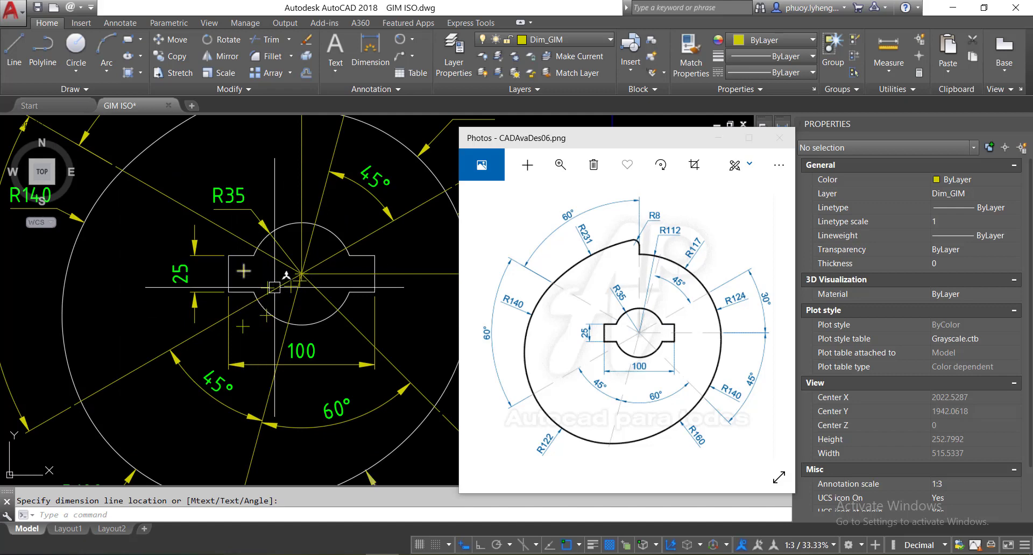
scroll(268, 283, down, 2)
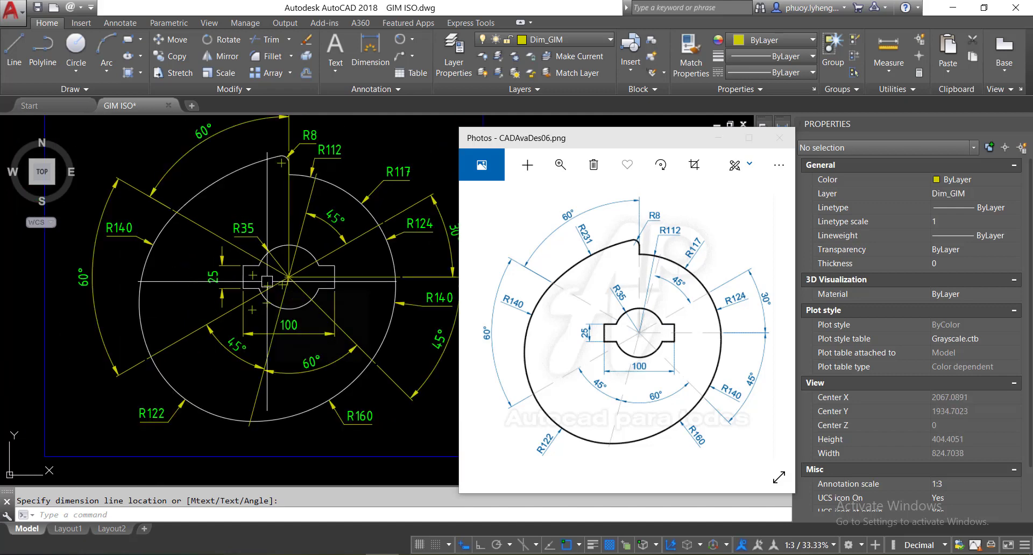
scroll(204, 318, down, 2)
scroll(204, 318, down, 1)
scroll(236, 254, up, 3)
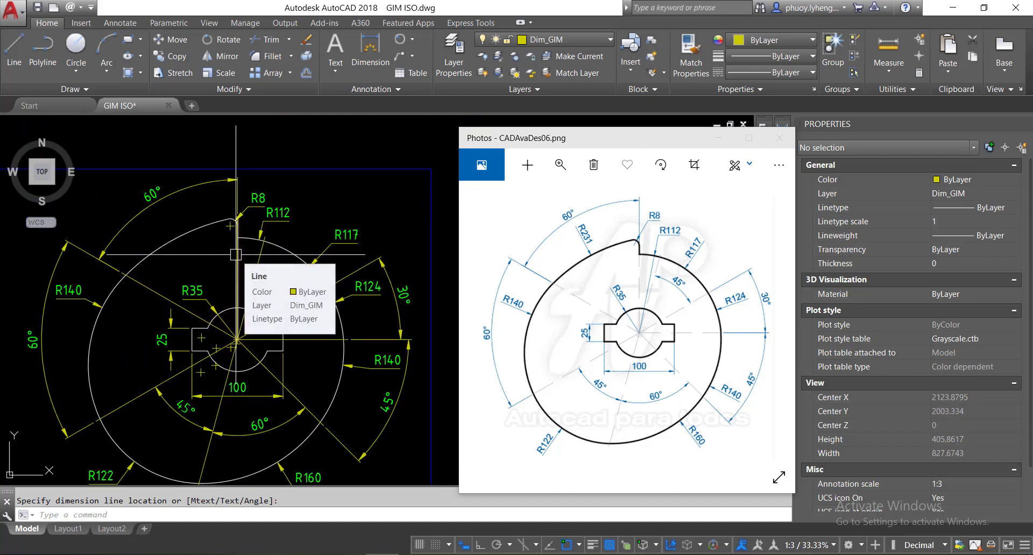
click(229, 227)
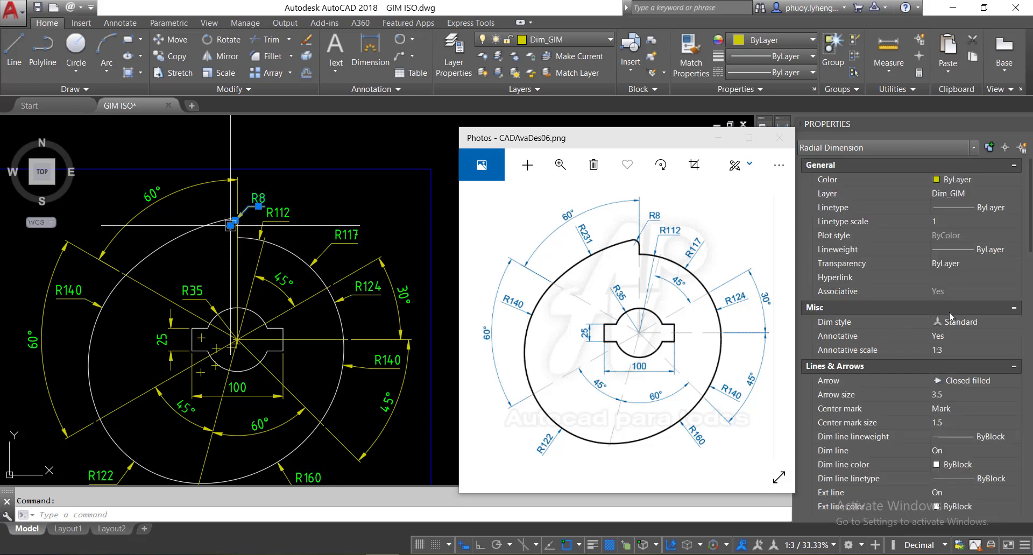
Set the R8 dimension's Center mark property to None in the Properties palette.
scroll(949, 312, down, 4)
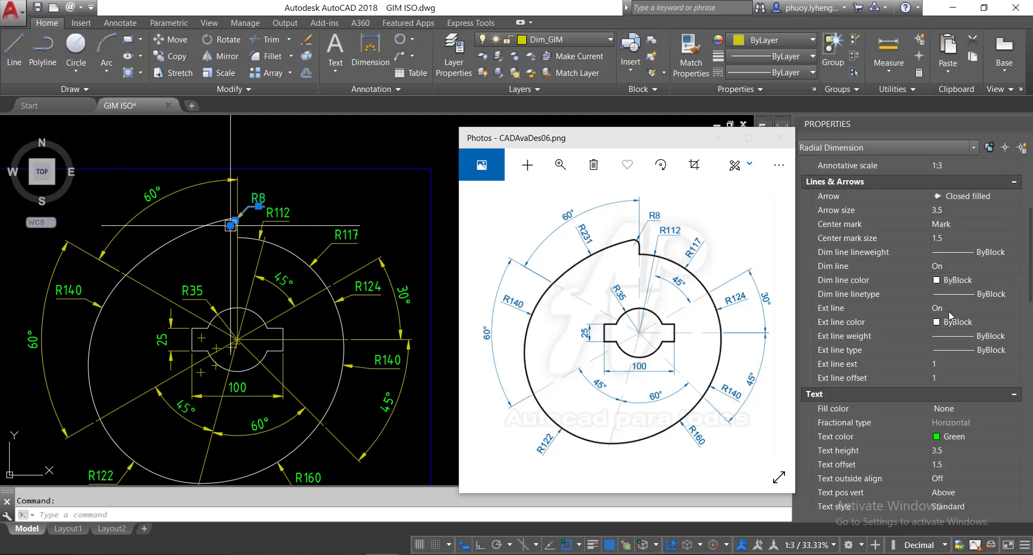
click(988, 225)
click(989, 224)
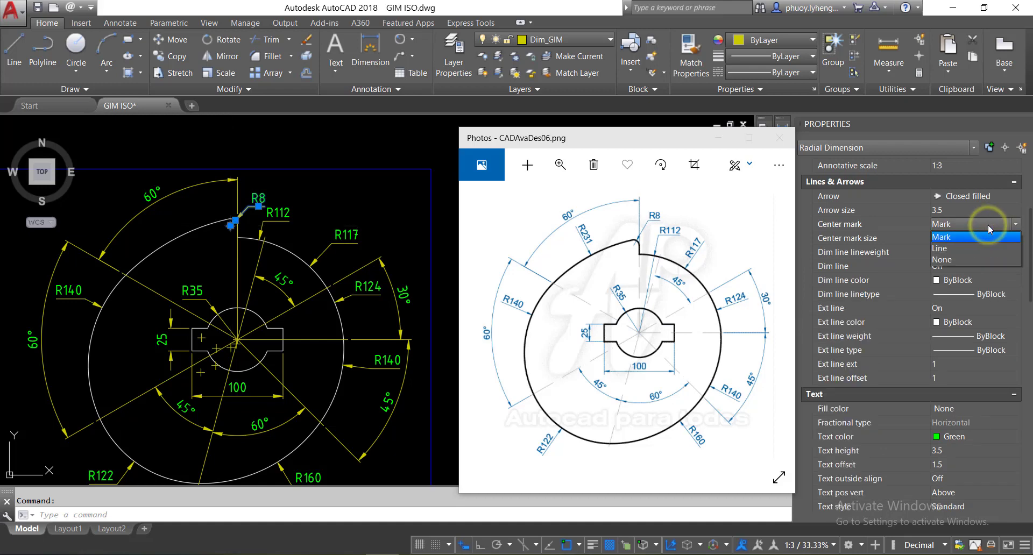
click(973, 260)
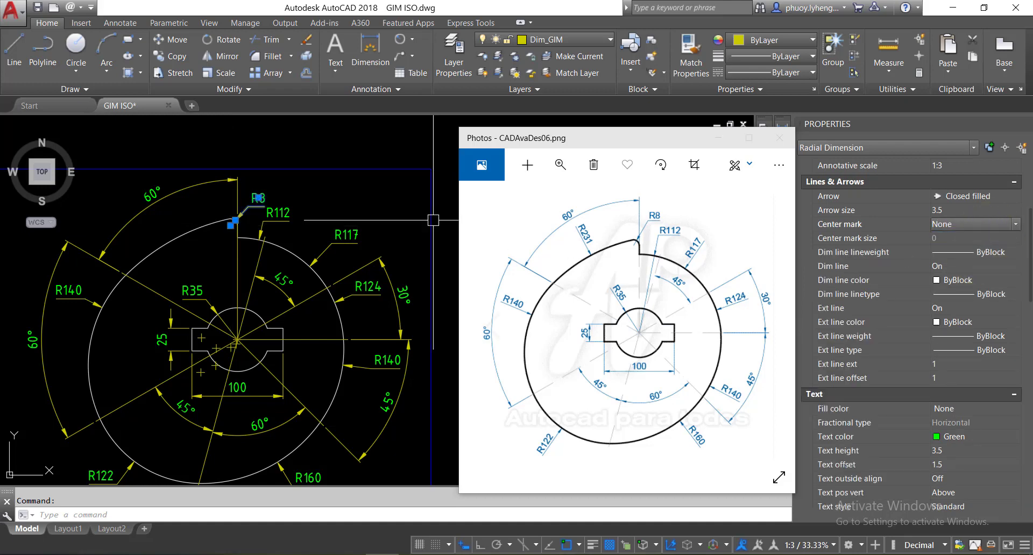
key(Escape)
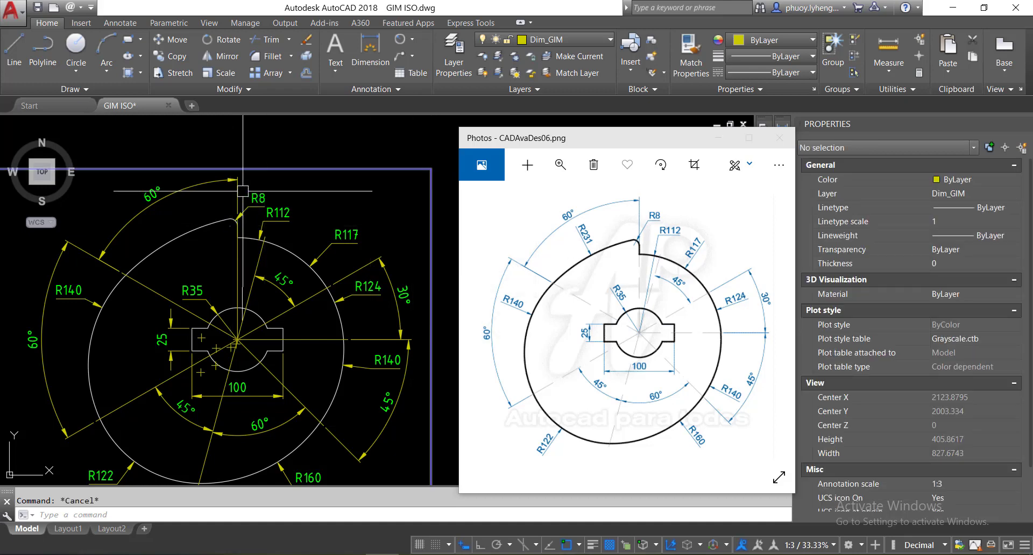
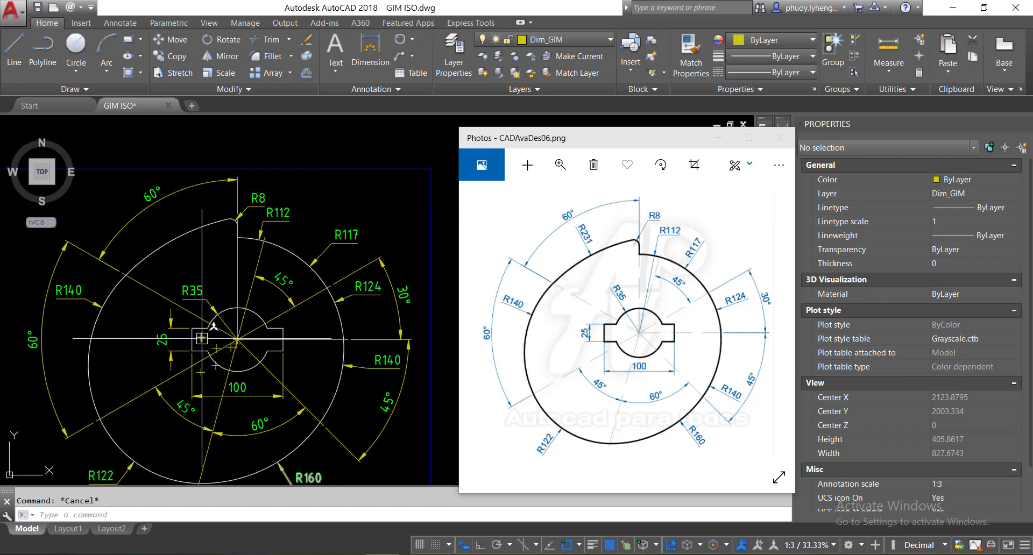
Select the seven radius dimensions: R124, R117, R112, R160, both R140s and R122.
click(372, 295)
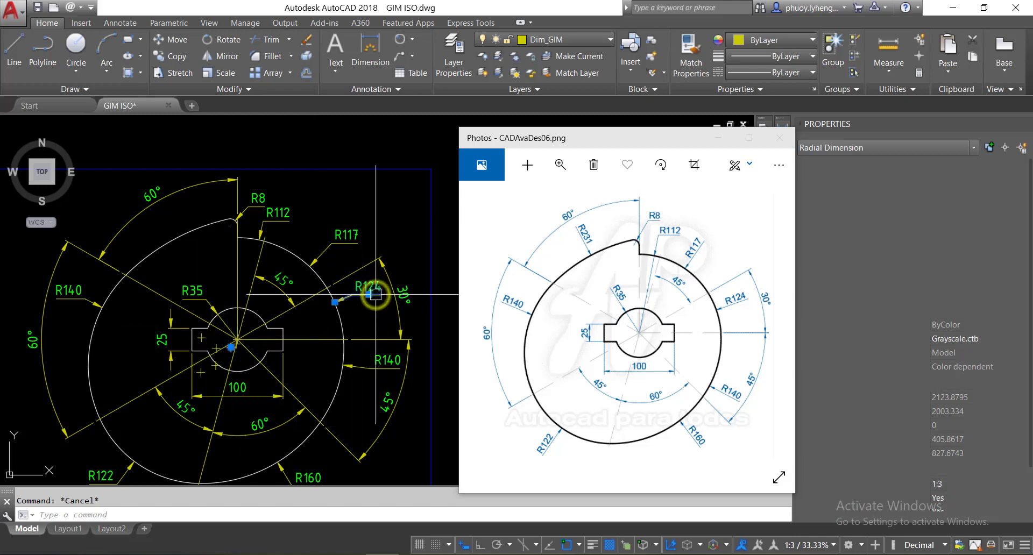
click(346, 233)
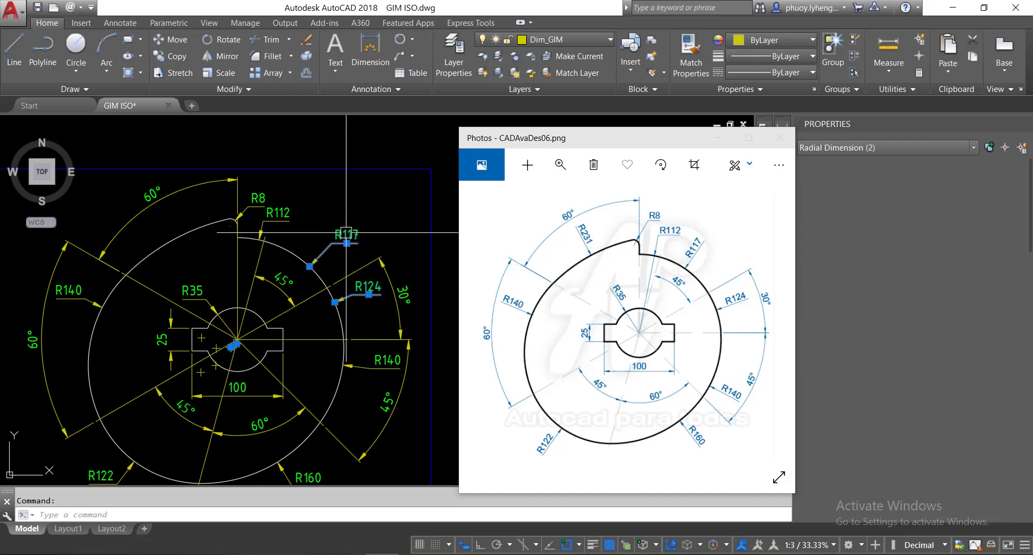
click(278, 221)
middle_drag(318, 474, 321, 395)
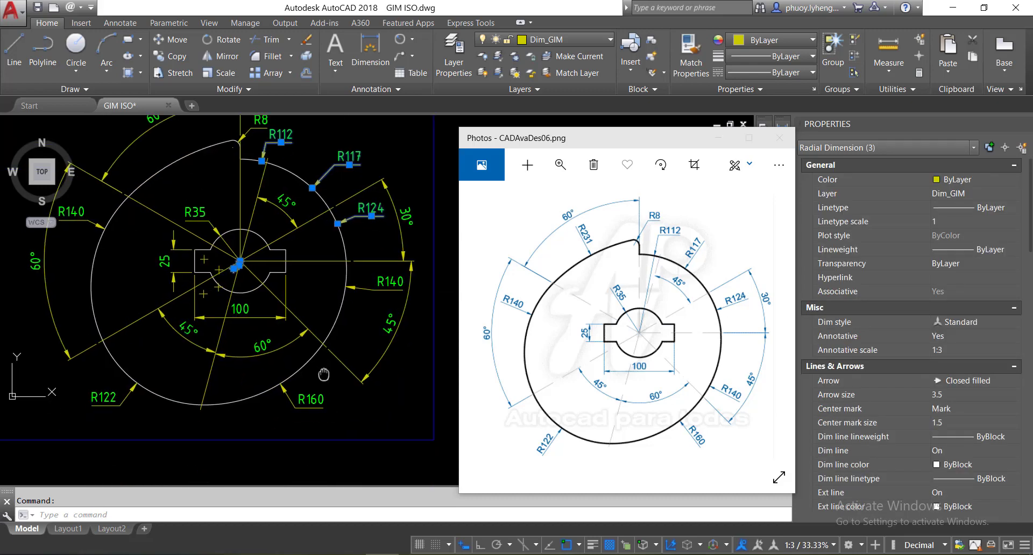
click(321, 409)
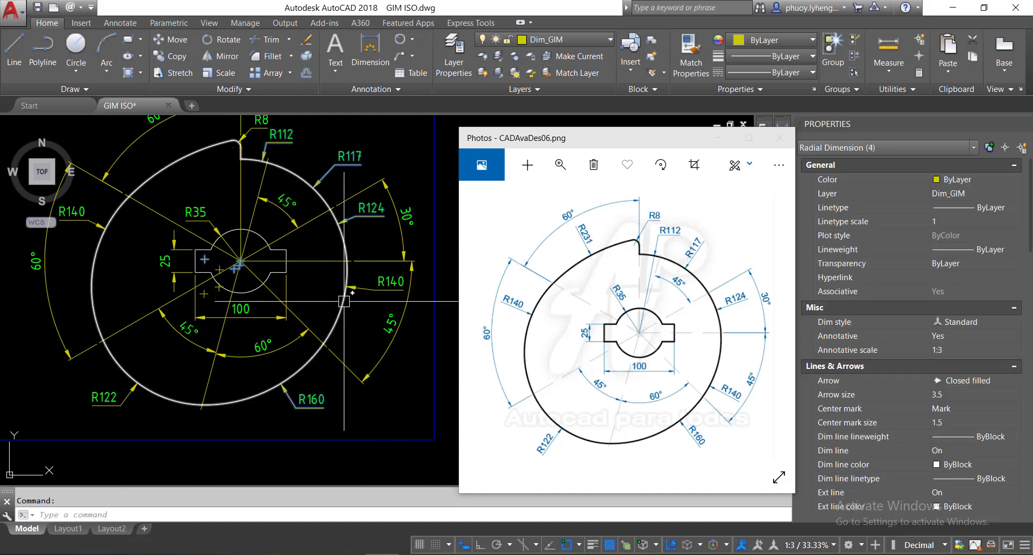
click(369, 289)
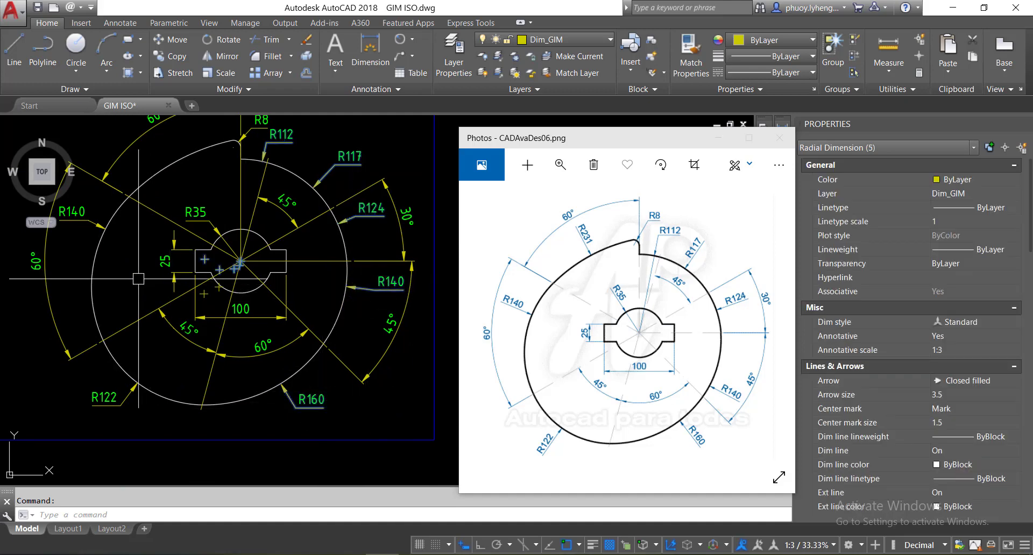
click(123, 403)
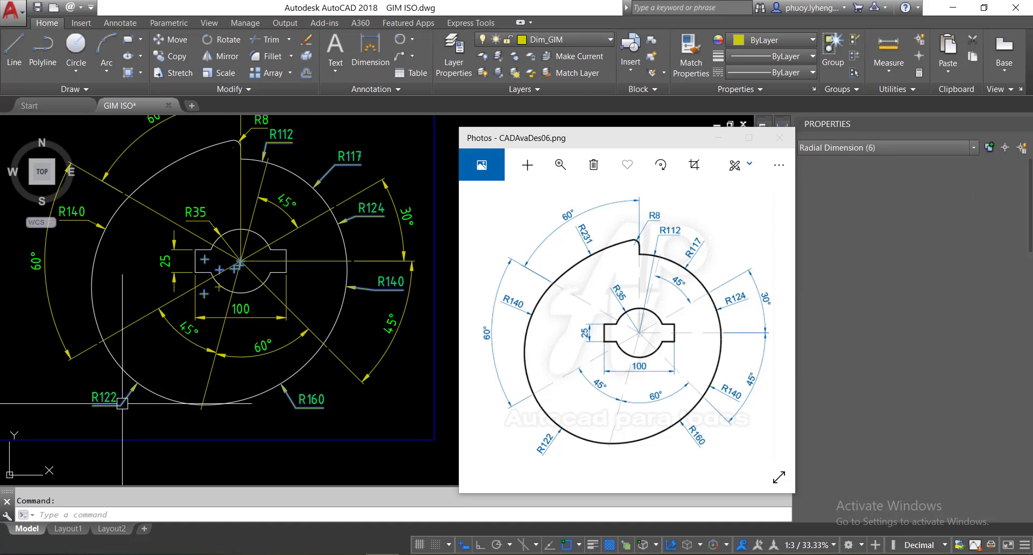
click(81, 214)
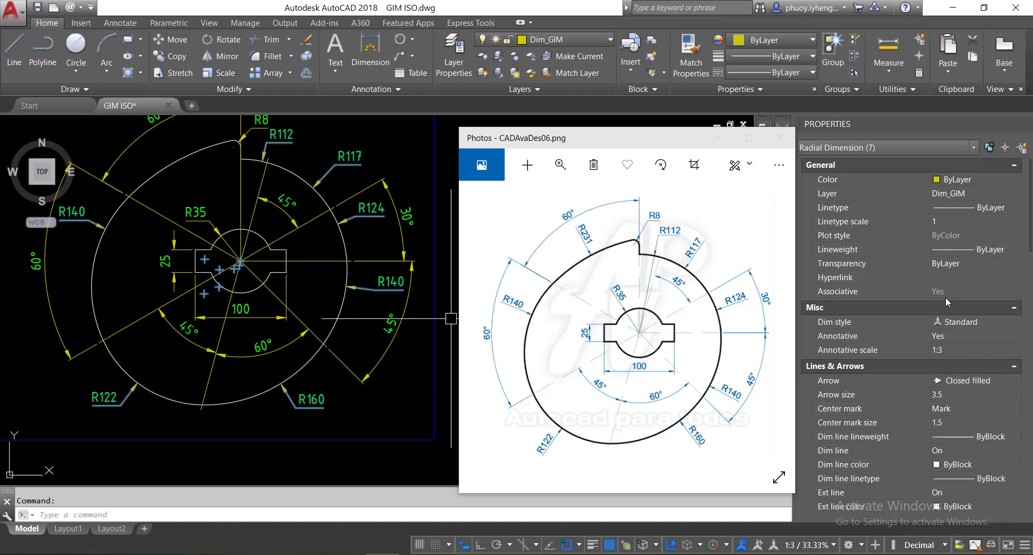
Set their Center mark to None in the Properties palette, then deselect.
scroll(945, 297, down, 5)
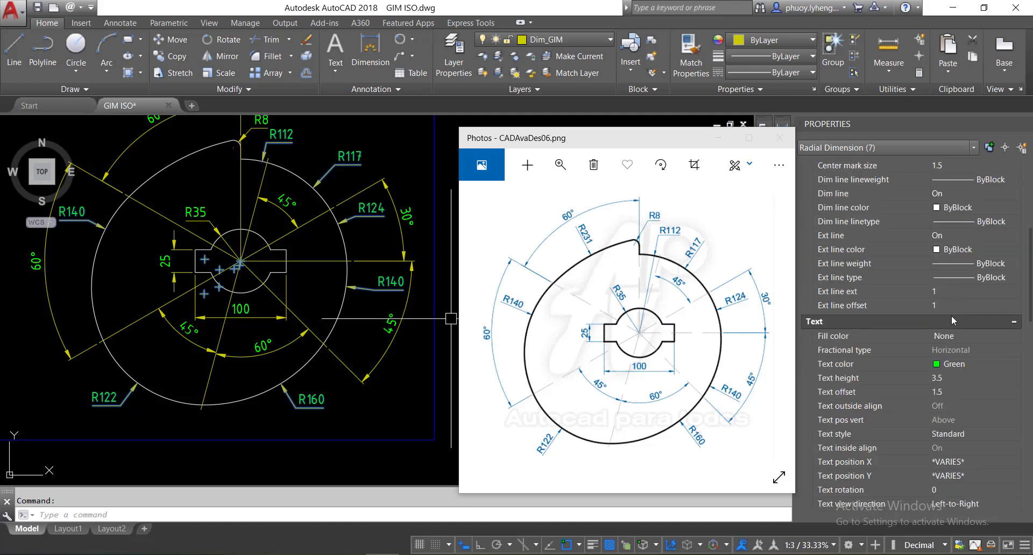
scroll(952, 319, down, 3)
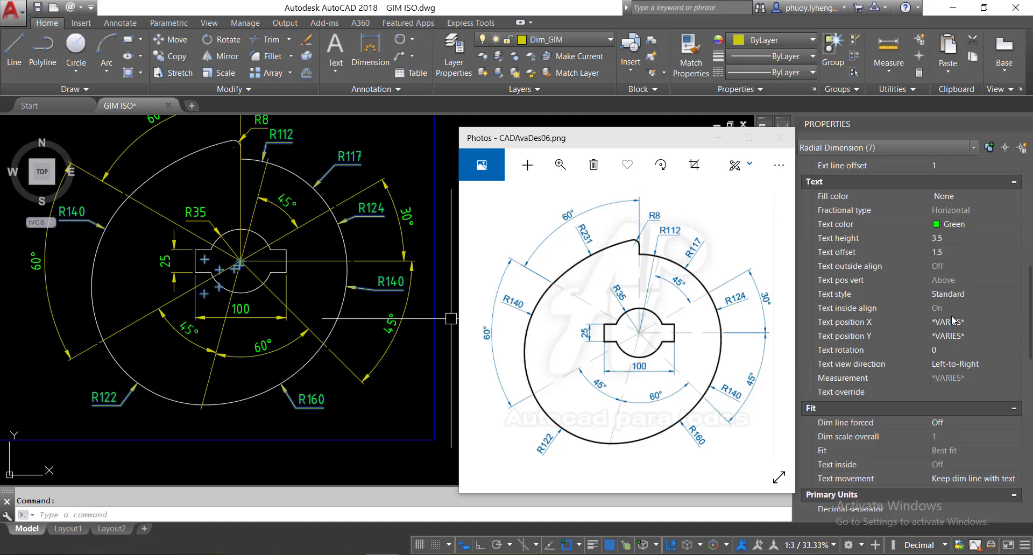
scroll(951, 320, up, 4)
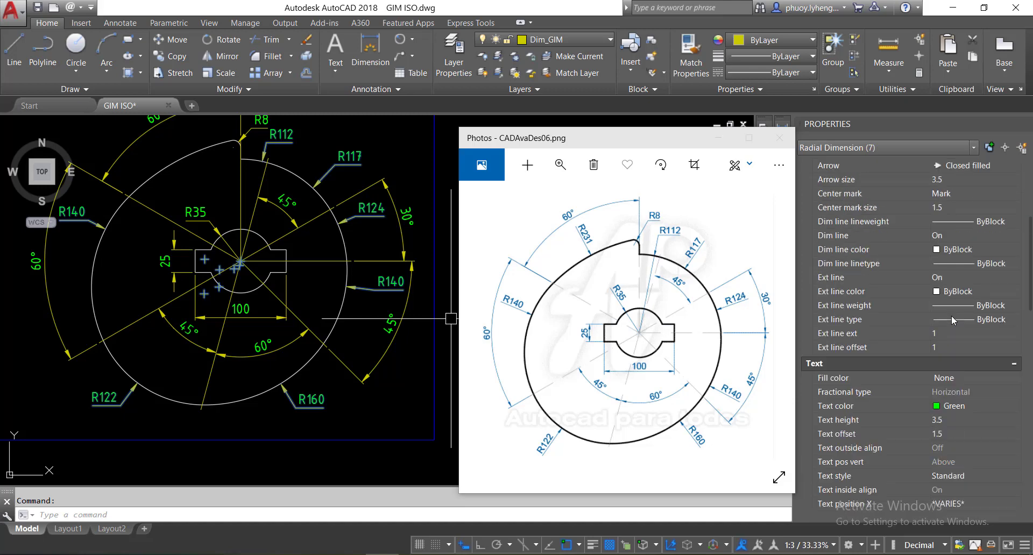
scroll(970, 200, up, 1)
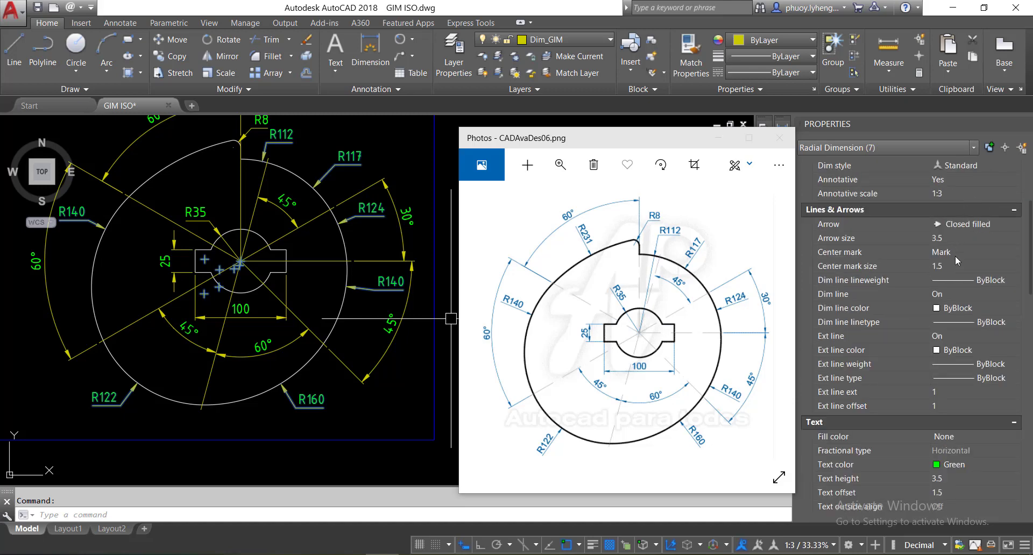
click(977, 251)
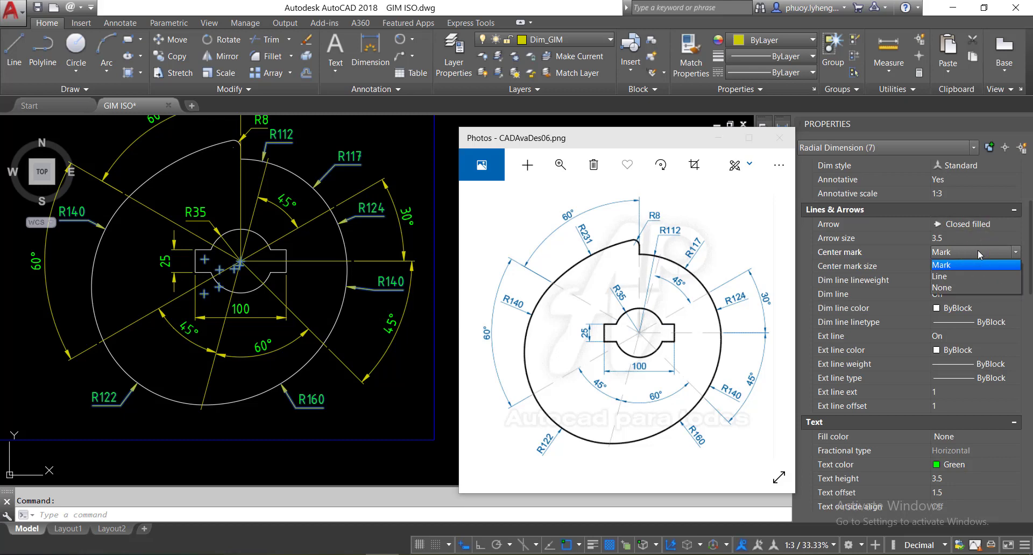
click(958, 288)
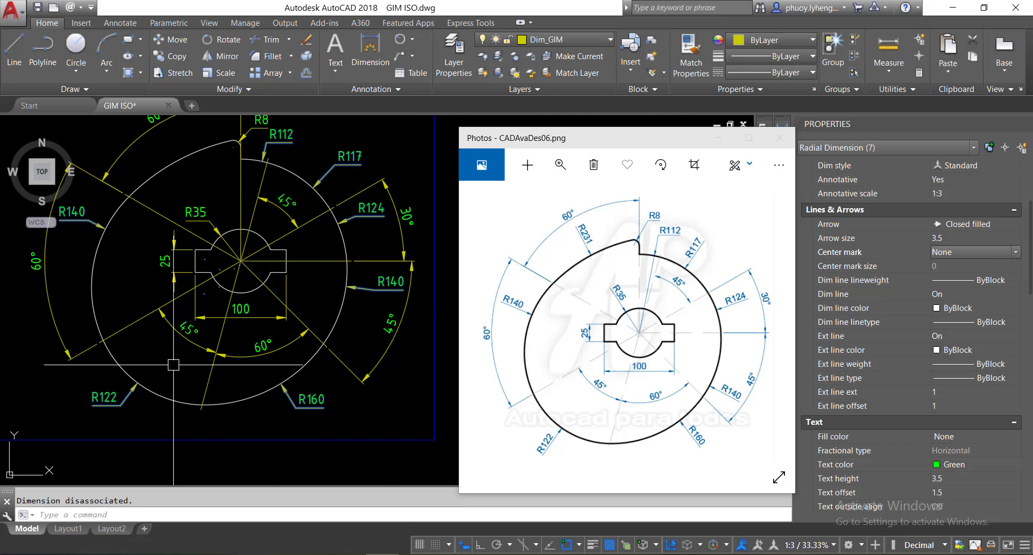
key(Escape)
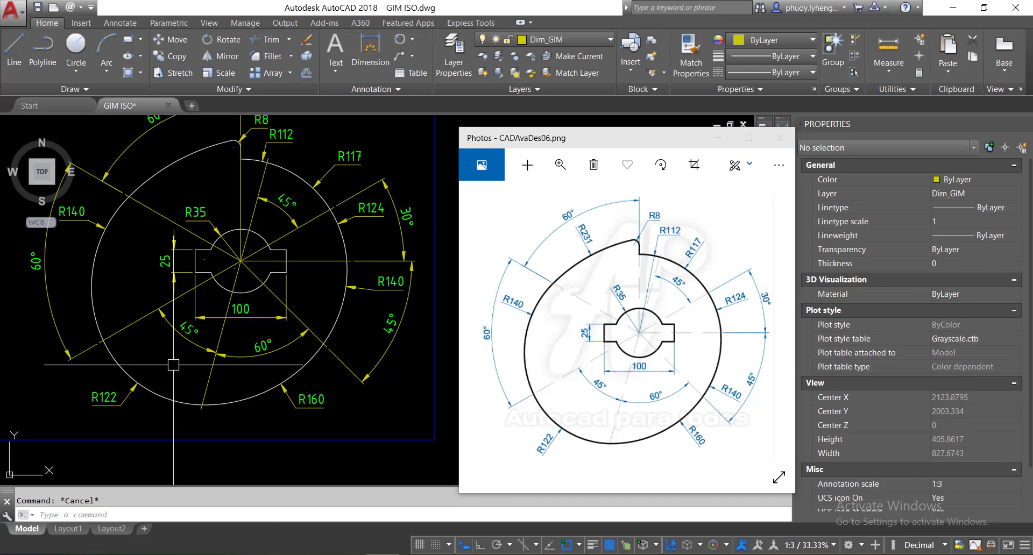
Try repositioning the right R140 label, then cancel the move.
middle_drag(184, 367, 186, 384)
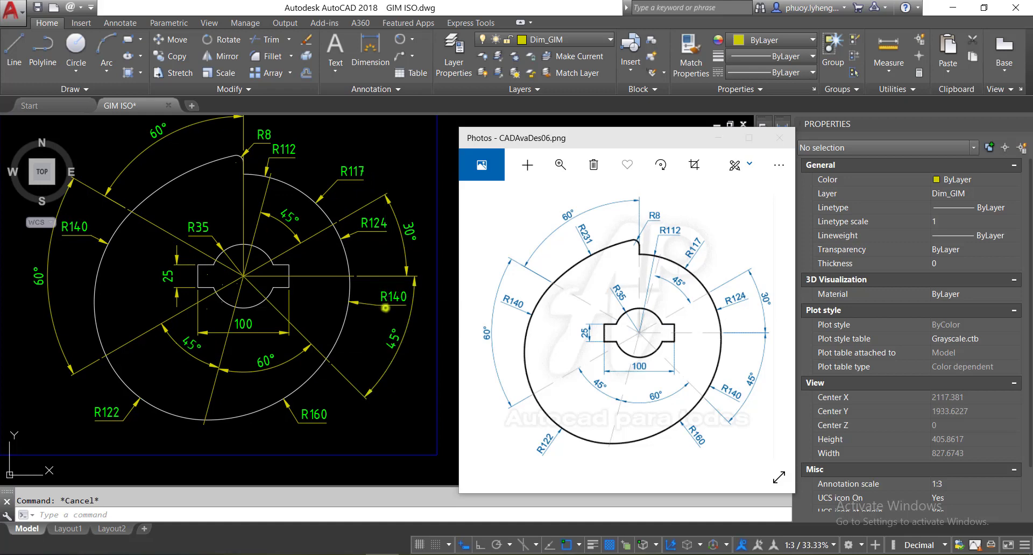
click(386, 306)
click(394, 296)
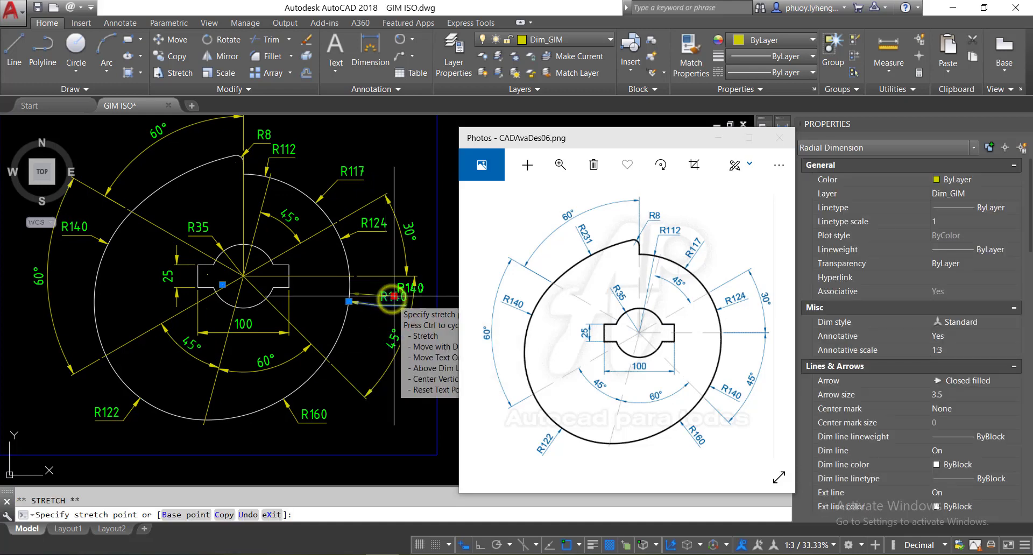
click(374, 321)
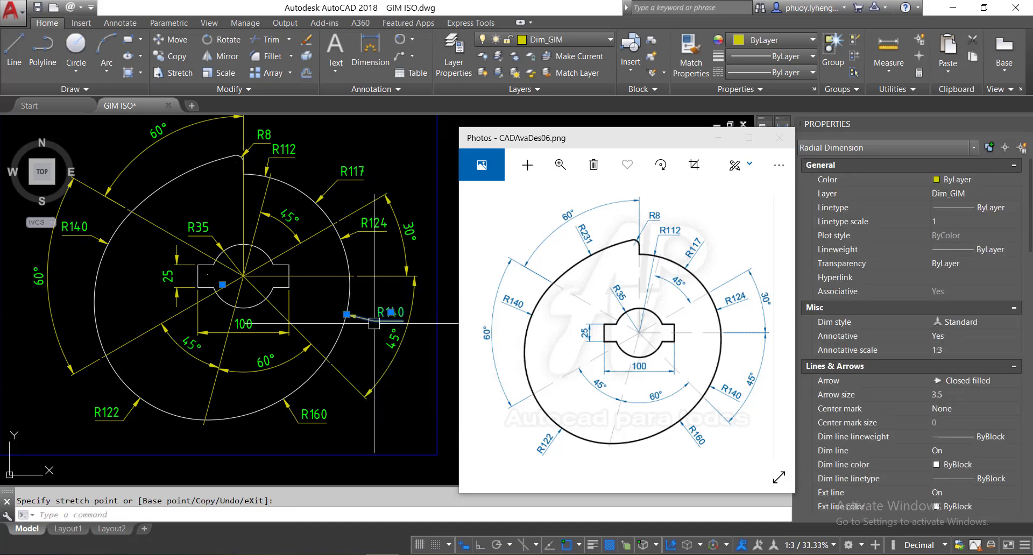
key(Escape)
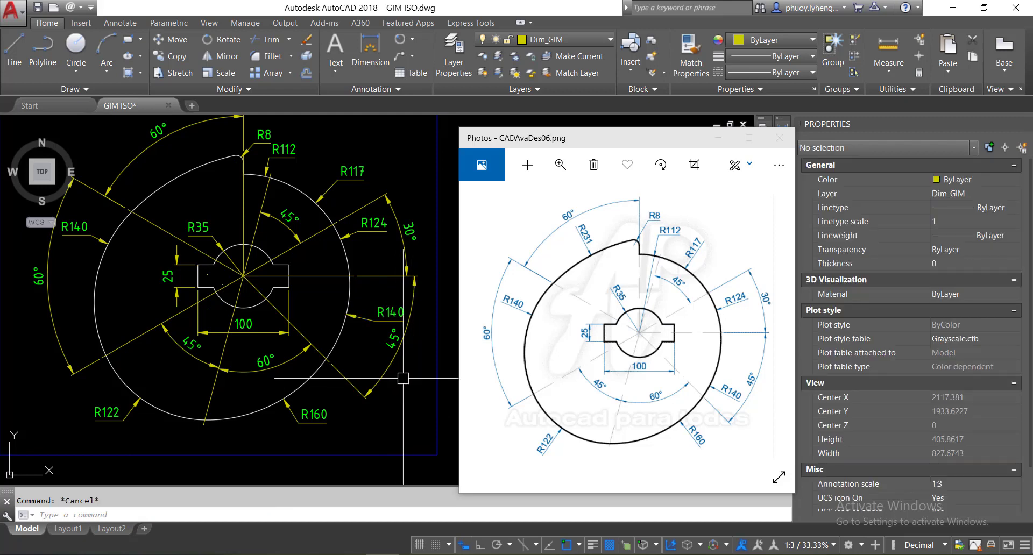
Stretch the lower-right 45° angular dimension arc farther out from the outline.
click(393, 360)
click(392, 362)
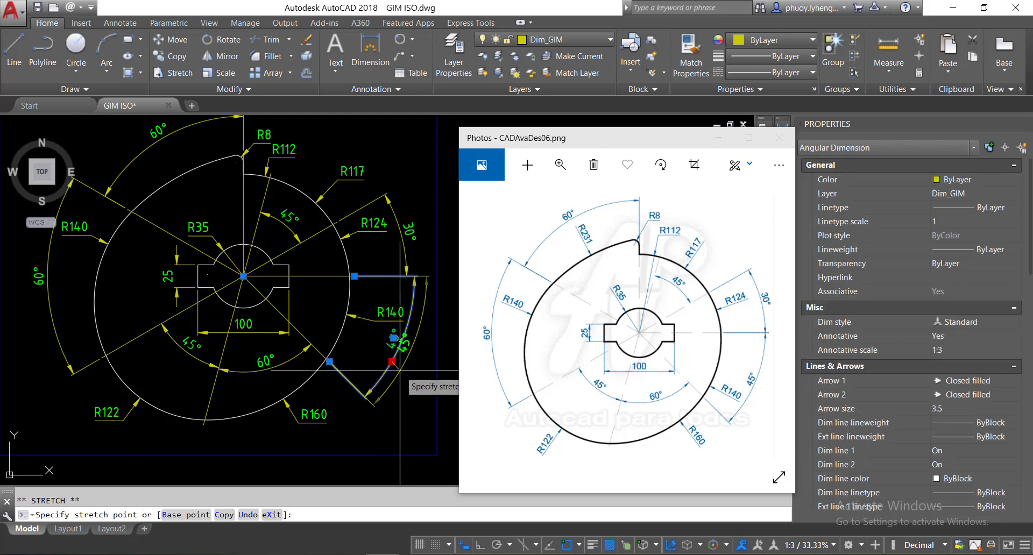
click(401, 377)
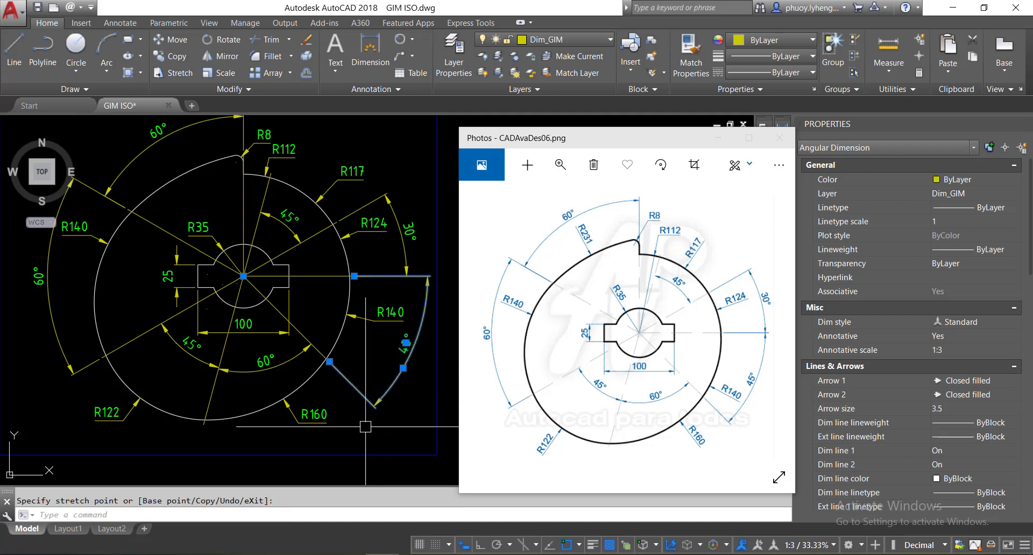
key(Escape)
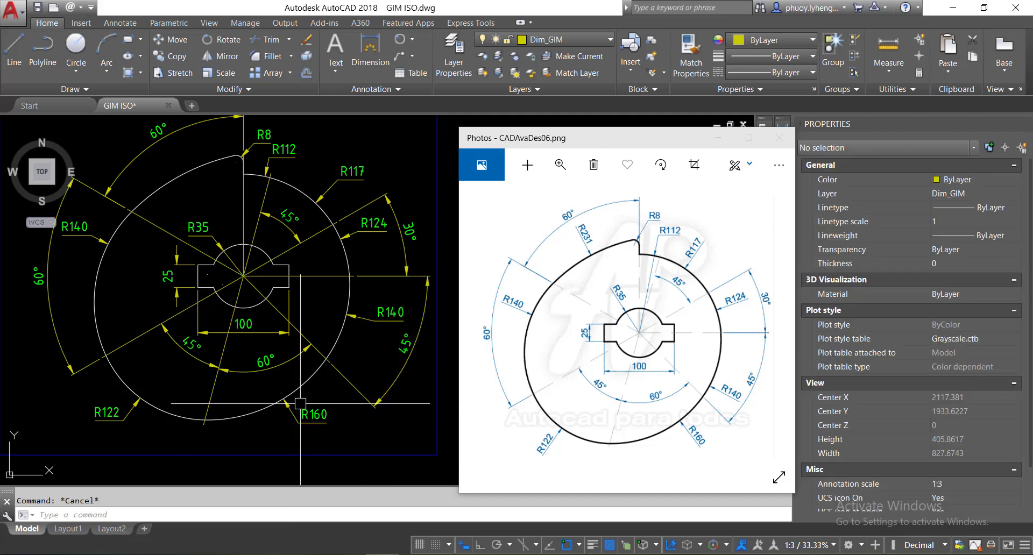
scroll(271, 384, down, 2)
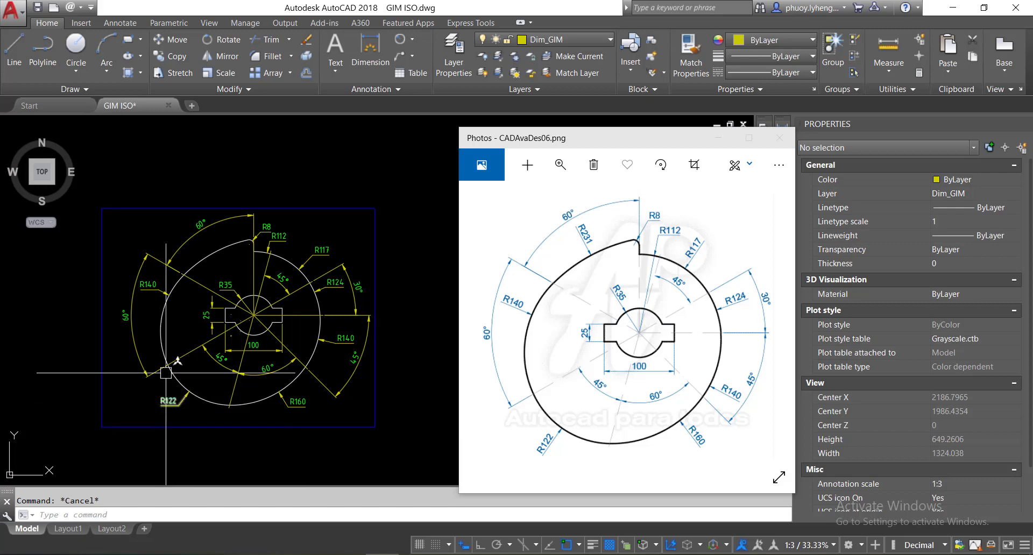
Add an R231 radius dimension to the large upper-left arc.
click(400, 39)
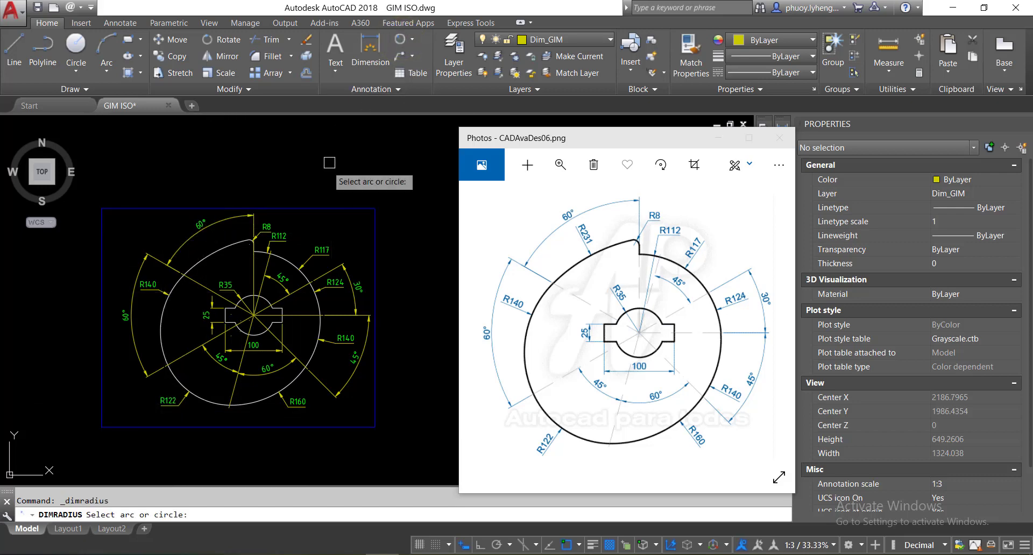
click(233, 245)
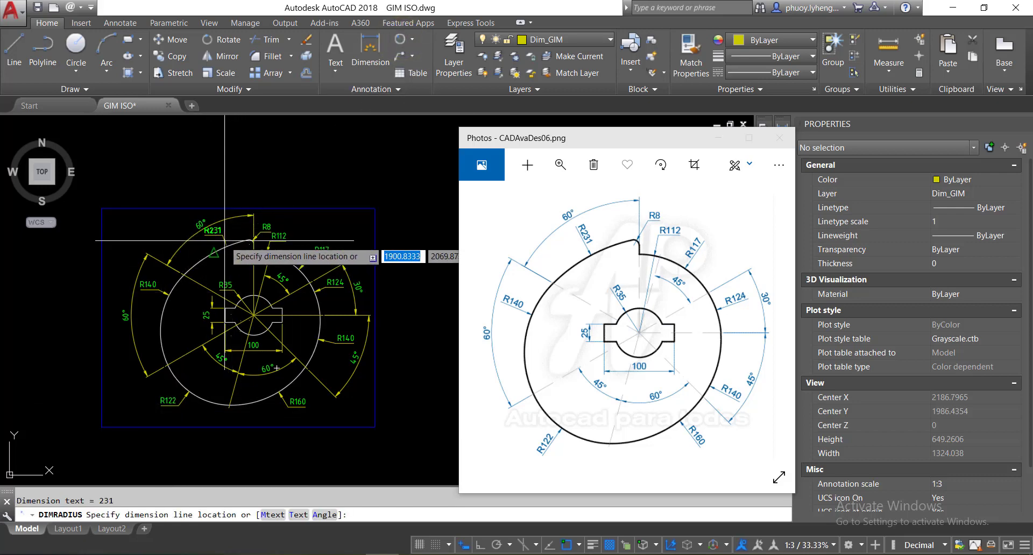
click(229, 233)
scroll(232, 264, up, 1)
scroll(235, 278, up, 1)
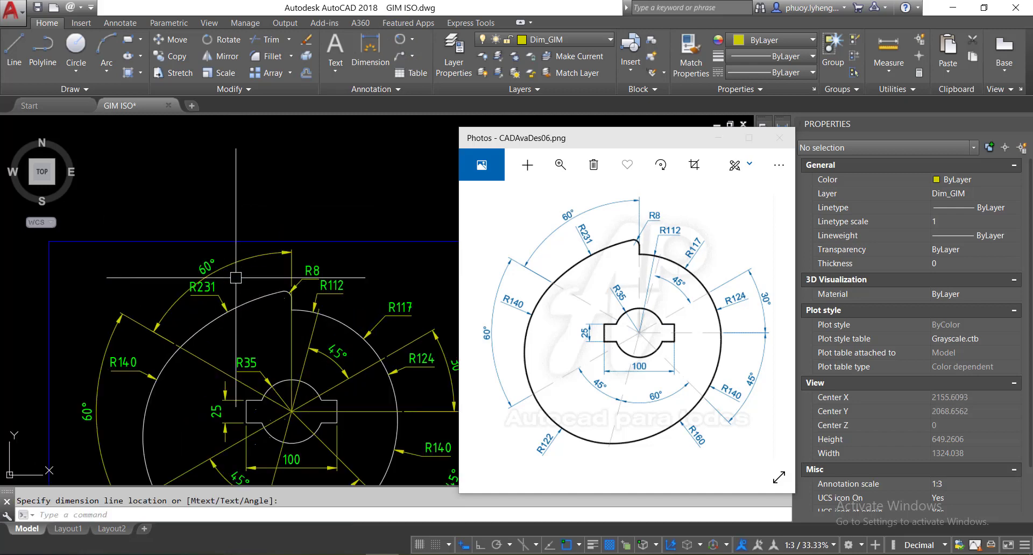
Move the R231 text inside the arc, below the top 60° arc.
click(218, 294)
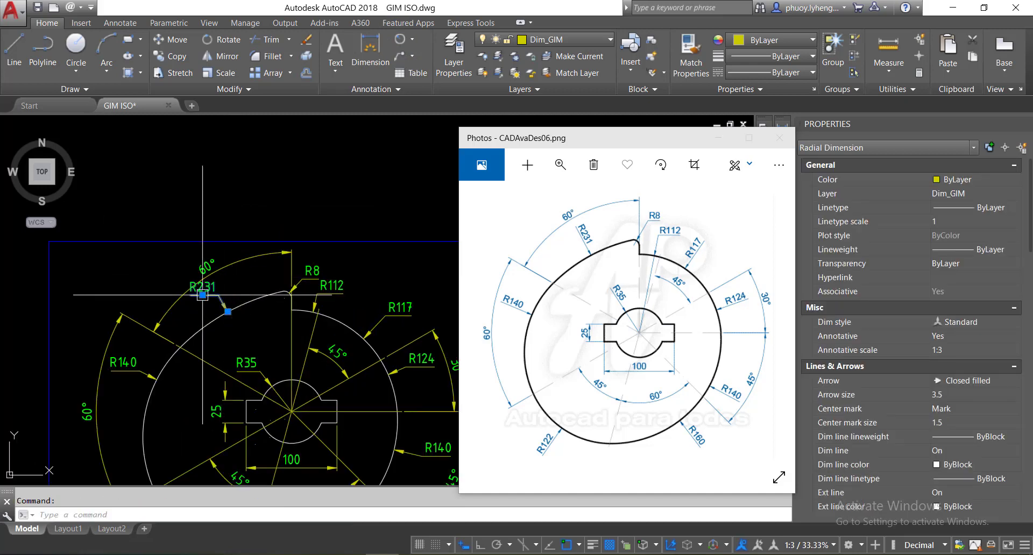
click(202, 295)
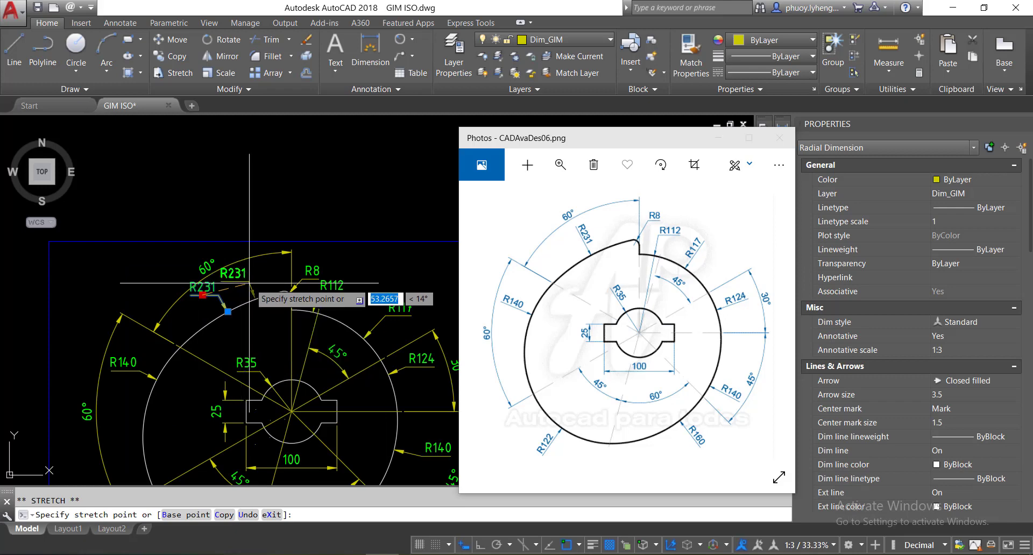
click(252, 280)
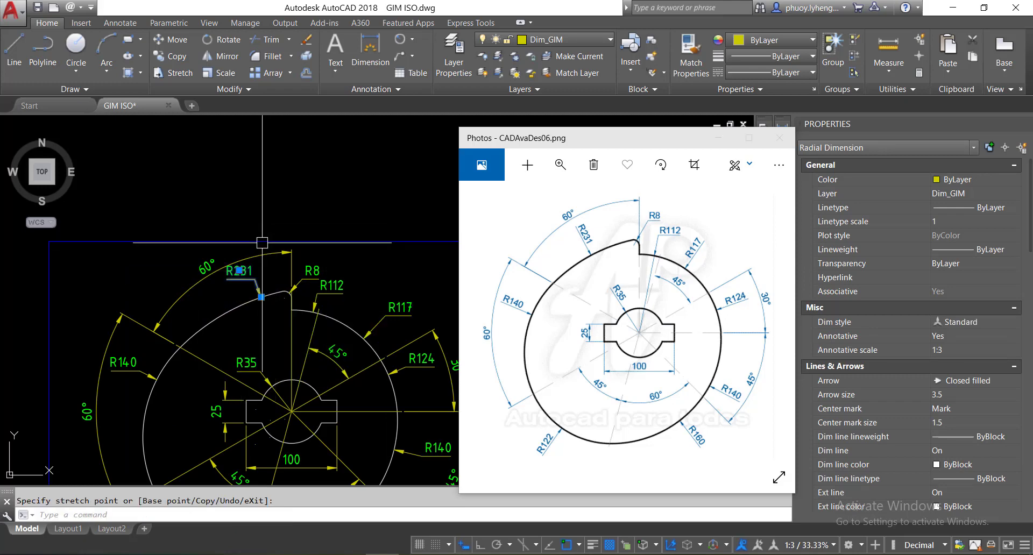
click(240, 271)
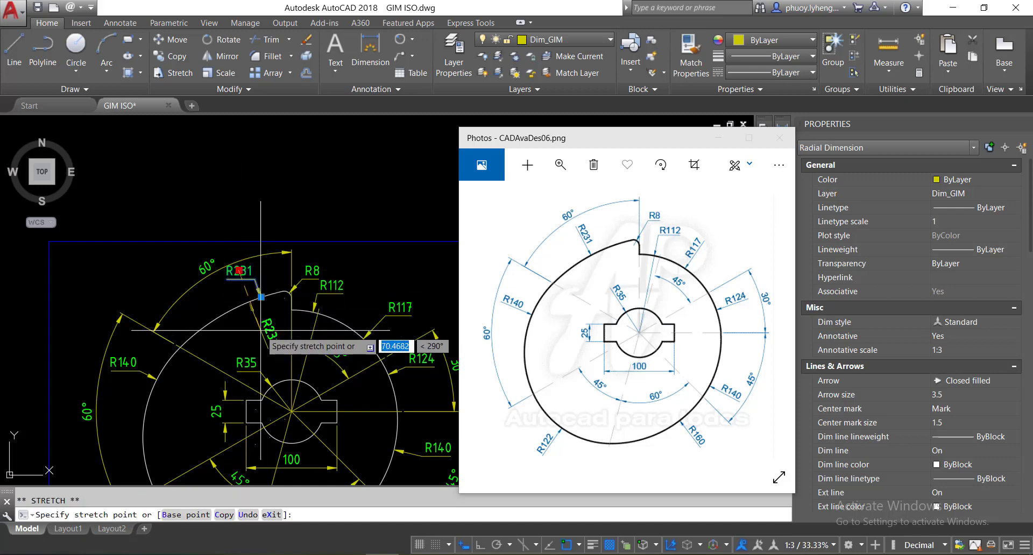
click(262, 334)
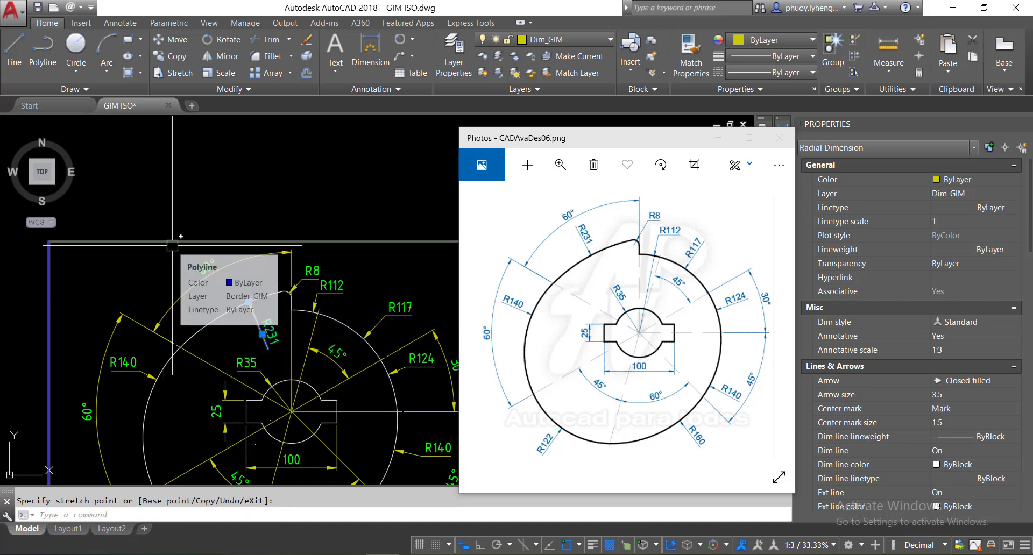
key(Escape)
middle_drag(170, 259, 133, 184)
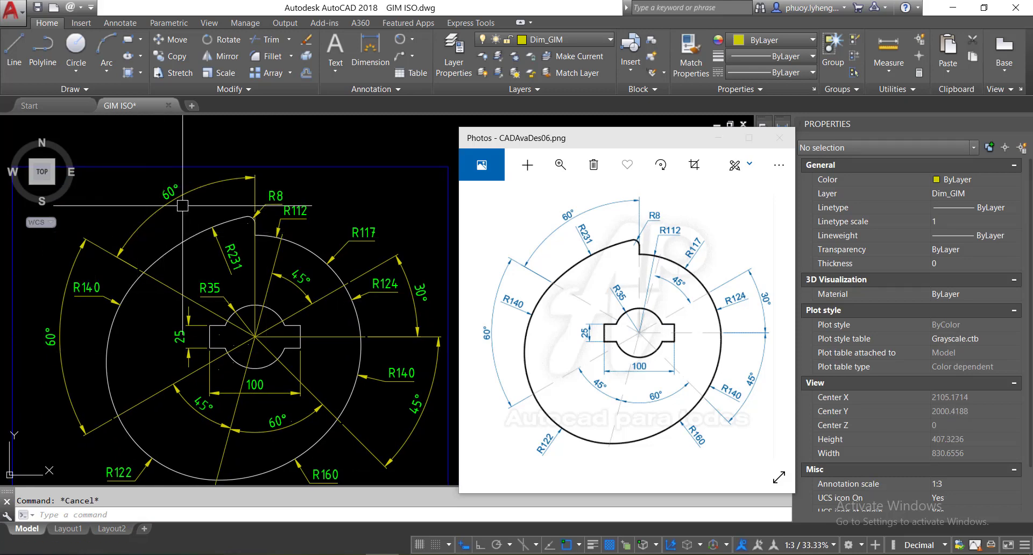
Move the blue border polyline so it encloses the dimensioned cam.
middle_drag(195, 247, 189, 239)
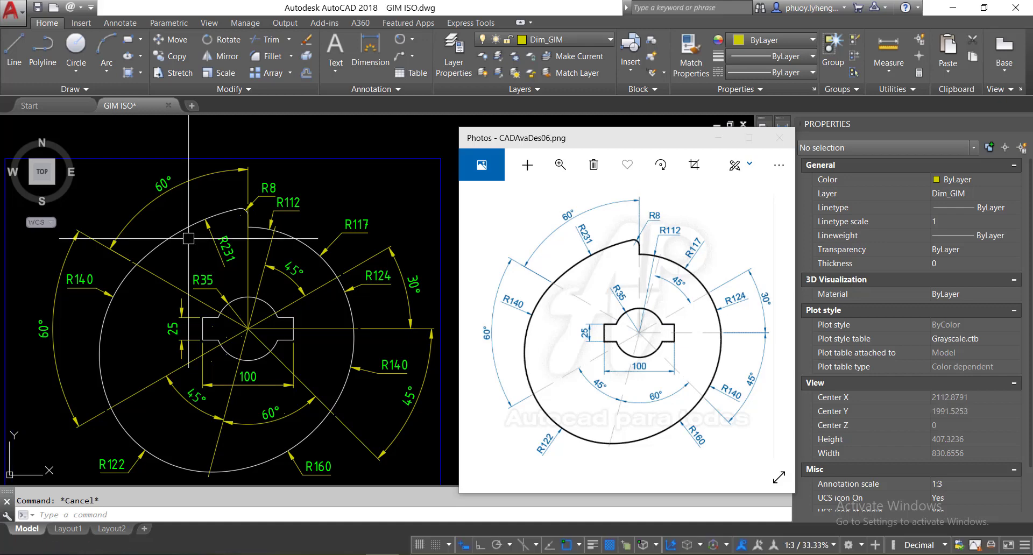
scroll(188, 239, down, 2)
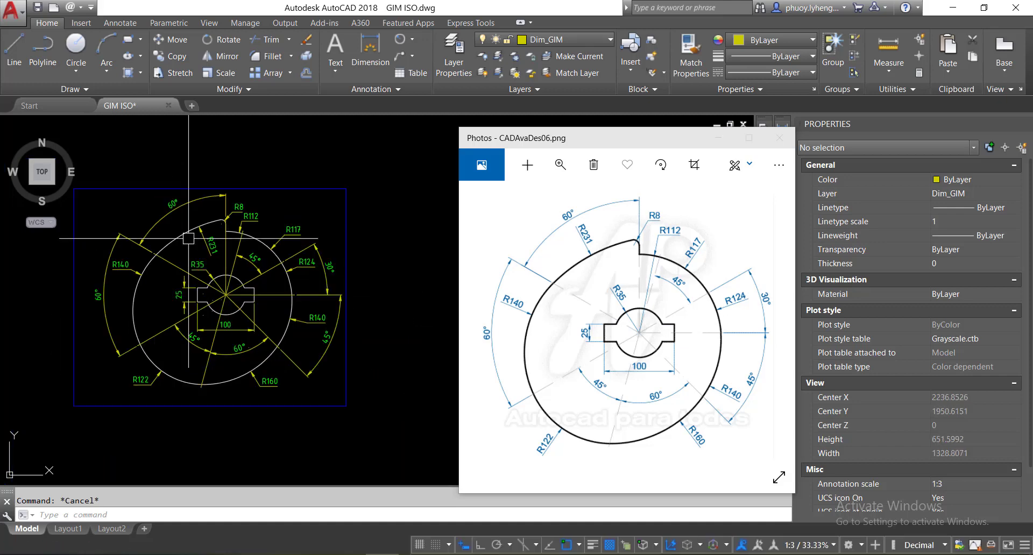
click(350, 381)
text(m)
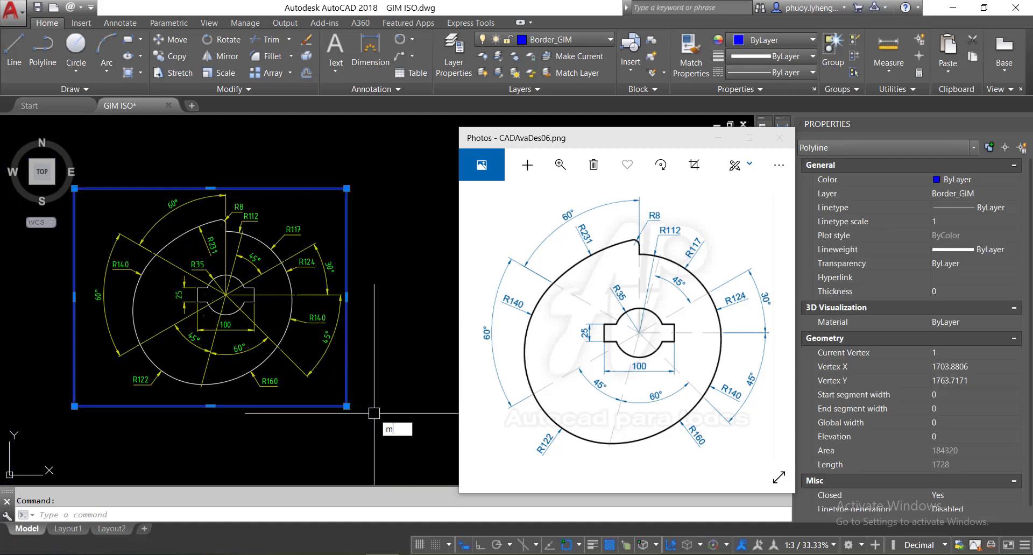
key(Return)
click(379, 442)
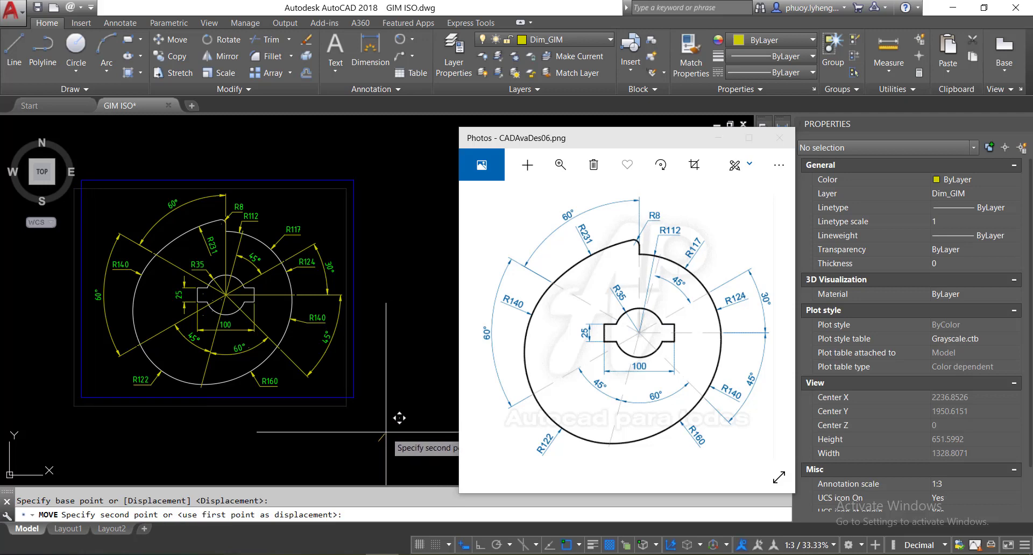
click(386, 430)
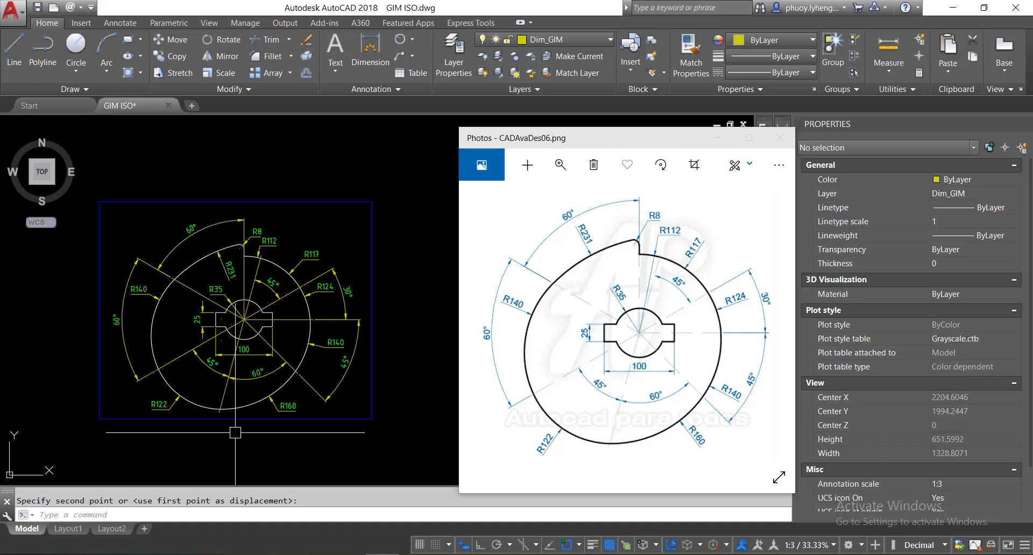
key(ctrl+p)
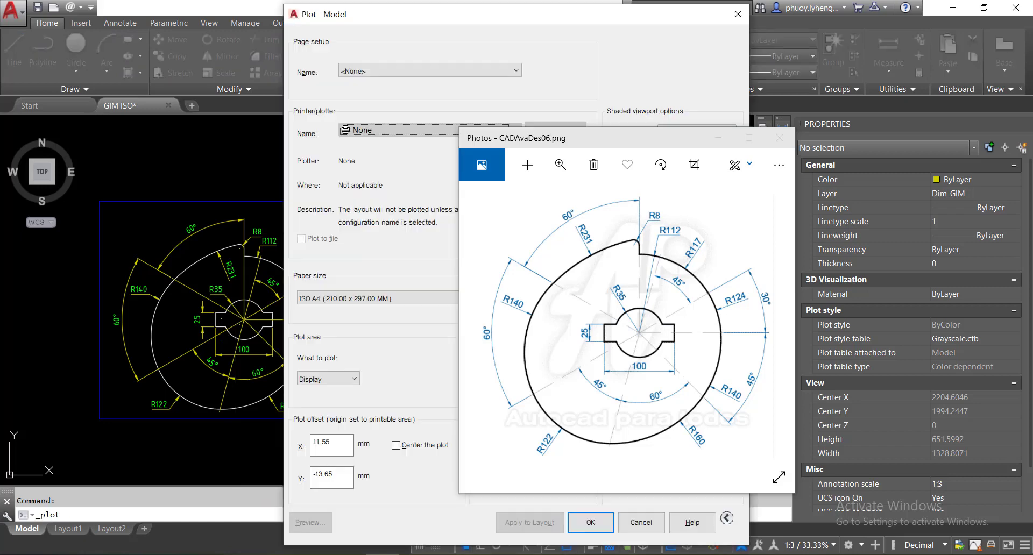
click(476, 80)
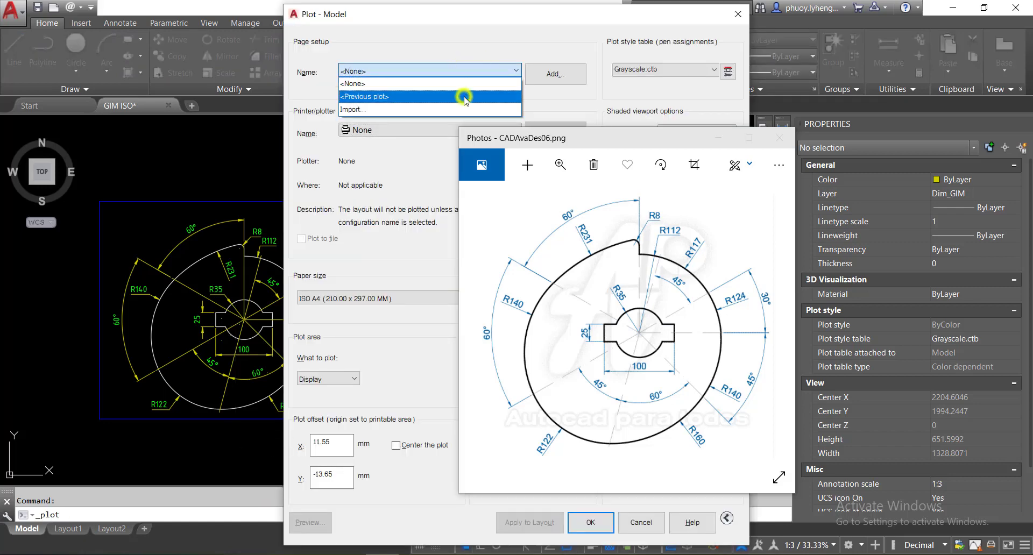
click(462, 94)
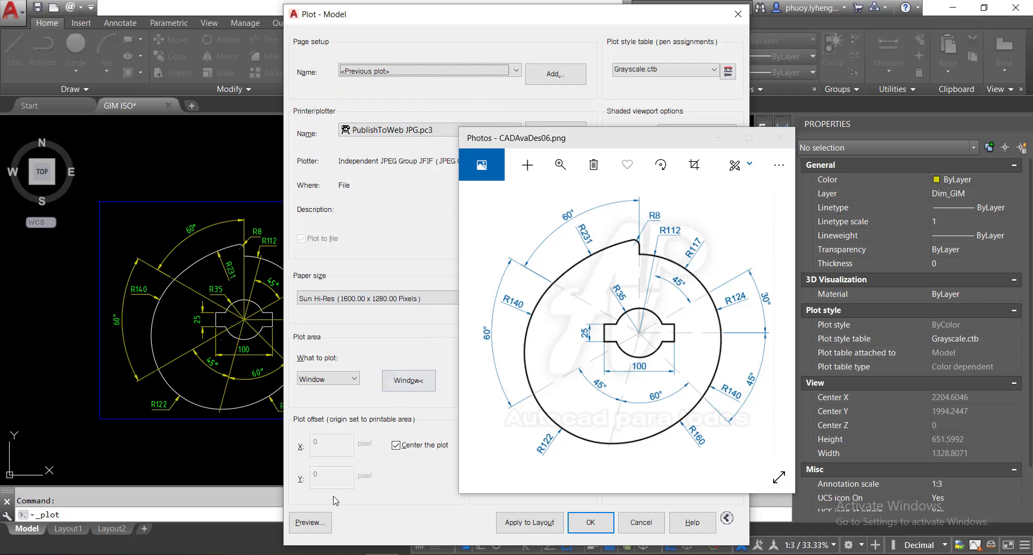
click(323, 524)
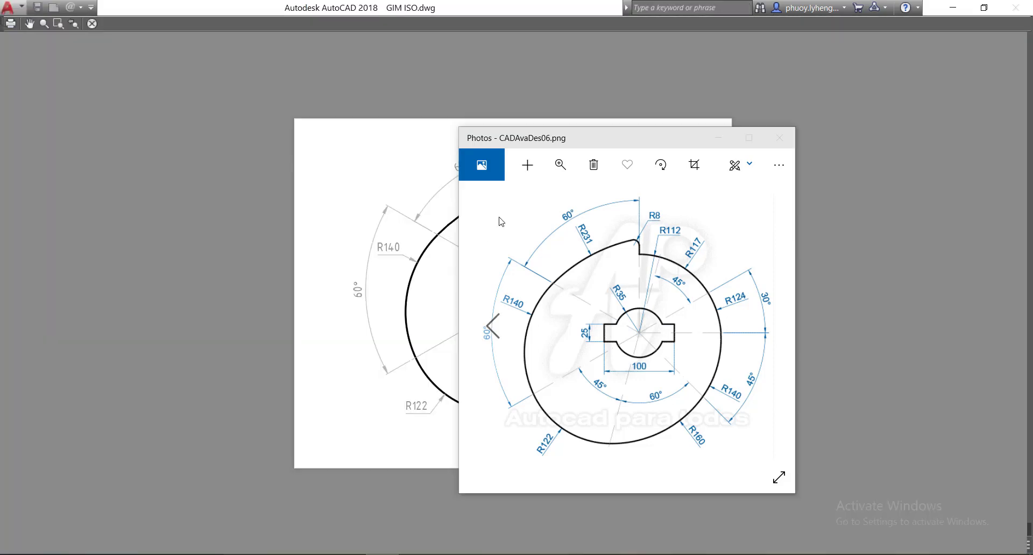
mouse_move(569, 141)
mouse_down()
mouse_move(860, 131)
mouse_move(179, 130)
mouse_move(130, 111)
mouse_up()
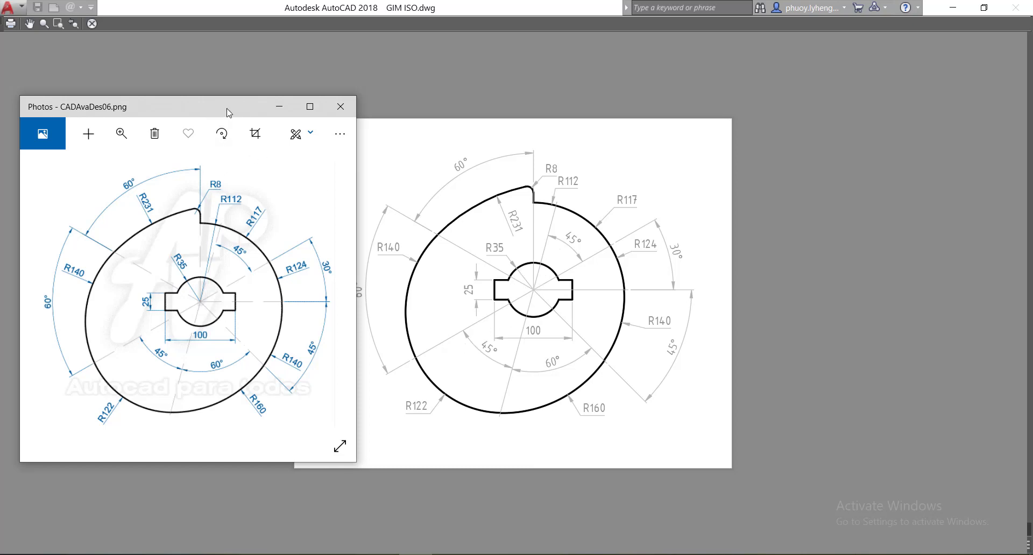
drag(229, 113, 838, 145)
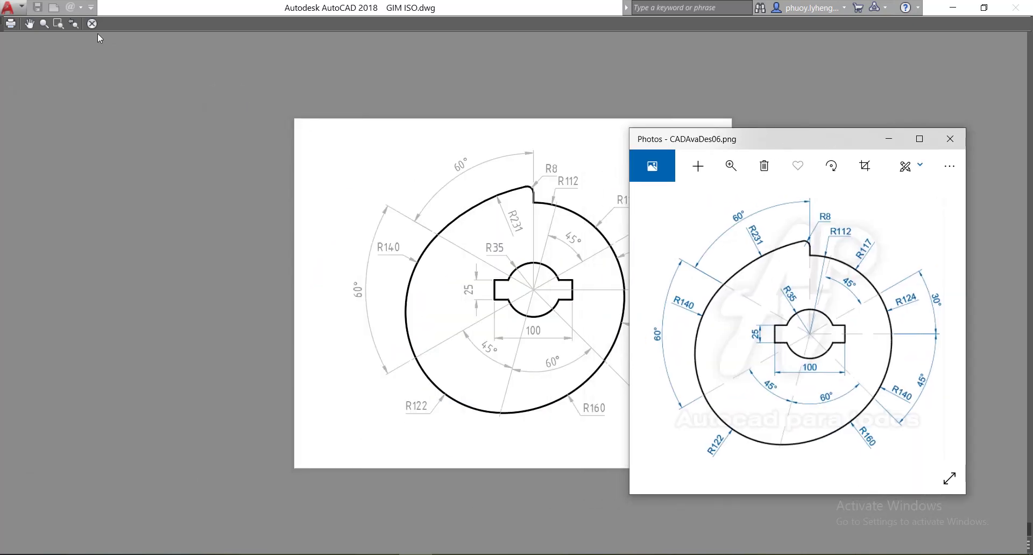
click(92, 25)
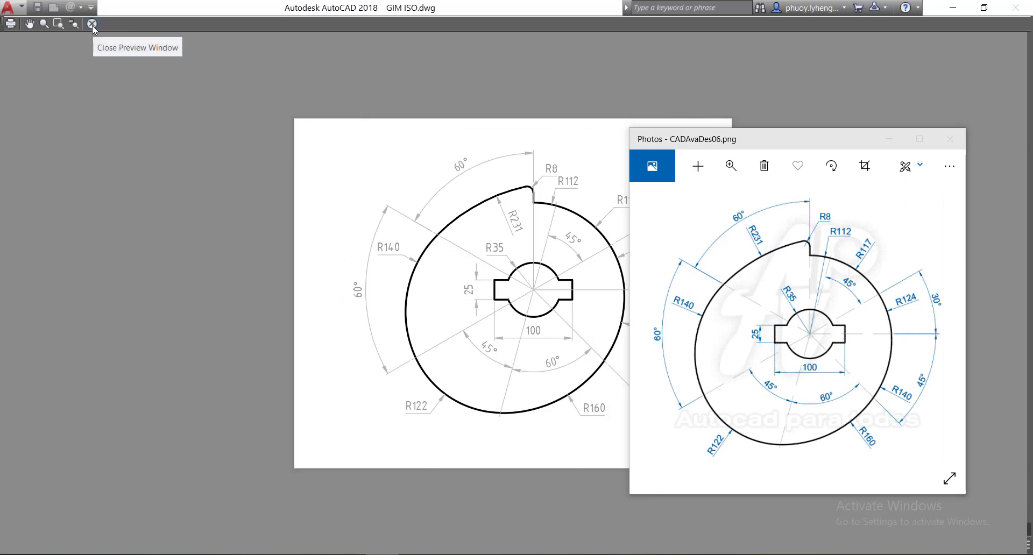
click(92, 25)
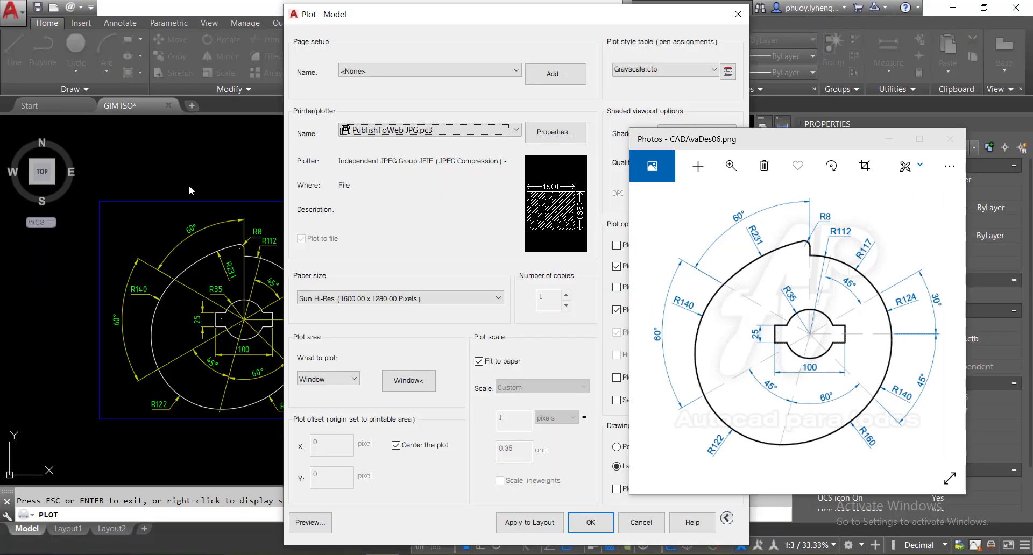
click(732, 14)
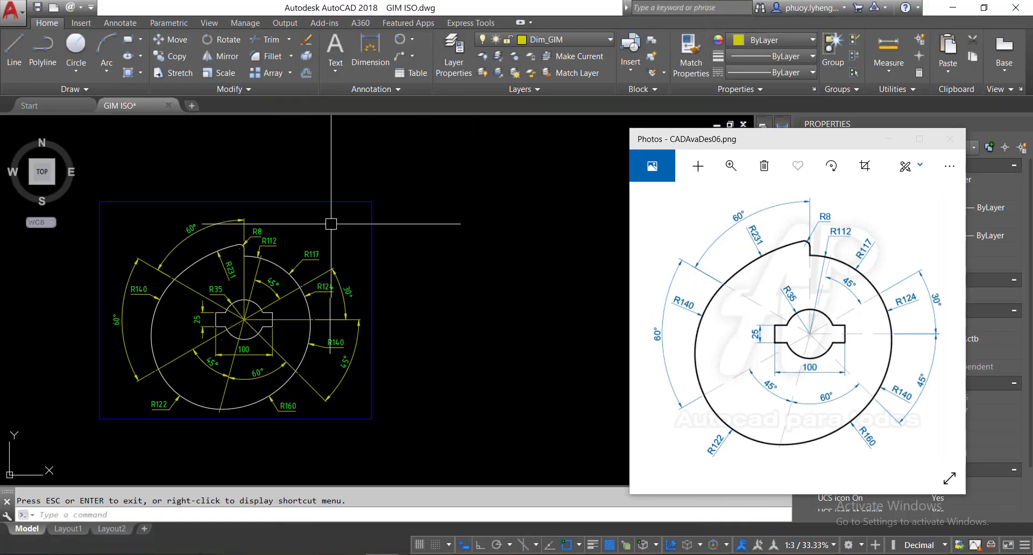
Turn Fit > Dim line forced to On for the R112 radial dimension.
drag(765, 138, 578, 143)
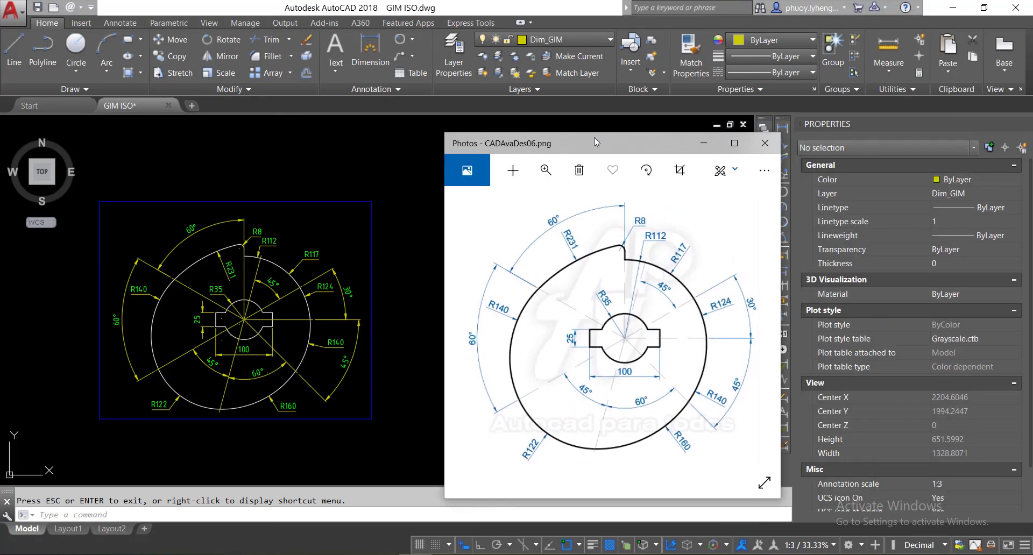
click(269, 240)
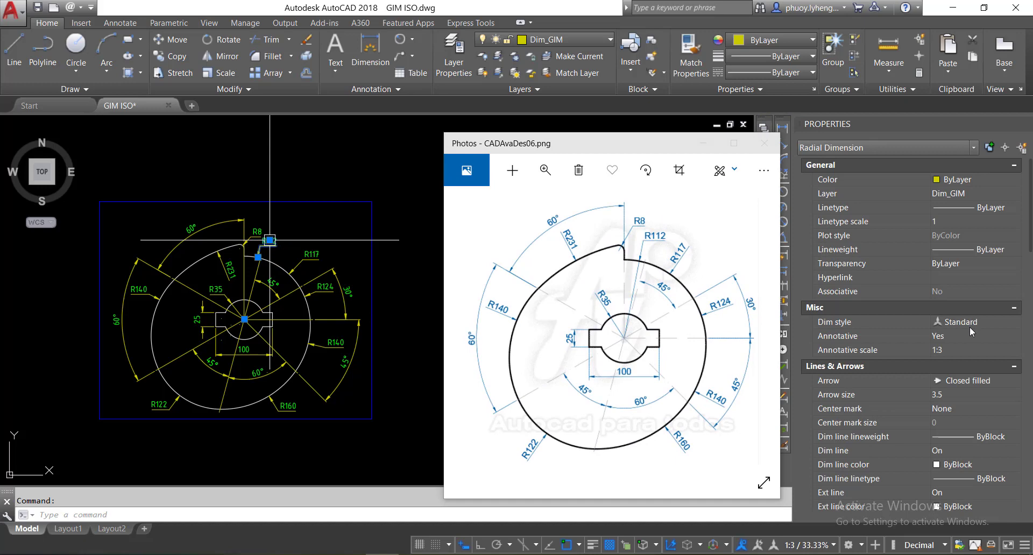
scroll(970, 330, down, 2)
scroll(970, 335, down, 3)
scroll(971, 335, down, 5)
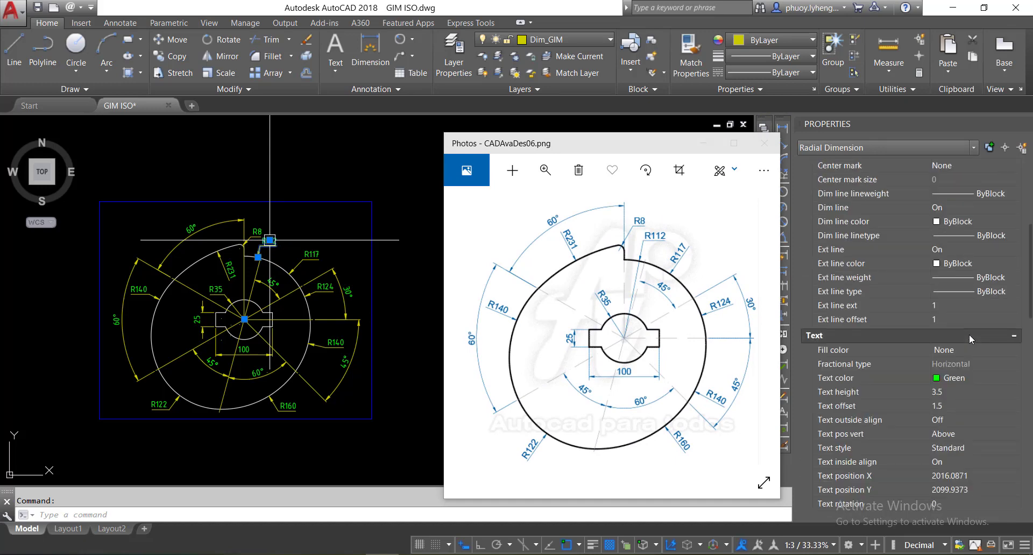
scroll(970, 334, down, 3)
scroll(969, 335, down, 4)
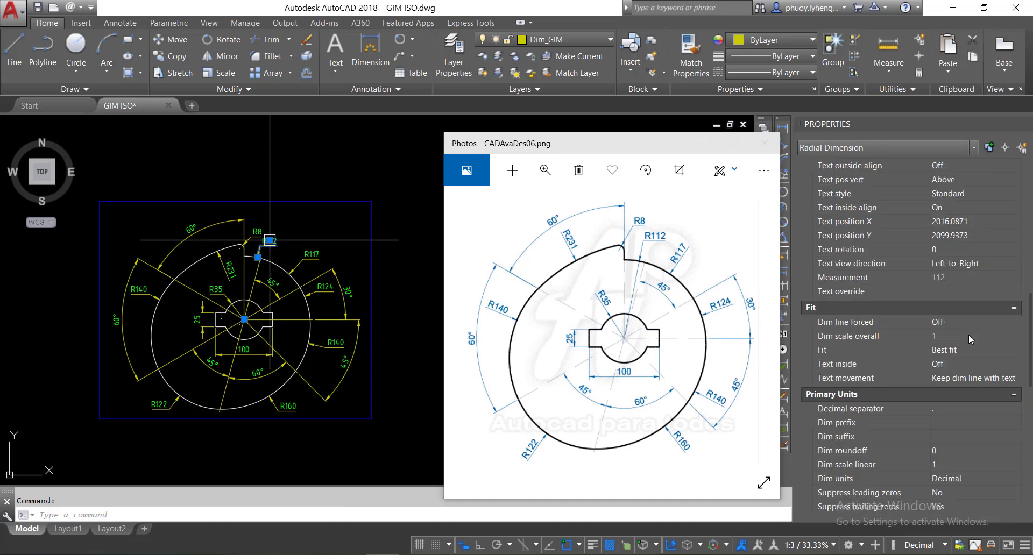
click(960, 323)
click(960, 323)
click(961, 344)
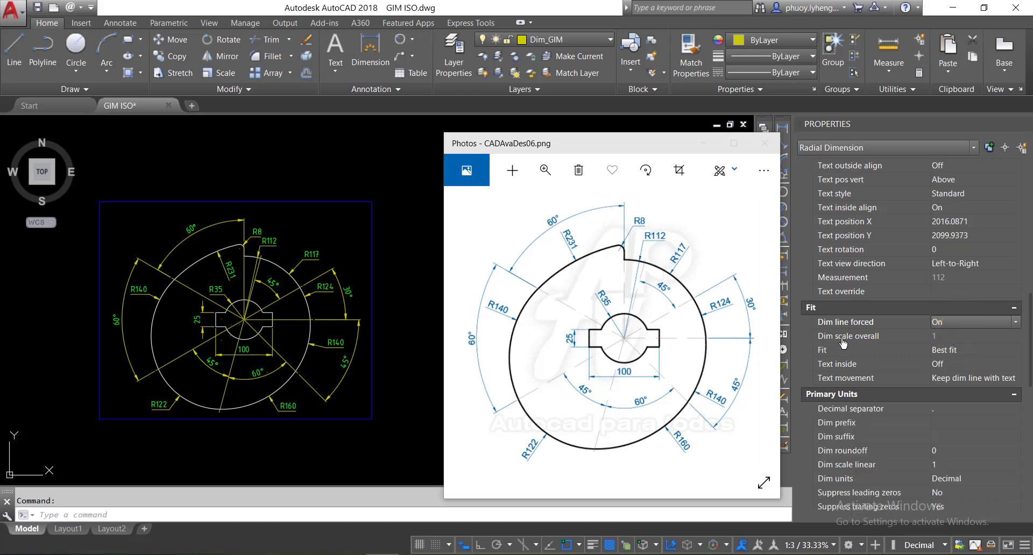
key(Escape)
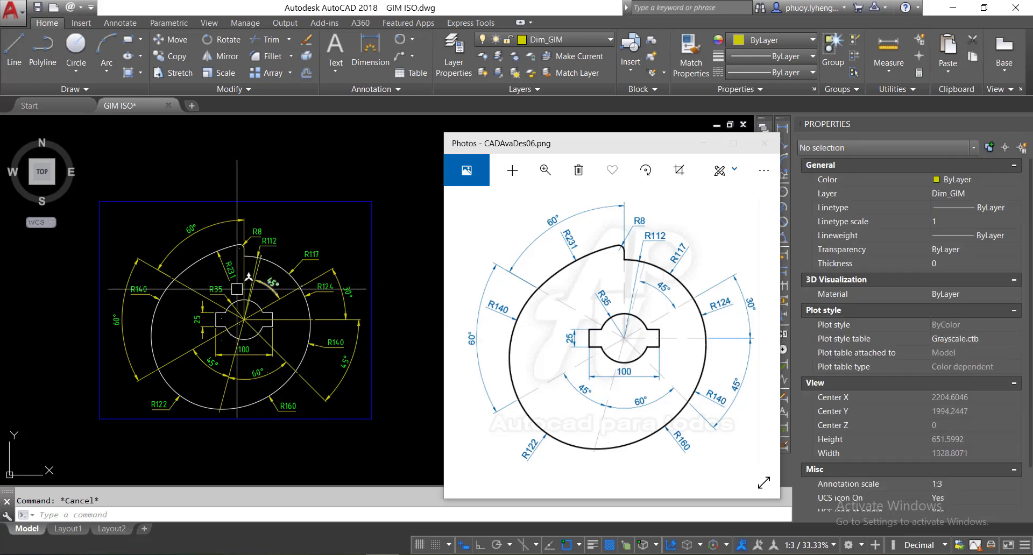
scroll(248, 277, up, 4)
Select the eight radial lines running through the cam's centre.
click(254, 283)
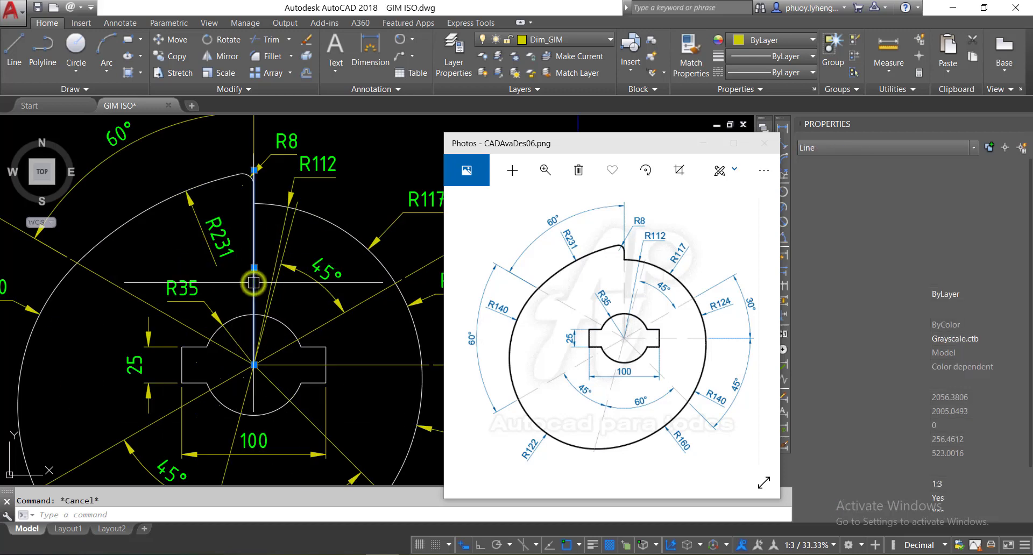
click(133, 295)
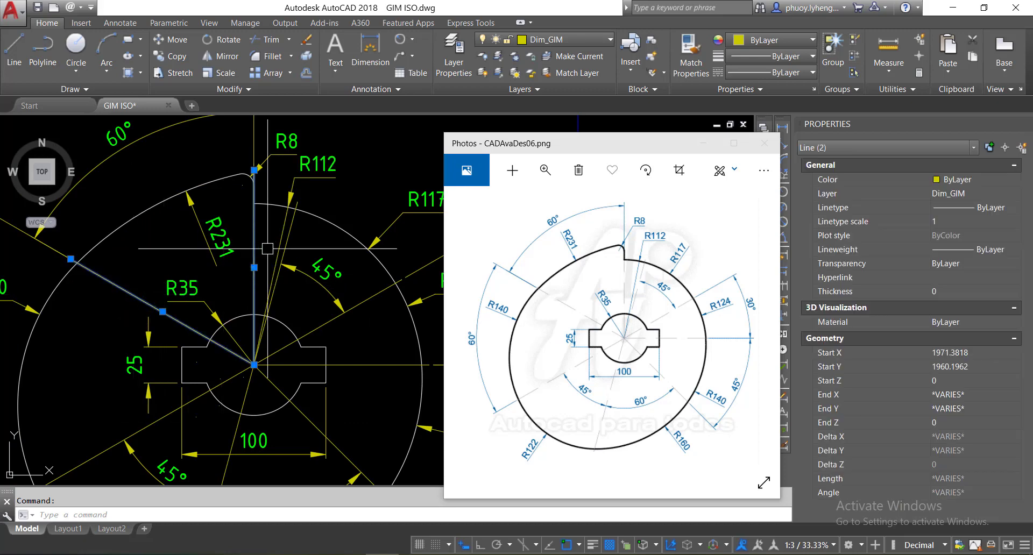
click(288, 238)
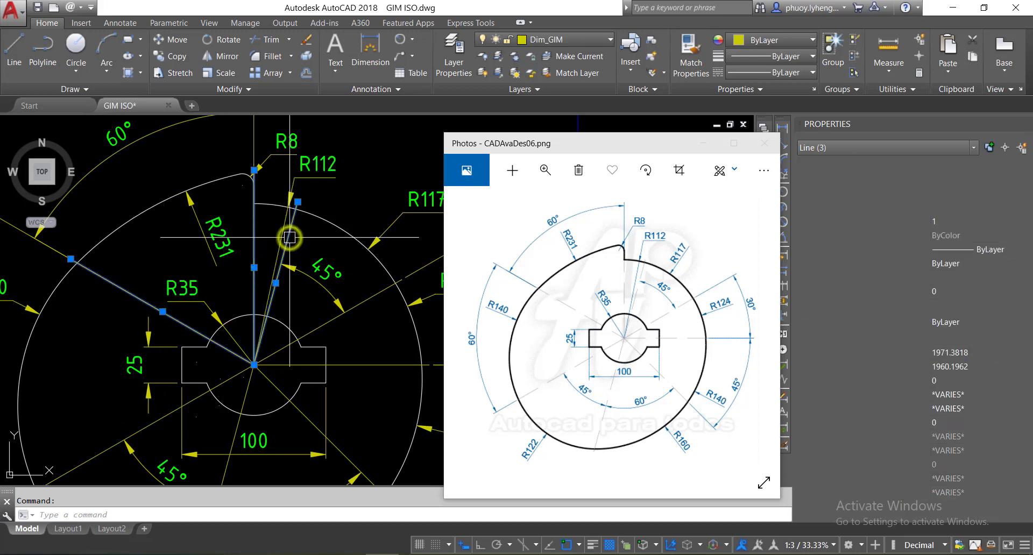
click(360, 301)
click(370, 364)
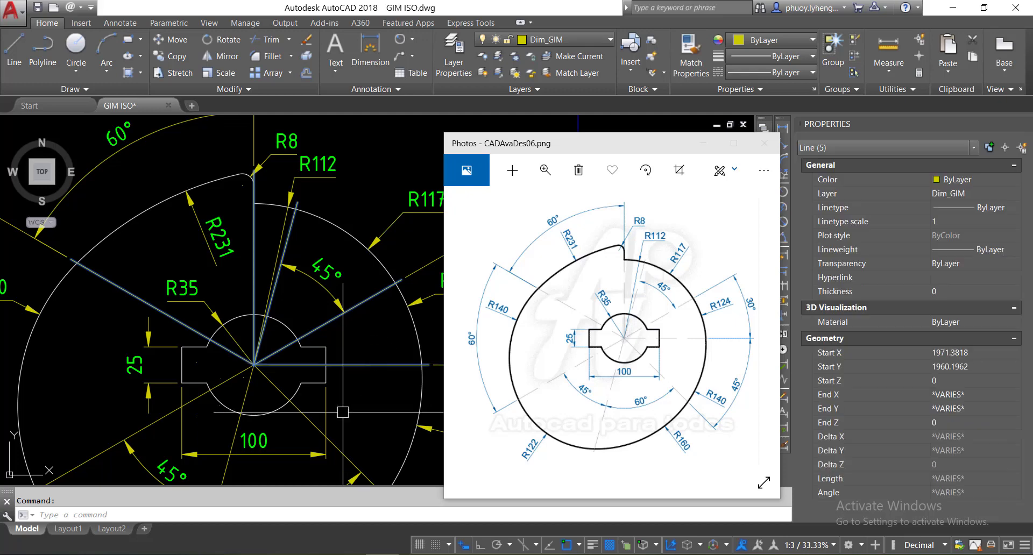
click(313, 425)
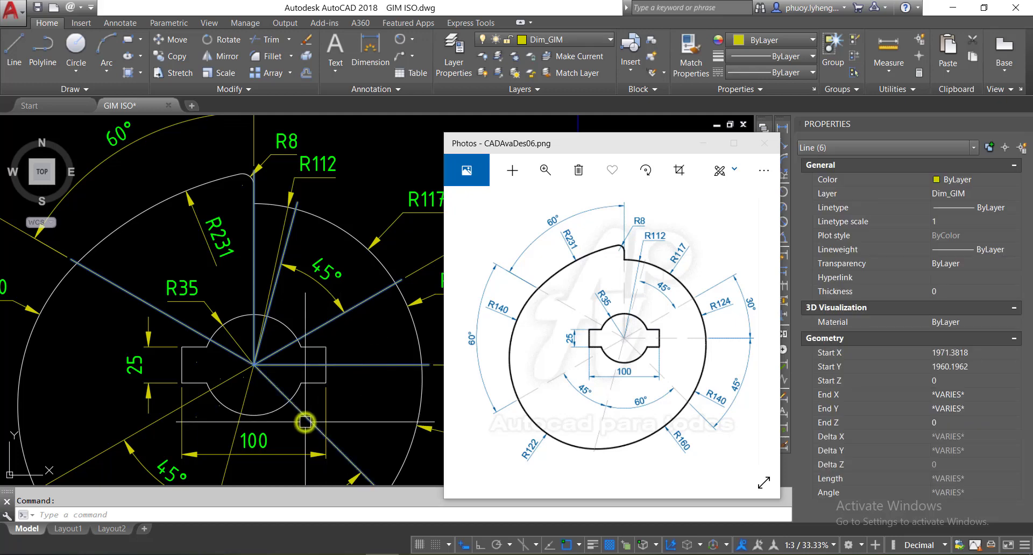
click(229, 437)
click(196, 398)
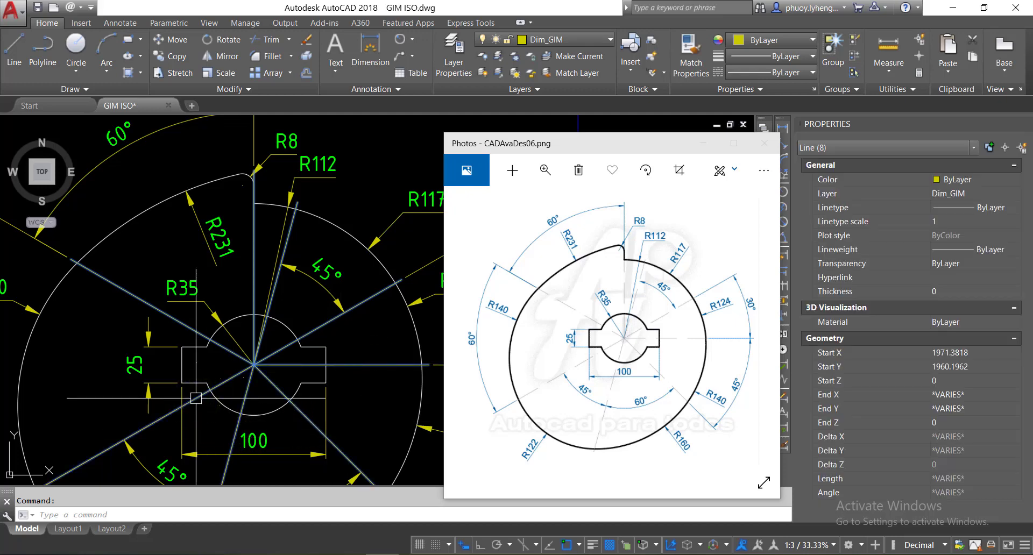
Assign the selected lines to the Center_GIM layer and deselect.
scroll(196, 398, down, 2)
click(578, 43)
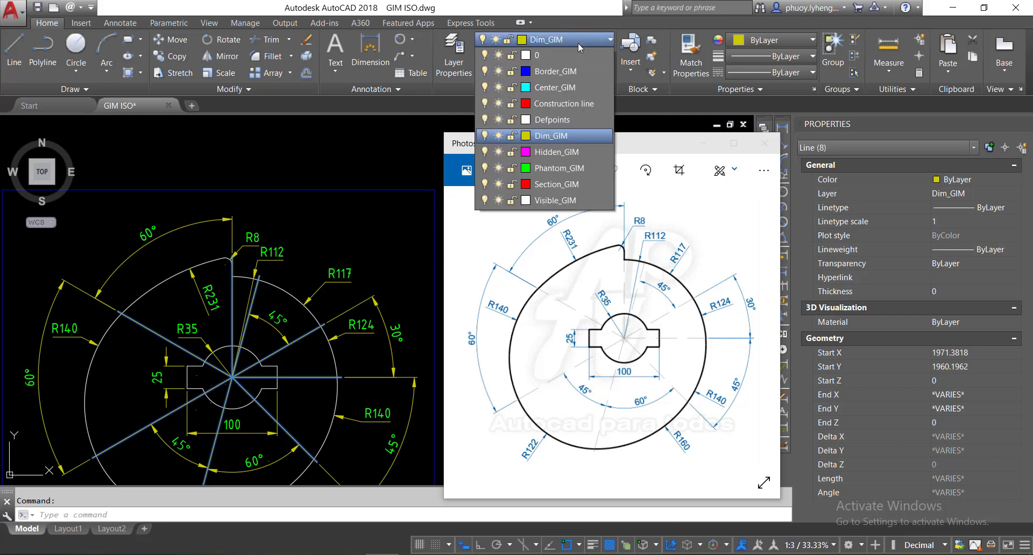
click(562, 92)
key(Escape)
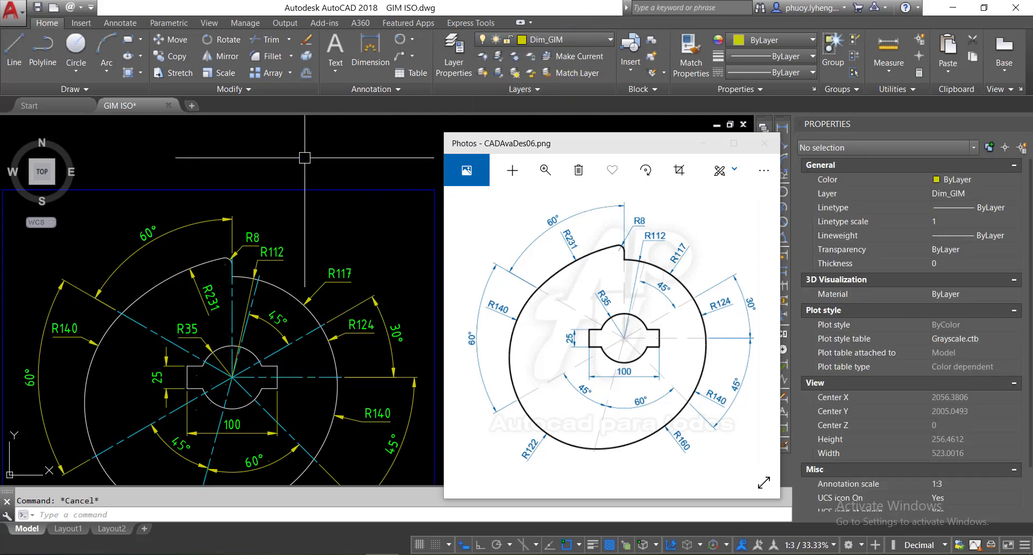
middle_drag(307, 152, 304, 111)
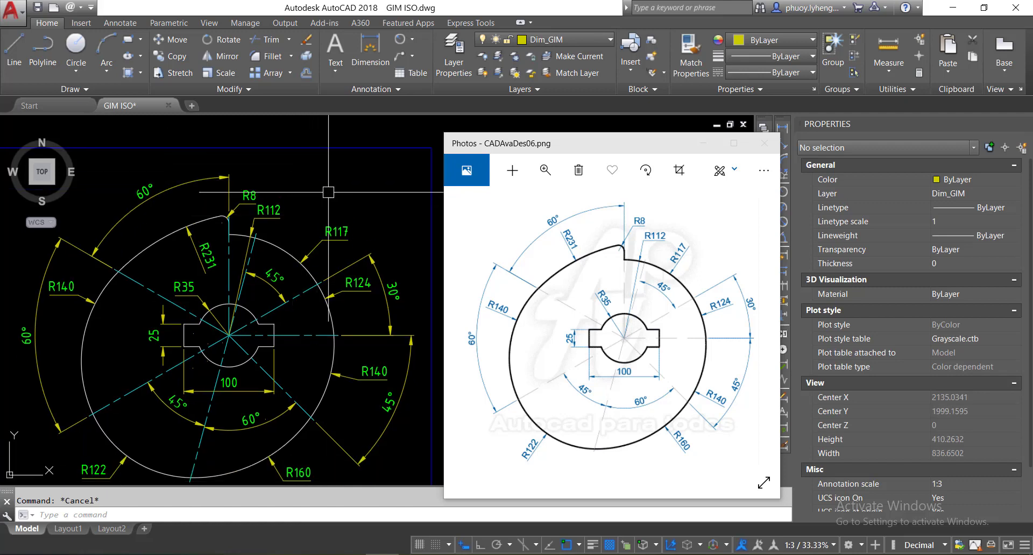
Open Plot with the <Previous plot> page setup and preview the output.
key(ctrl+p)
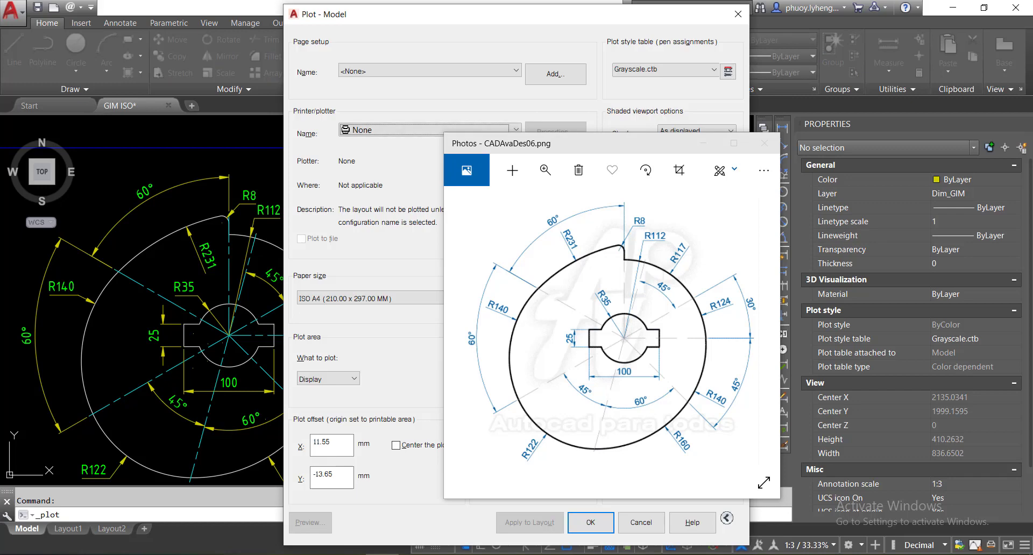
click(473, 70)
click(461, 88)
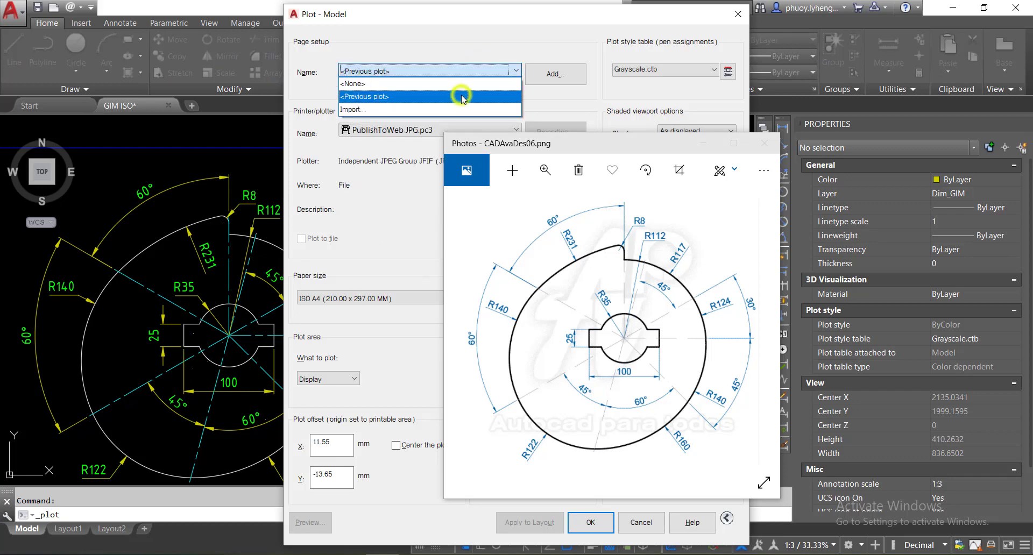
click(314, 520)
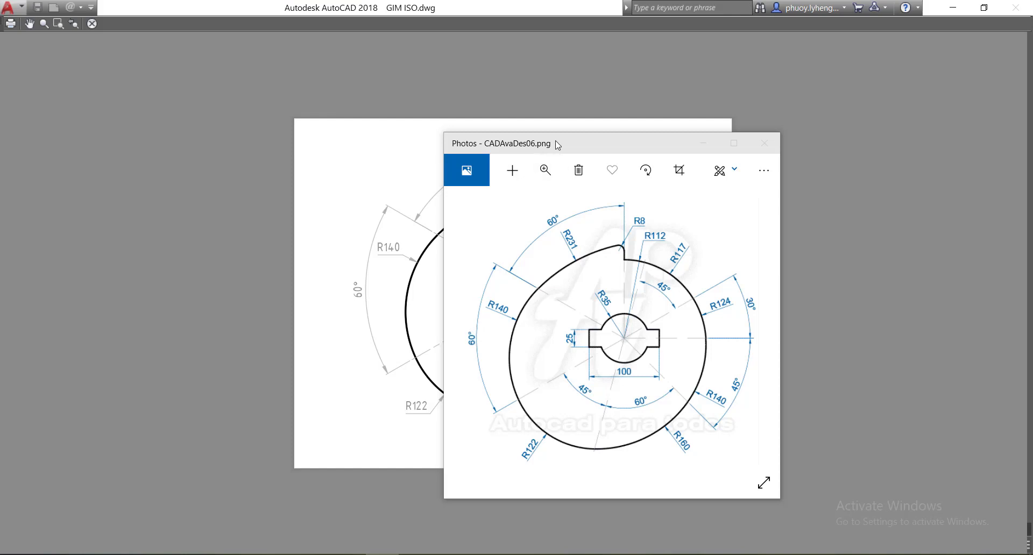
drag(559, 143, 841, 171)
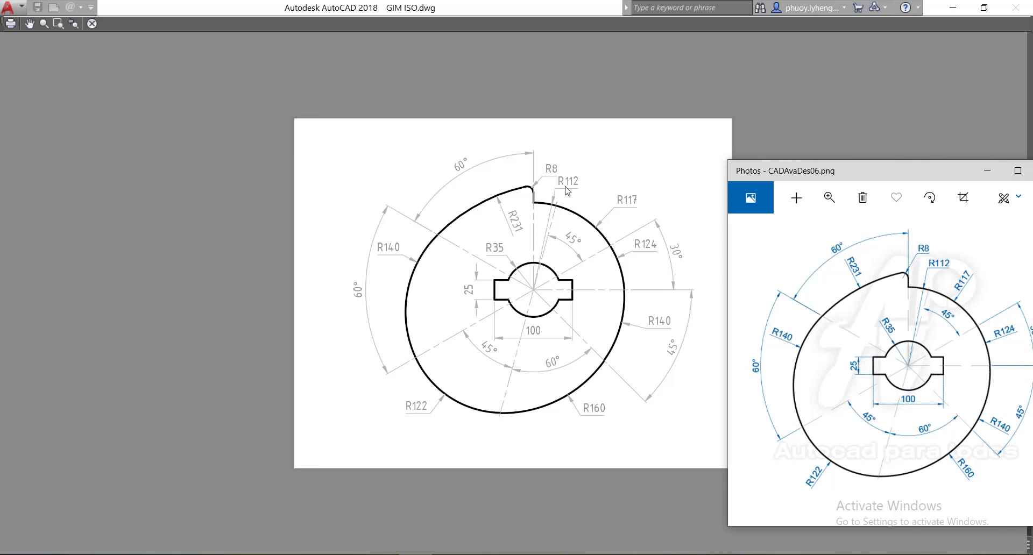
click(96, 27)
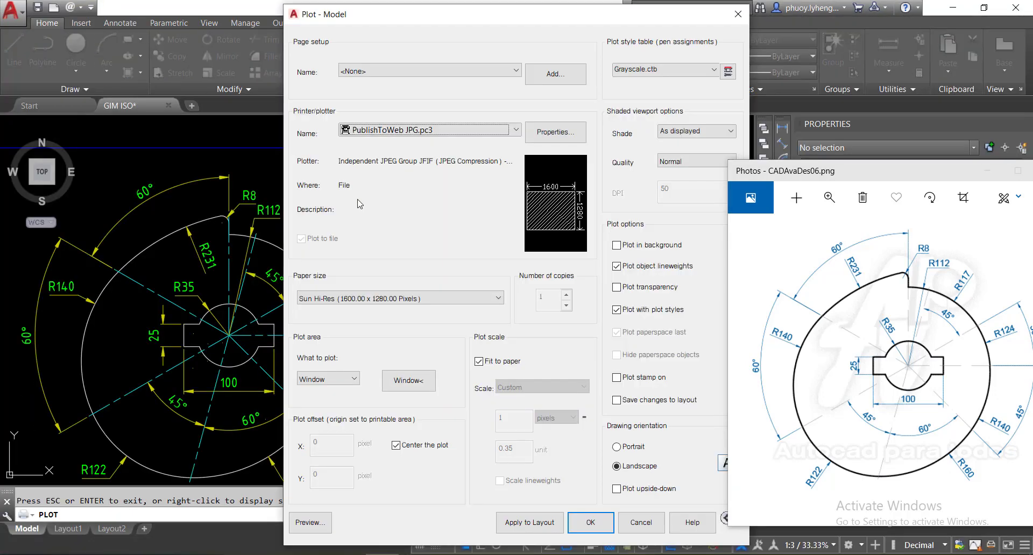
Set the plot area to a window around the whole cam and preview again.
click(419, 375)
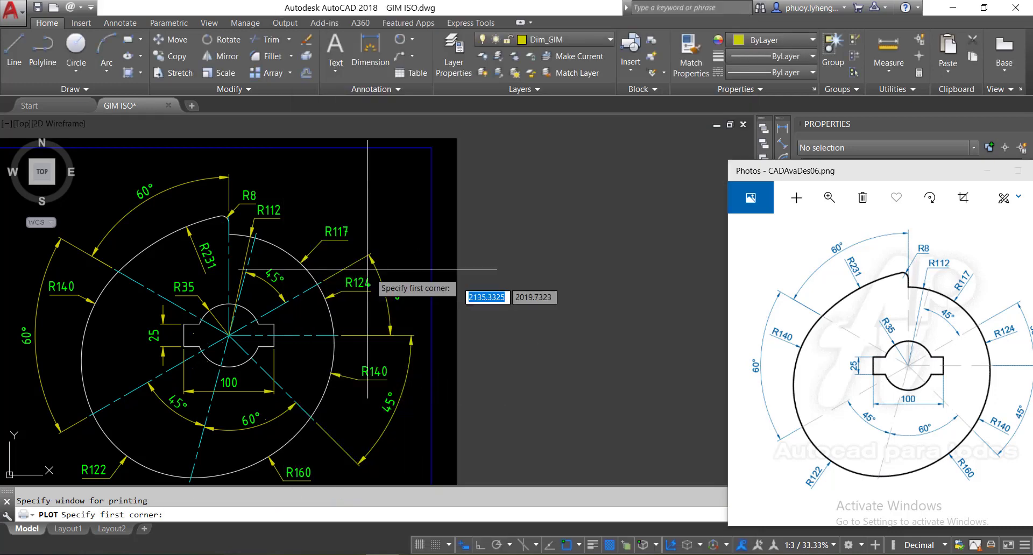
scroll(356, 276, down, 3)
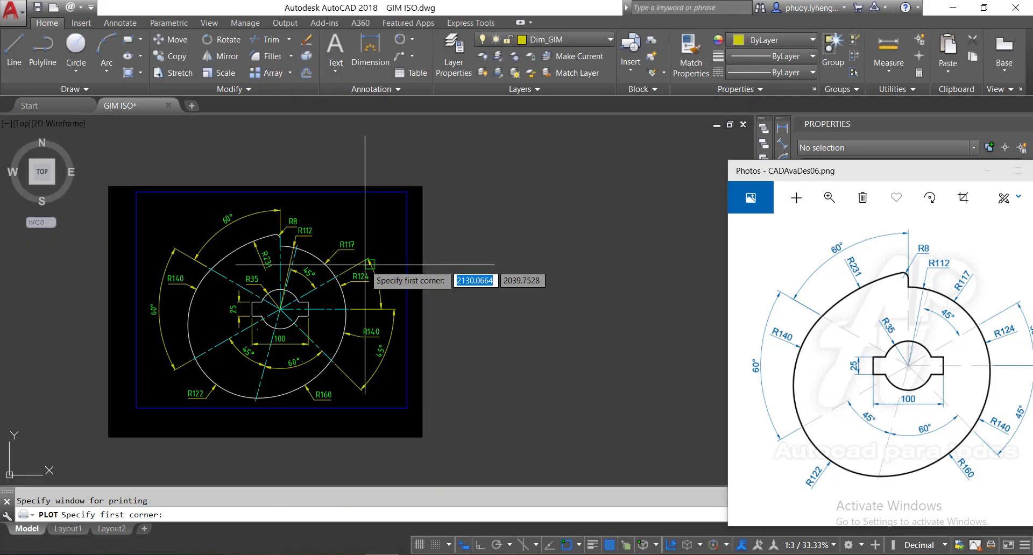
click(136, 193)
click(408, 409)
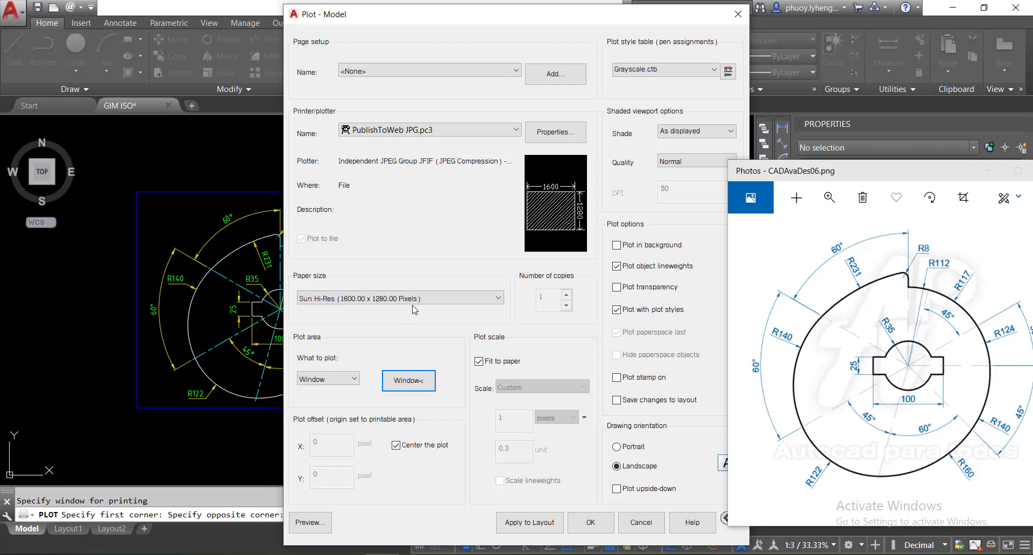
click(319, 522)
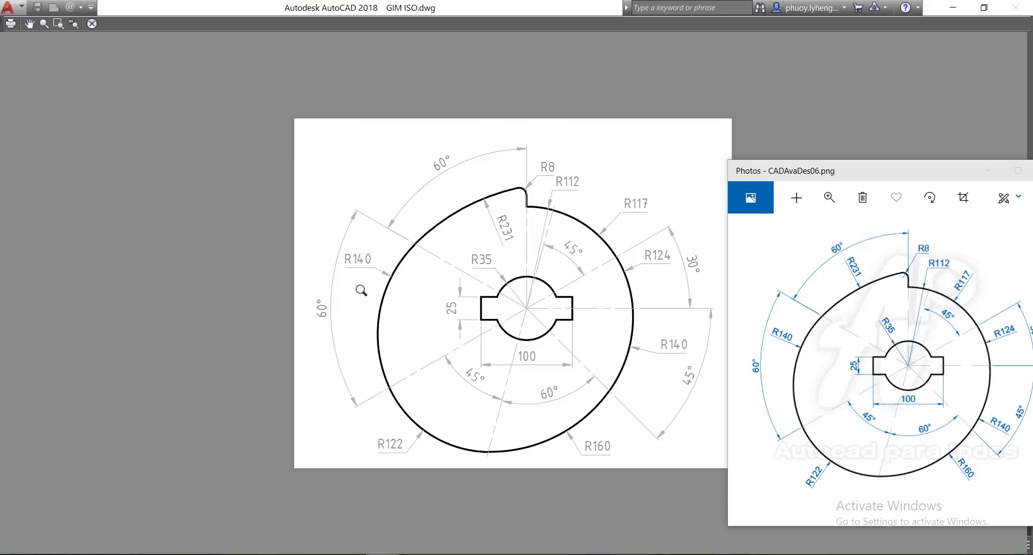
click(92, 23)
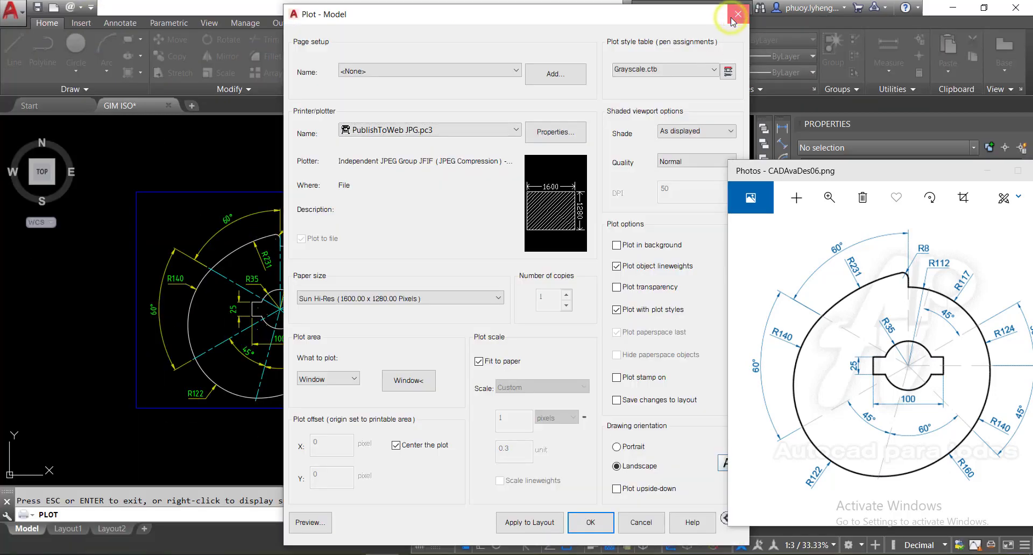
Cancel Plot and separate the overlapping R8 and R112 labels.
click(739, 14)
scroll(285, 218, up, 3)
click(289, 219)
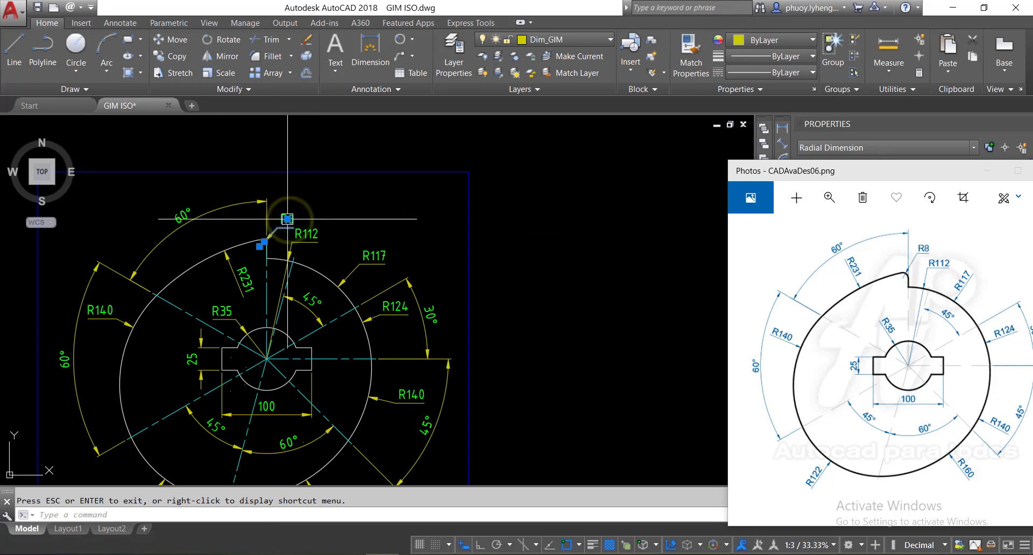
scroll(288, 222, up, 2)
click(287, 224)
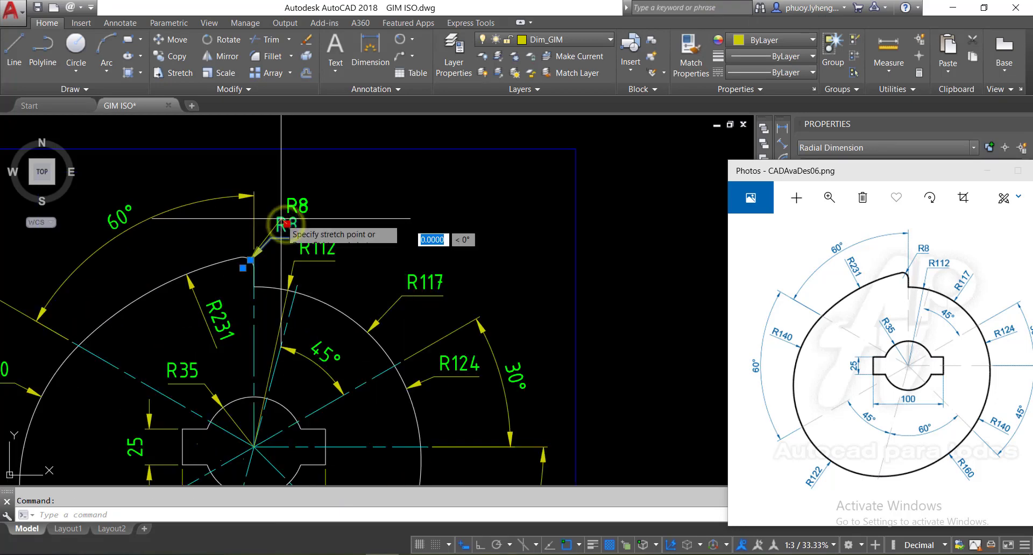
click(303, 224)
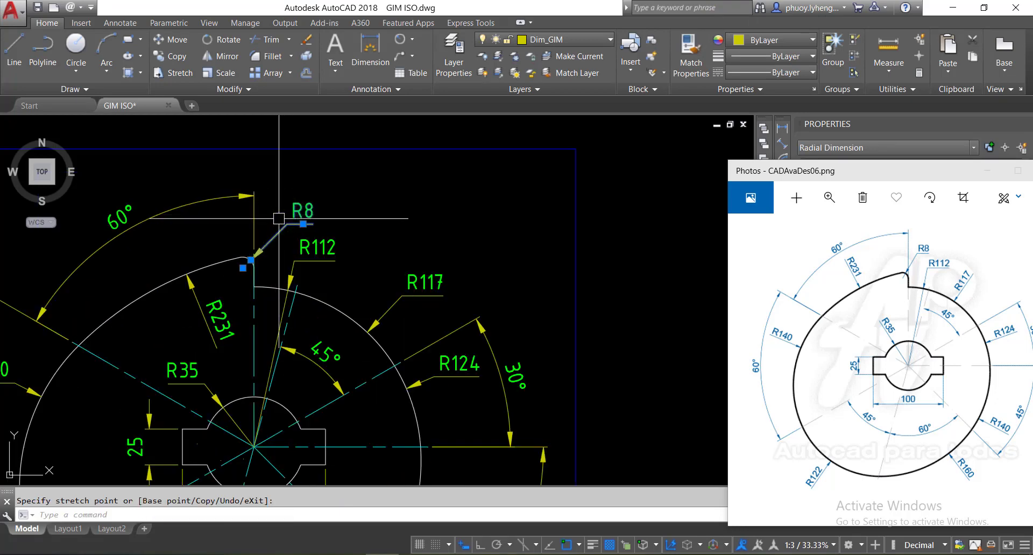
click(319, 247)
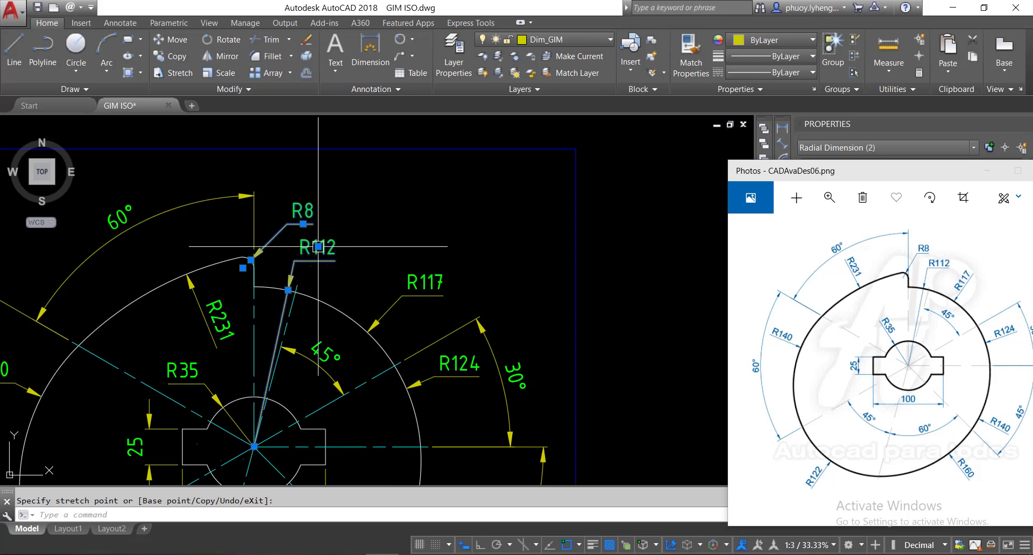
click(319, 247)
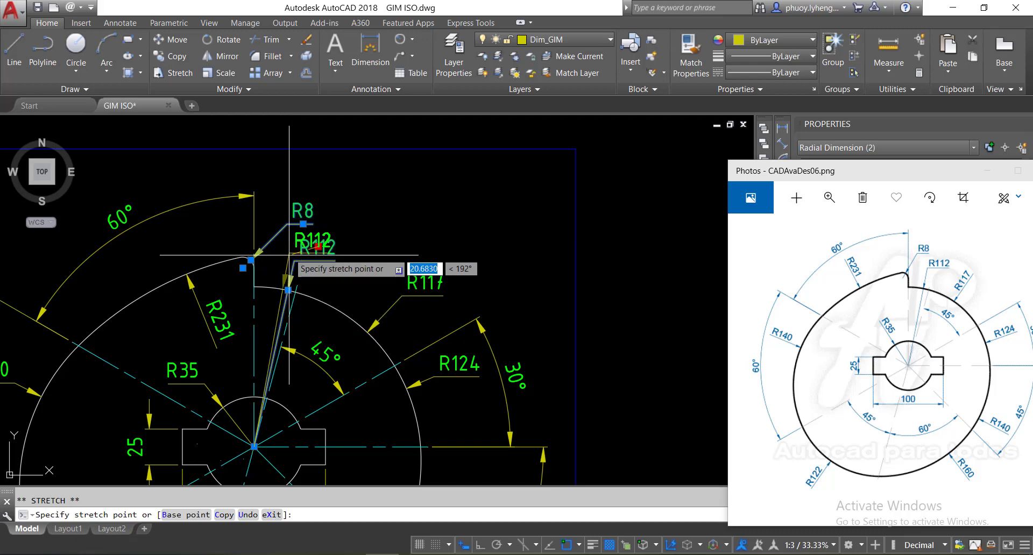
click(285, 259)
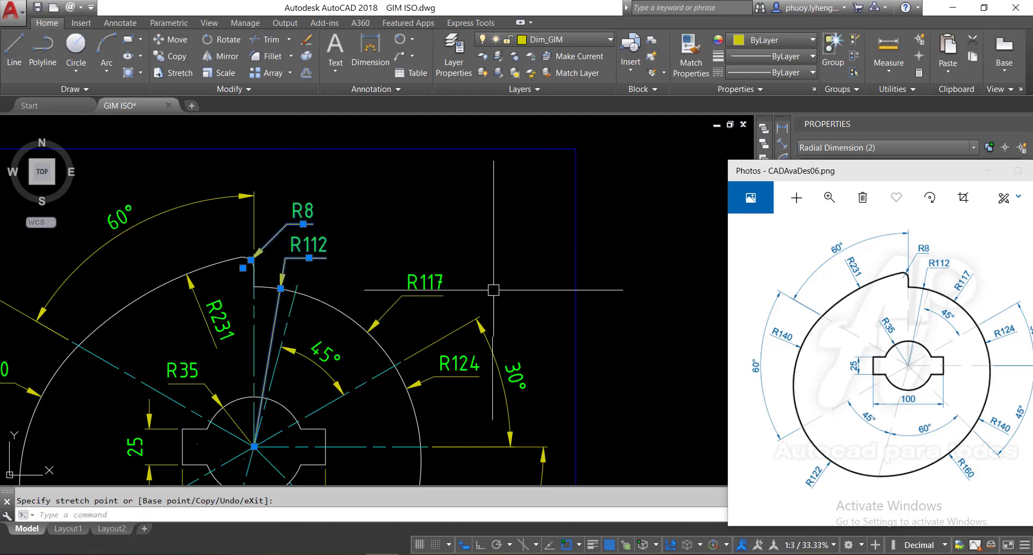
key(Escape)
key(Escape)
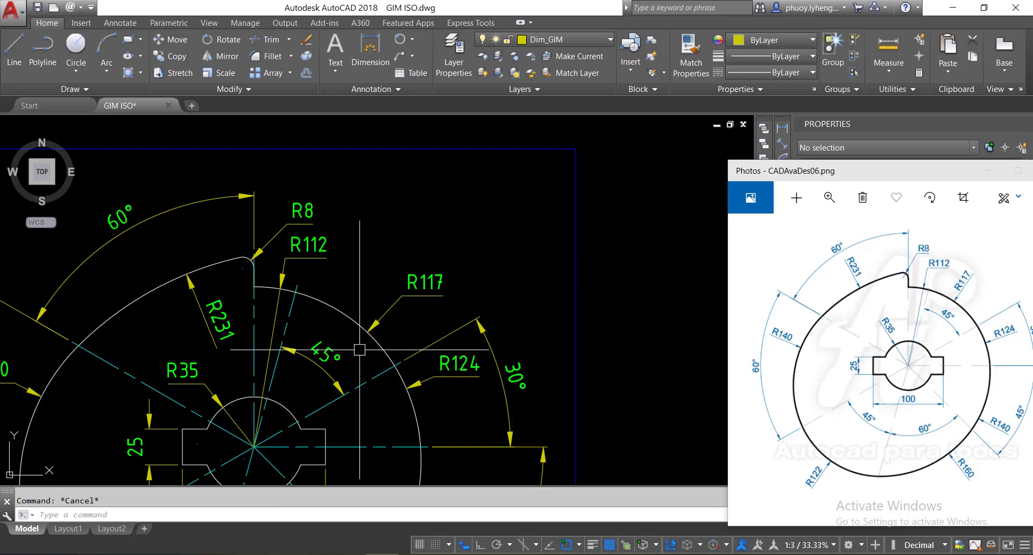
Move the blue border rectangle to a new position with MOVE.
scroll(374, 256, down, 2)
middle_drag(374, 255, 410, 197)
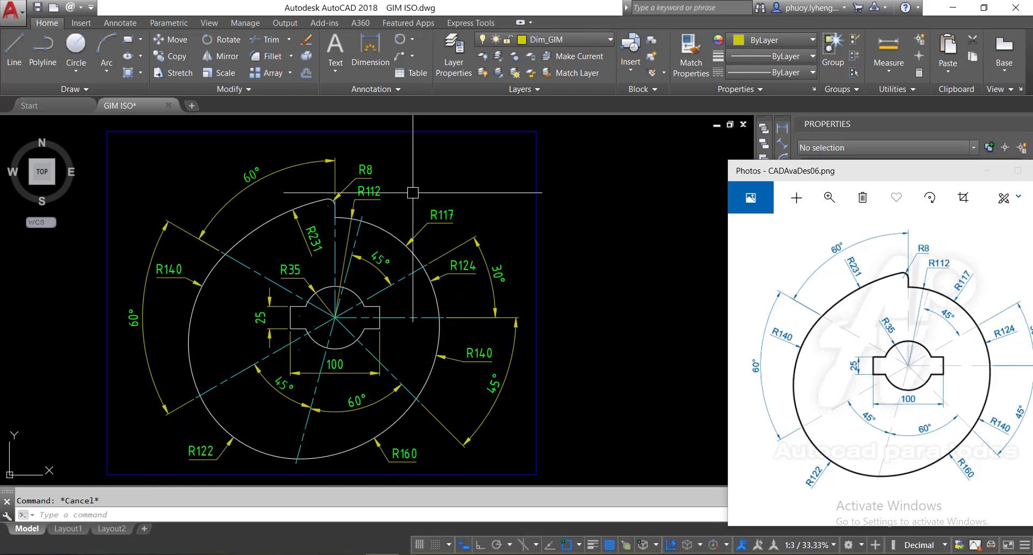
click(539, 257)
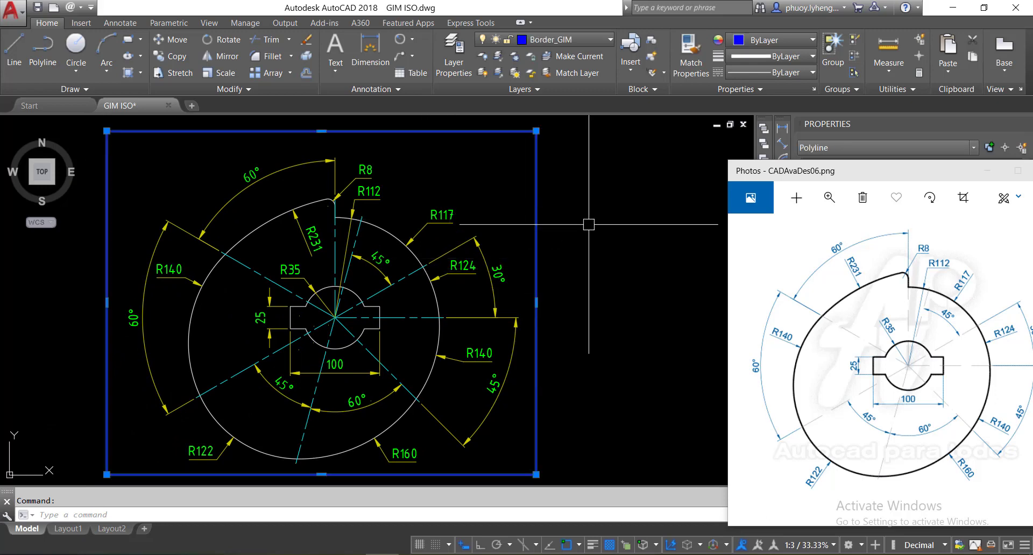
text(m)
key(Return)
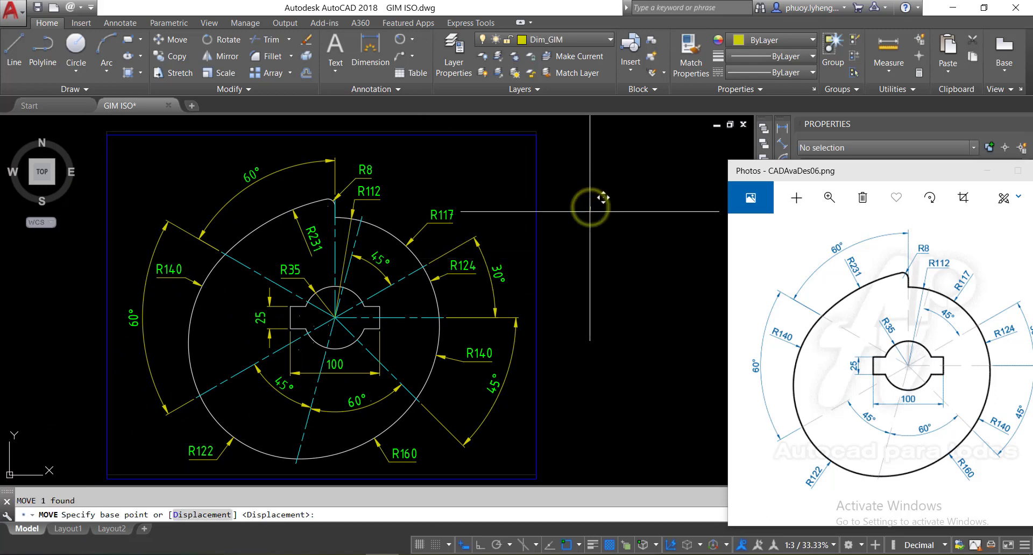
click(590, 208)
click(590, 215)
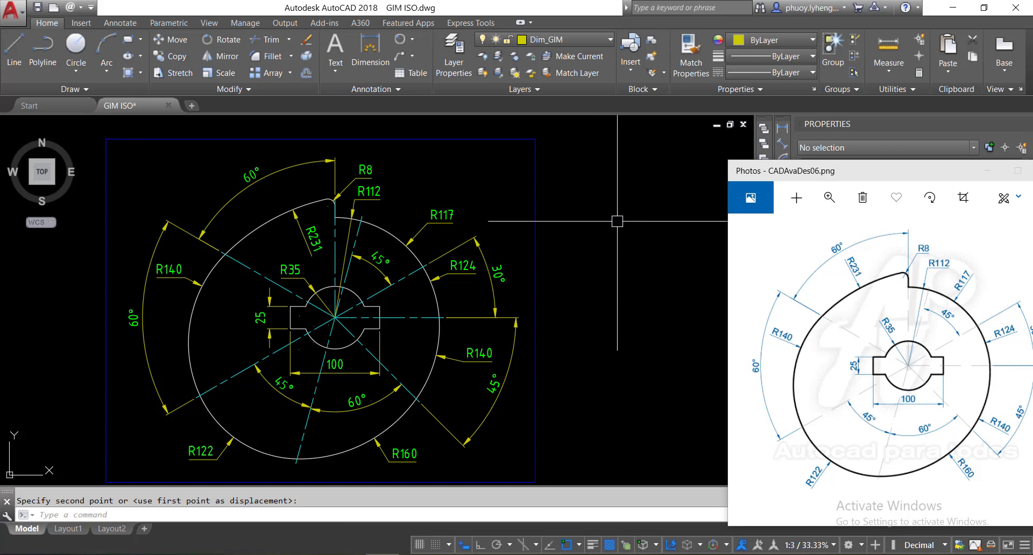
Load <Previous plot>, window the plot area on the border's corners, and preview.
key(ctrl+p)
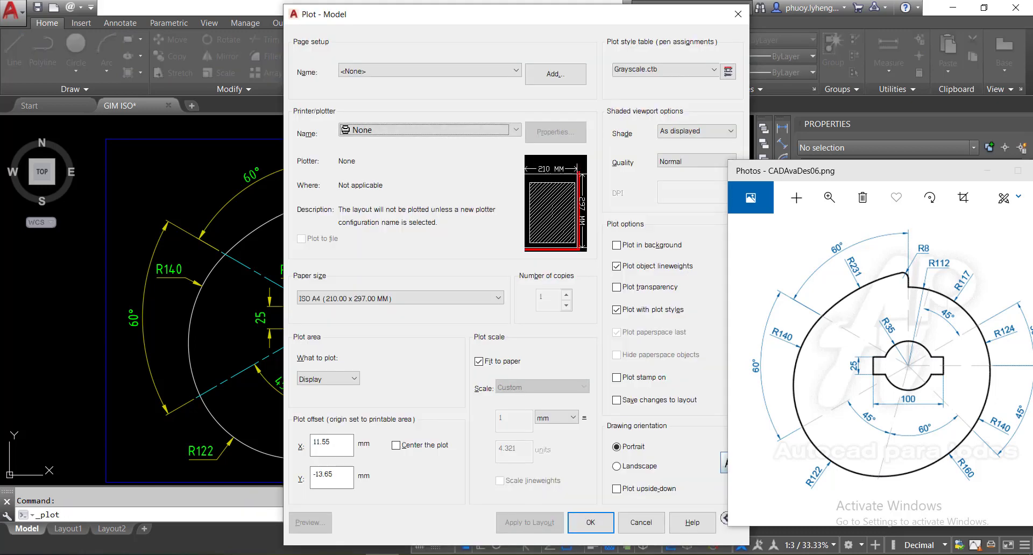
click(516, 70)
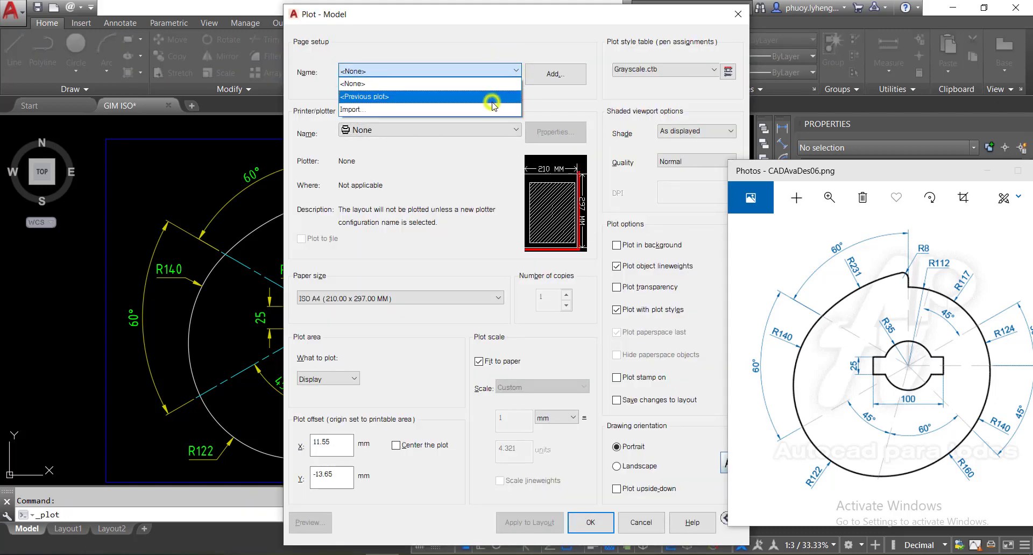
click(491, 97)
click(405, 382)
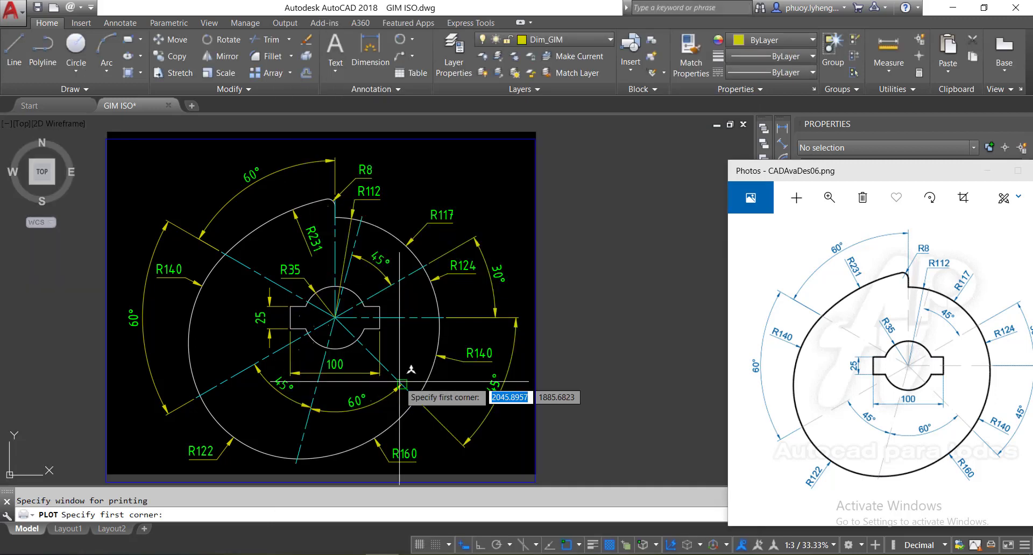
click(106, 138)
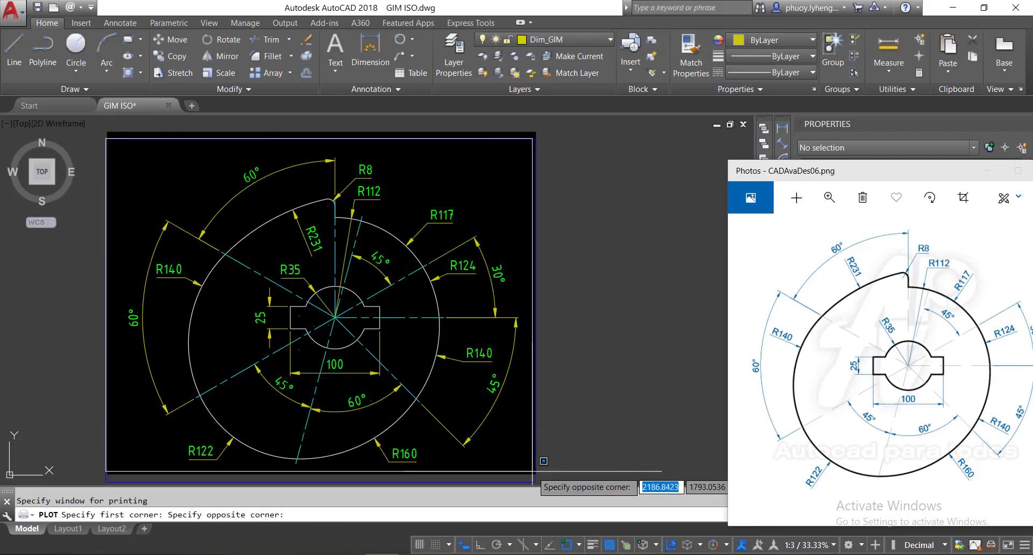
click(536, 479)
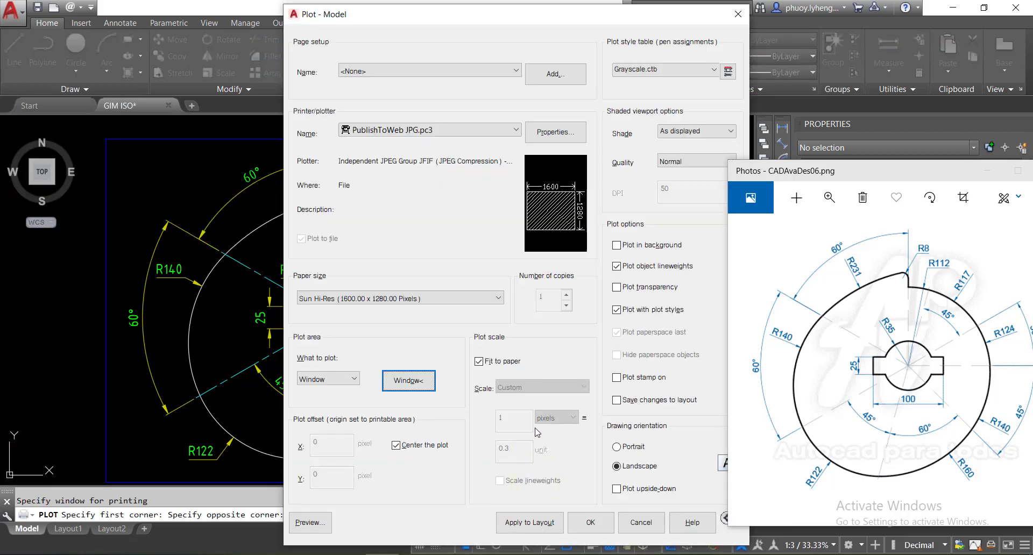
click(310, 523)
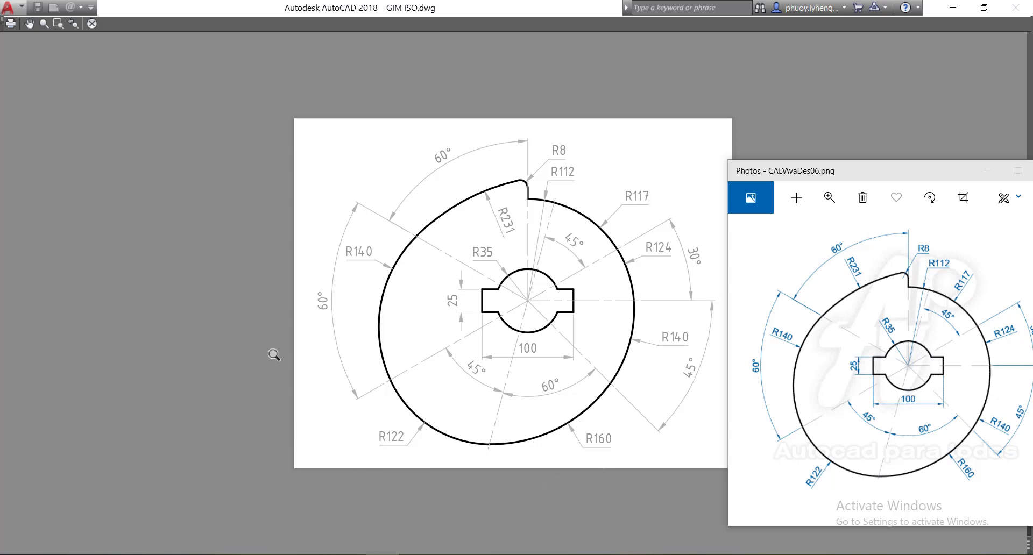
Plot the drawing to the Desktop as Ex 03.jpg.
click(10, 24)
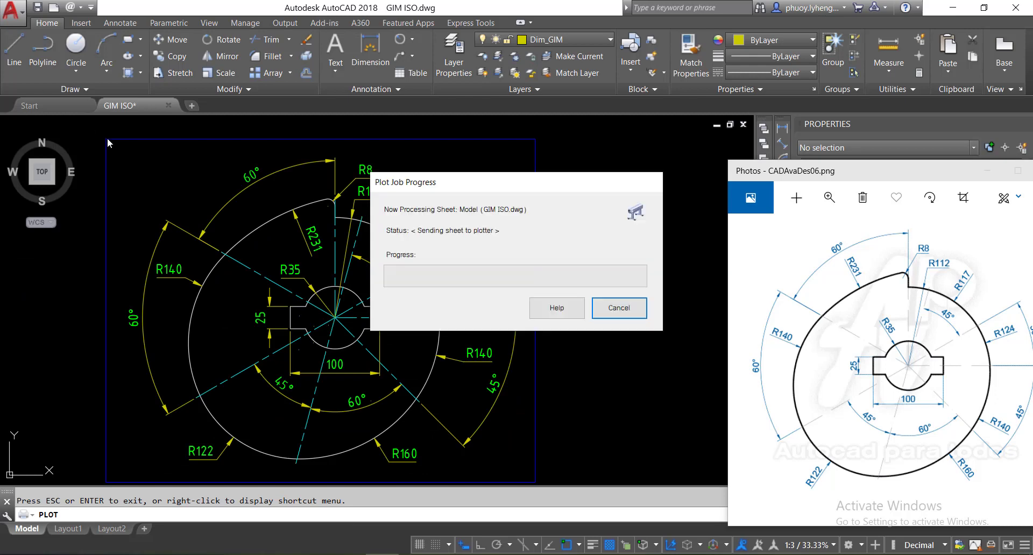
click(483, 383)
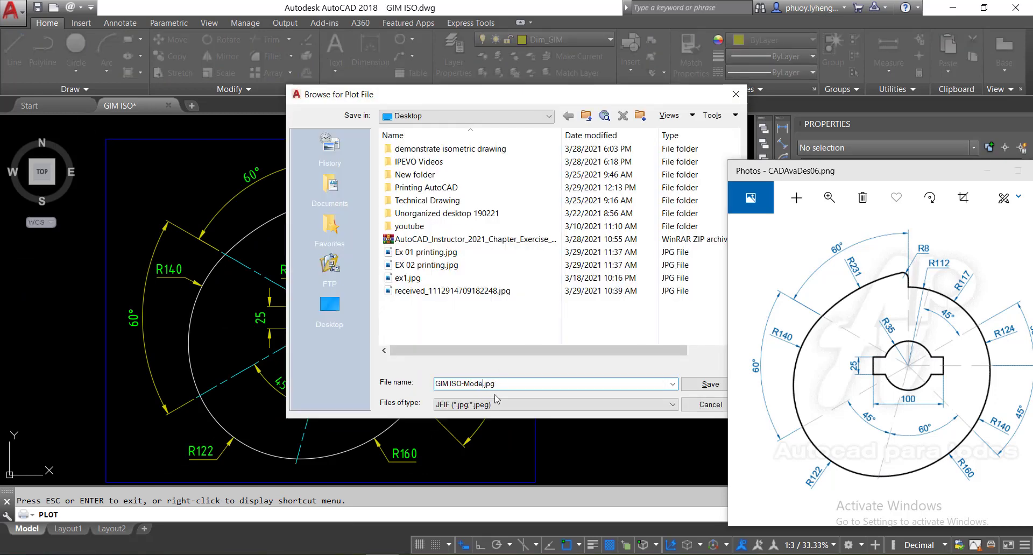
key(BackSpace)
key(BackSpace)
key(BackSpace)
text(03)
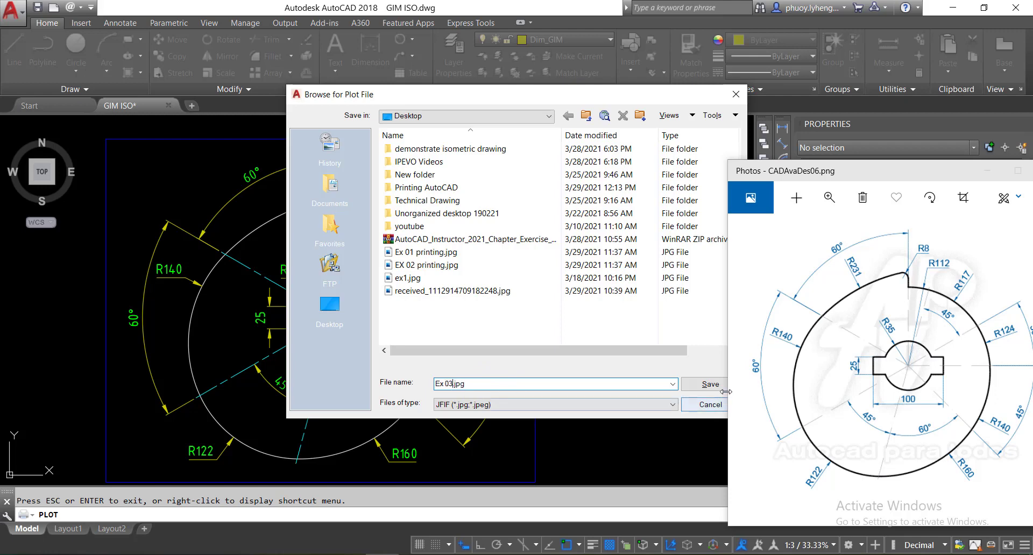
click(711, 385)
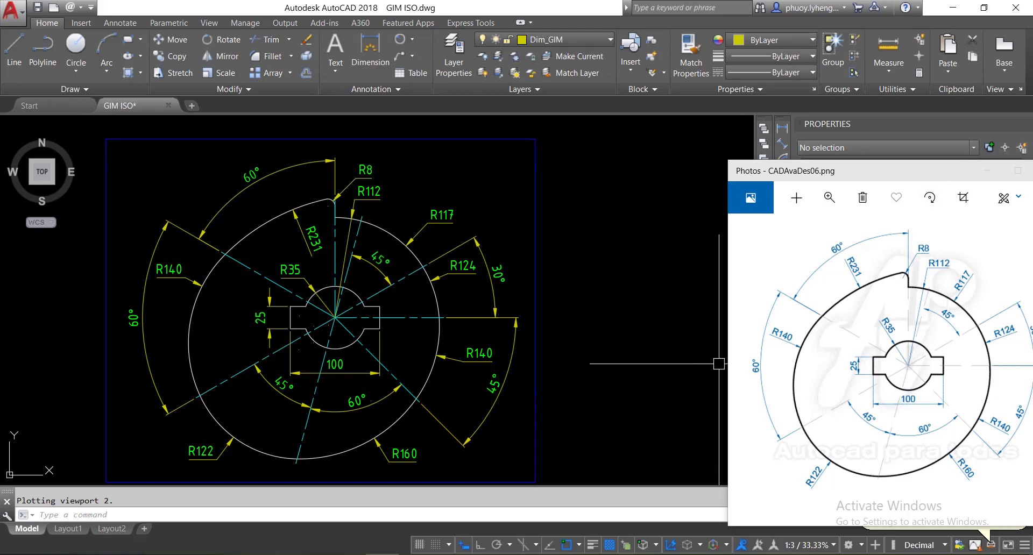
Open Ex 03.jpg from the desktop in Photos and arrange its window to view the plotted cam.
key(super+d)
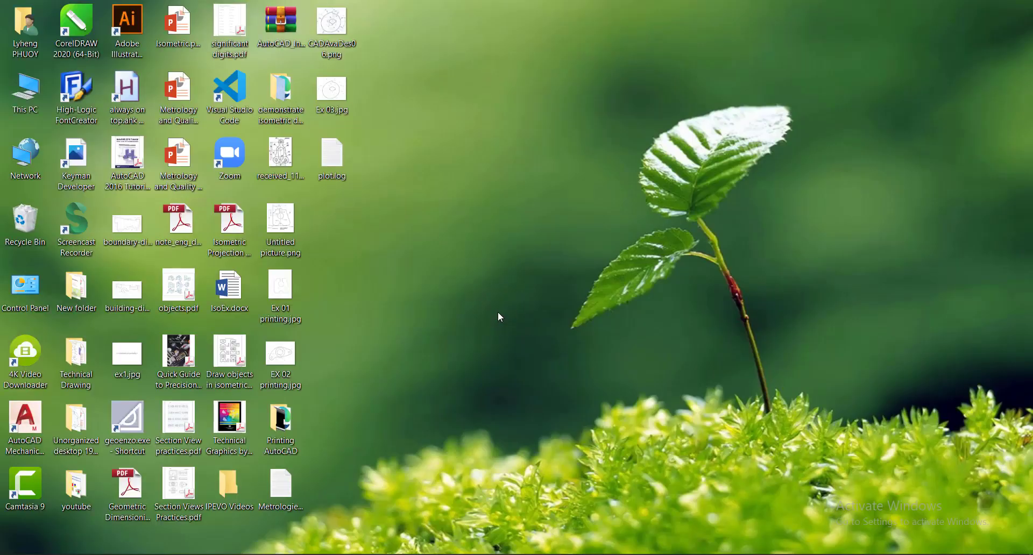
double_click(332, 91)
mouse_move(835, 127)
mouse_down()
mouse_move(514, 108)
mouse_move(539, 103)
mouse_up()
click(573, 104)
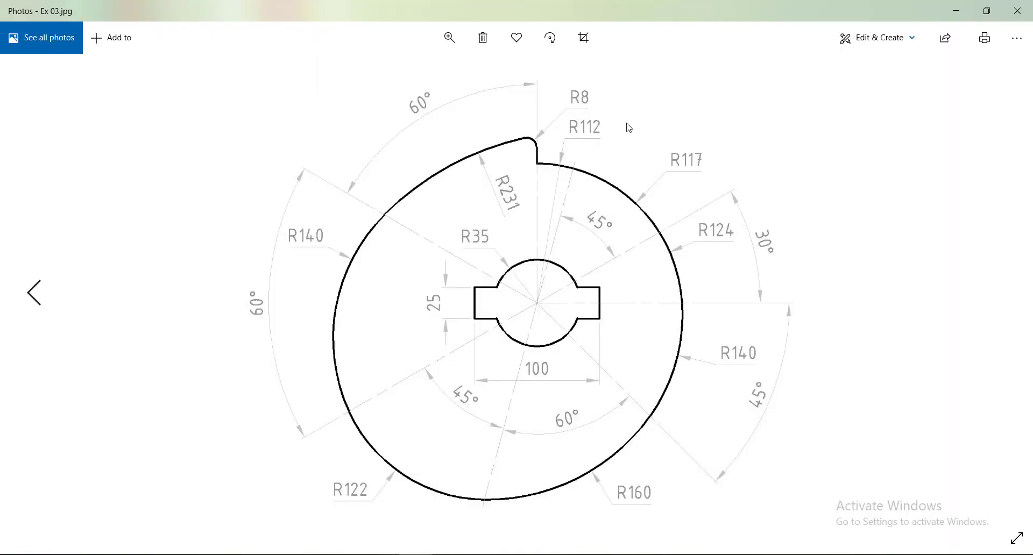
click(987, 10)
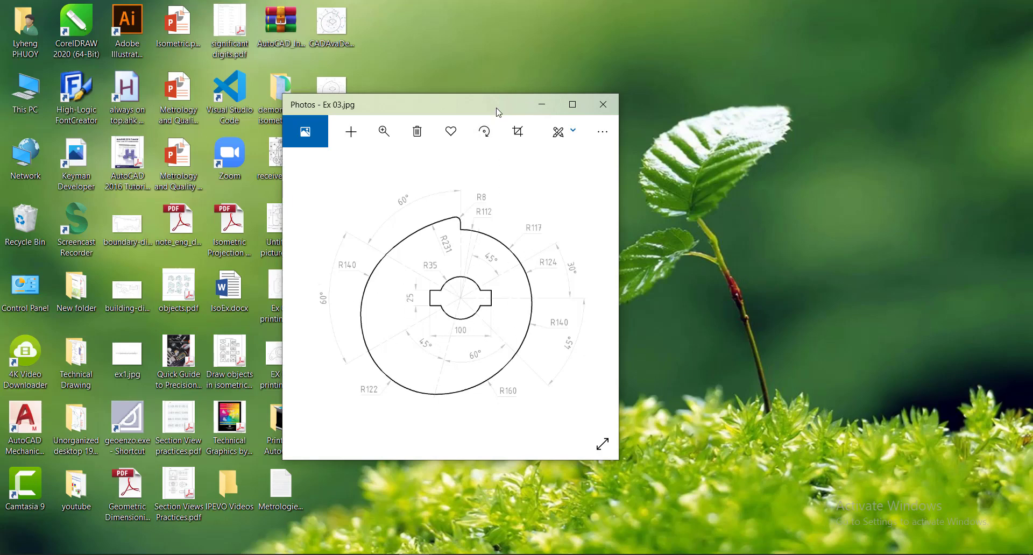
drag(499, 112, 555, 118)
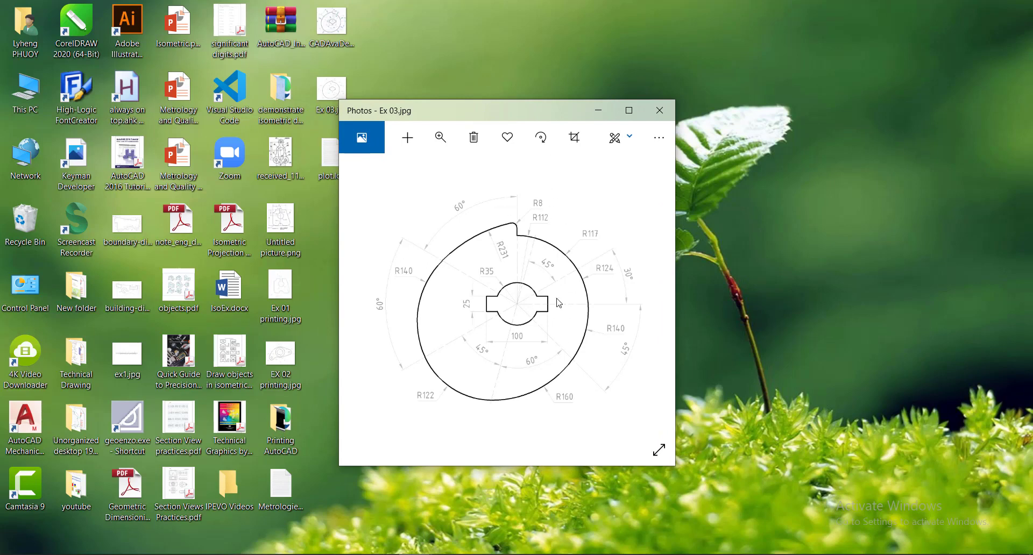